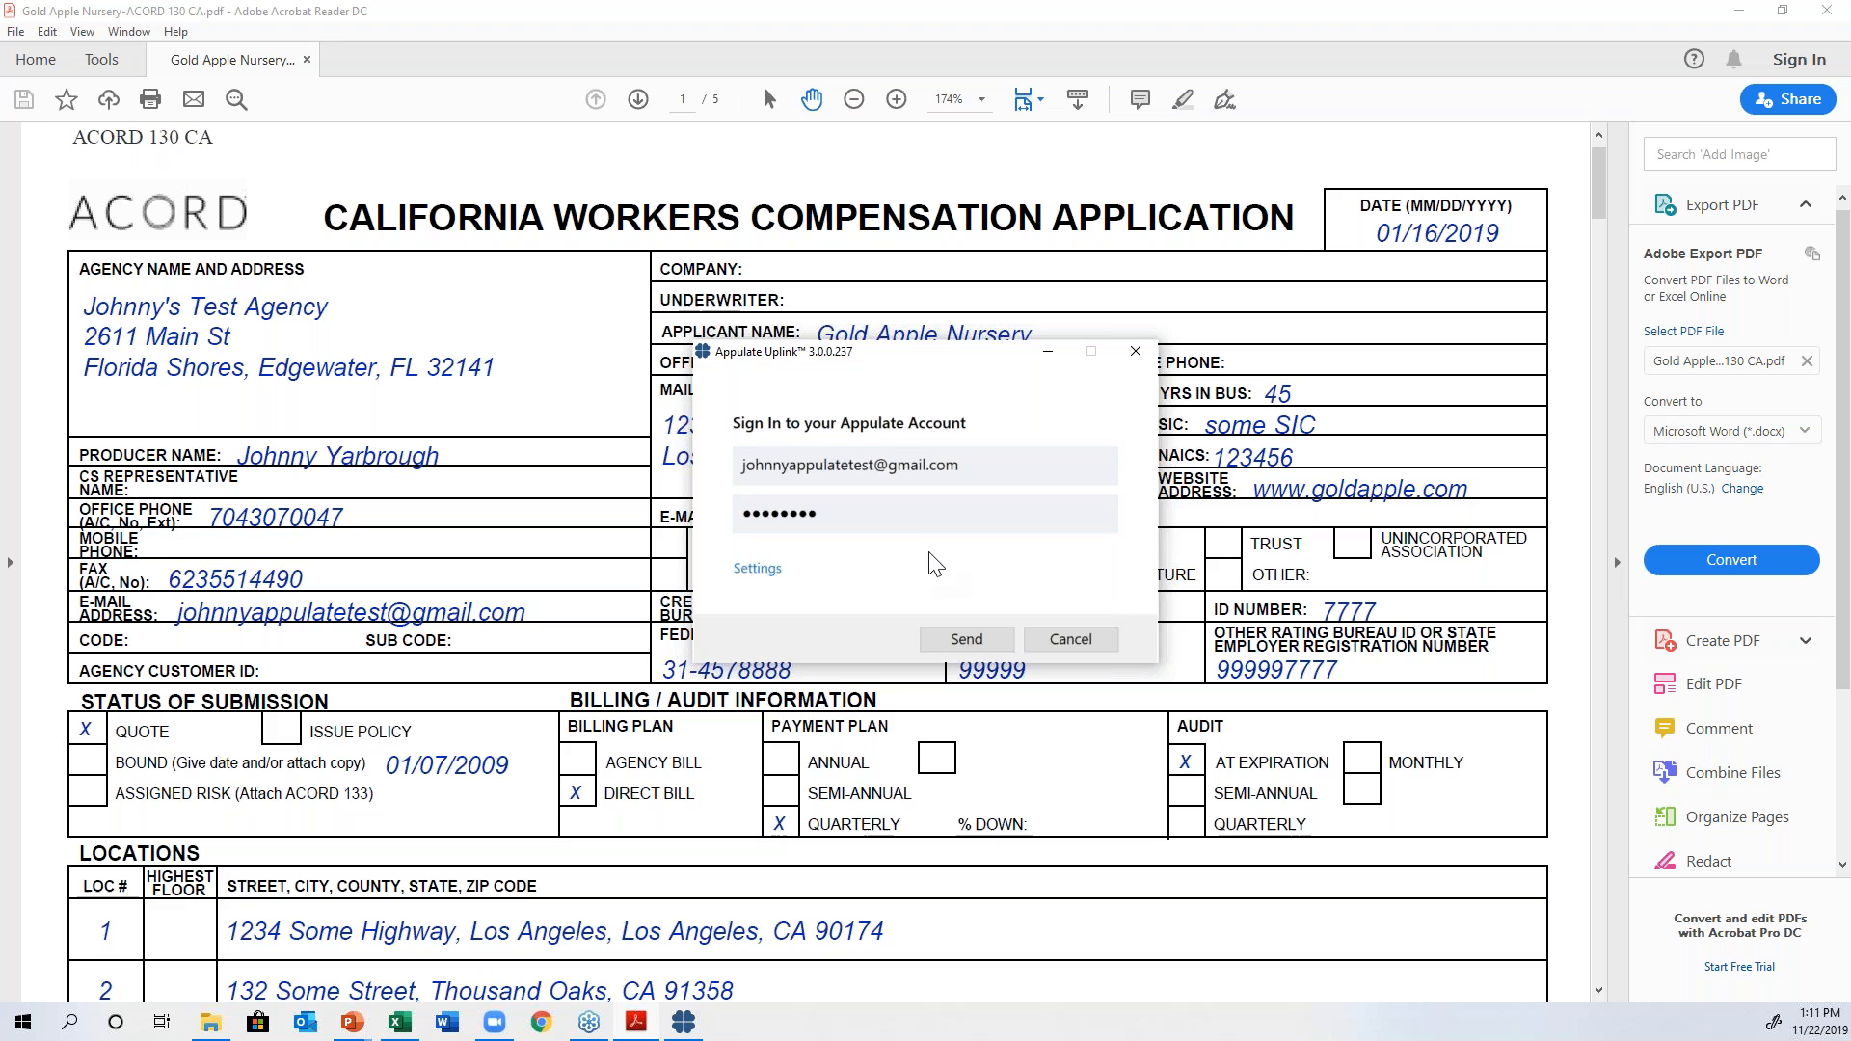
- Send the ACORD application through Appulate Uplink and continue with Workers' Compensation as its insurance line
{"action": "left_click", "coordinate": [959, 641]}
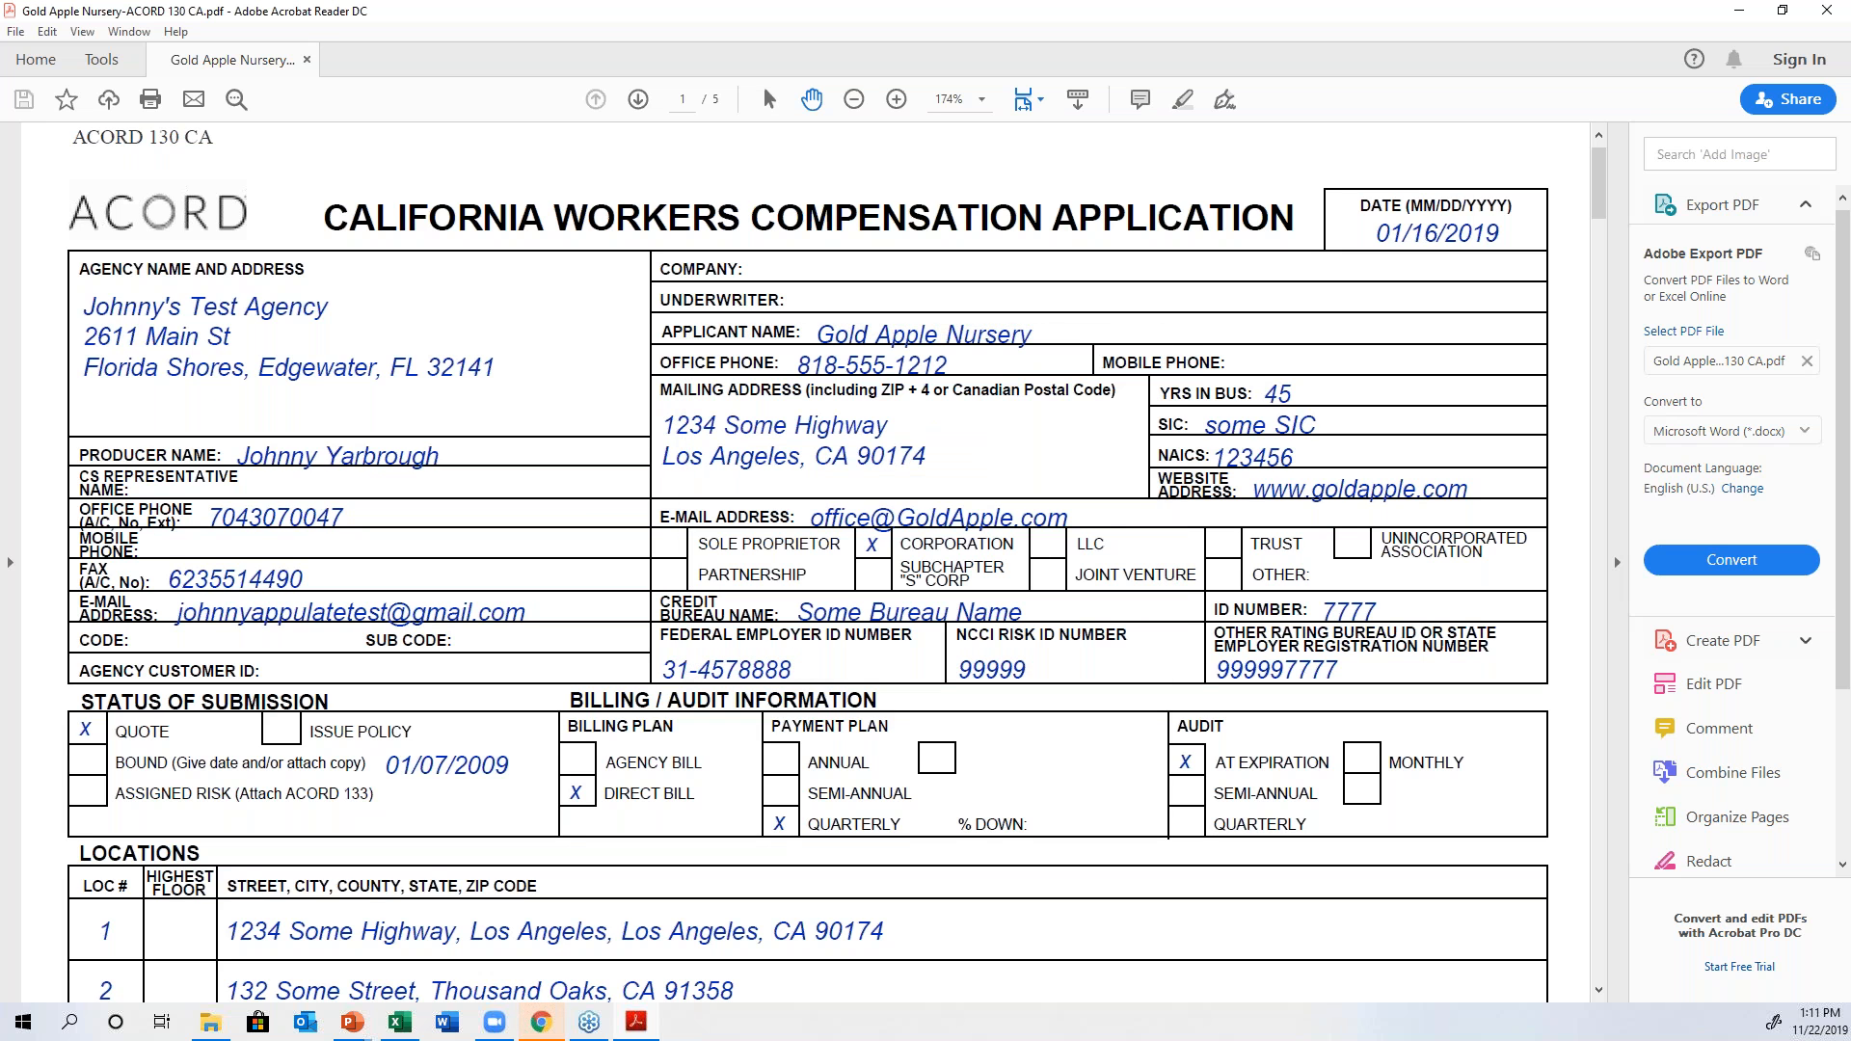
{"action": "left_click_drag", "start_coordinate": [1257, 112], "coordinate": [1119, 88]}
{"action": "double_click", "coordinate": [1120, 89]}
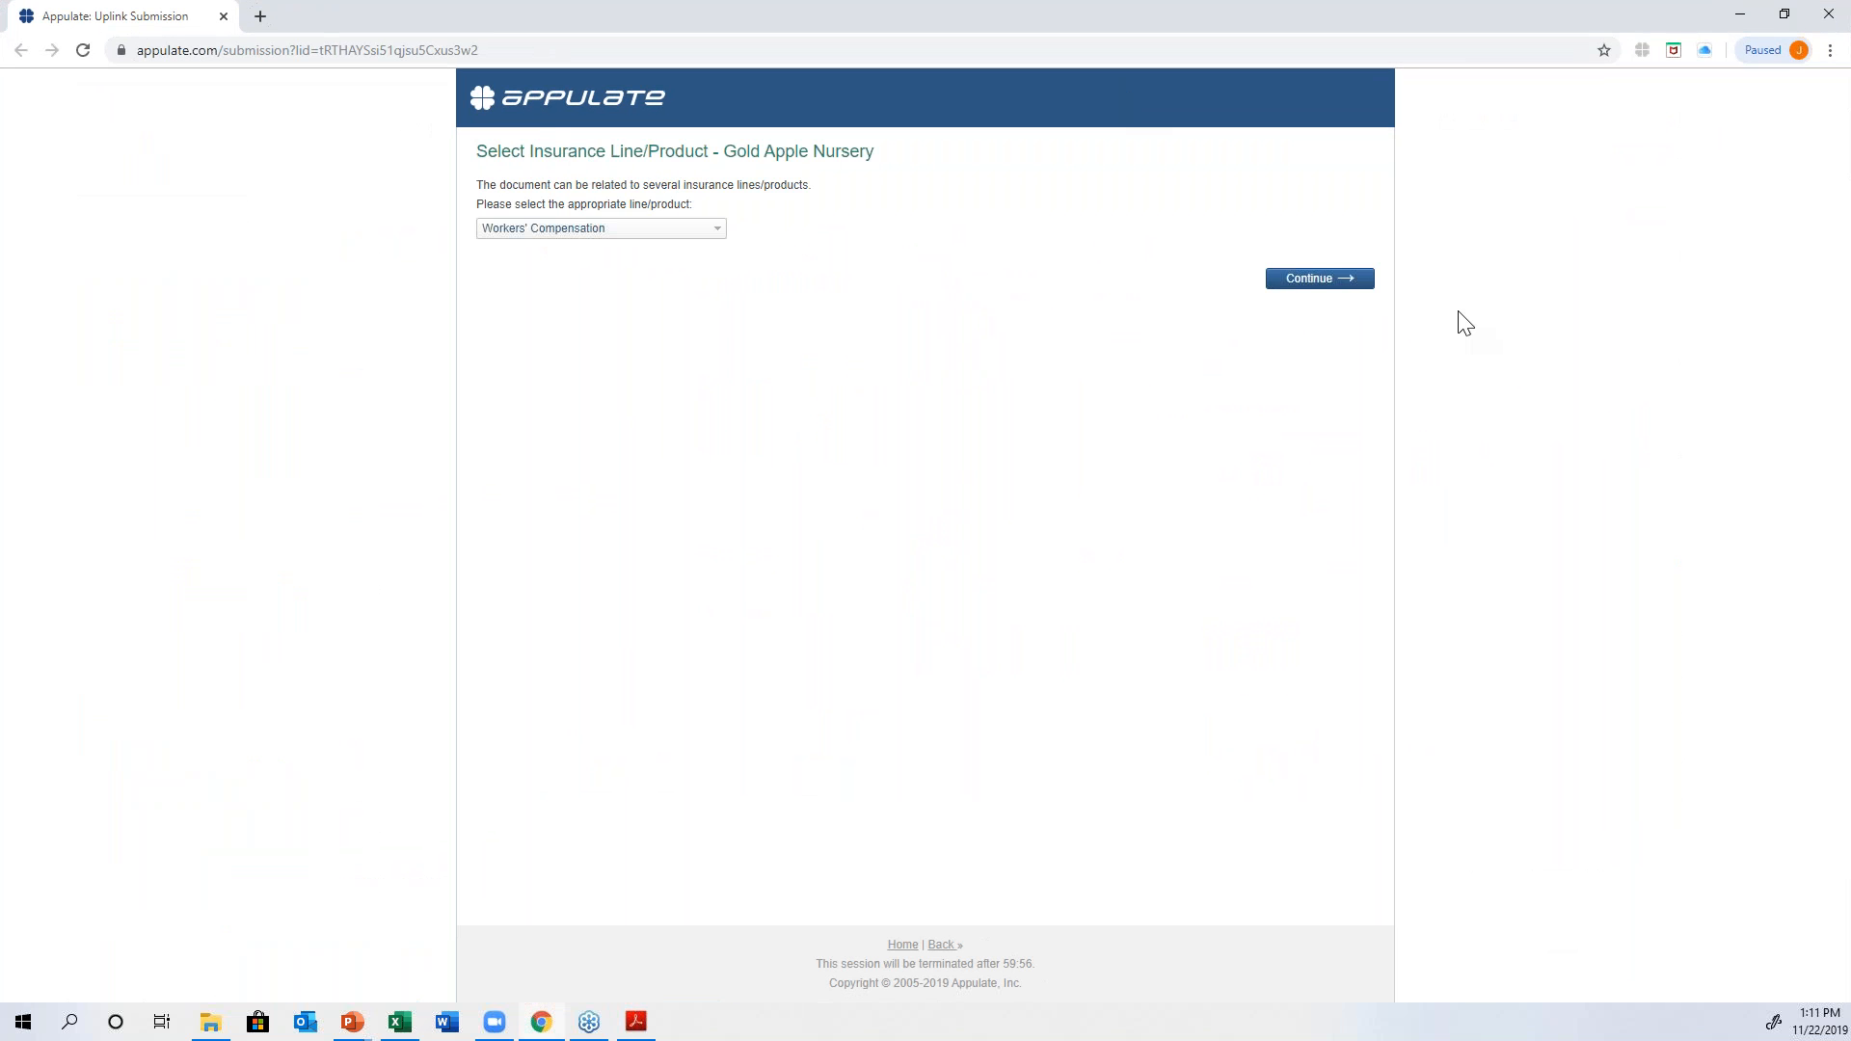
{"action": "left_click", "coordinate": [717, 233]}
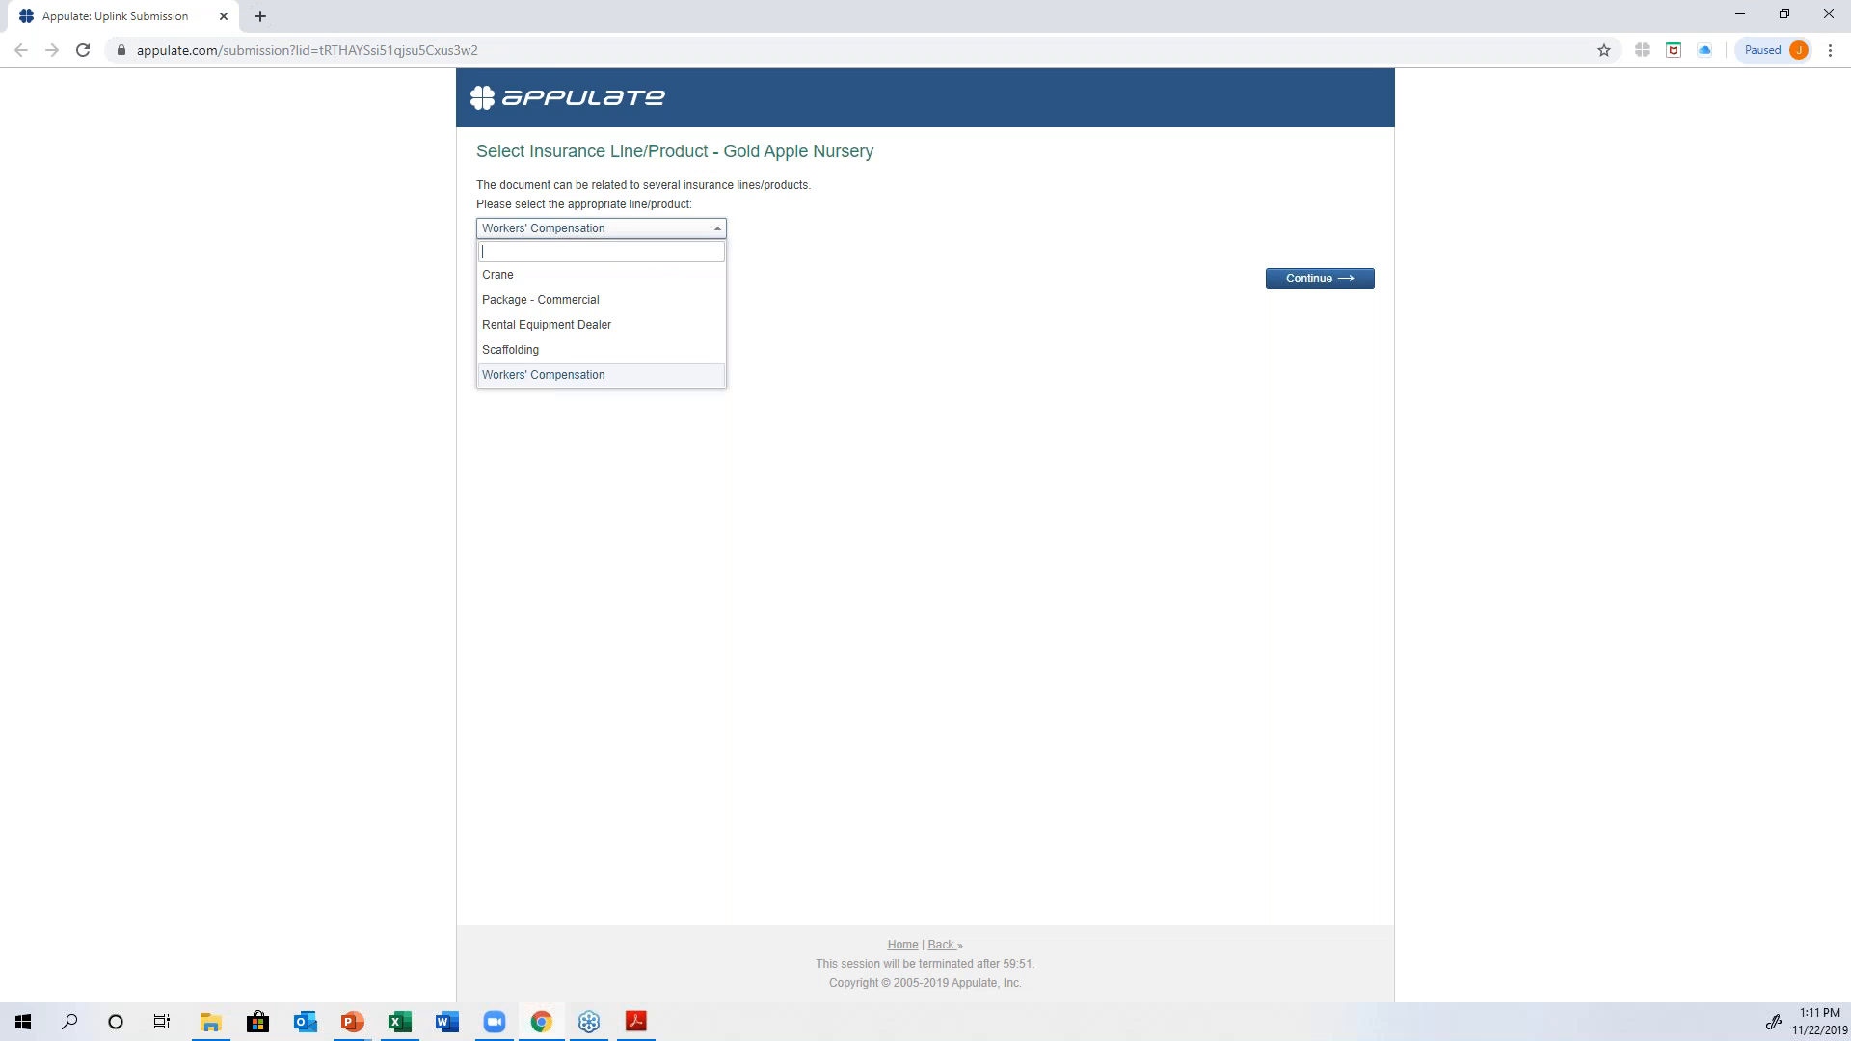
{"action": "left_click", "coordinate": [717, 233]}
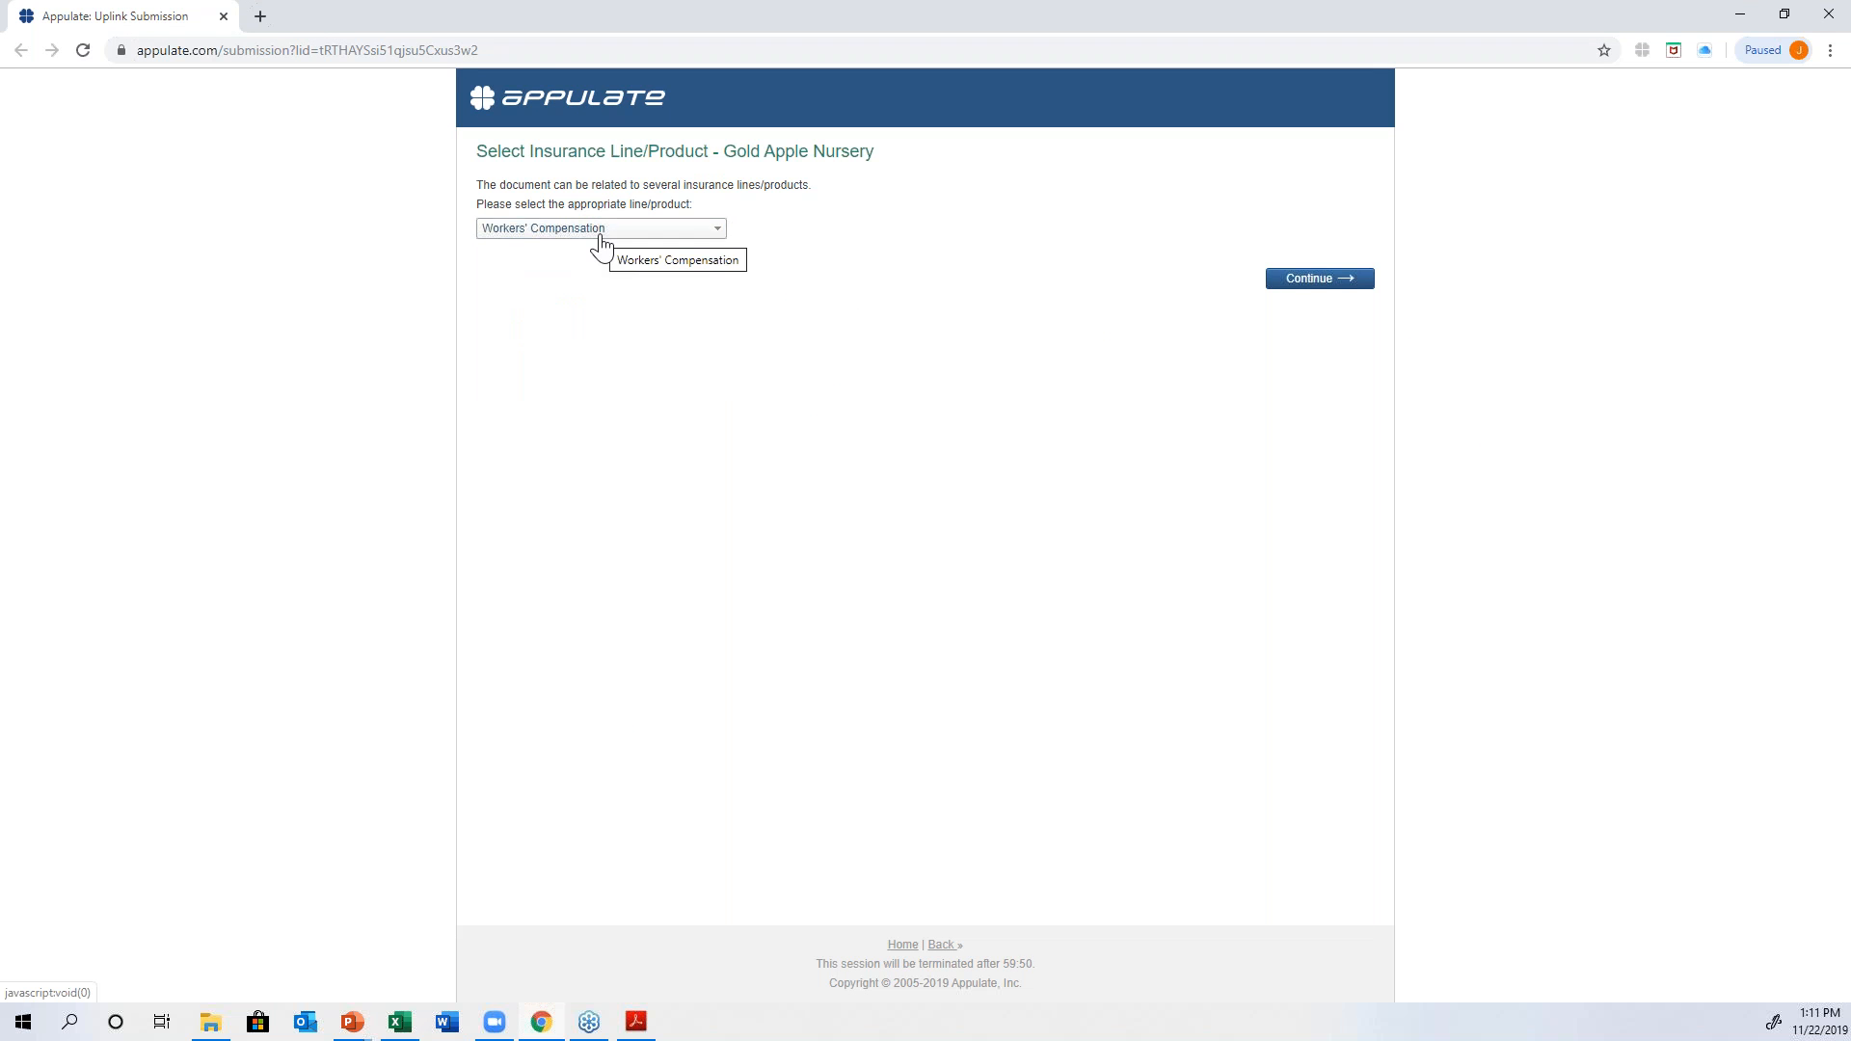
{"action": "left_click", "coordinate": [1326, 281]}
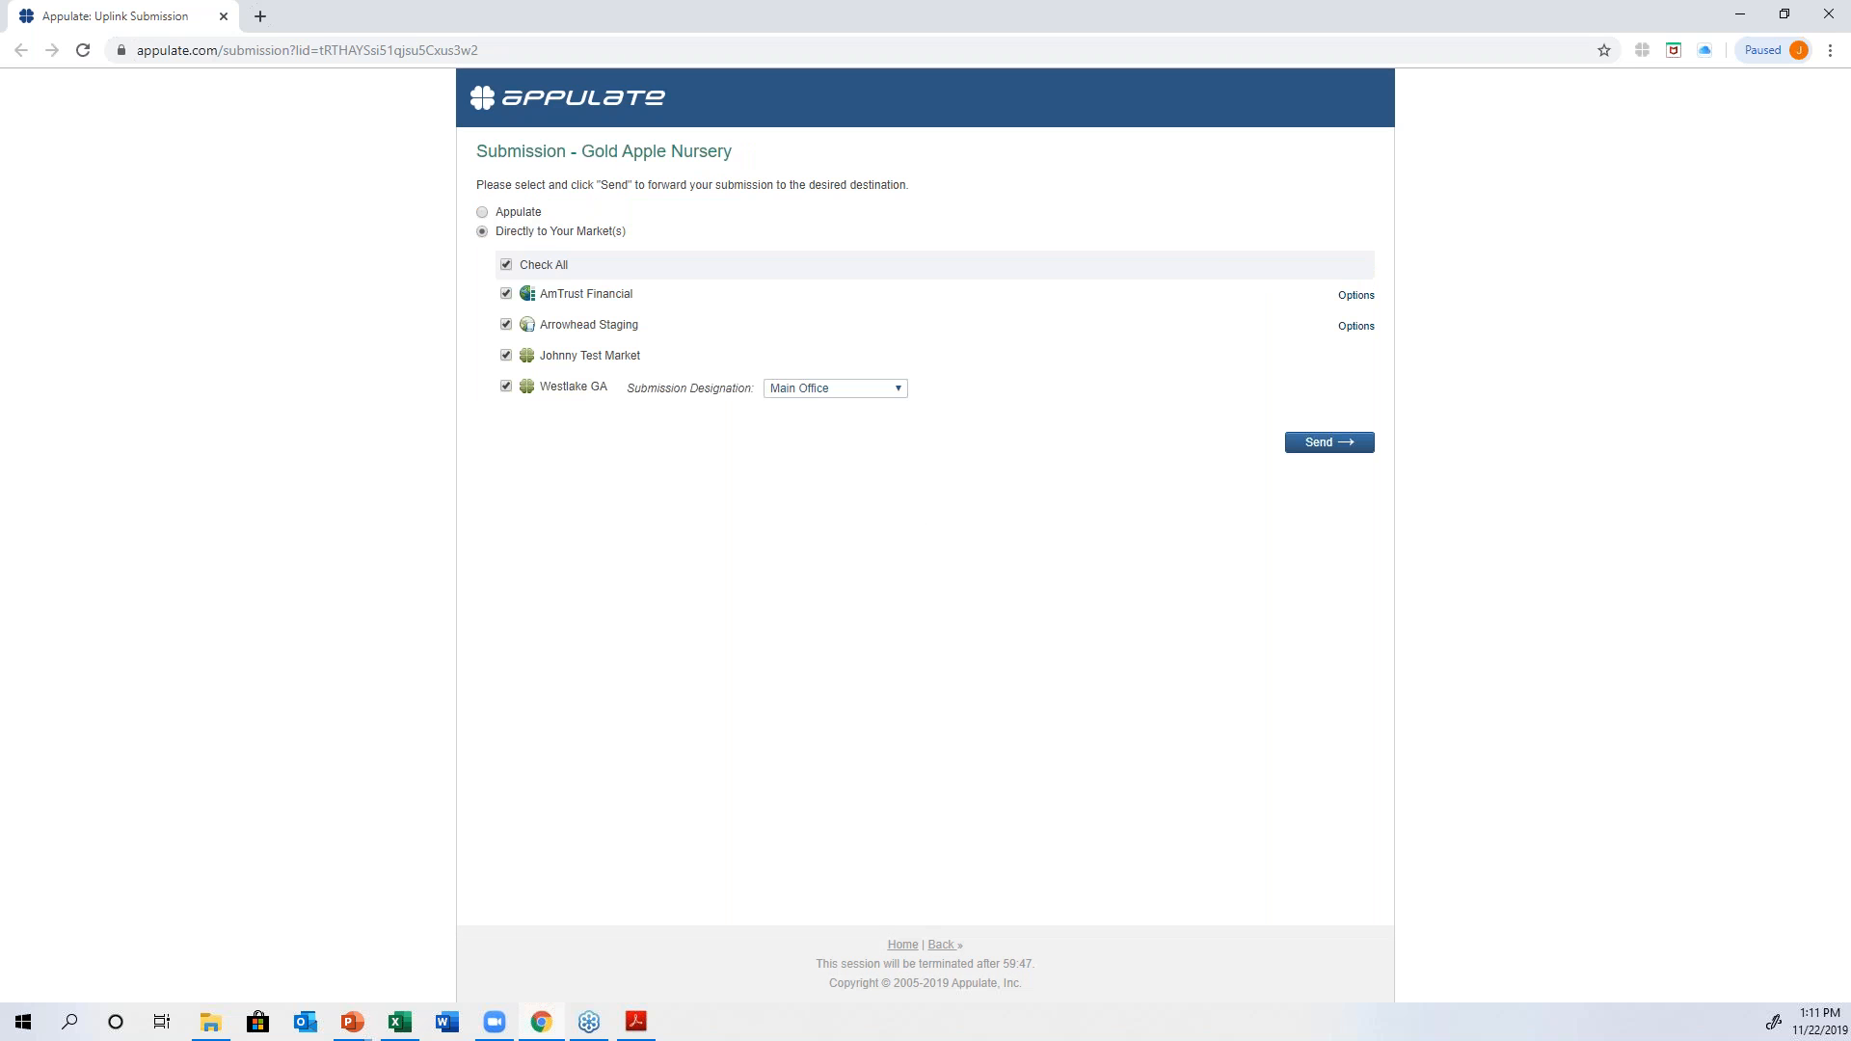
- Submit the Gold Apple Nursery application directly to Arrowhead Staging only
{"action": "left_click", "coordinate": [506, 264]}
{"action": "left_click", "coordinate": [505, 326]}
{"action": "left_click", "coordinate": [1329, 443]}
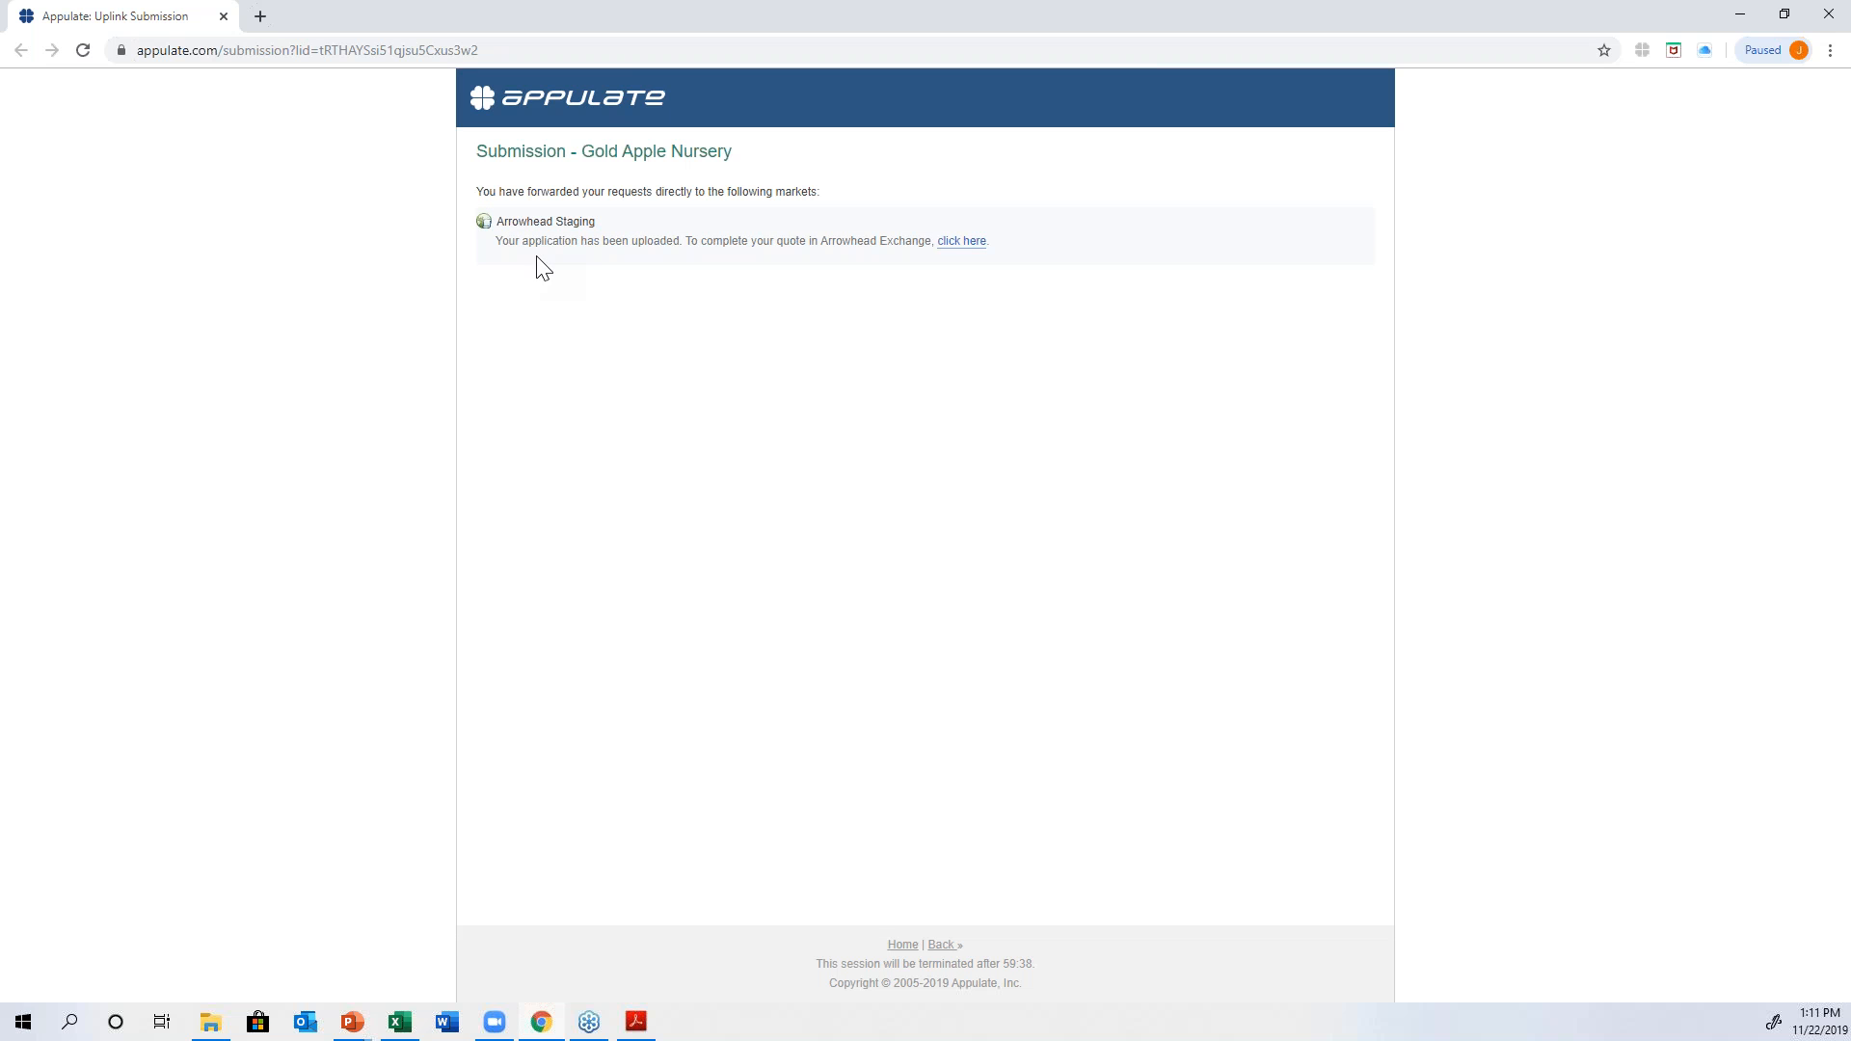
- Open the uploaded application in Arrowhead Exchange, try to advance past General Information, and close the browser
{"action": "left_click", "coordinate": [975, 245]}
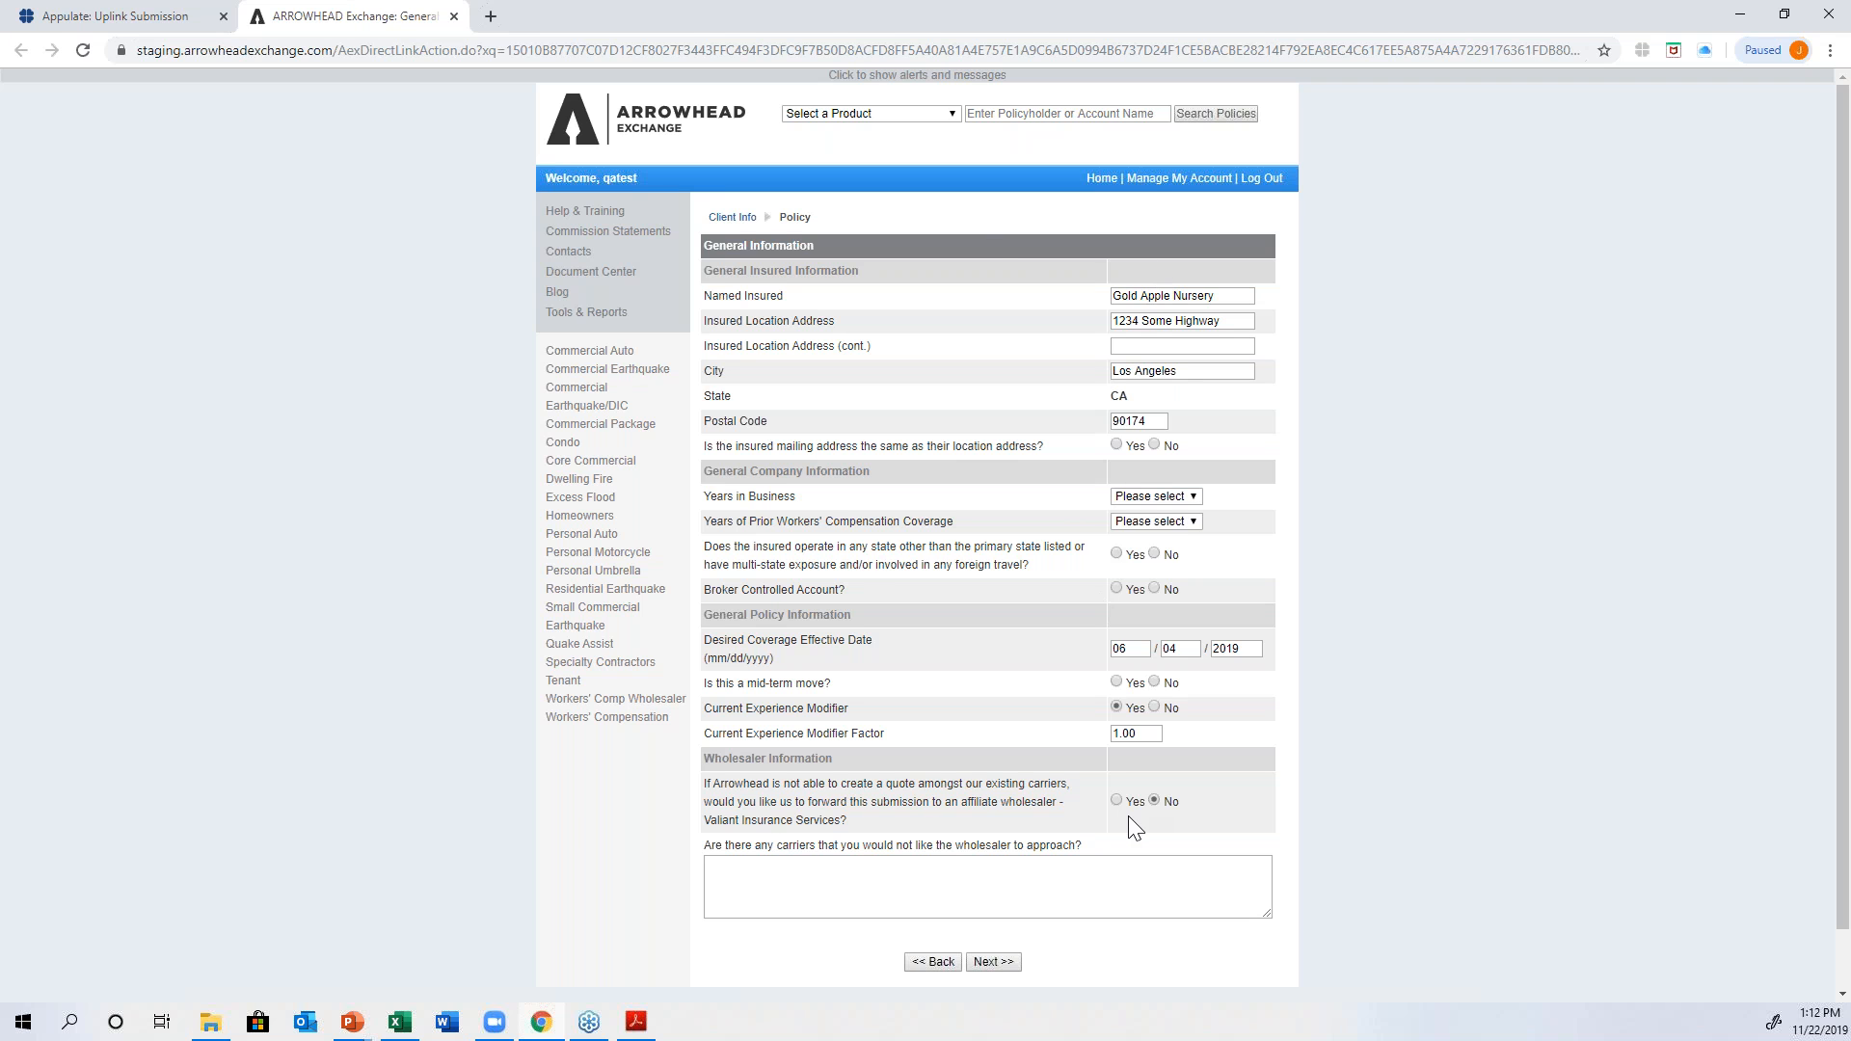
{"action": "left_click", "coordinate": [993, 962]}
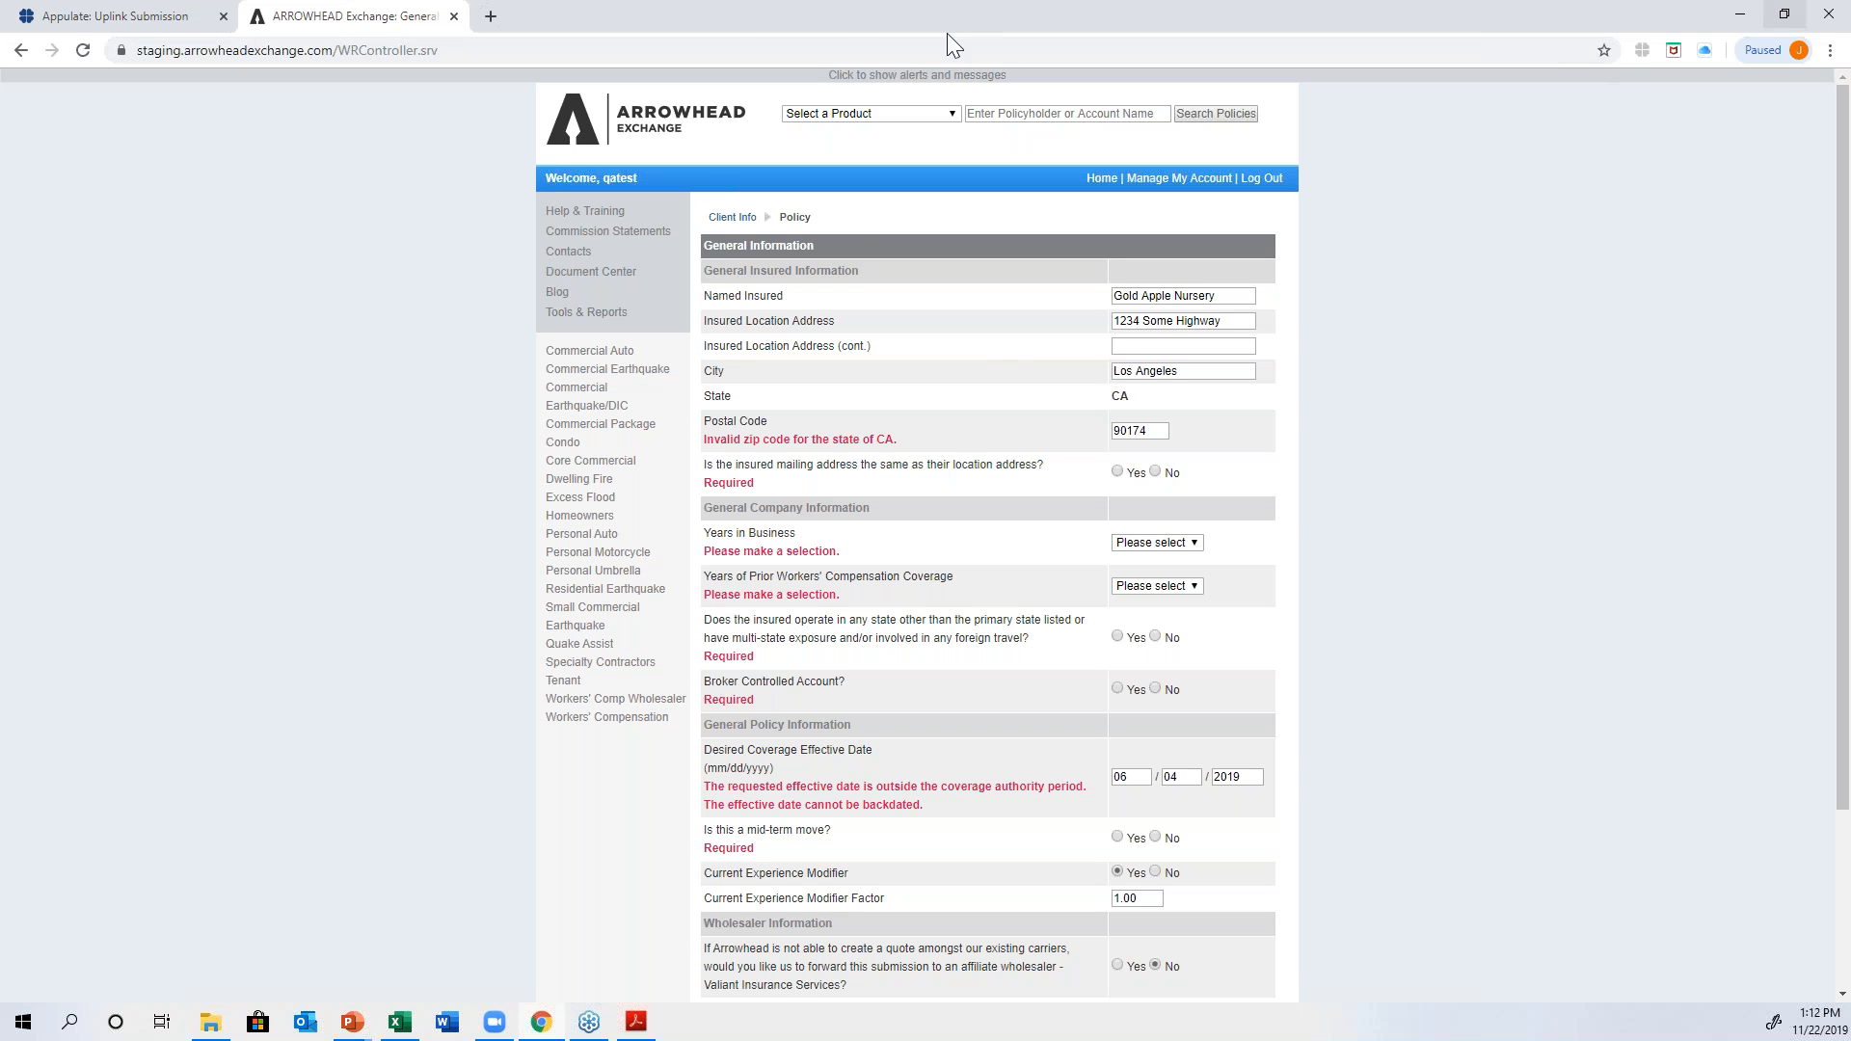
{"action": "left_click", "coordinate": [1829, 17]}
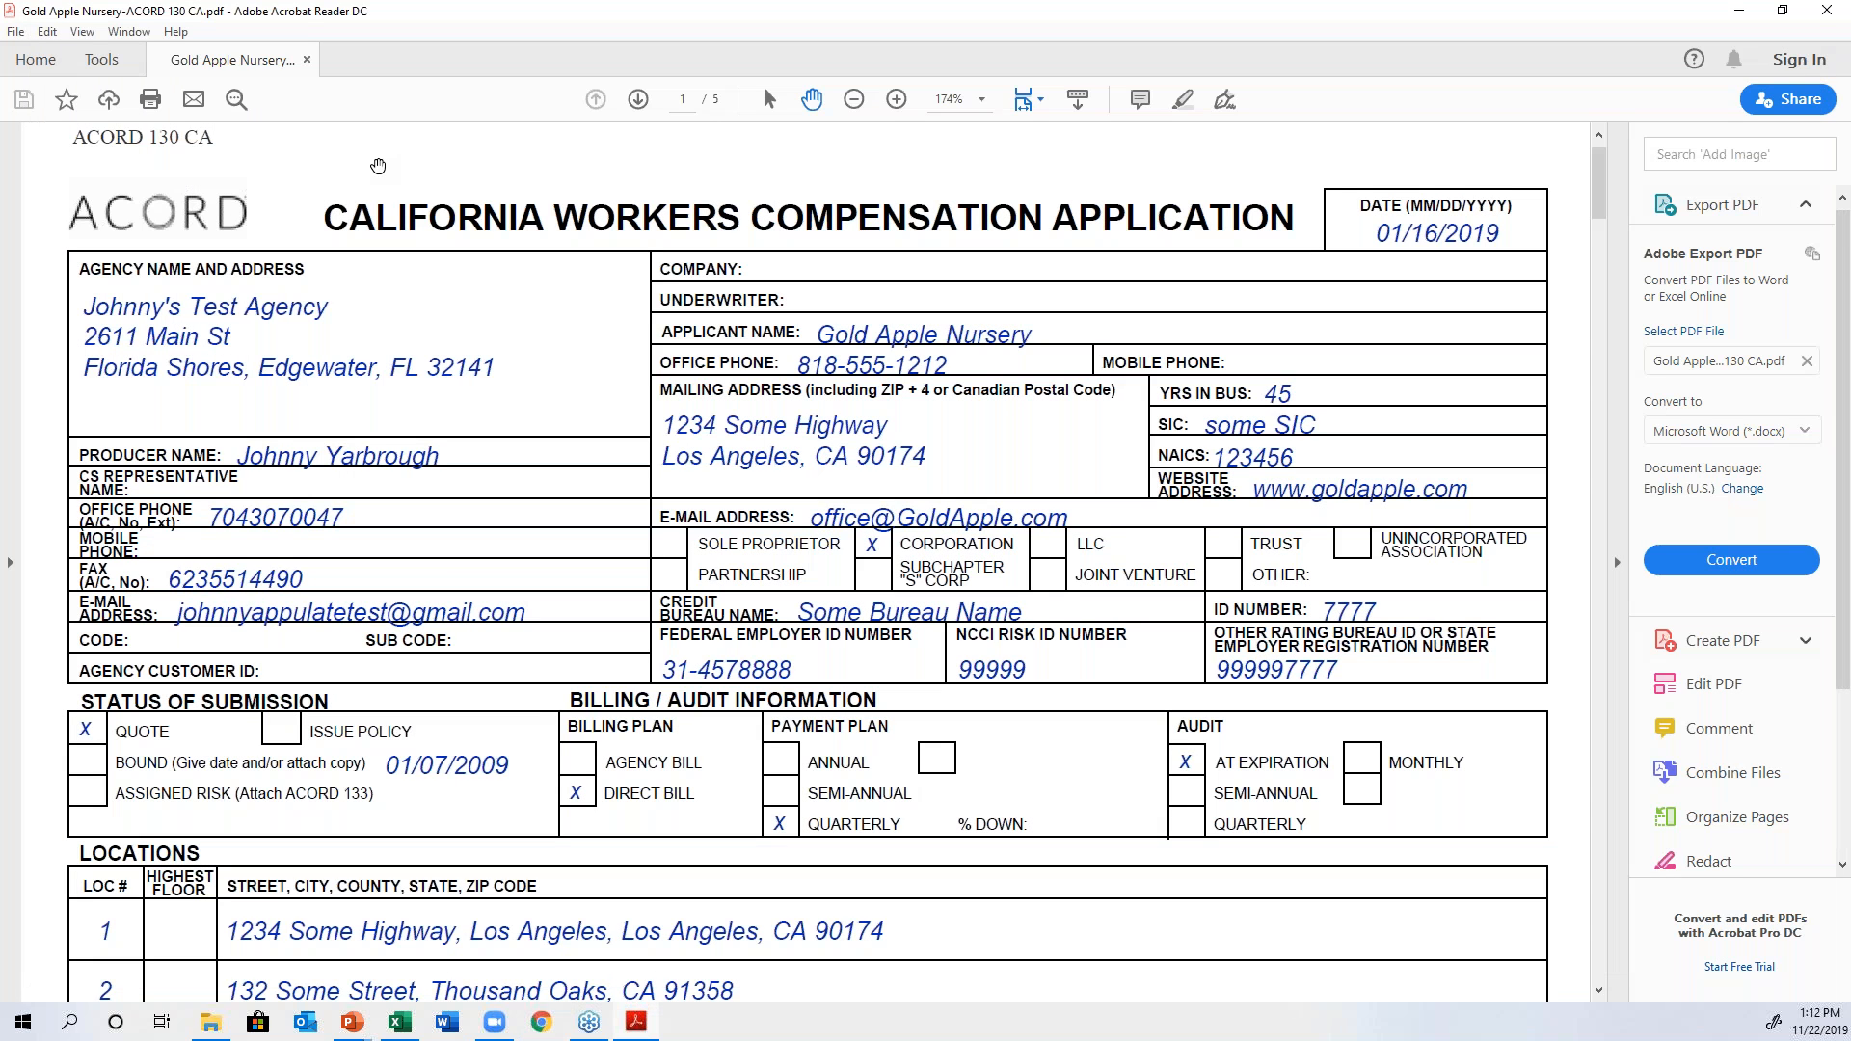
- Print the ACORD 130 PDF to Appulate Uplink again and send the Workers' Compensation submission to Appulate instead of directly to markets
{"action": "left_click", "coordinate": [149, 98]}
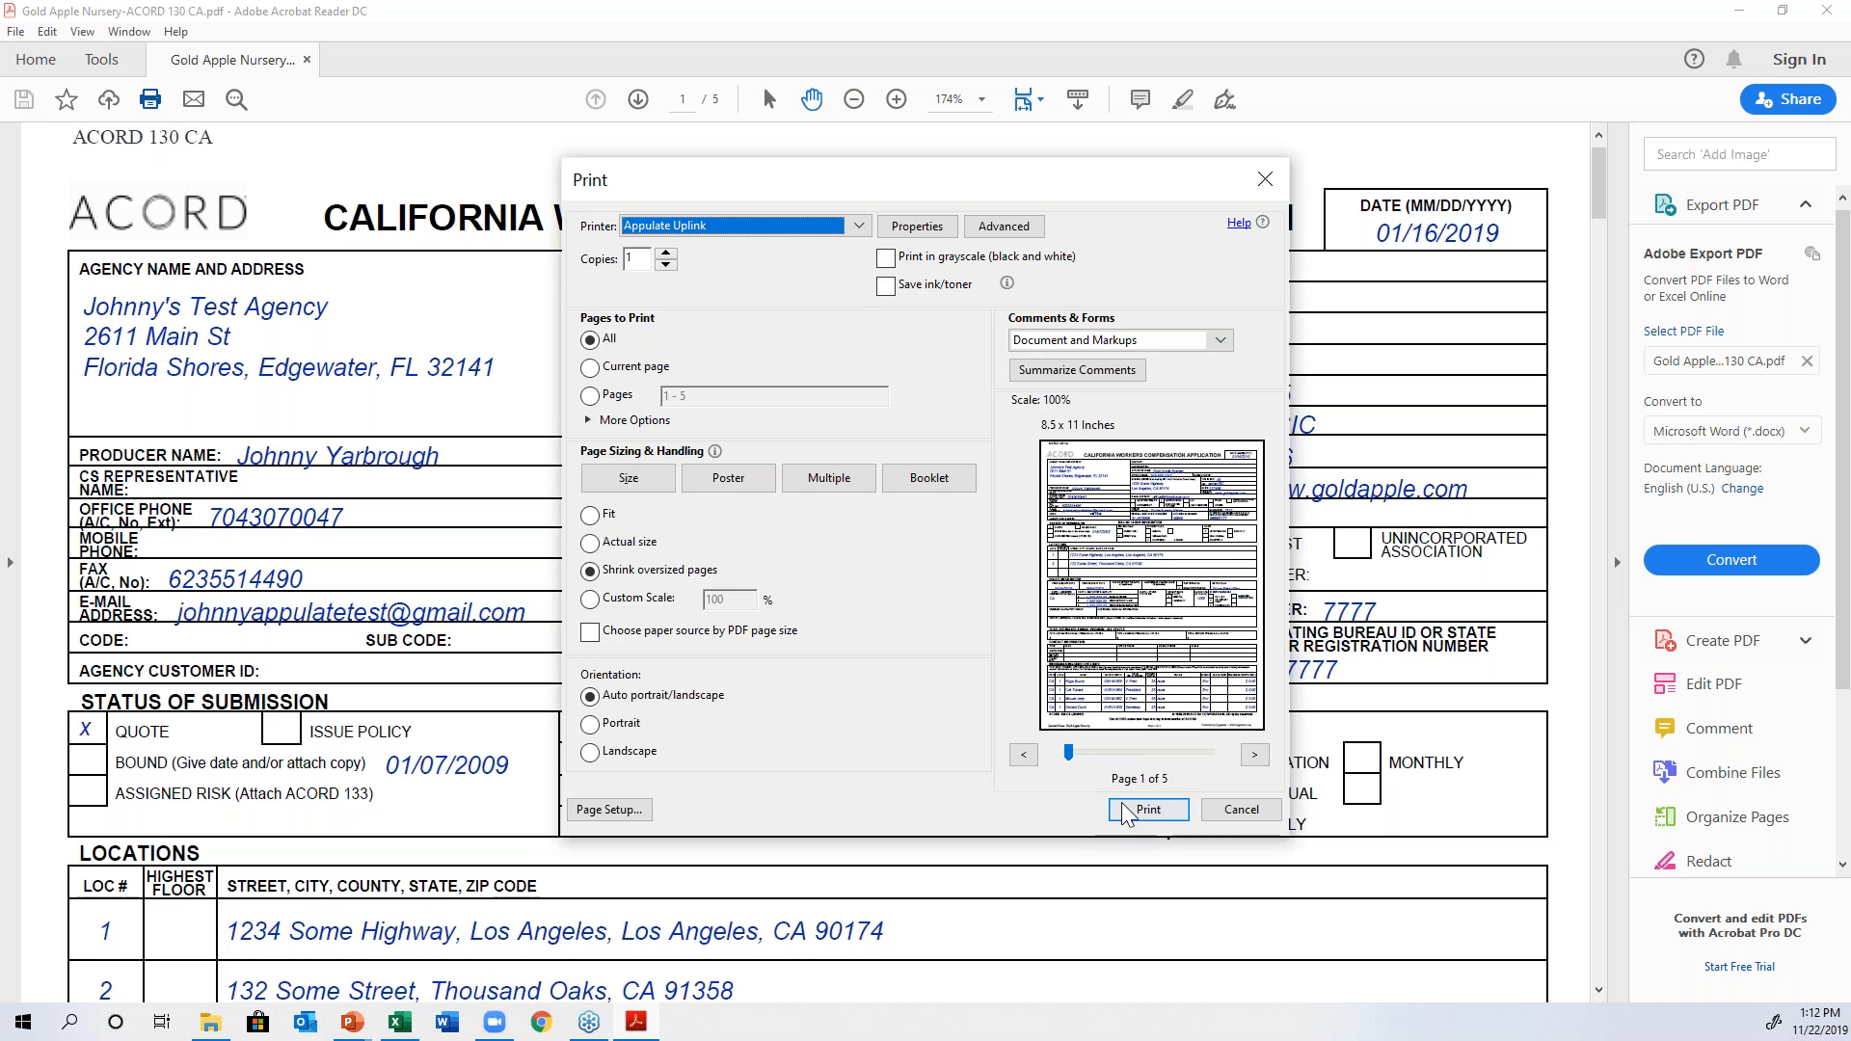
{"action": "left_click", "coordinate": [1128, 810]}
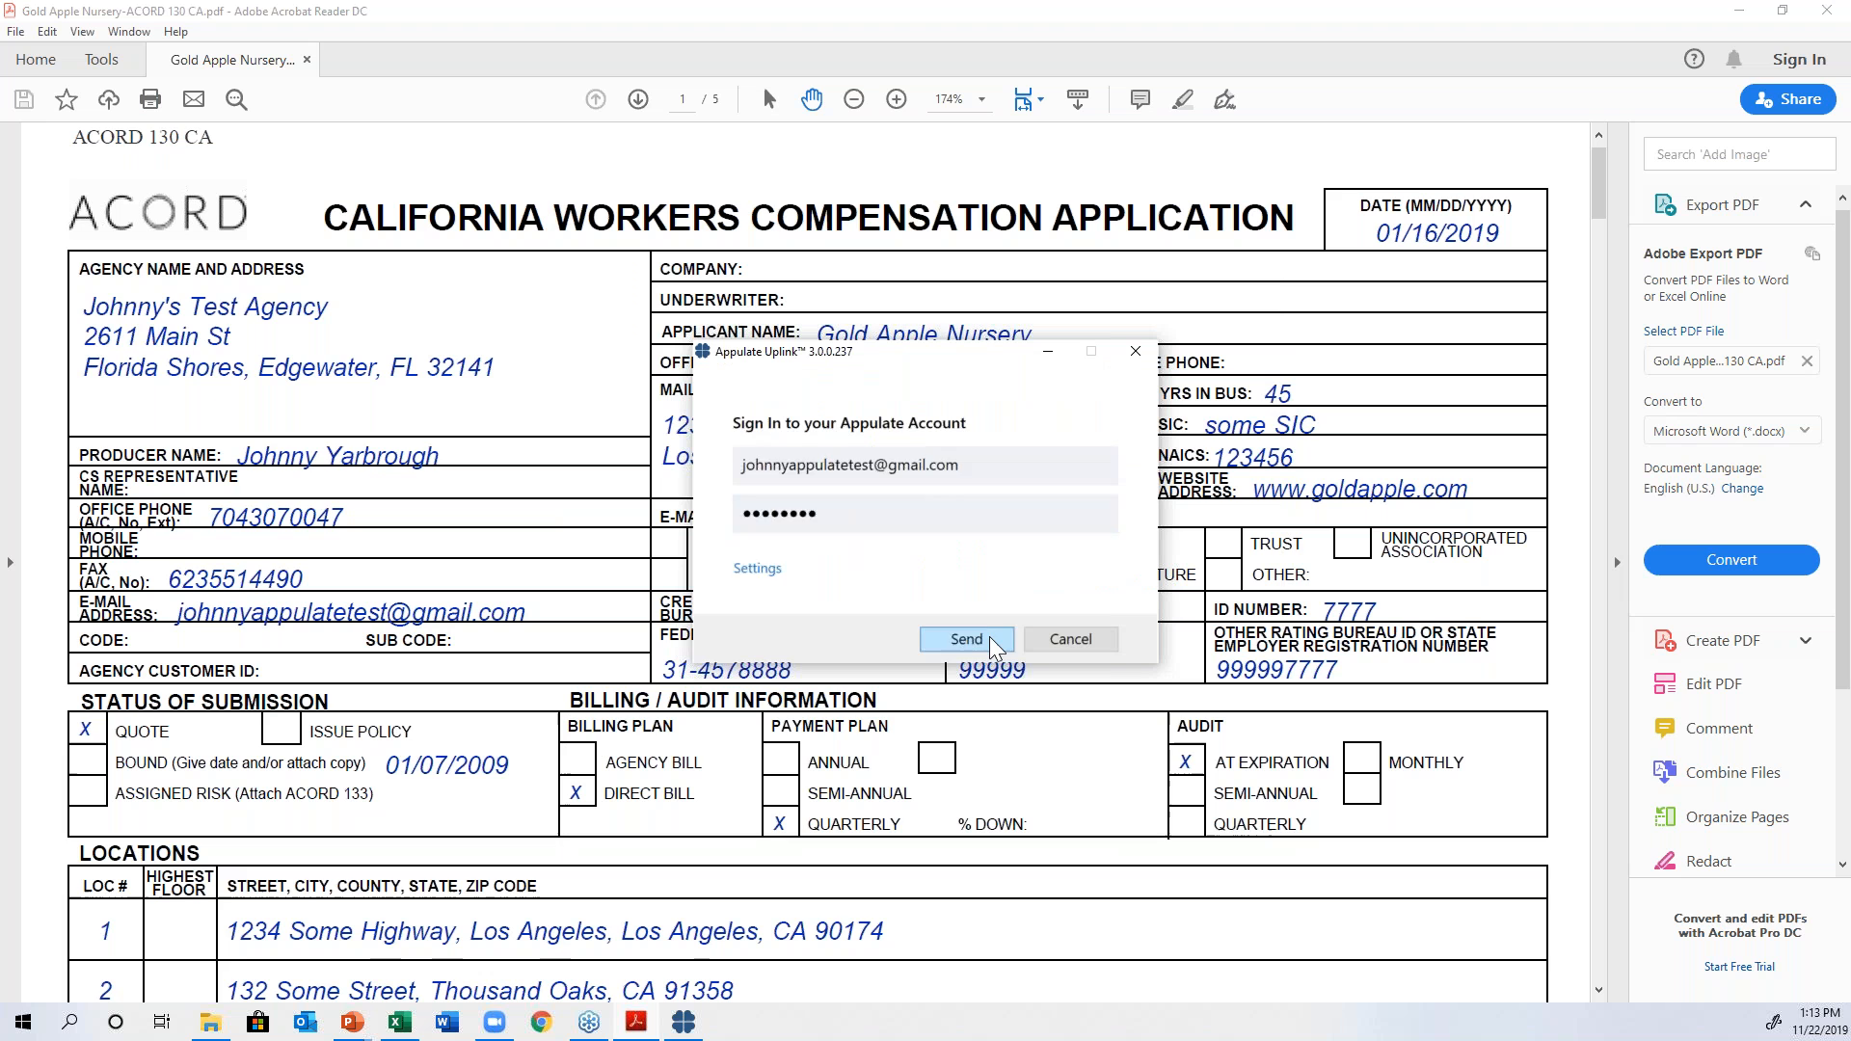
{"action": "left_click", "coordinate": [962, 638]}
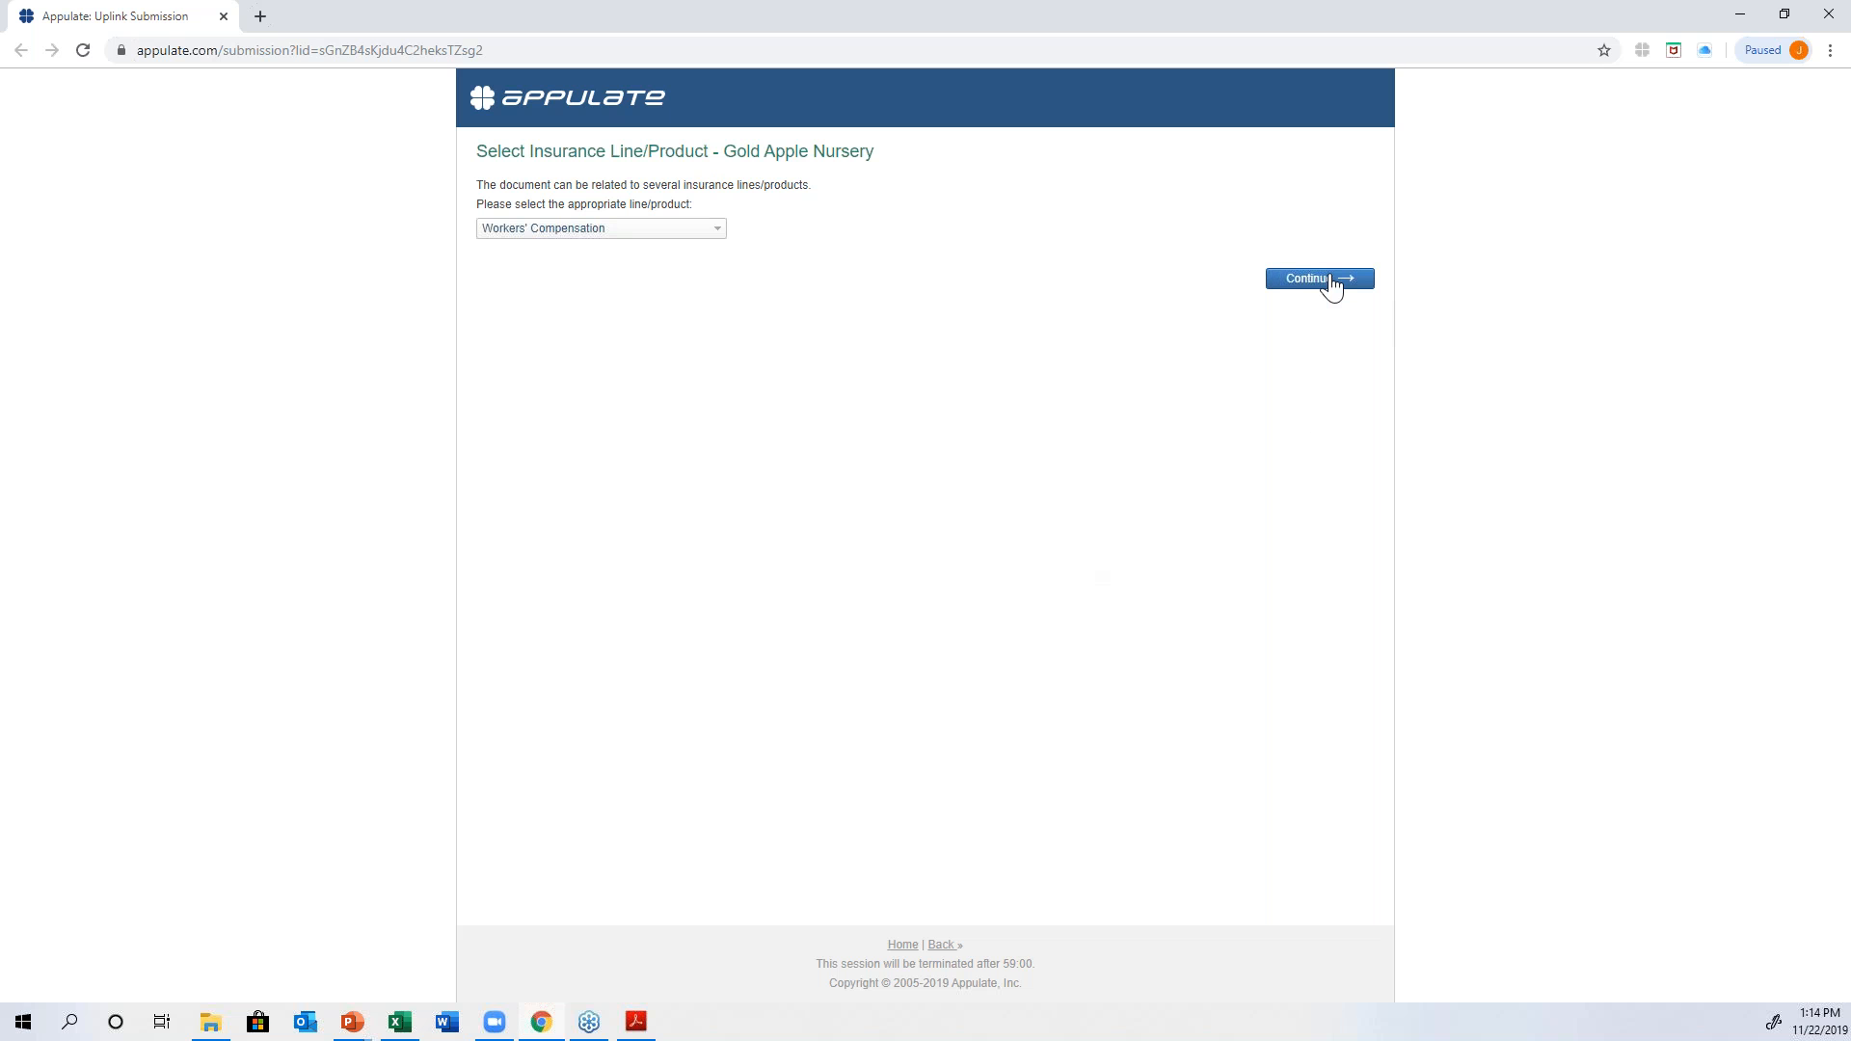
{"action": "left_click", "coordinate": [1331, 281]}
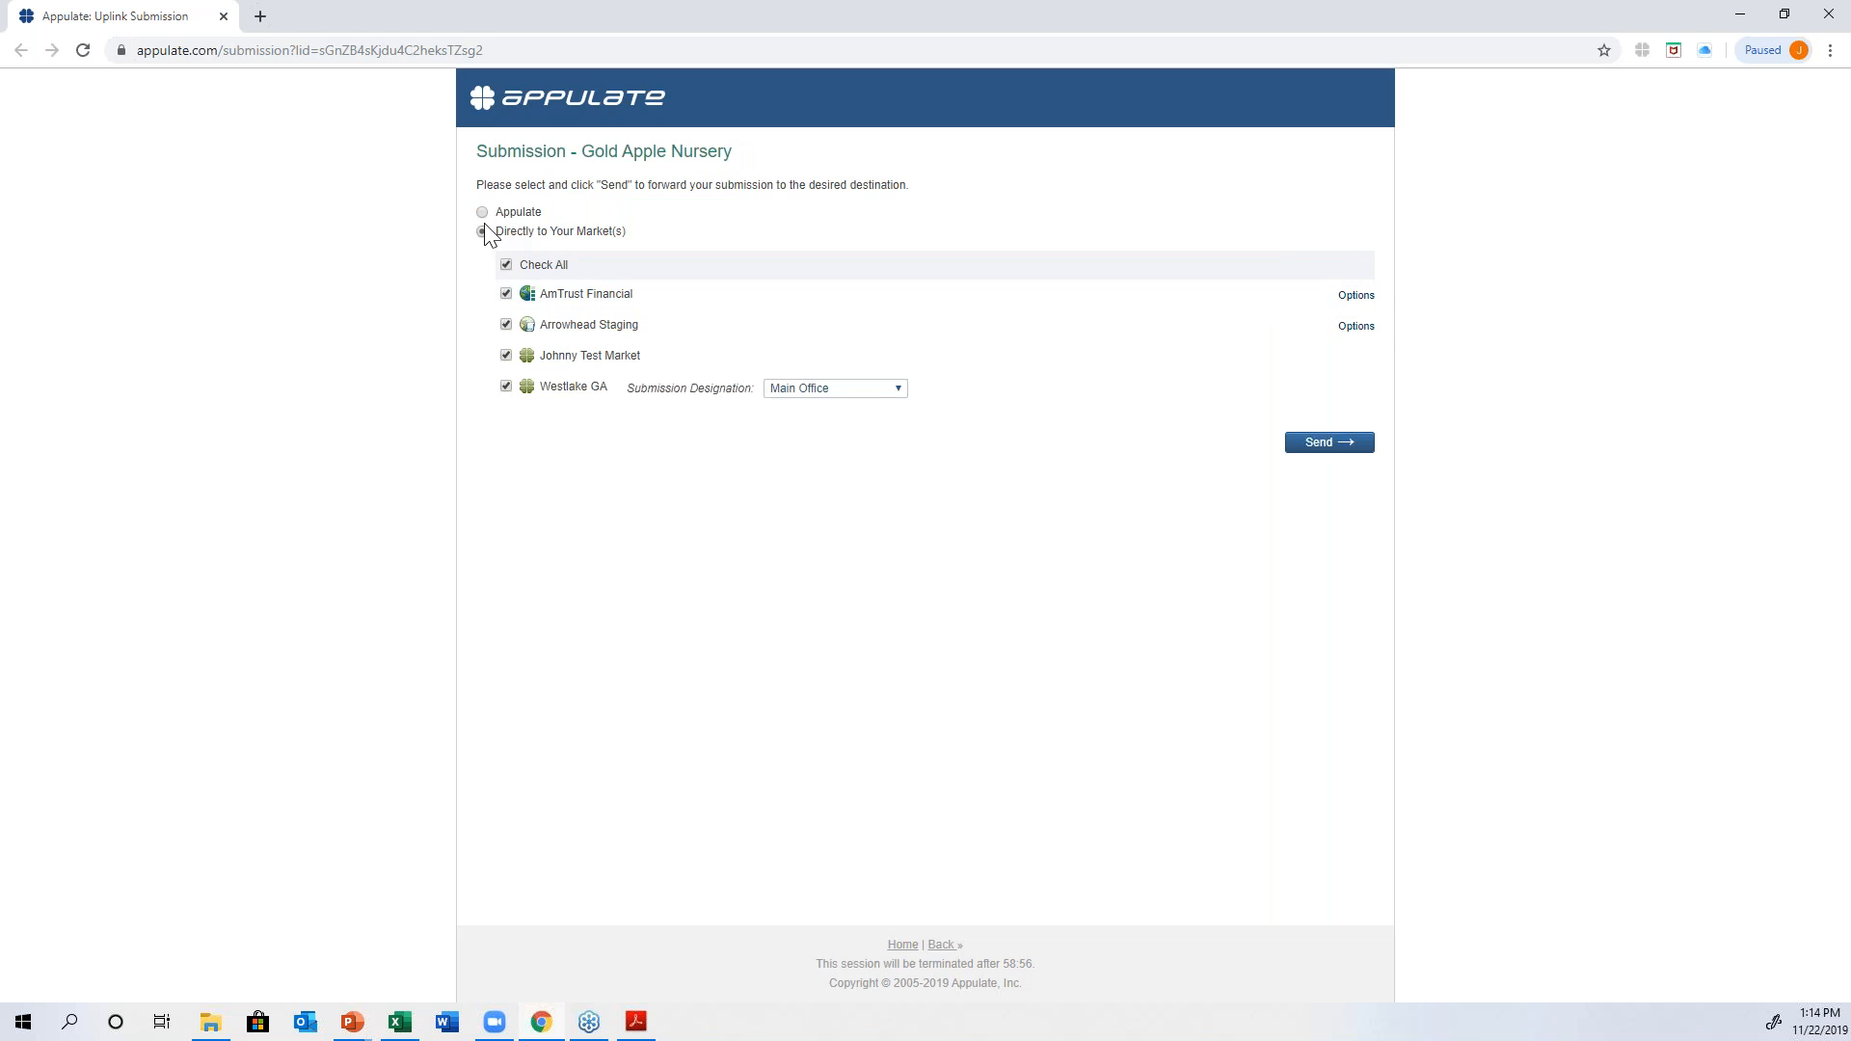
{"action": "left_click", "coordinate": [483, 213]}
{"action": "left_click", "coordinate": [1343, 285]}
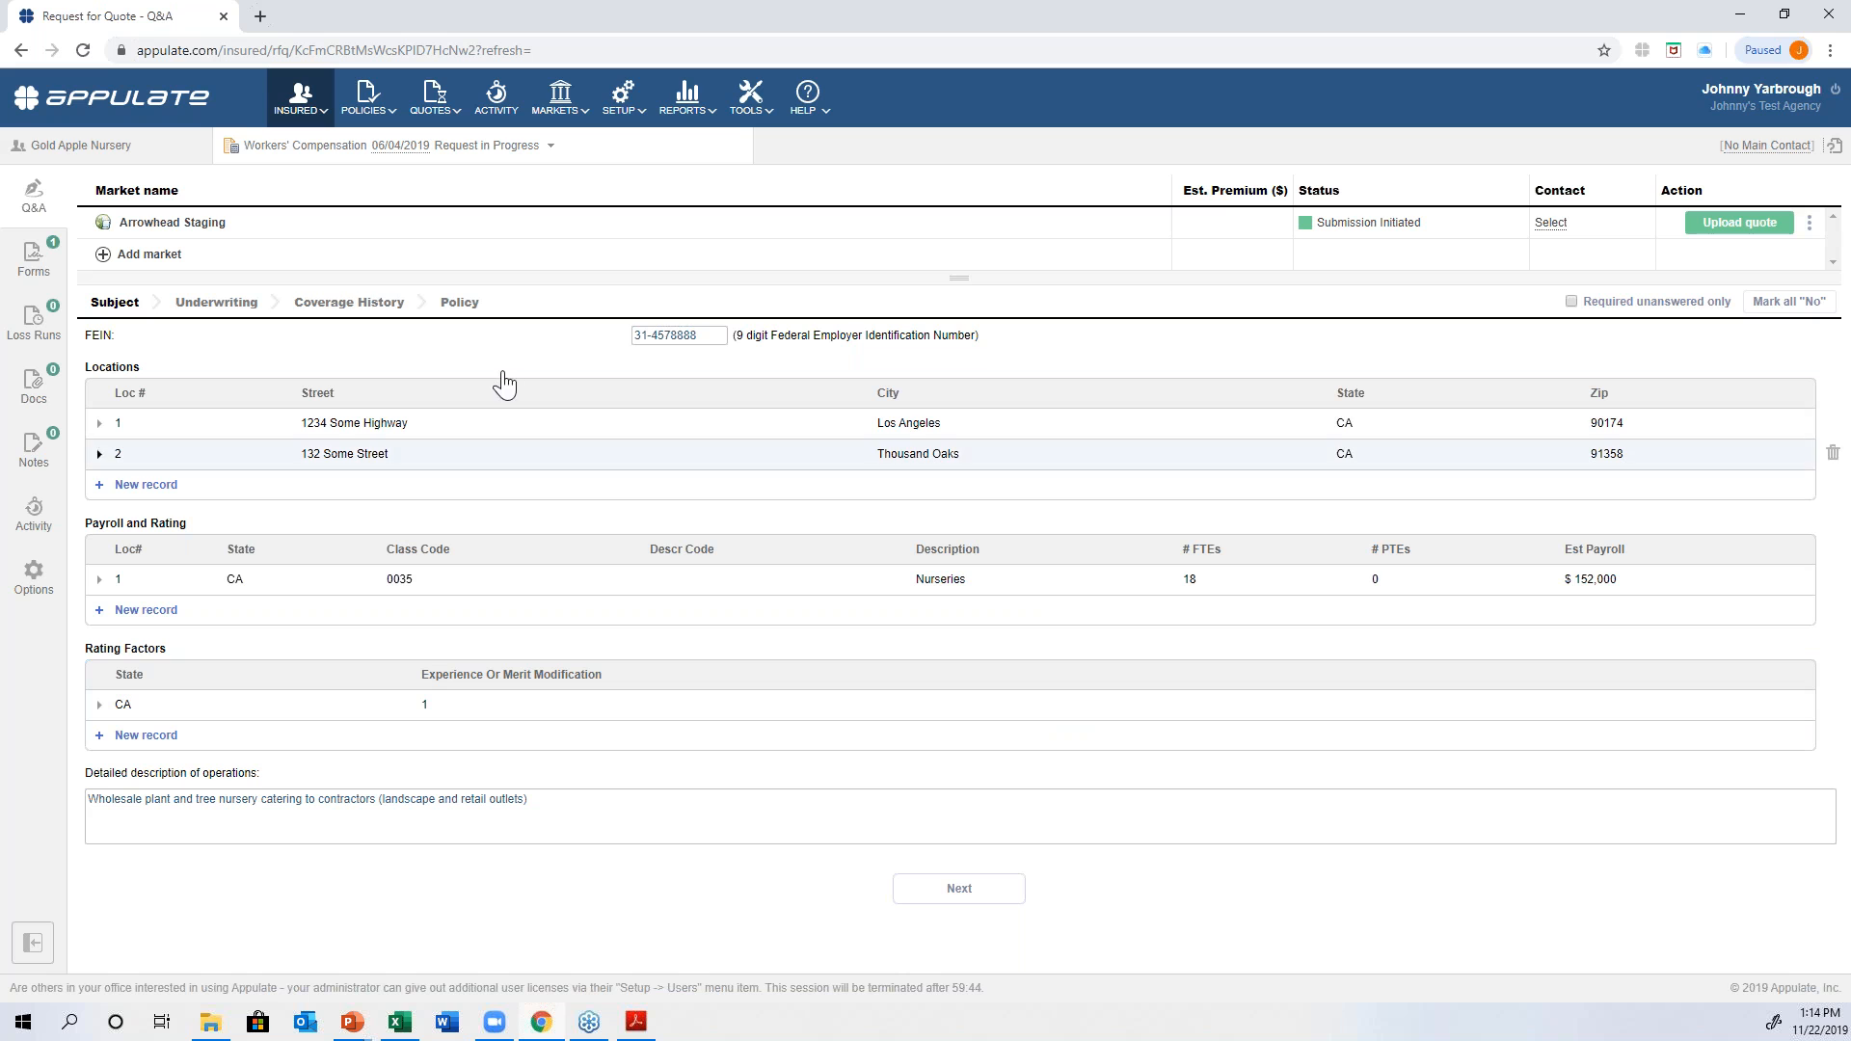
- Add Westlake GA as a market to the request and show its full list of submarkets
{"action": "left_click", "coordinate": [116, 257]}
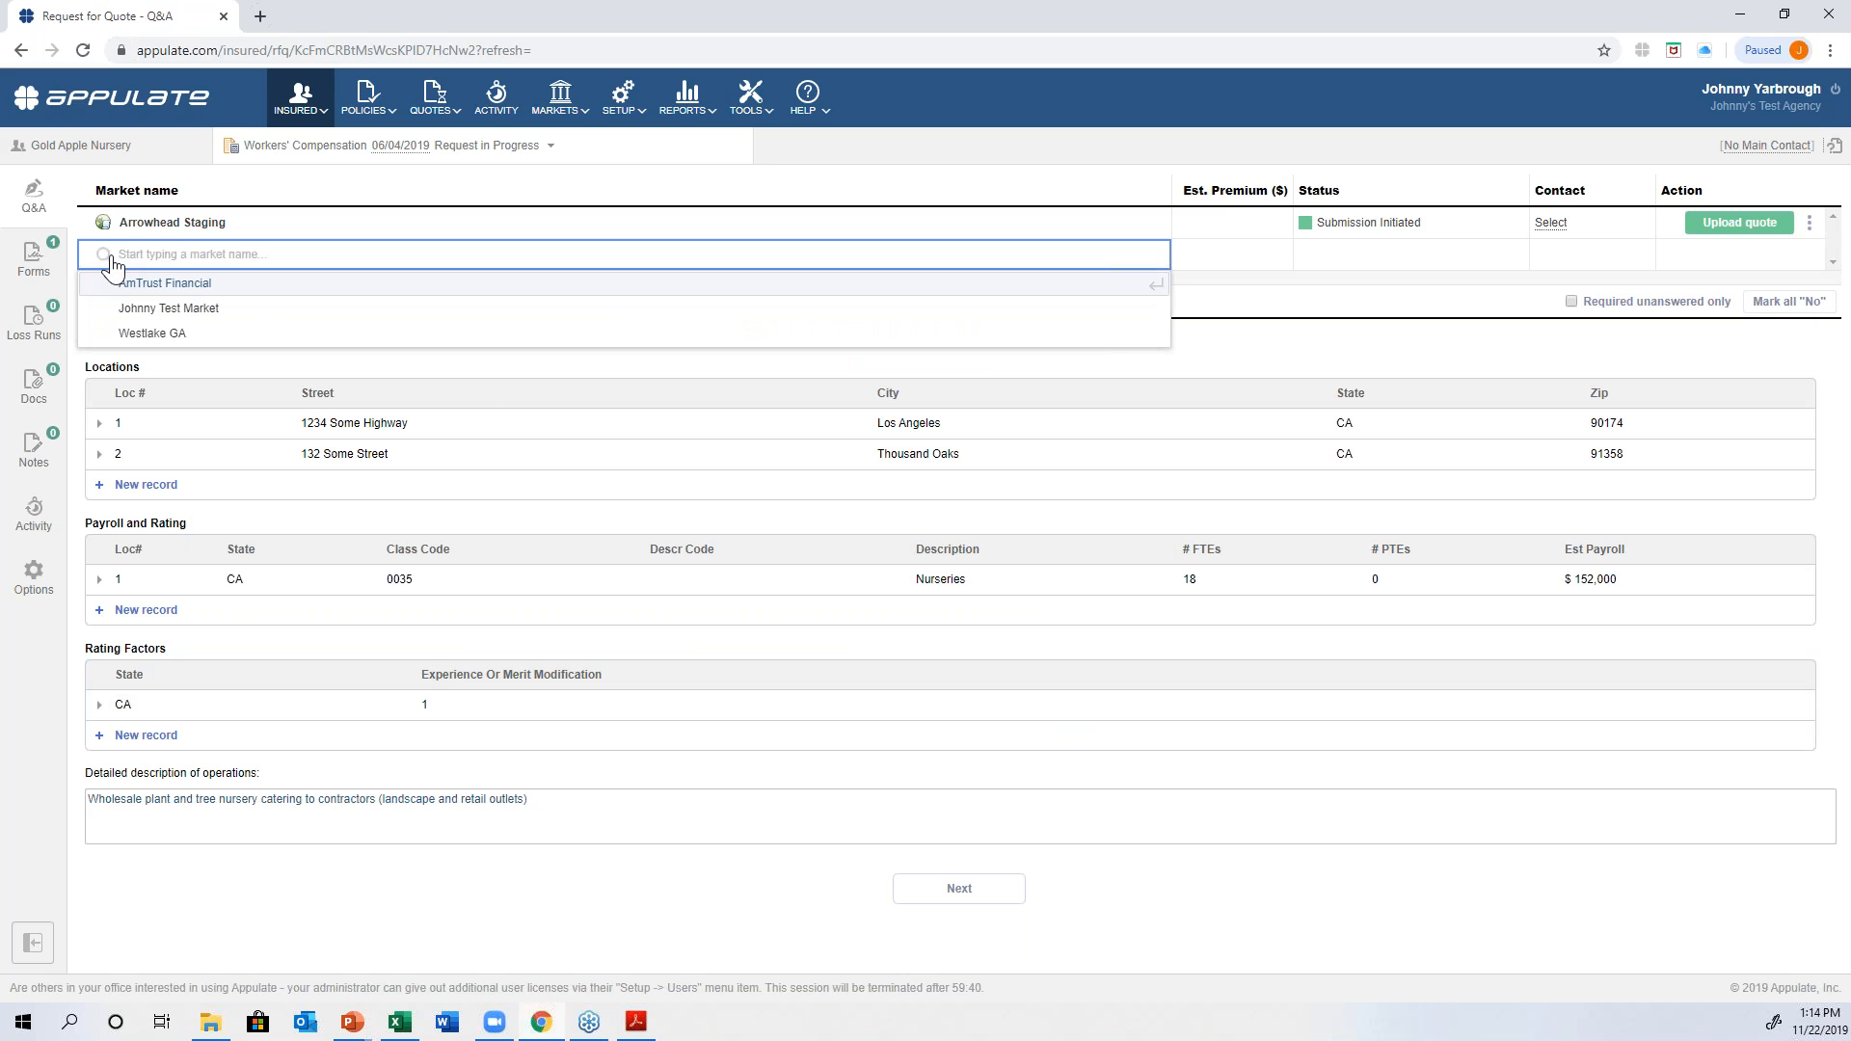
{"action": "left_click", "coordinate": [152, 334]}
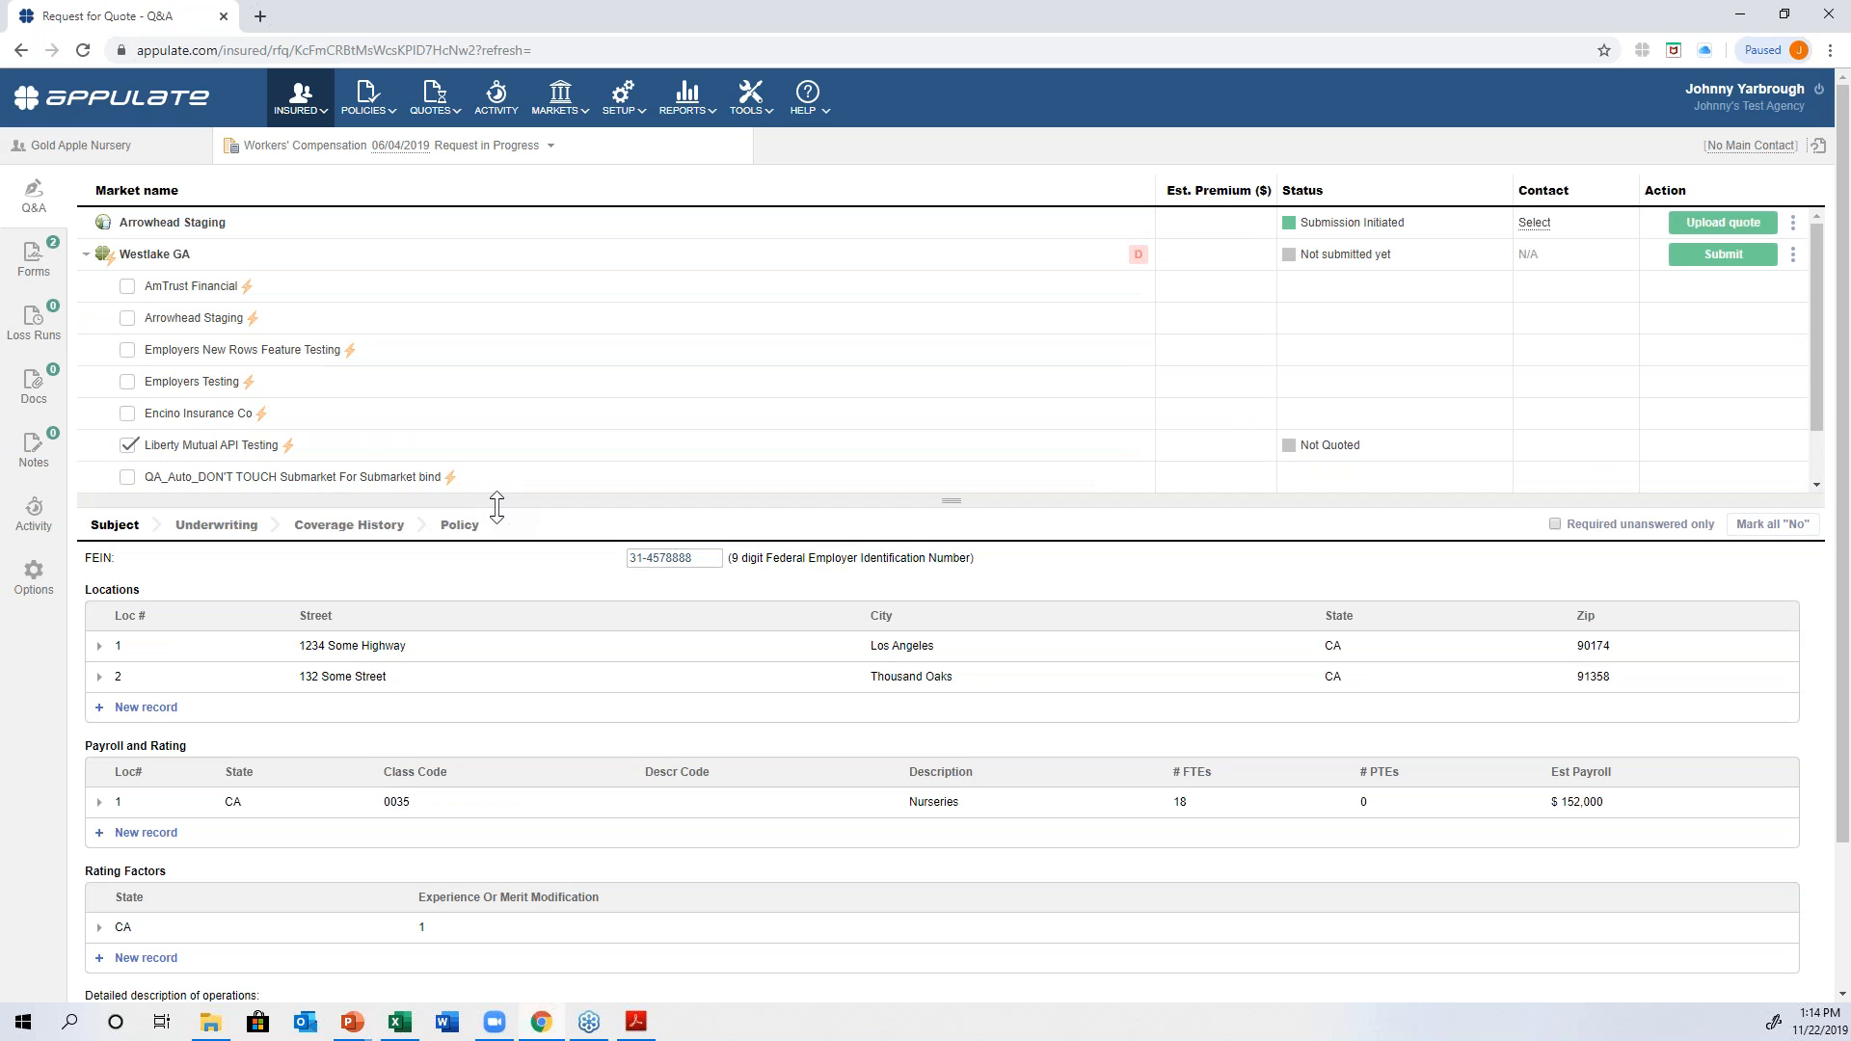
{"action": "left_click_drag", "start_coordinate": [500, 504], "coordinate": [491, 589]}
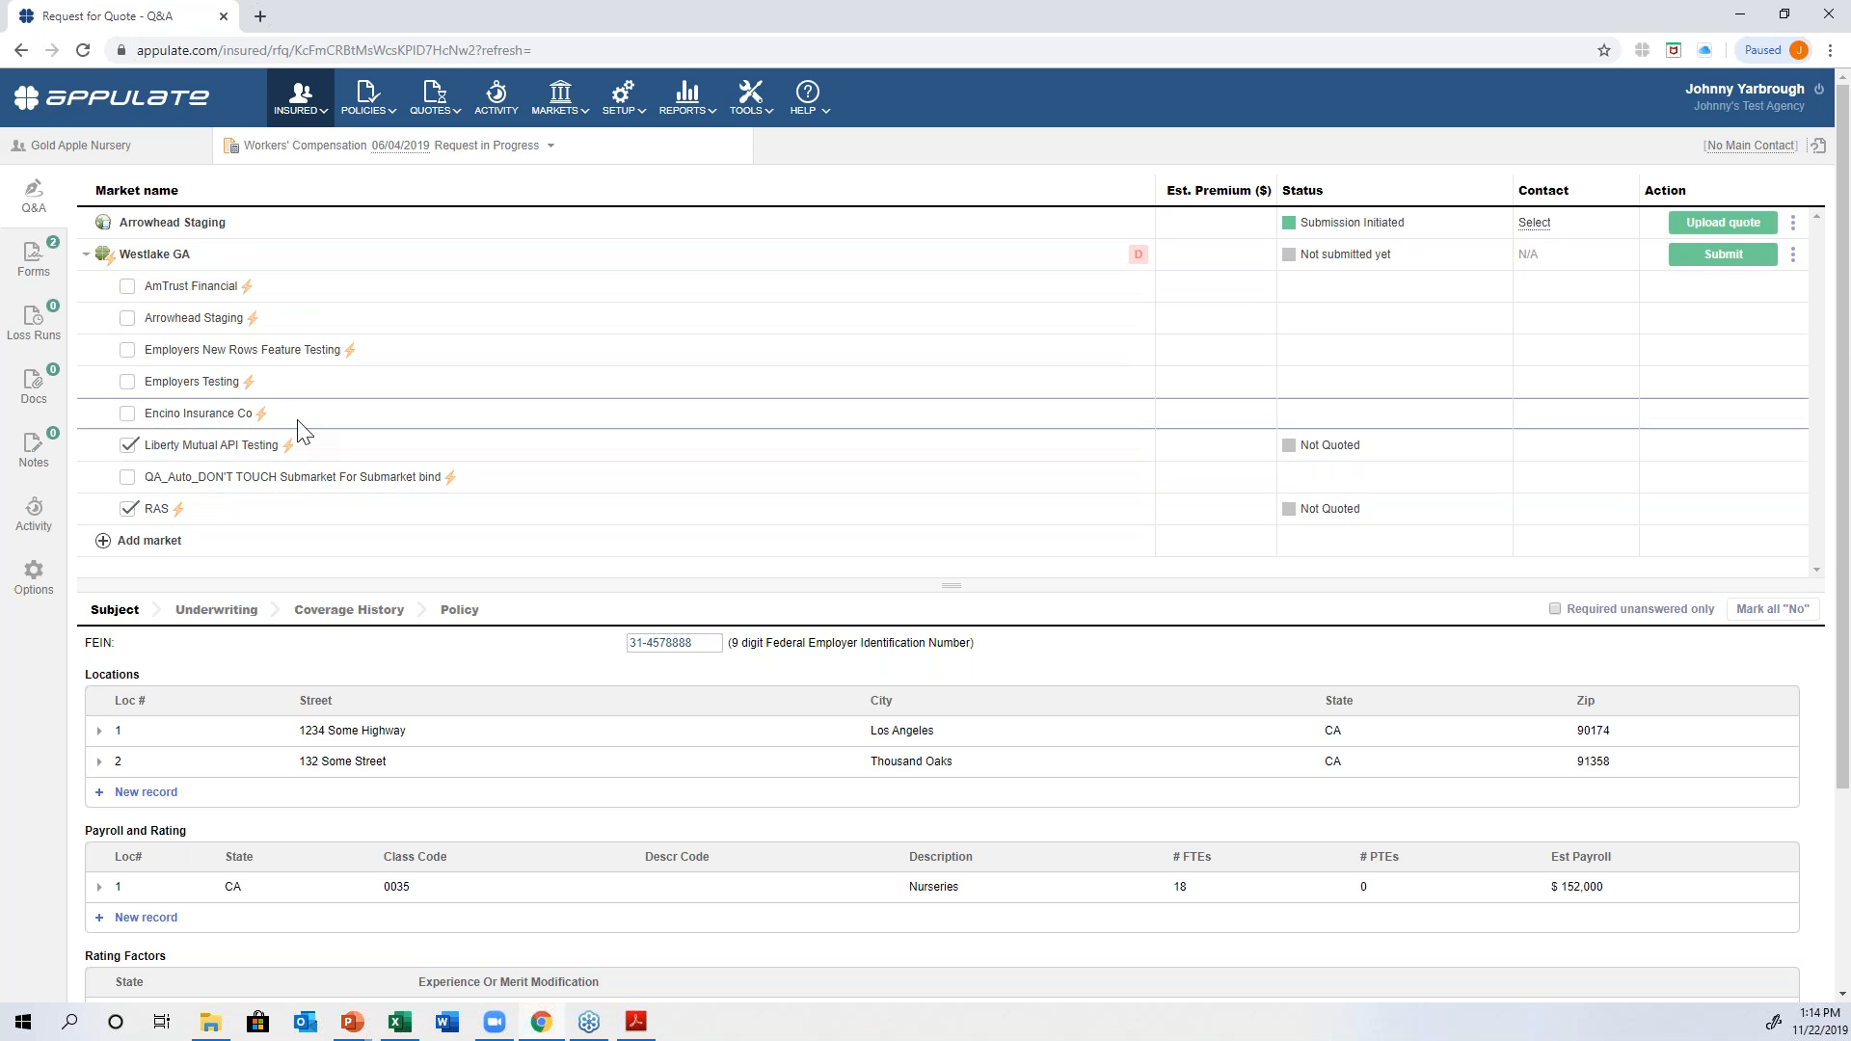
{"action": "left_click", "coordinate": [86, 256]}
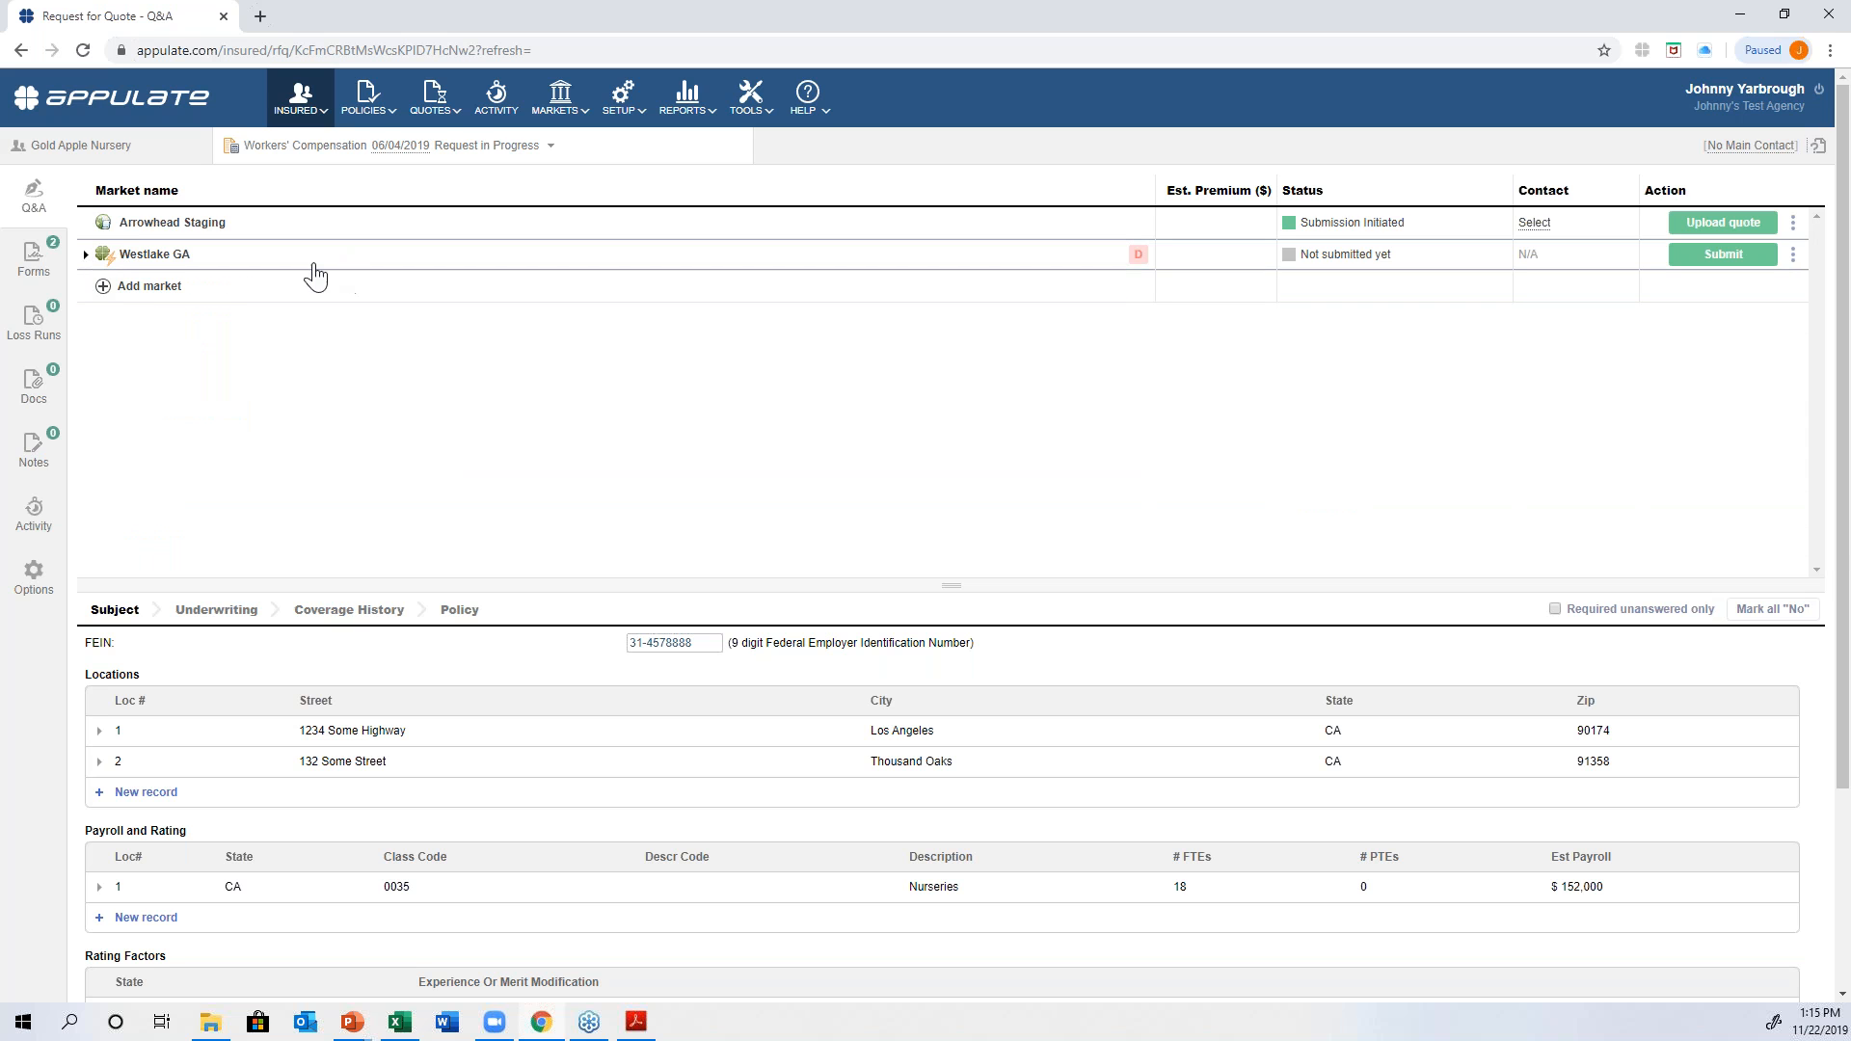
{"action": "left_click", "coordinate": [86, 255]}
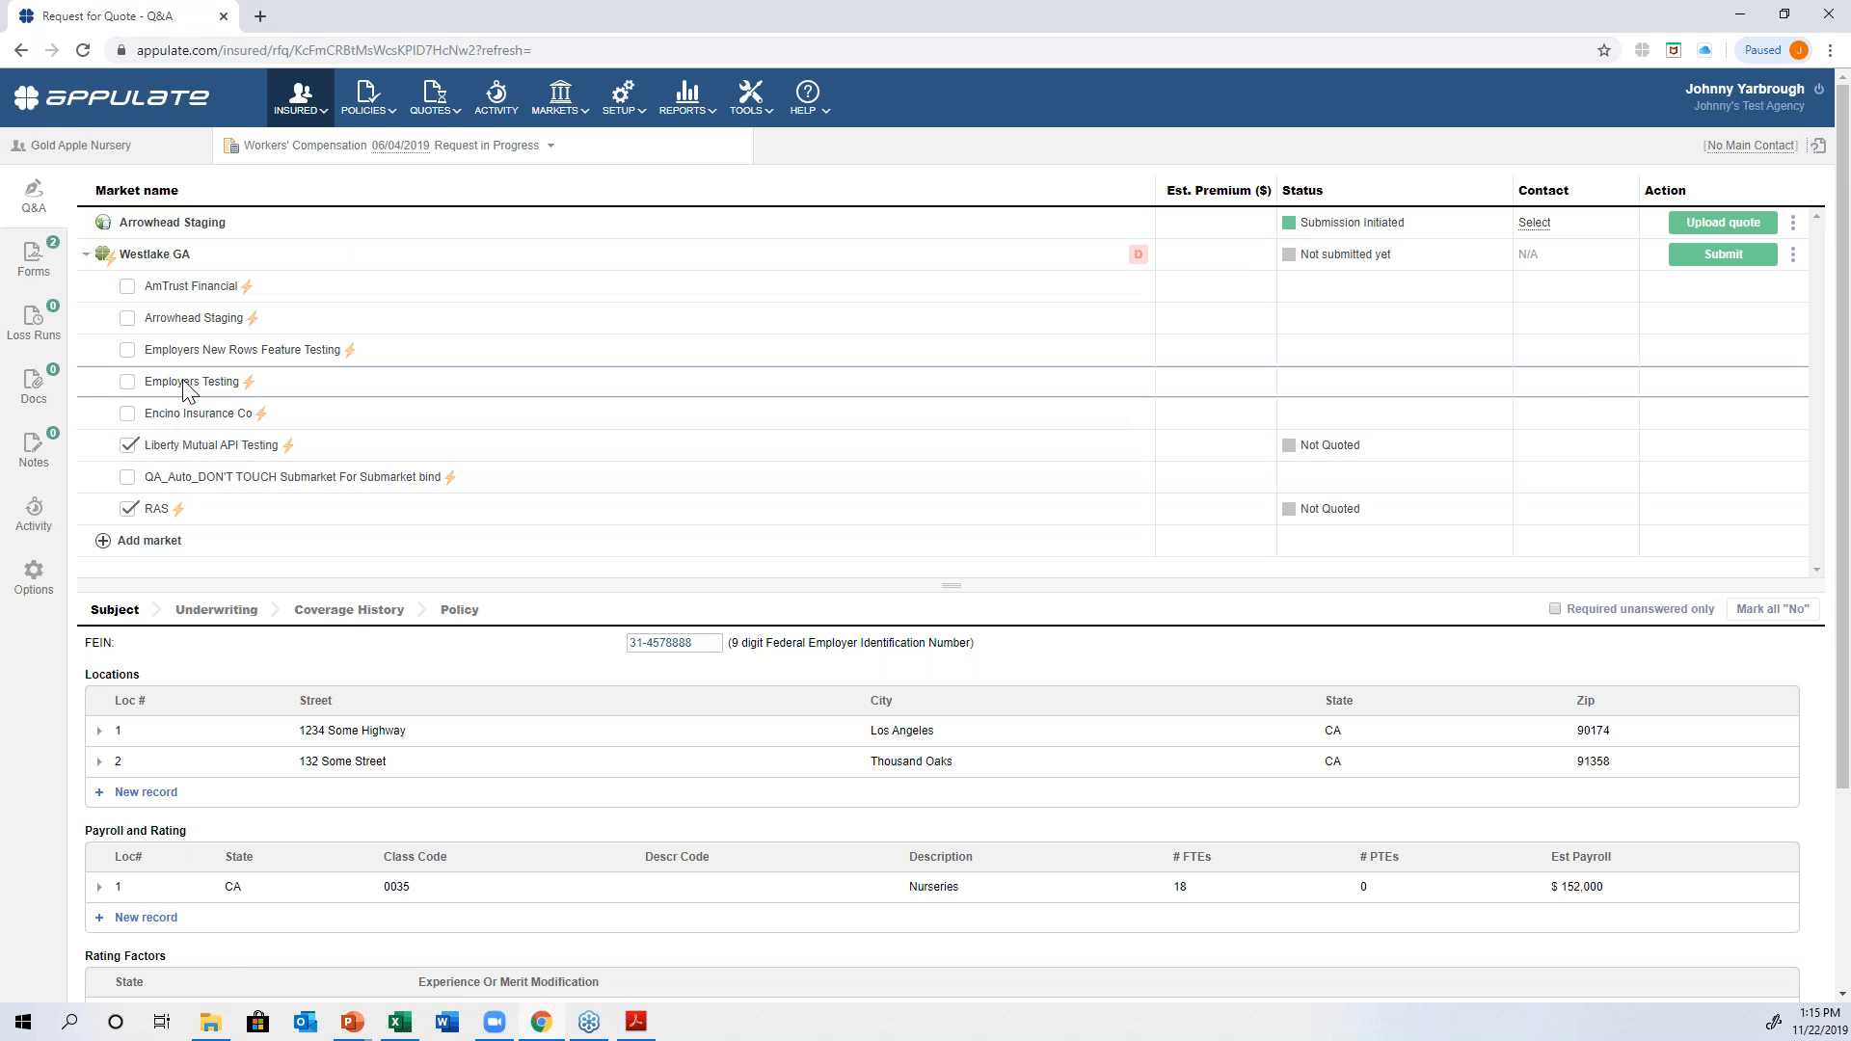
- Under Westlake GA, deselect Liberty Mutual API Testing and RAS and select Encino Insurance Co
{"action": "left_click", "coordinate": [128, 445]}
{"action": "left_click", "coordinate": [127, 508]}
{"action": "left_click", "coordinate": [127, 413]}
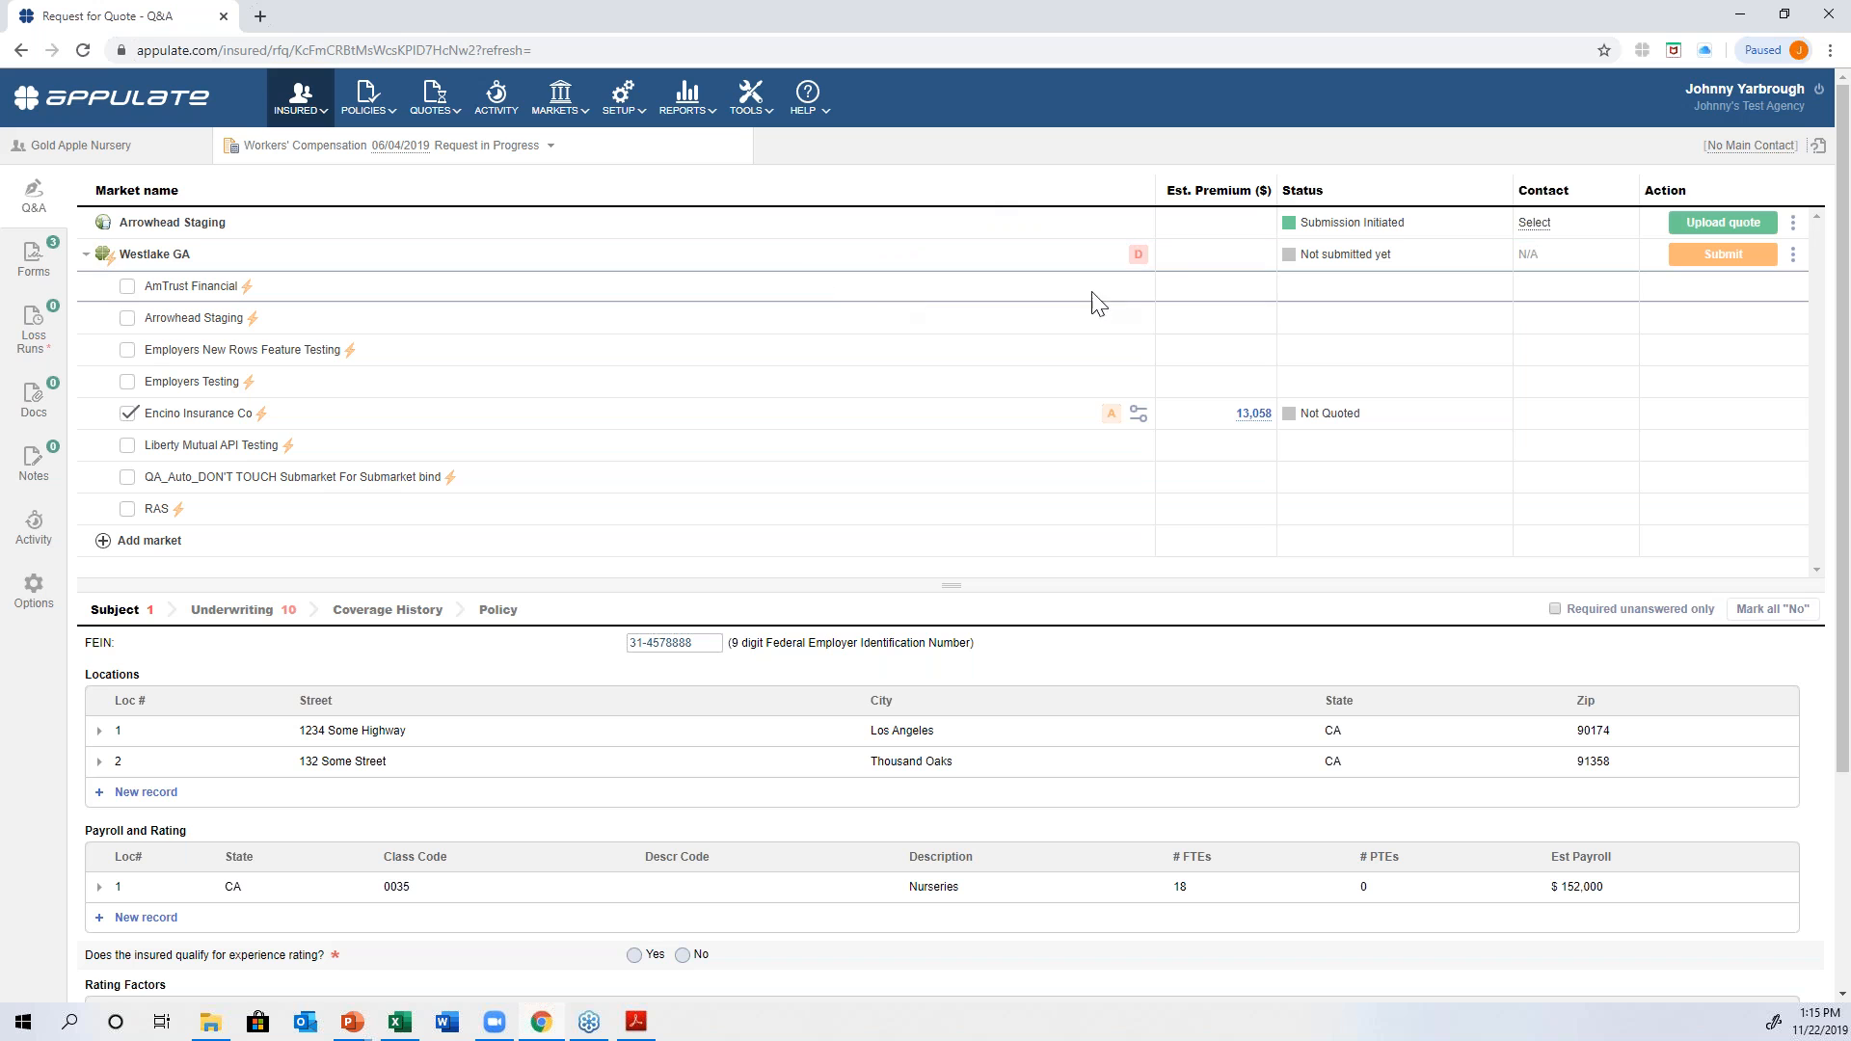
- Go to the FEIN from Westlake GA's decline reasons and replace the number's last three digits
{"action": "mouse_move", "coordinate": [1139, 266]}
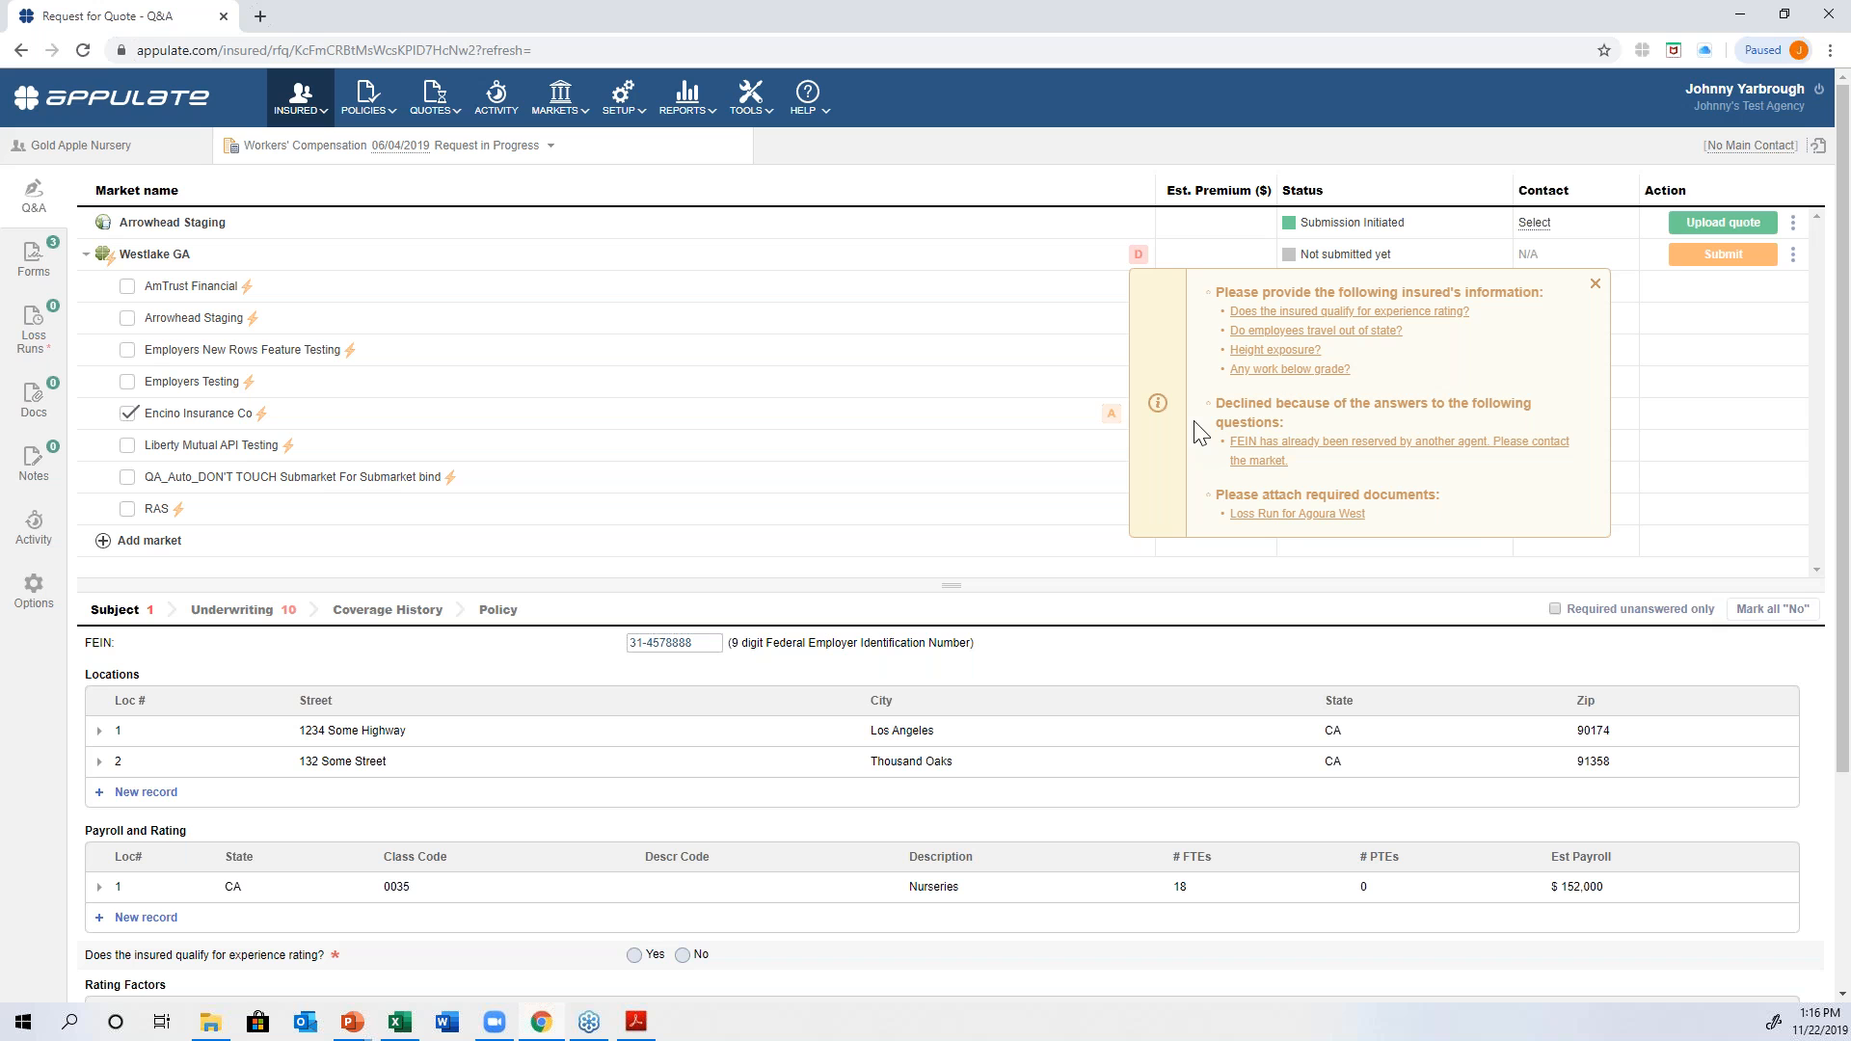
{"action": "left_click", "coordinate": [1263, 446]}
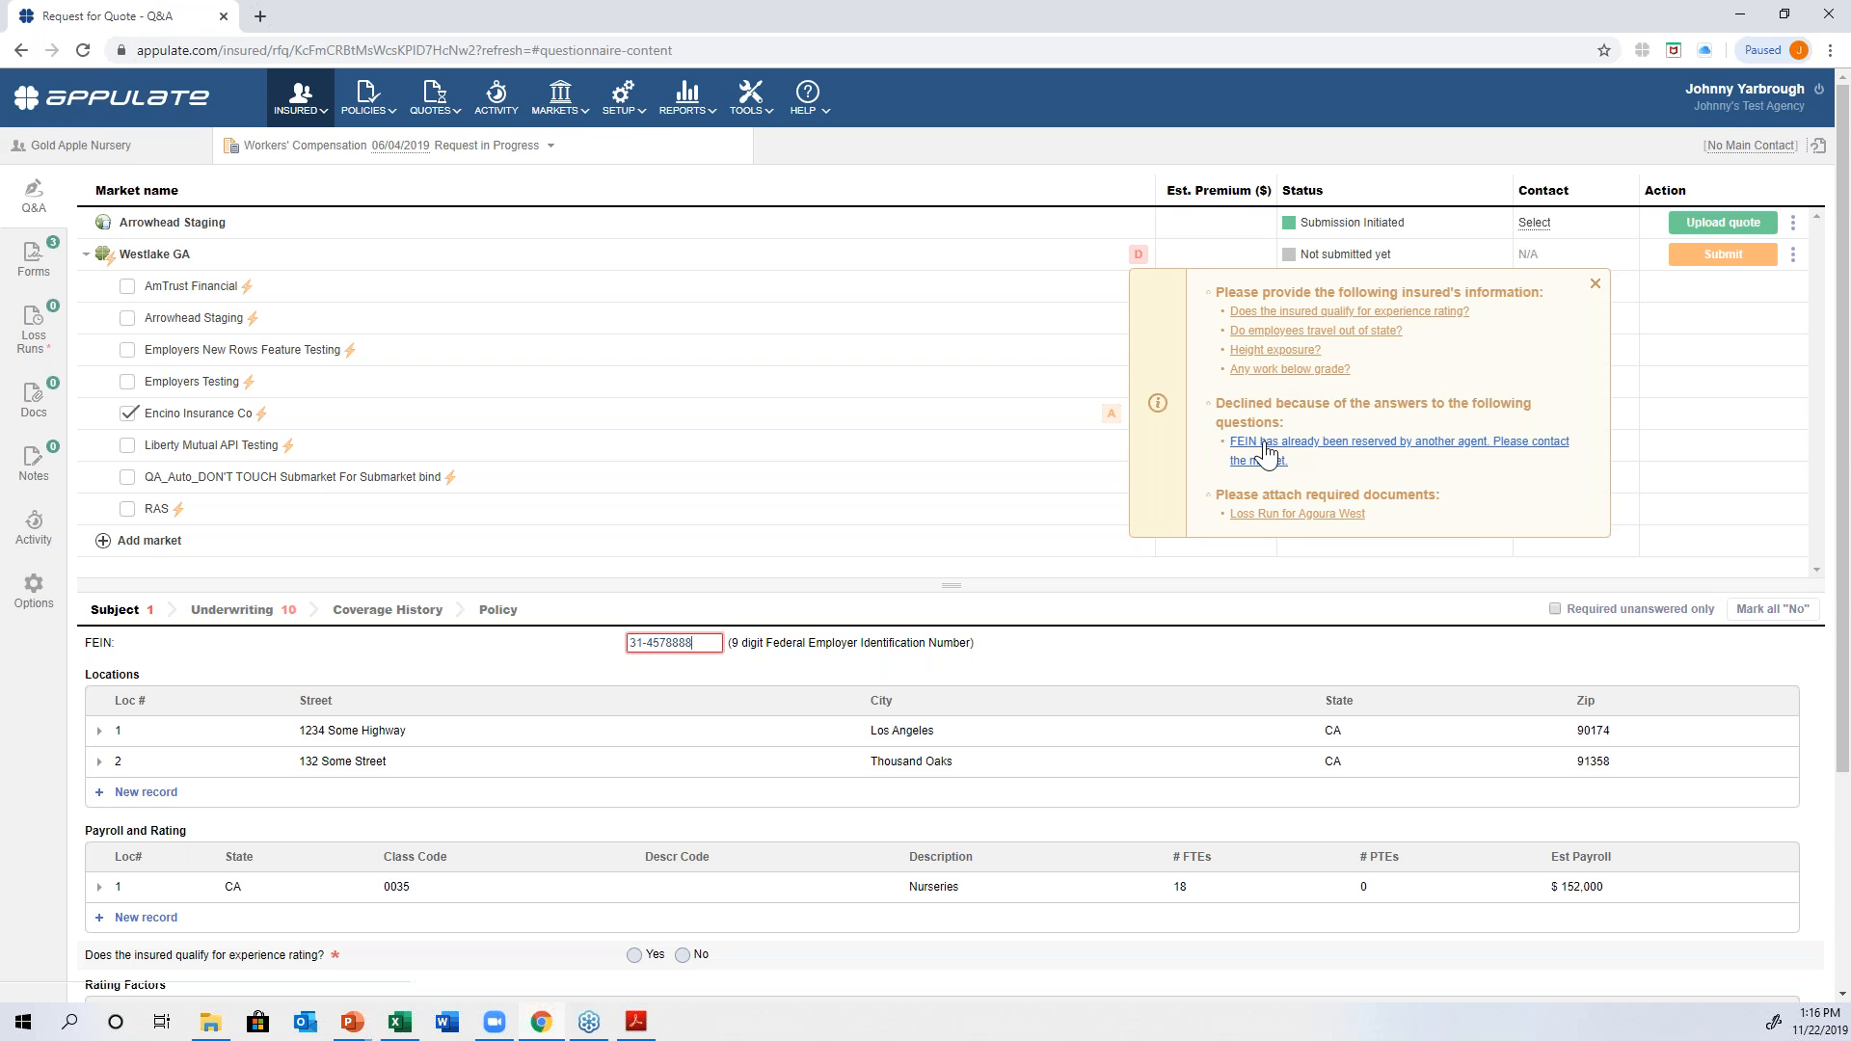
{"action": "left_click", "coordinate": [703, 506]}
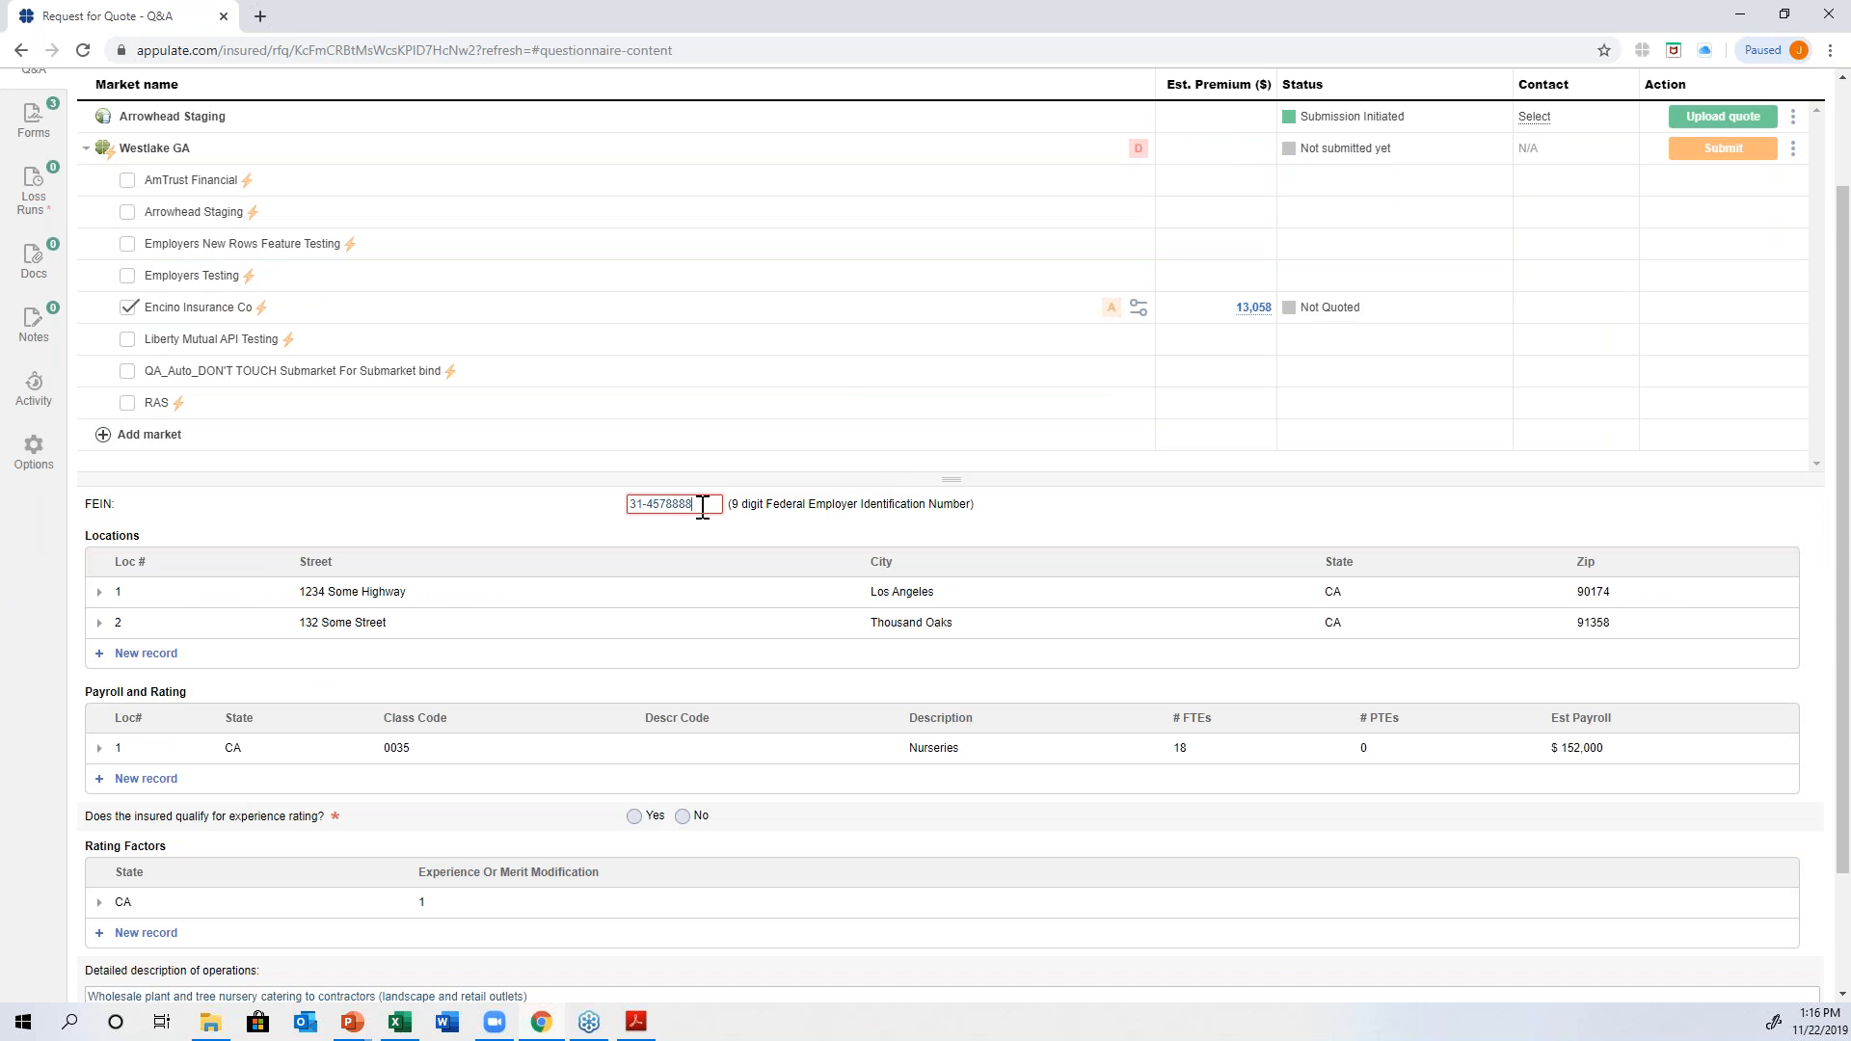
{"action": "key", "text": "BackSpace"}
{"action": "key", "text": "BackSpace"}
{"action": "key", "text": "BackSpace"}
{"action": "type", "text": "291"}
{"action": "left_click", "coordinate": [1048, 532]}
{"action": "scroll", "coordinate": [1051, 521], "scroll_direction": "up", "scroll_amount": 2}
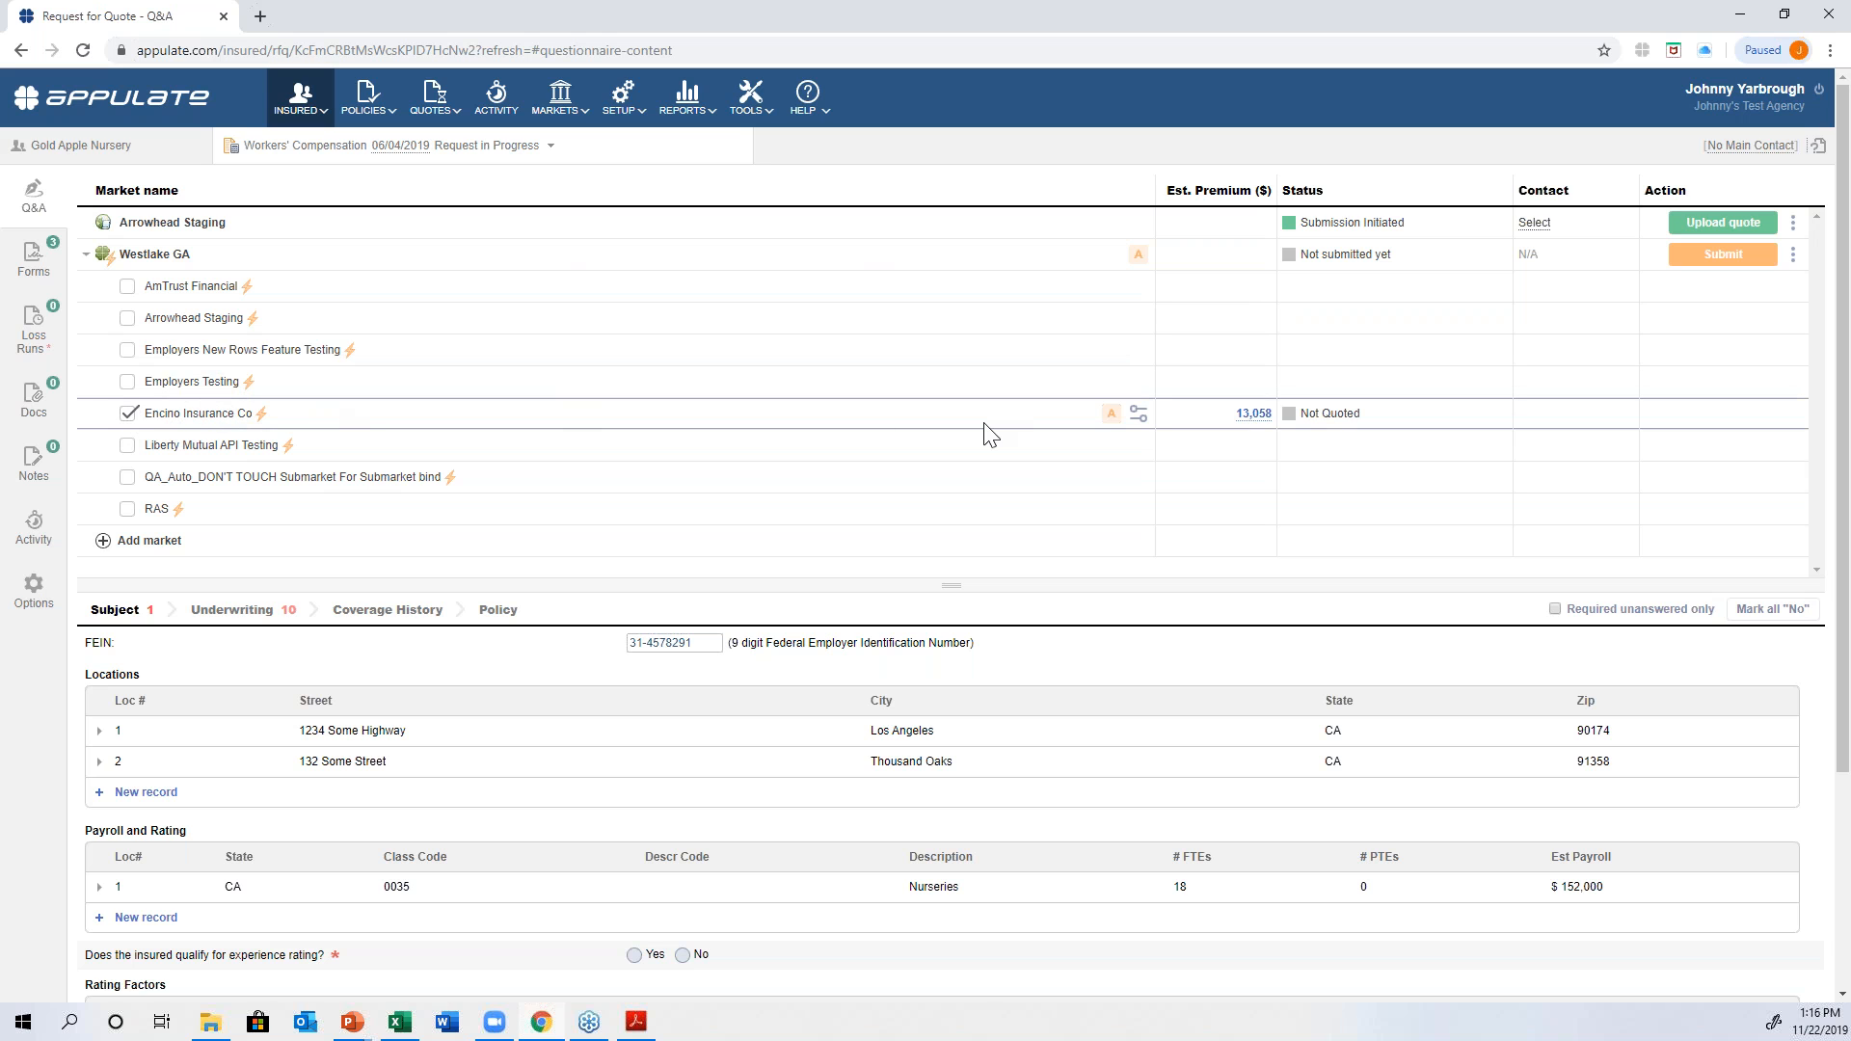
- Review Encino Insurance Co's missing requirements and answer No to whether the insured qualifies for experience rating
{"action": "left_click", "coordinate": [1105, 410]}
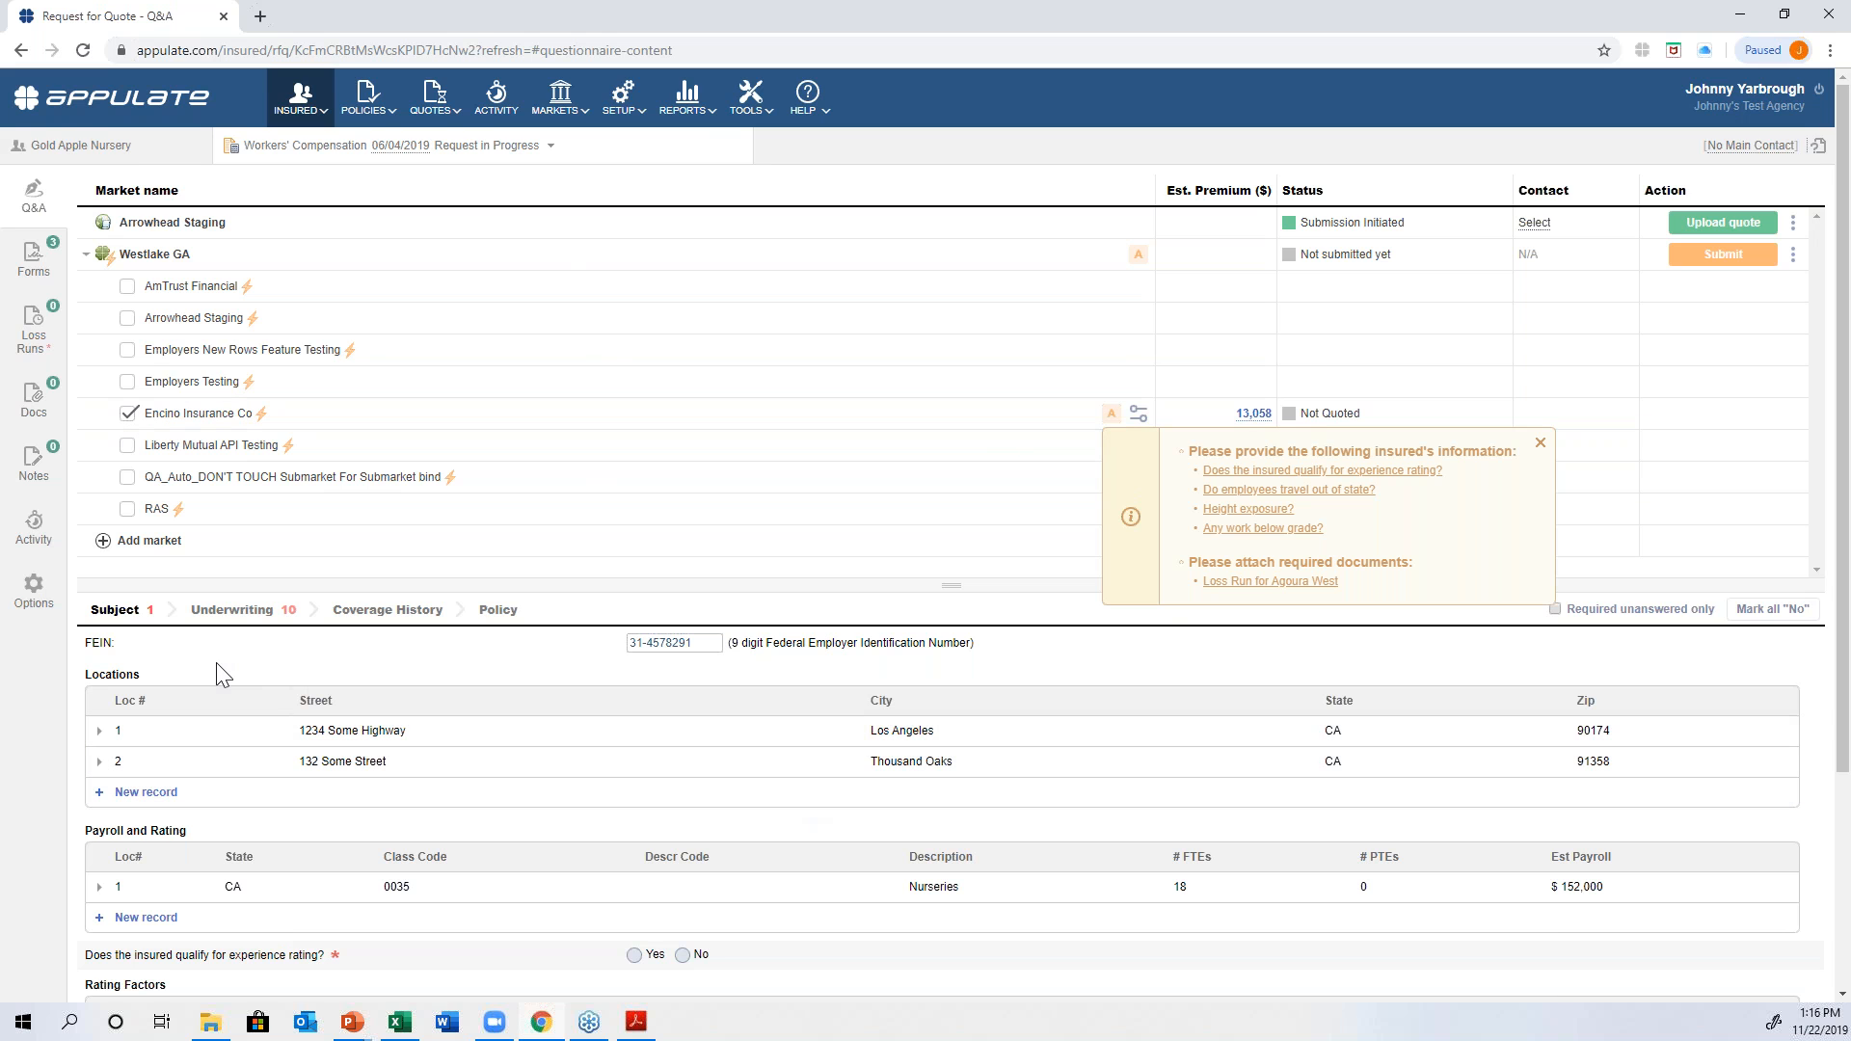
{"action": "scroll", "coordinate": [216, 665], "scroll_direction": "down", "scroll_amount": 3}
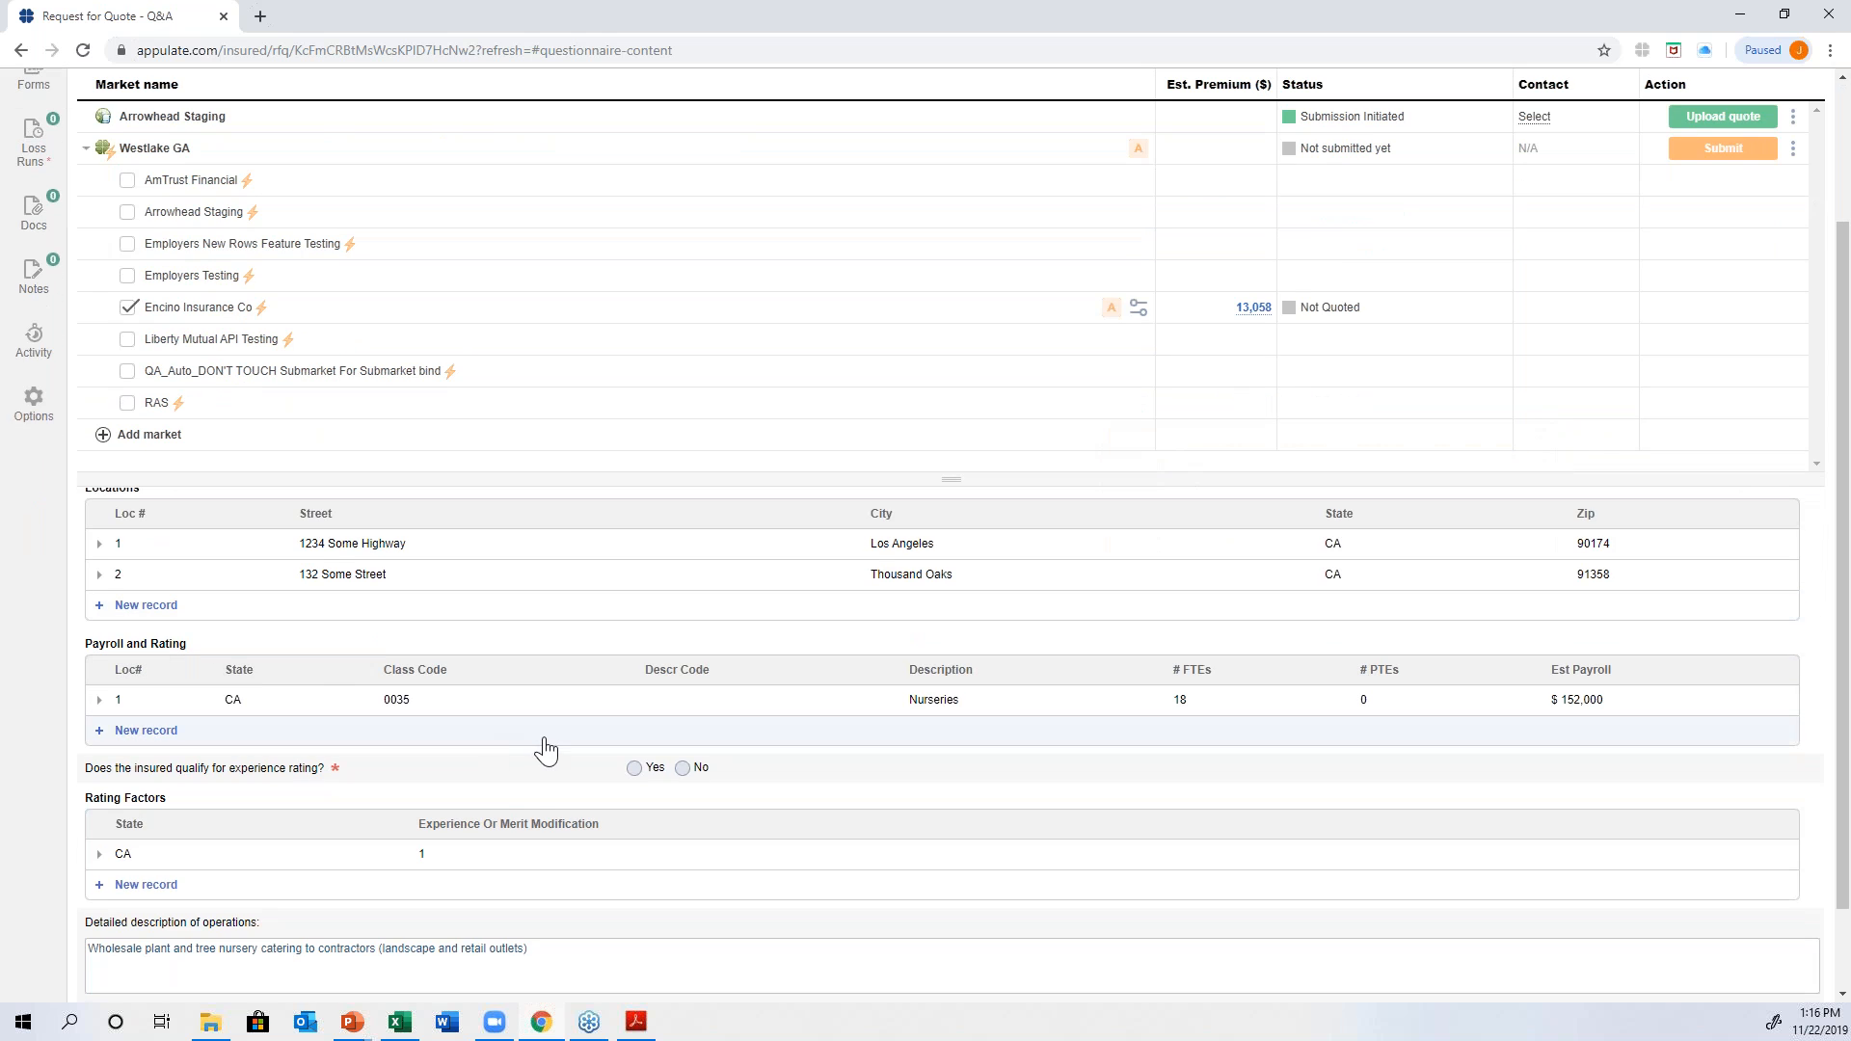
{"action": "scroll", "coordinate": [546, 749], "scroll_direction": "down", "scroll_amount": 2}
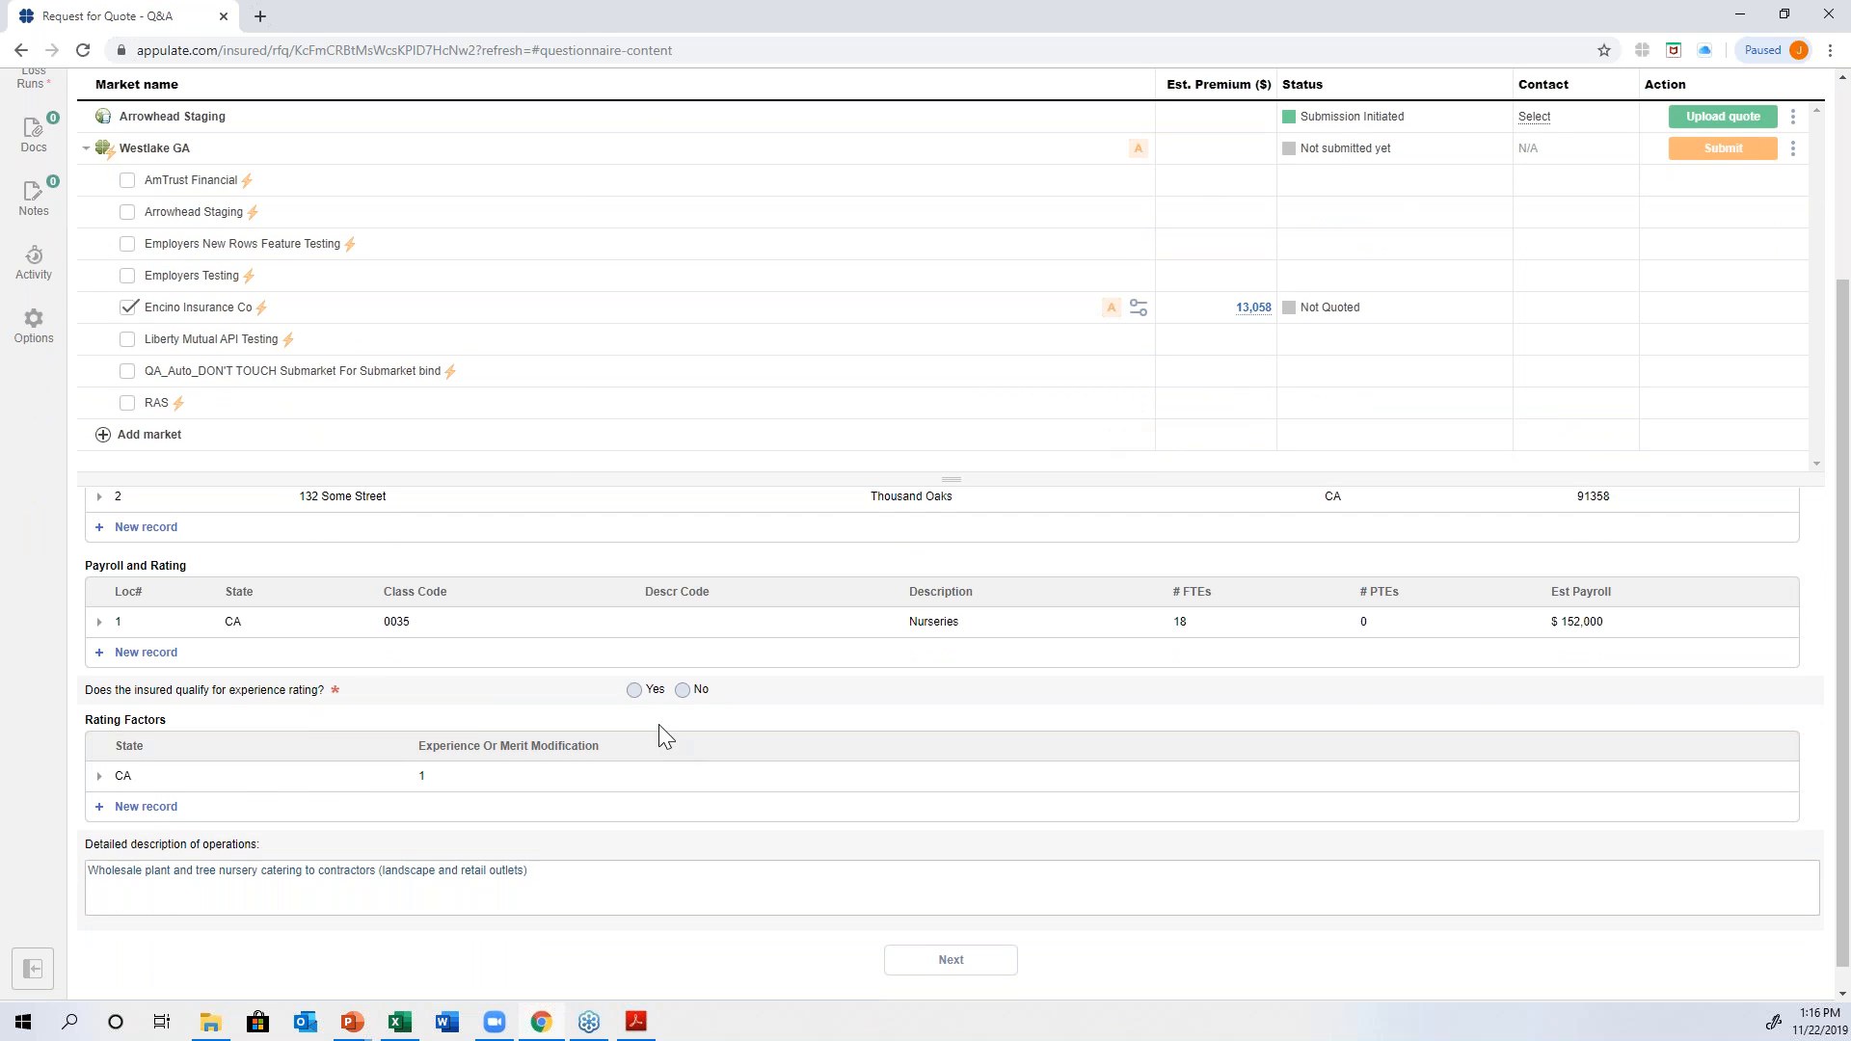
{"action": "left_click", "coordinate": [682, 691]}
{"action": "scroll", "coordinate": [929, 691], "scroll_direction": "up", "scroll_amount": 3}
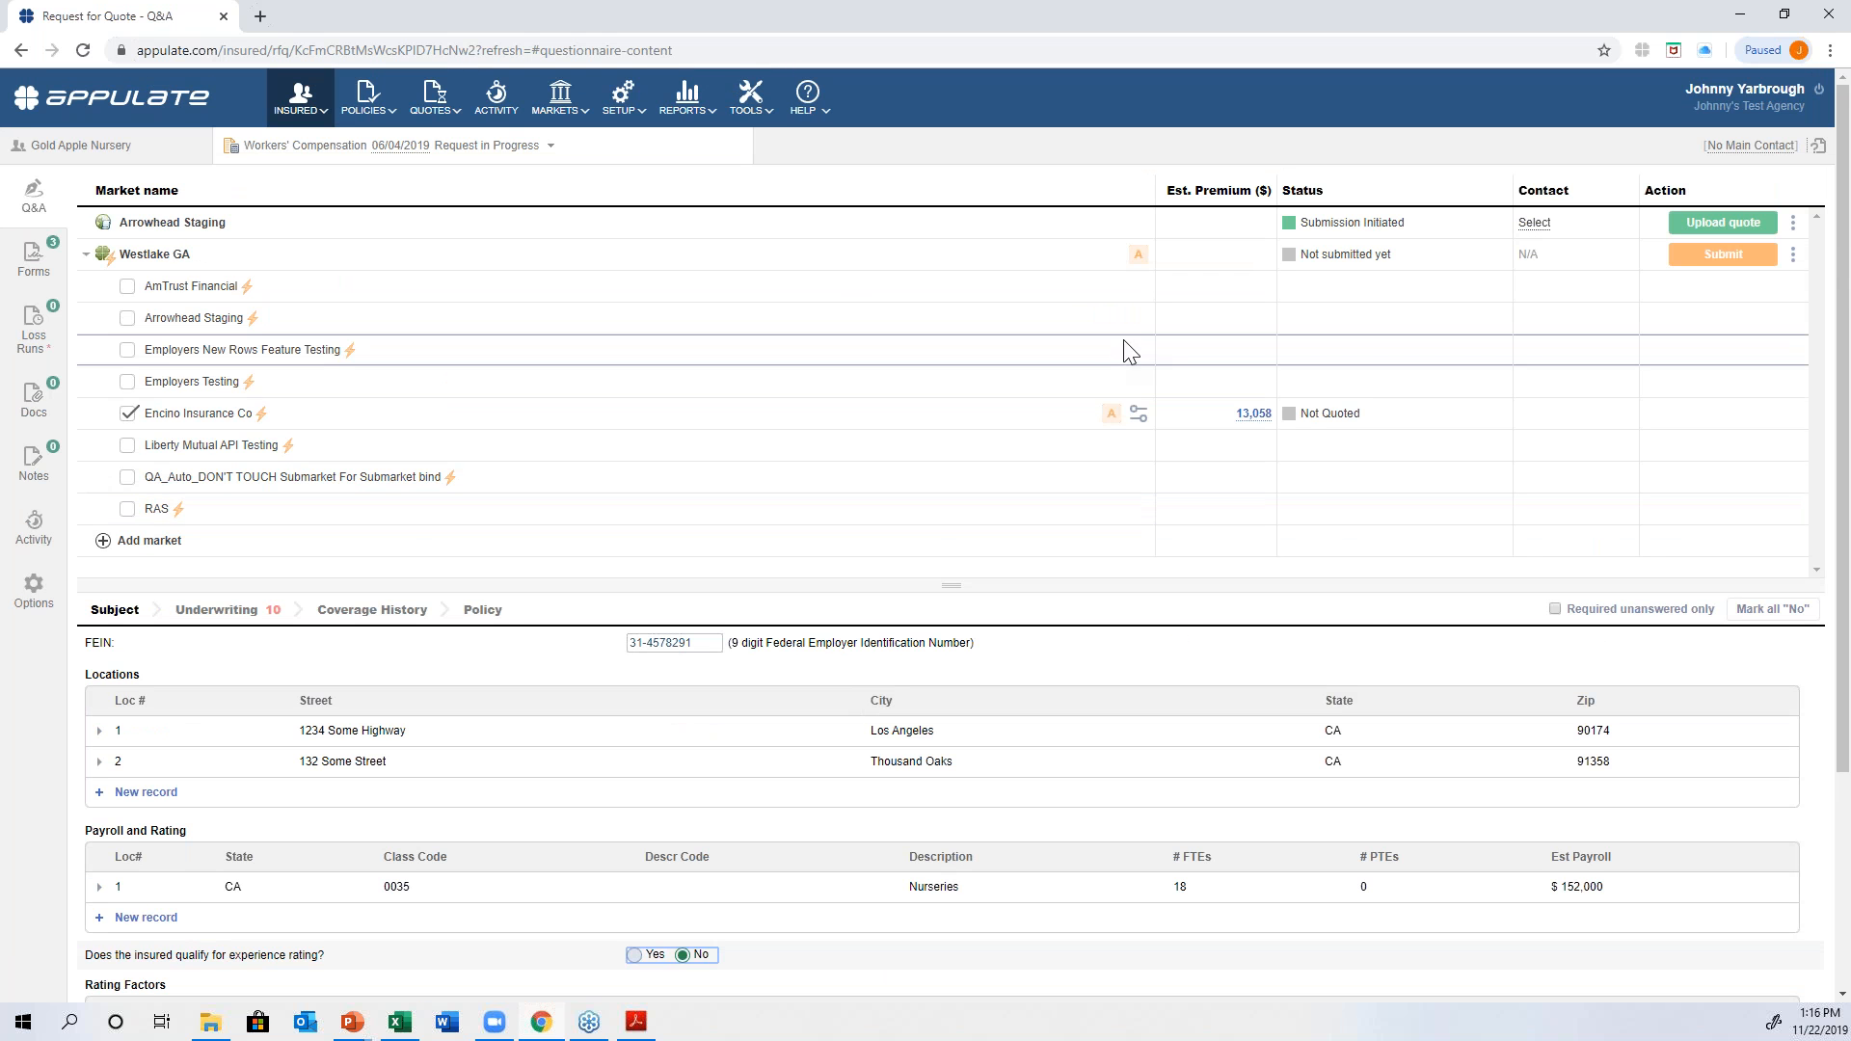
- Answer No to the General Operations questions on height exposure, work below grade, subcontractors and out-of-state employee travel
{"action": "mouse_move", "coordinate": [1112, 415]}
{"action": "left_click", "coordinate": [1249, 490]}
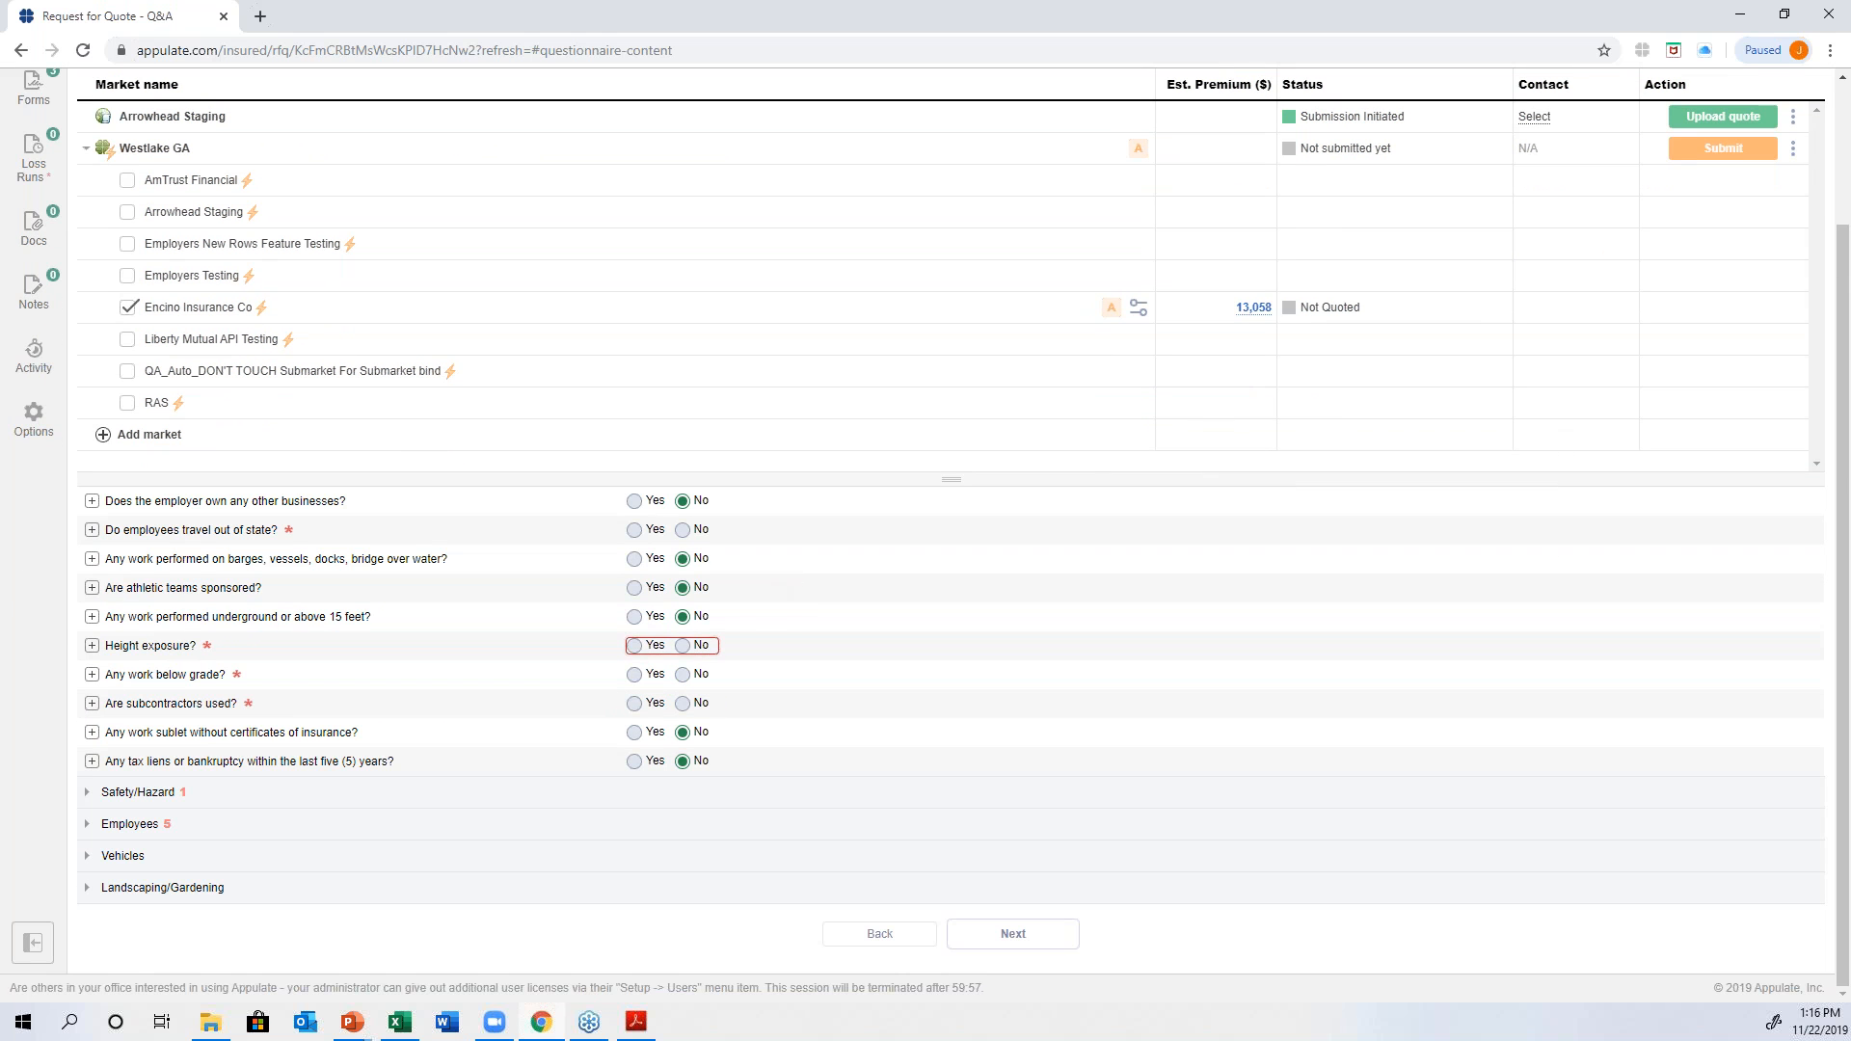
{"action": "left_click", "coordinate": [684, 646]}
{"action": "left_click", "coordinate": [683, 675]}
{"action": "left_click", "coordinate": [683, 703]}
{"action": "left_click", "coordinate": [686, 531]}
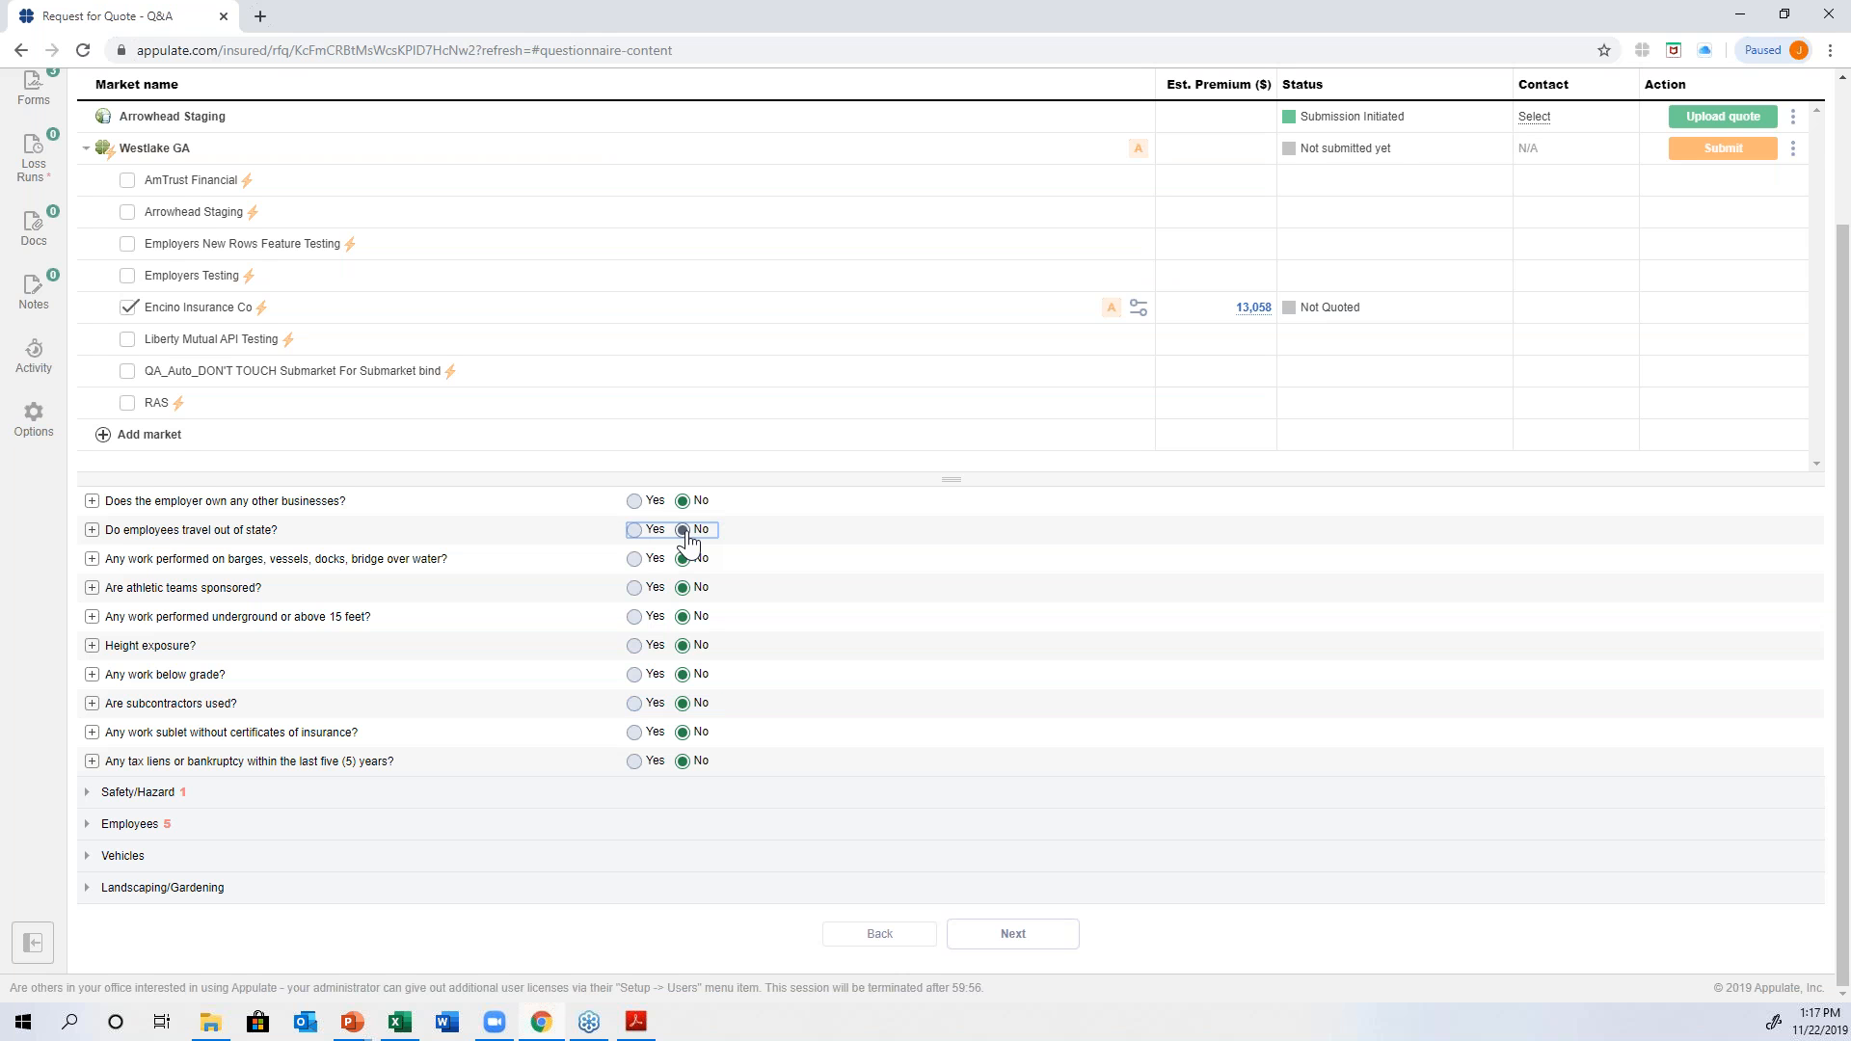
{"action": "scroll", "coordinate": [911, 655], "scroll_direction": "up", "scroll_amount": 2}
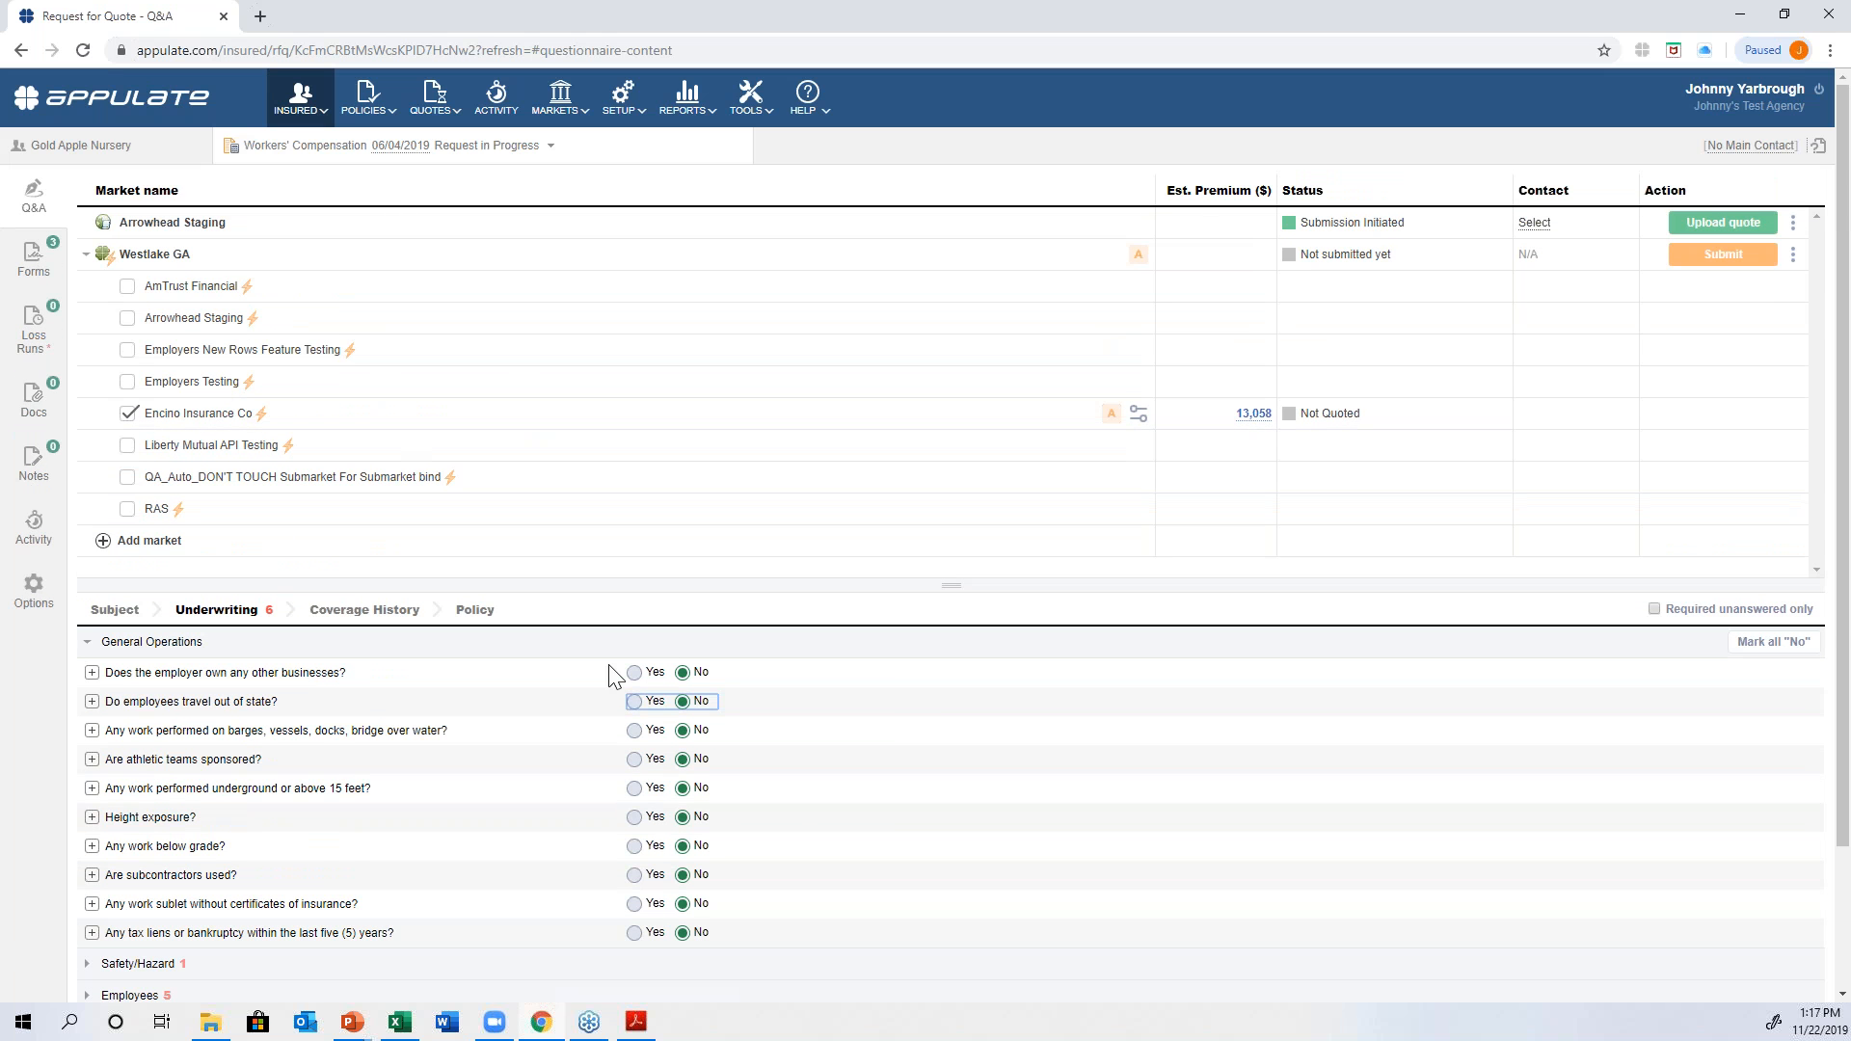
- Set the maximum weight lifted manually to 5 lb in the Safety/Hazard underwriting questions
{"action": "scroll", "coordinate": [612, 675], "scroll_direction": "down", "scroll_amount": 1}
{"action": "scroll", "coordinate": [94, 800], "scroll_direction": "down", "scroll_amount": 1}
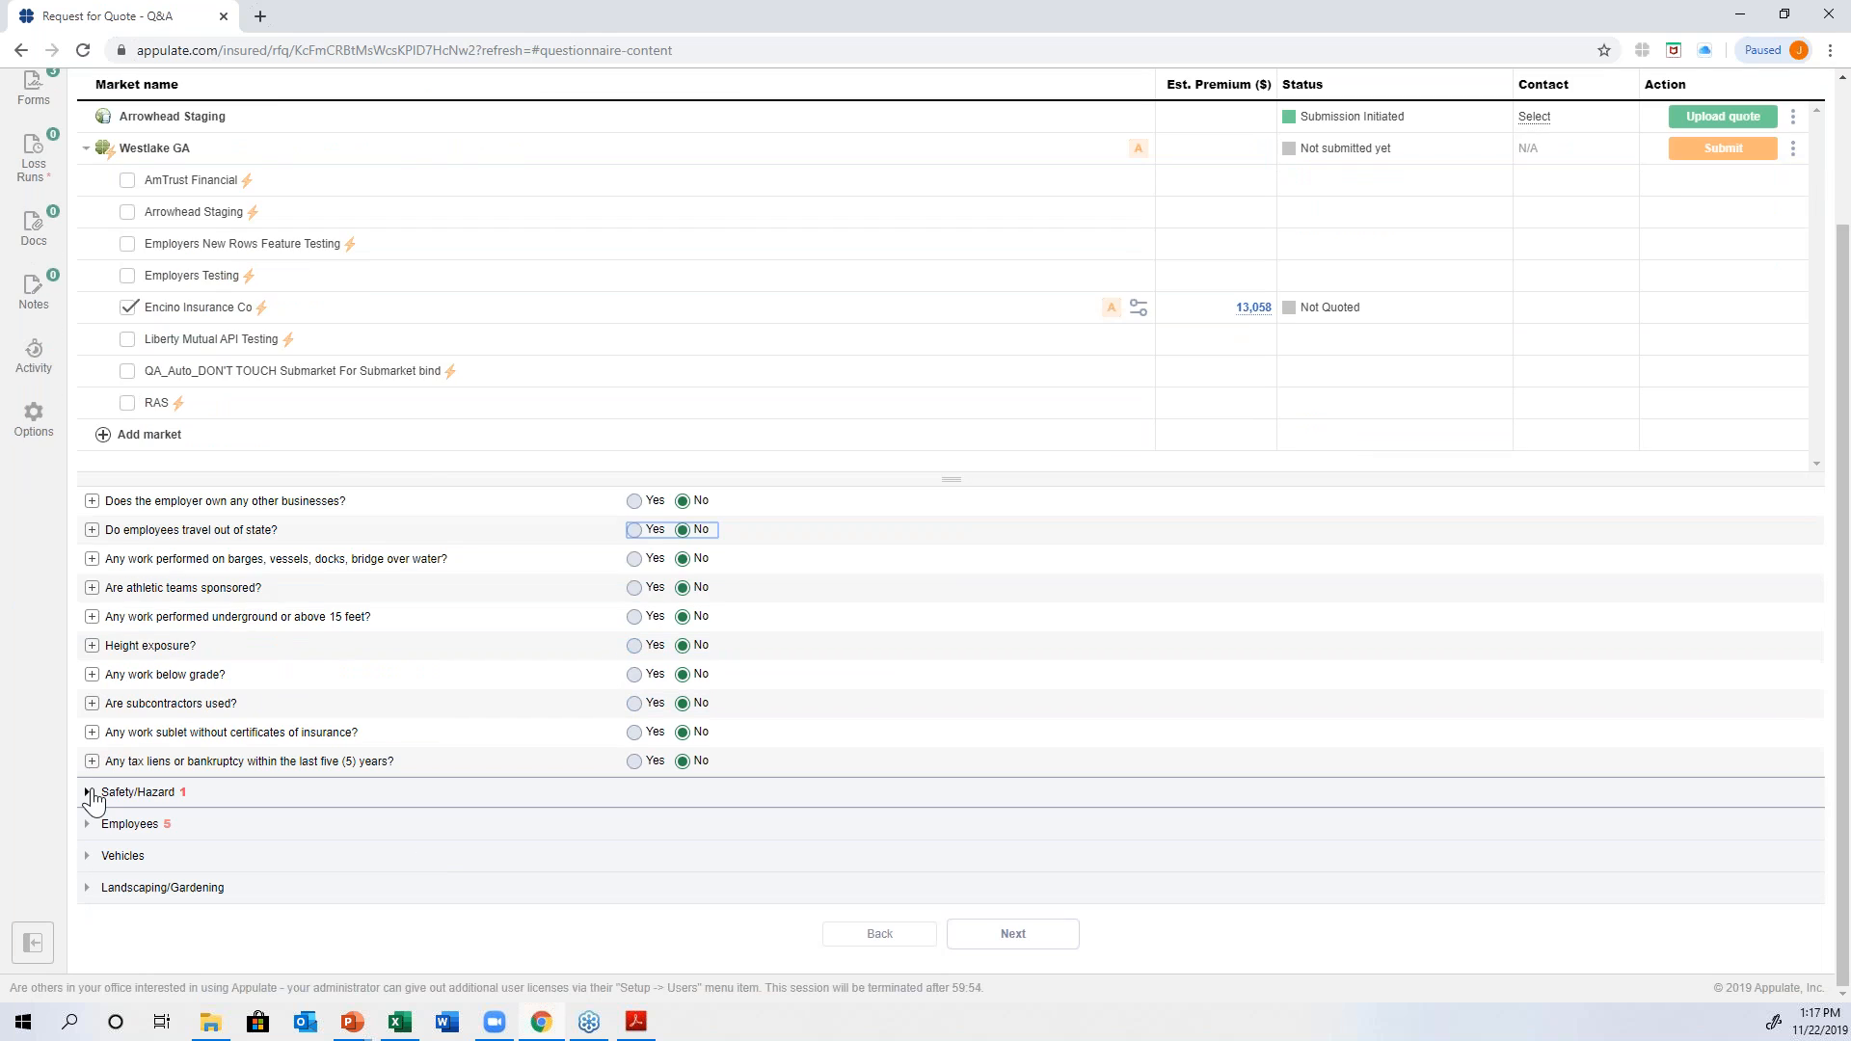
{"action": "left_click", "coordinate": [88, 793]}
{"action": "left_click", "coordinate": [734, 698]}
{"action": "type", "text": "5"}
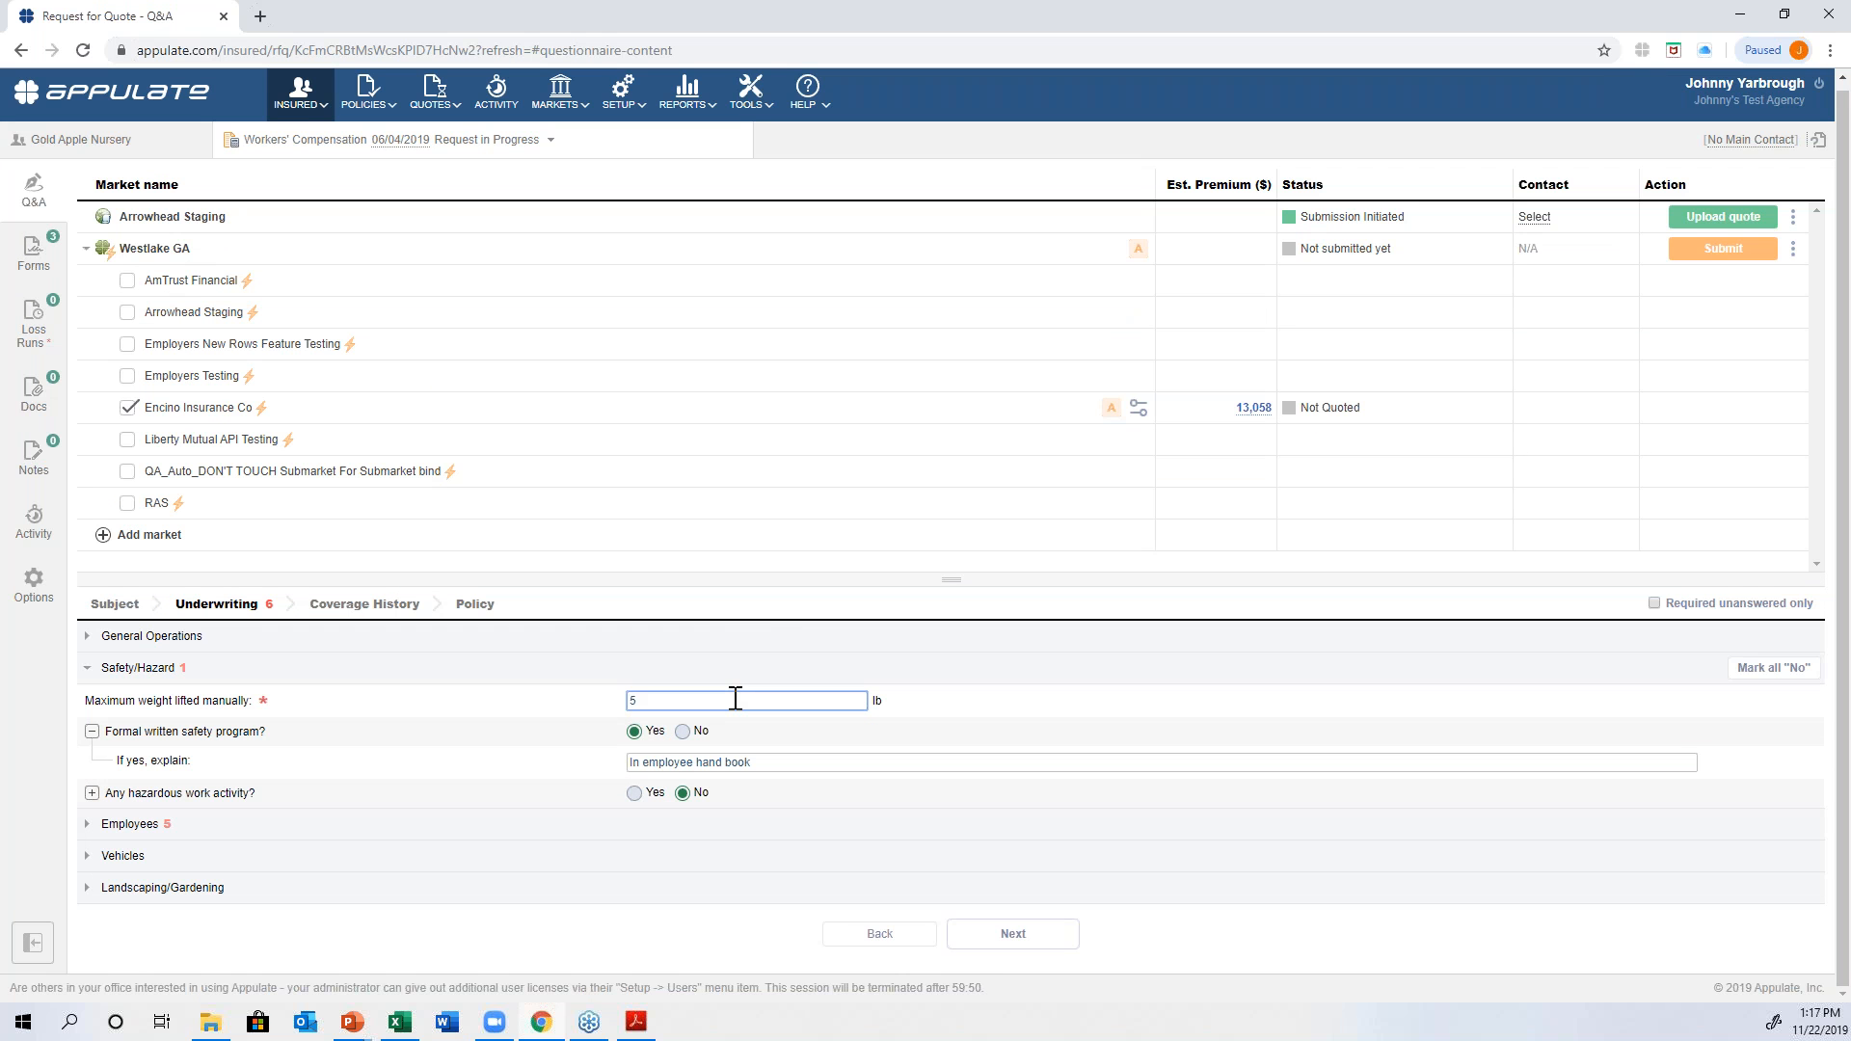
{"action": "left_click", "coordinate": [1020, 700]}
- In the Employees underwriting questions, answer No to whether a medical facility is within 5 miles of the insured
{"action": "left_click", "coordinate": [93, 824]}
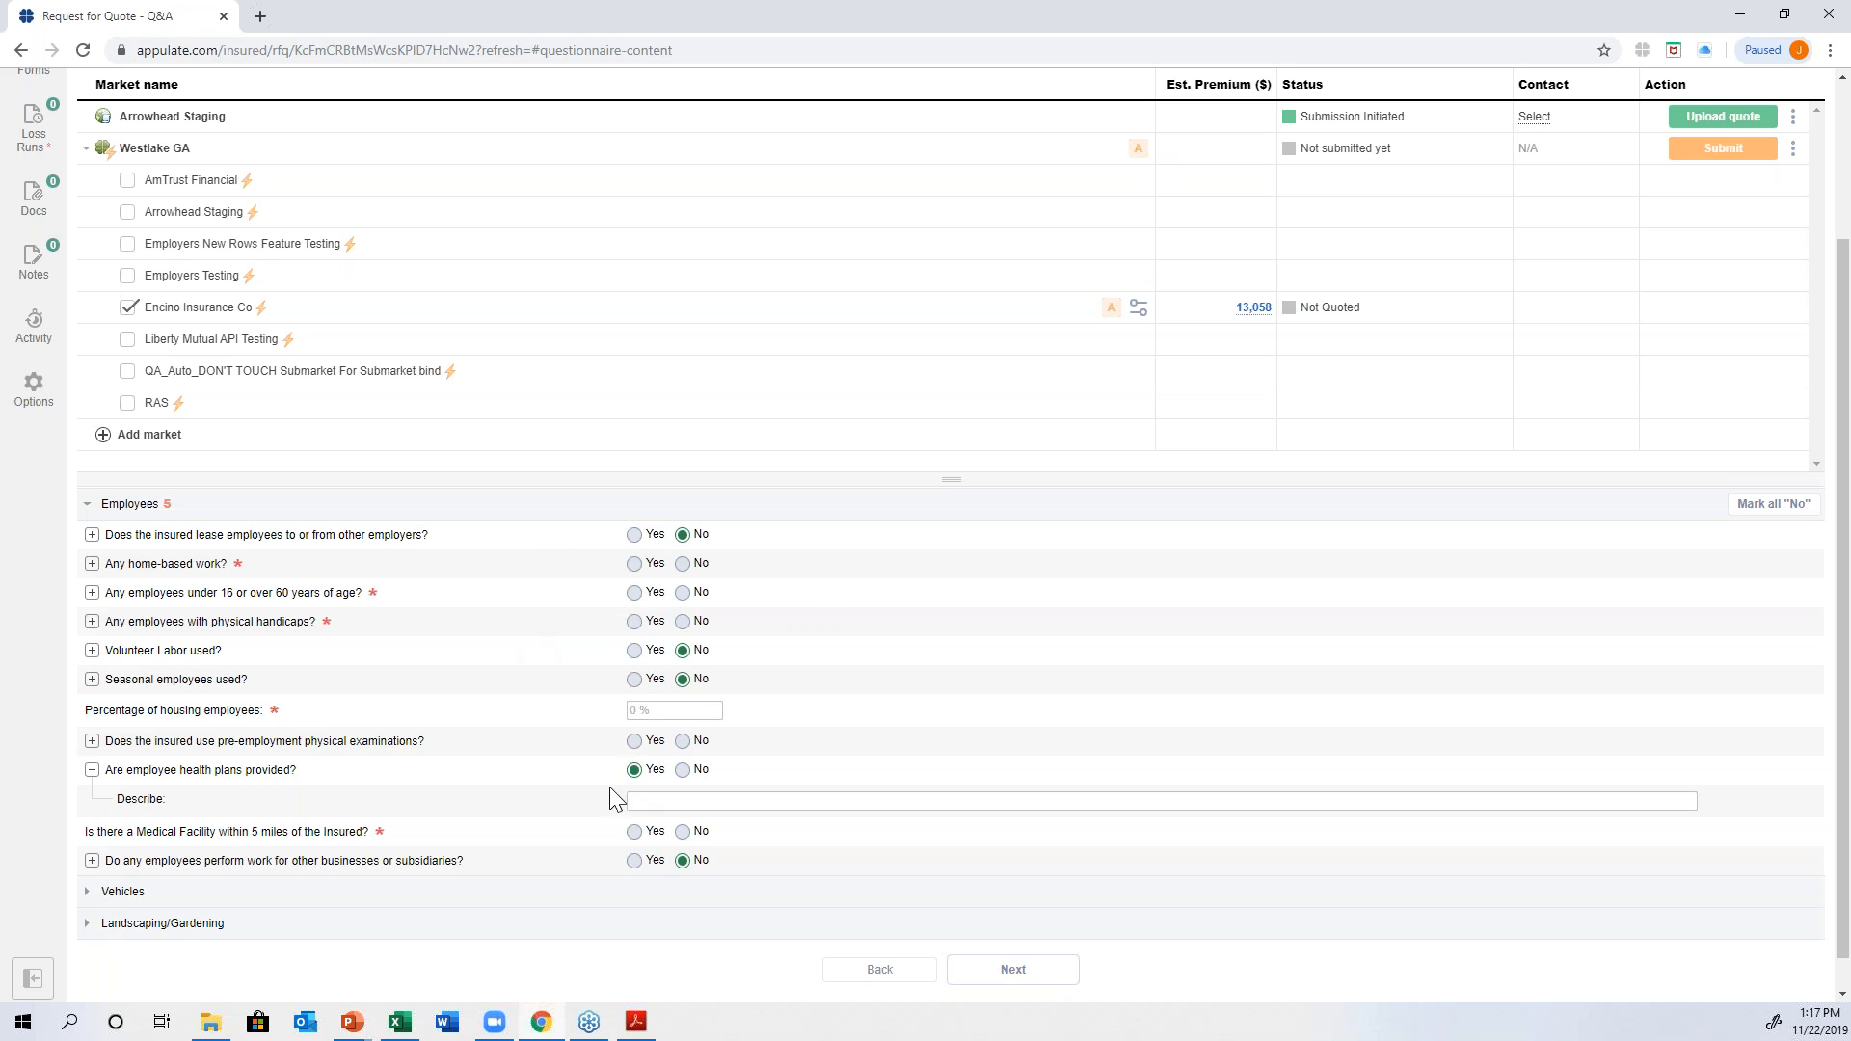
{"action": "left_click", "coordinate": [683, 833]}
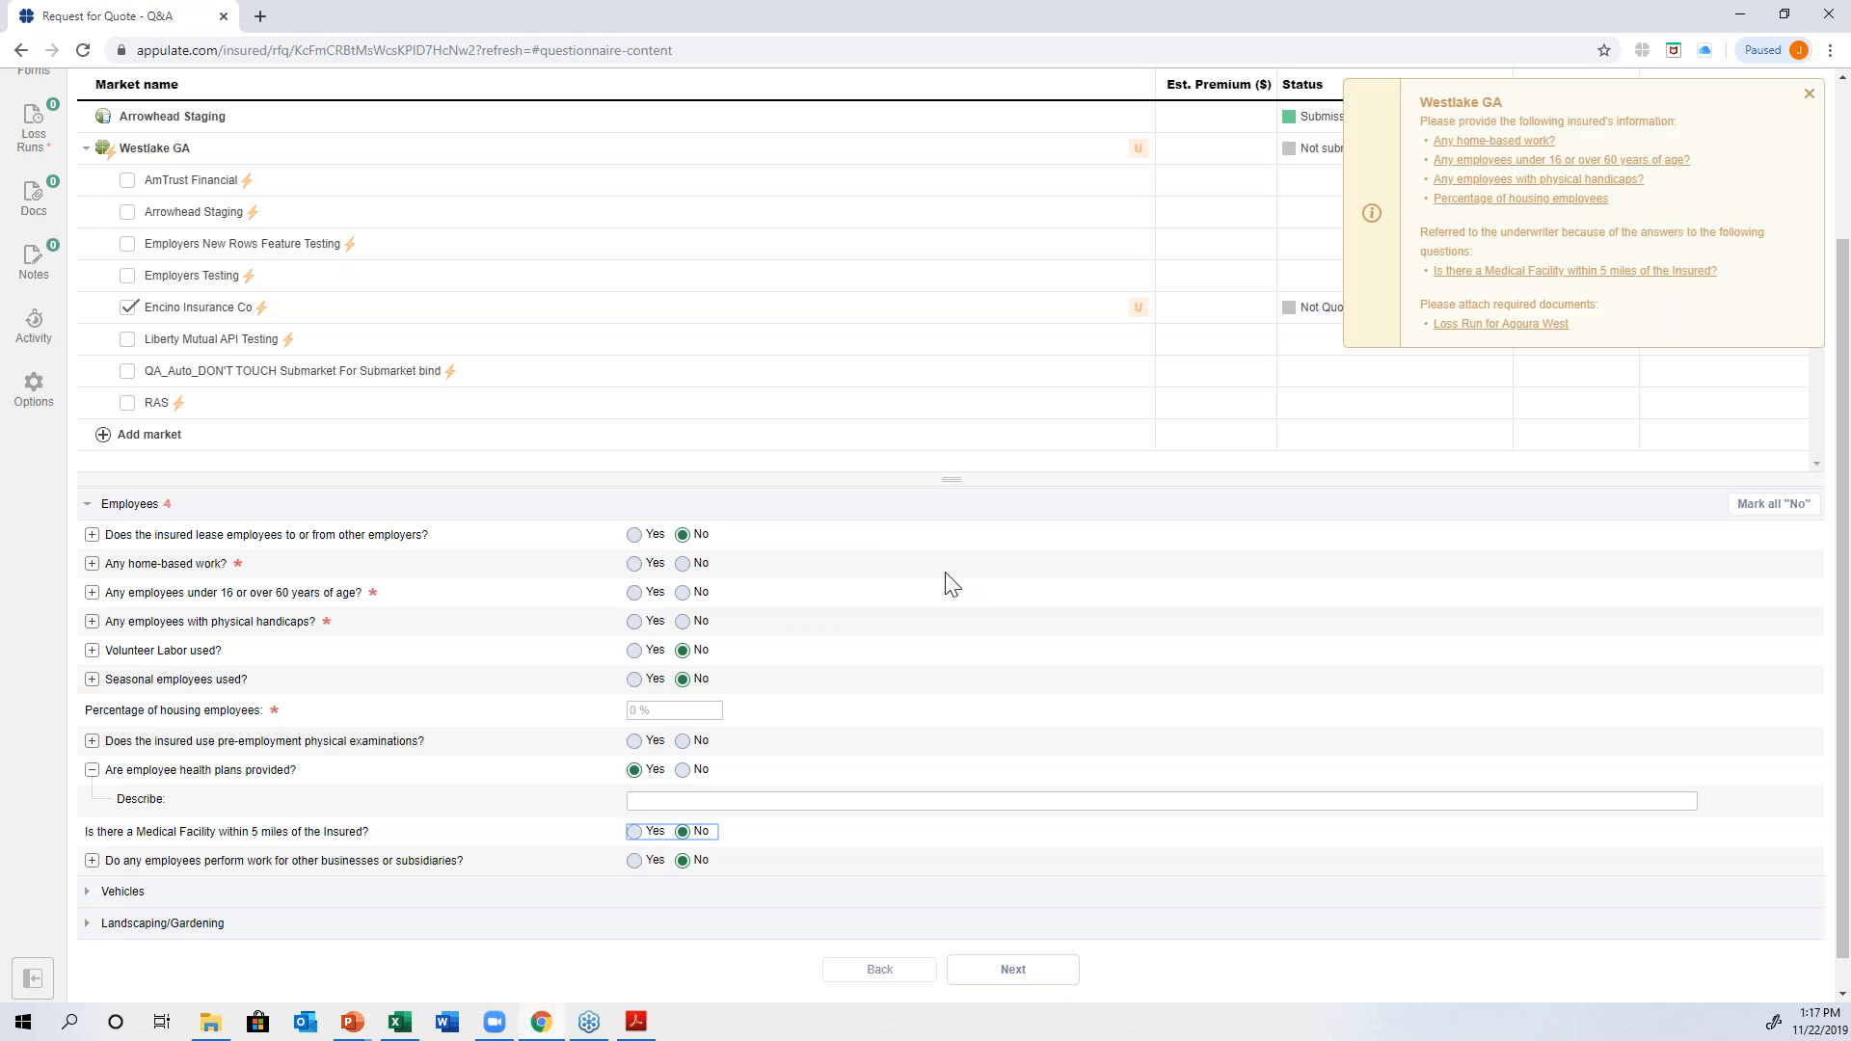
- Answer Yes to the medical facility question and No to home-based work, employees under 16 or over 60, and employees with physical handicaps
{"action": "mouse_move", "coordinate": [1142, 309]}
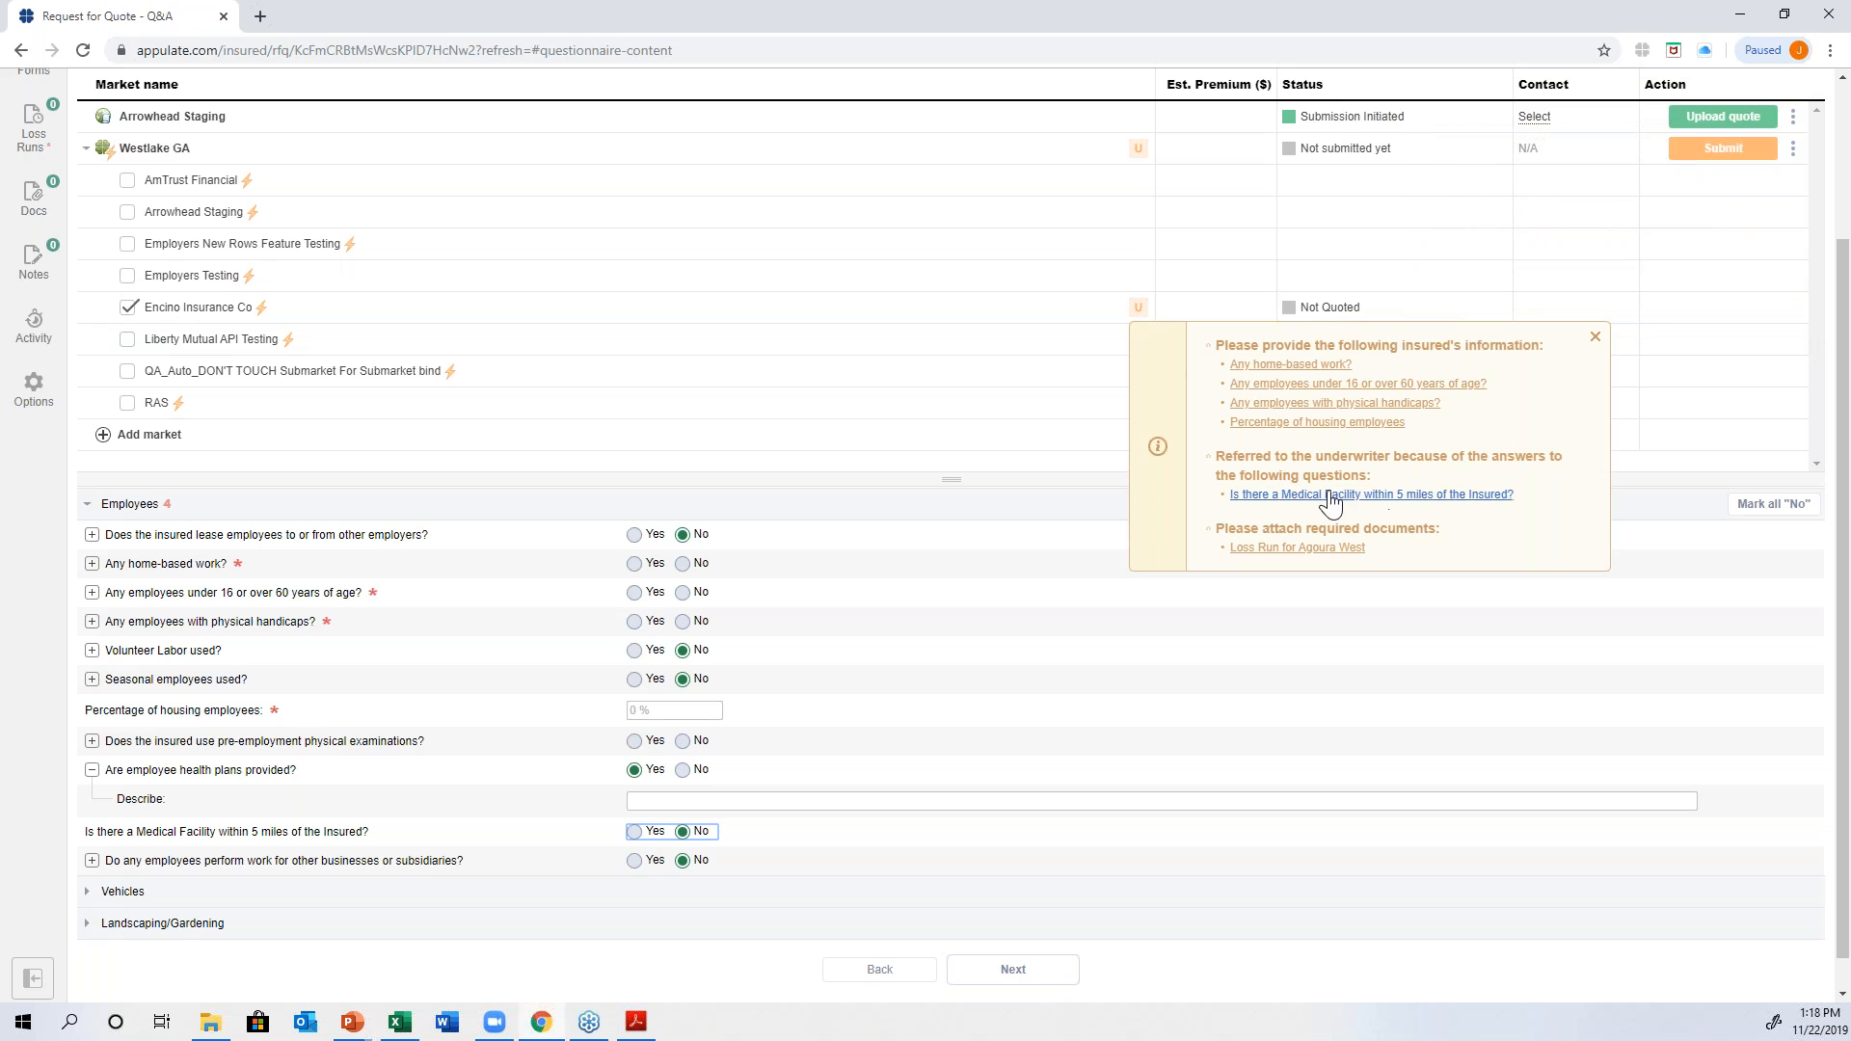
{"action": "left_click", "coordinate": [635, 832]}
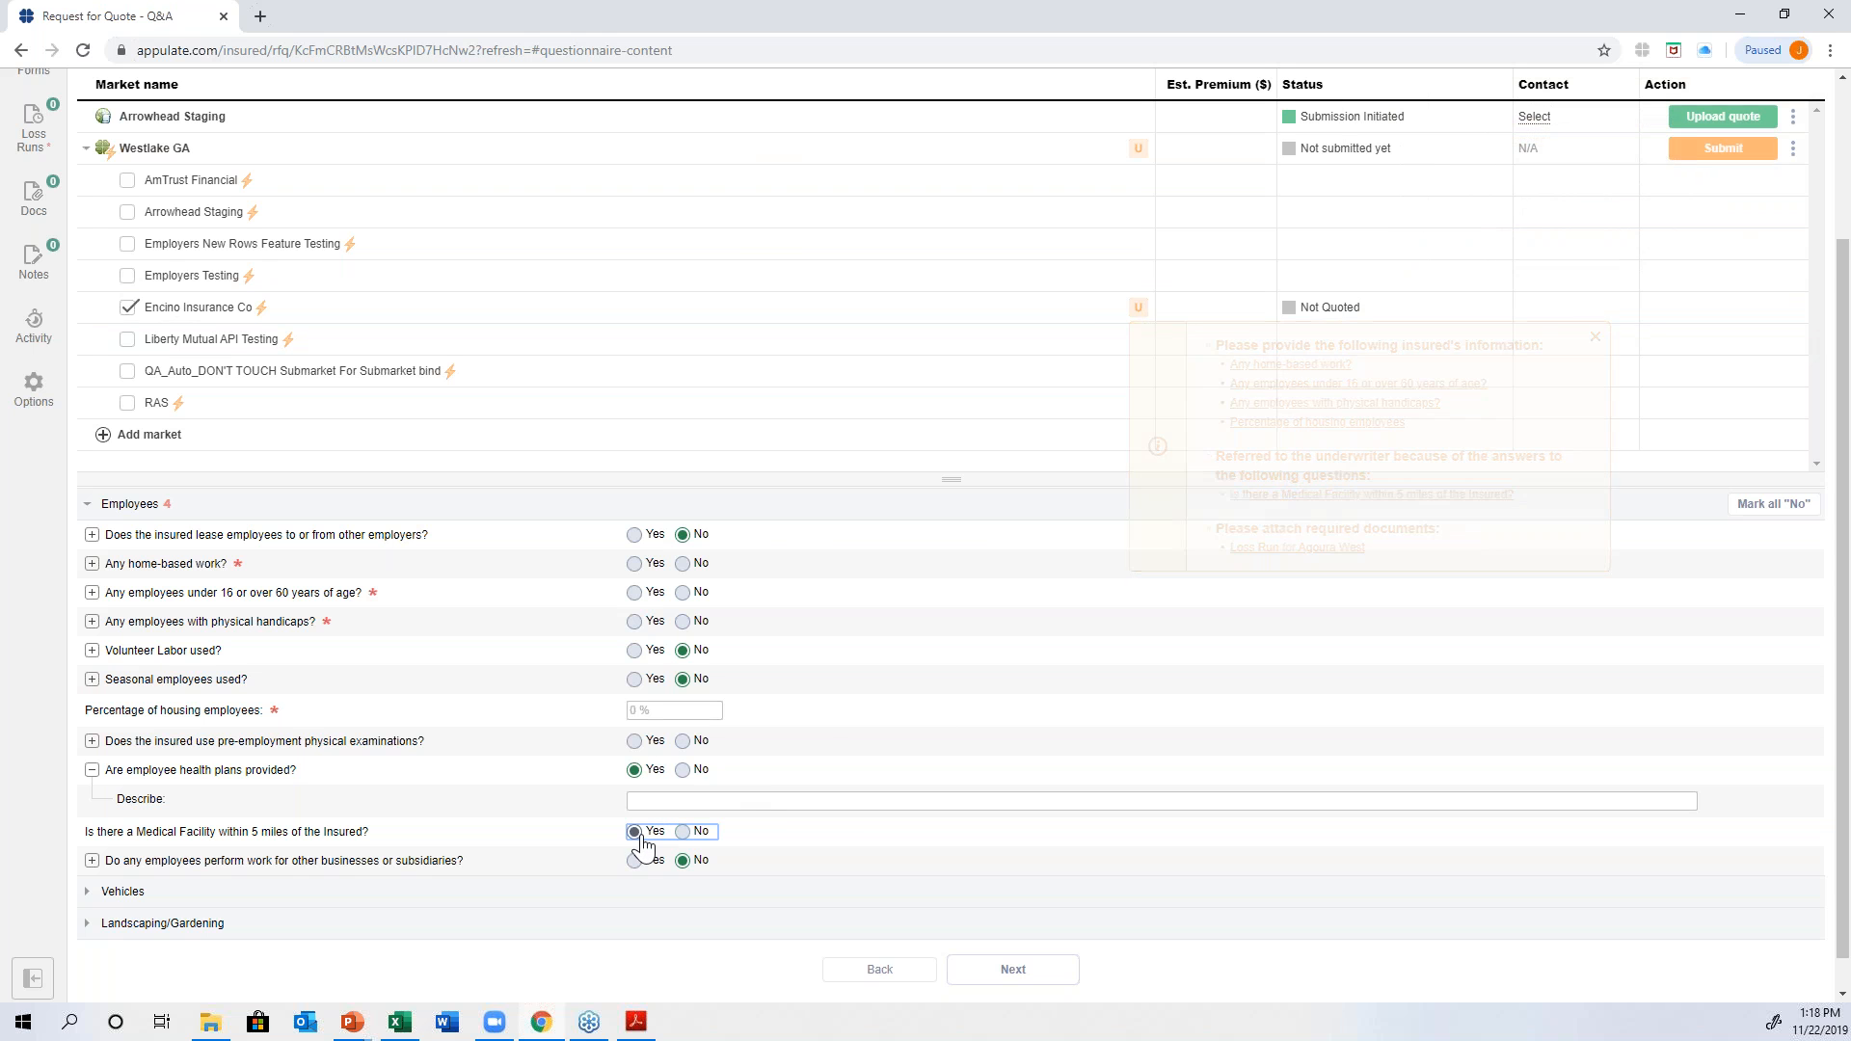
{"action": "left_click", "coordinate": [683, 564]}
{"action": "left_click", "coordinate": [683, 593]}
{"action": "left_click", "coordinate": [682, 622]}
- Set the percentage of housing employees to 0% and collapse the Employees underwriting section
{"action": "left_click", "coordinate": [671, 709]}
{"action": "type", "text": "0"}
{"action": "scroll", "coordinate": [771, 728], "scroll_direction": "up", "scroll_amount": 3}
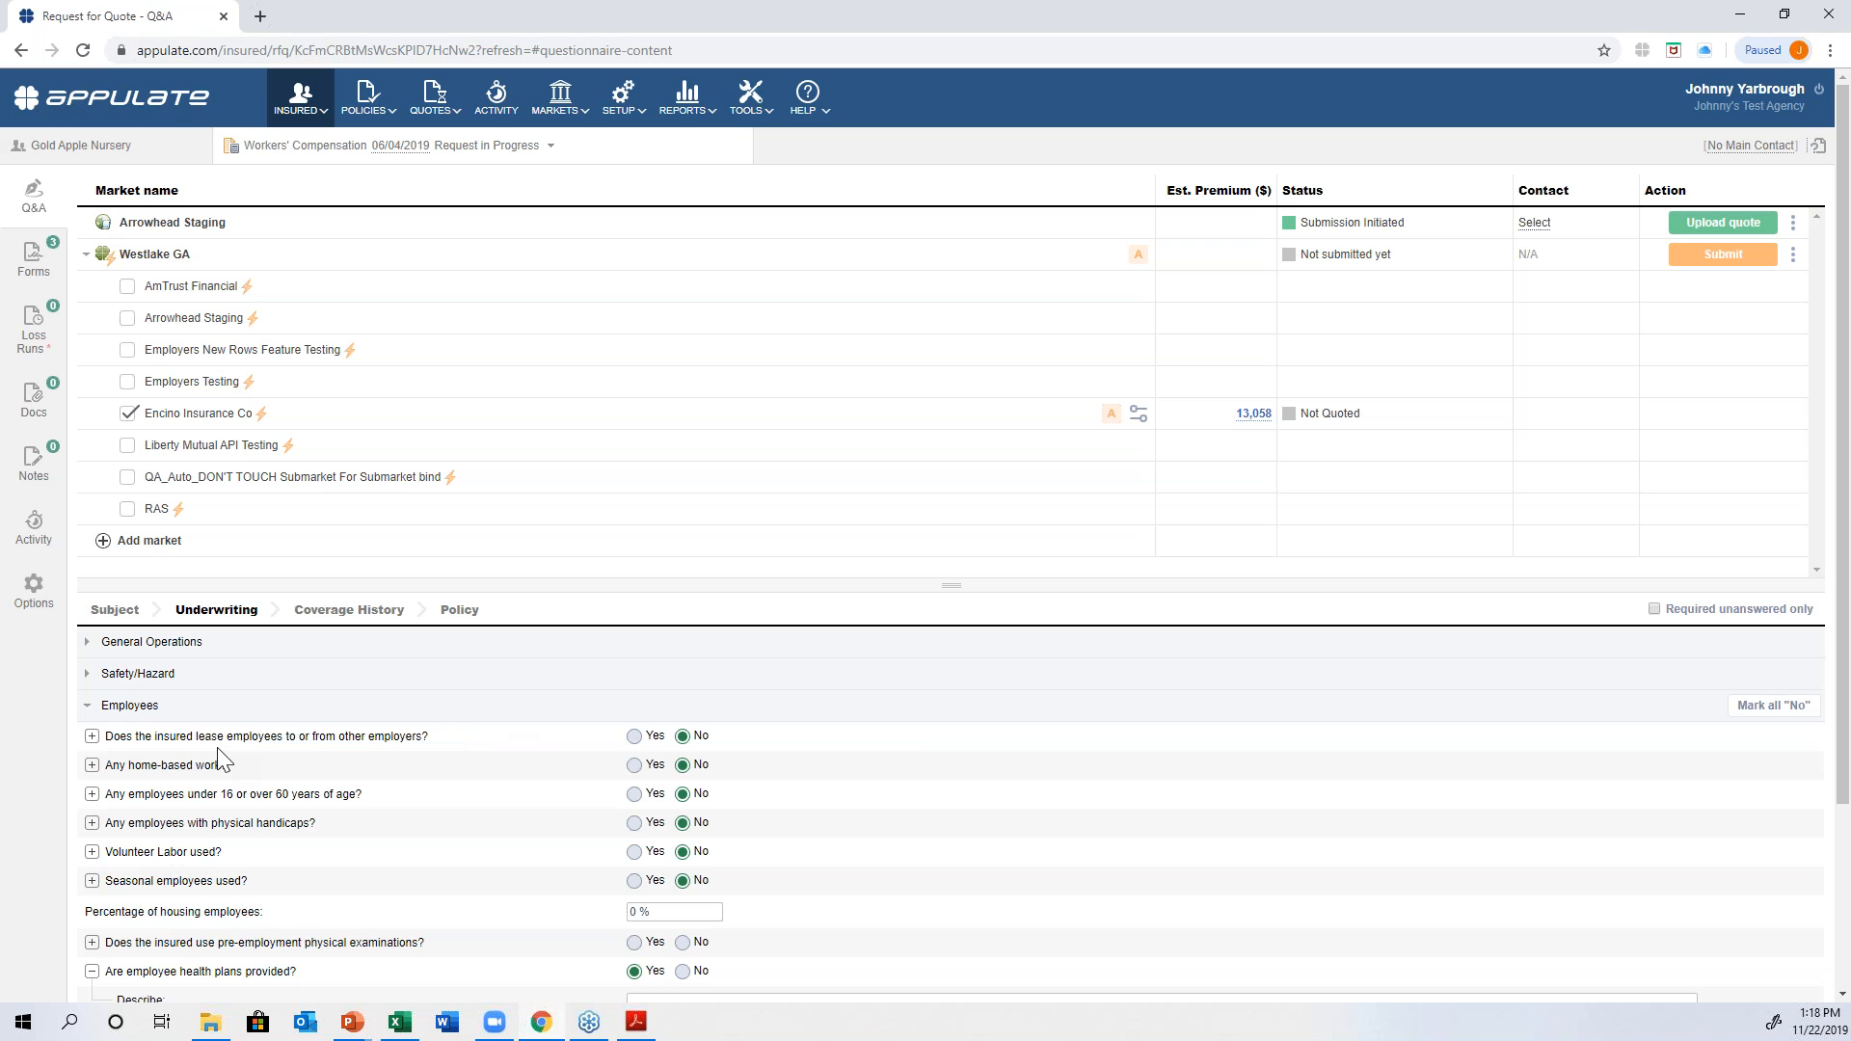
{"action": "left_click", "coordinate": [93, 705]}
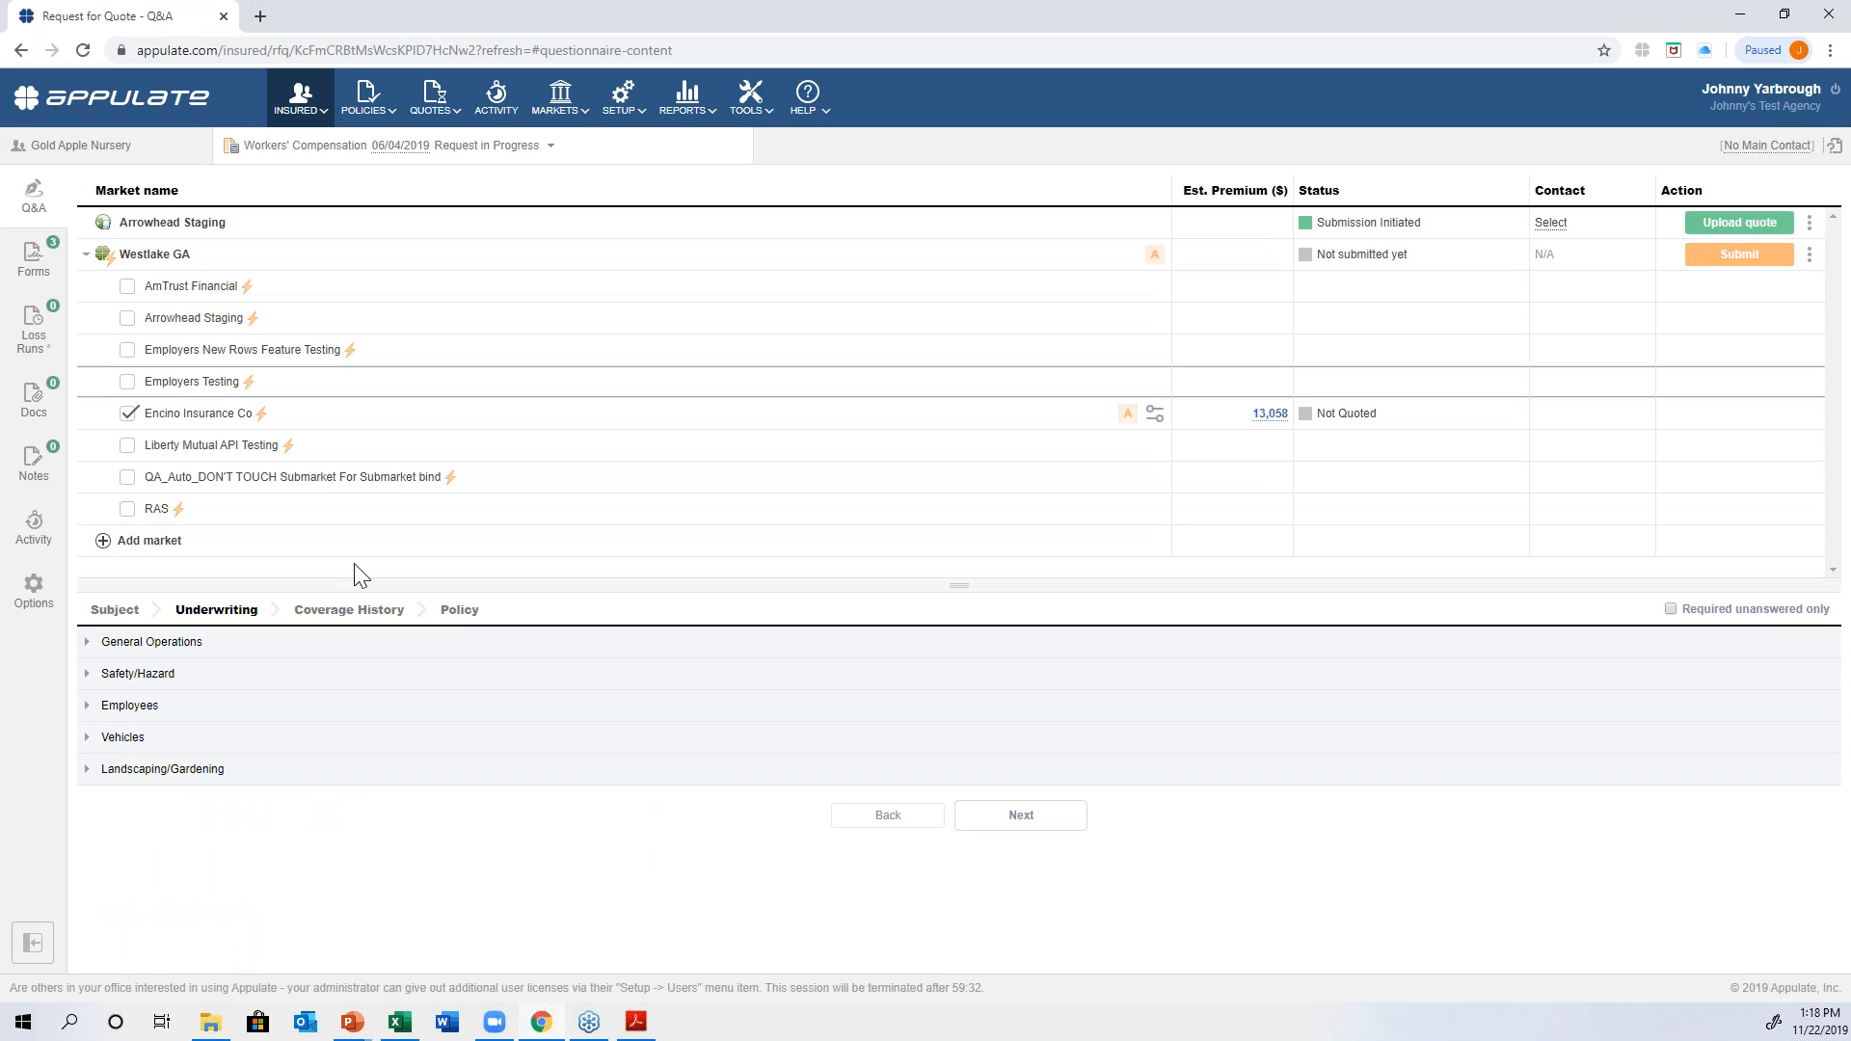
- Select AmTrust Financial under Westlake GA to check its eligibility and required questions, and deselect it again
{"action": "left_click", "coordinate": [126, 286]}
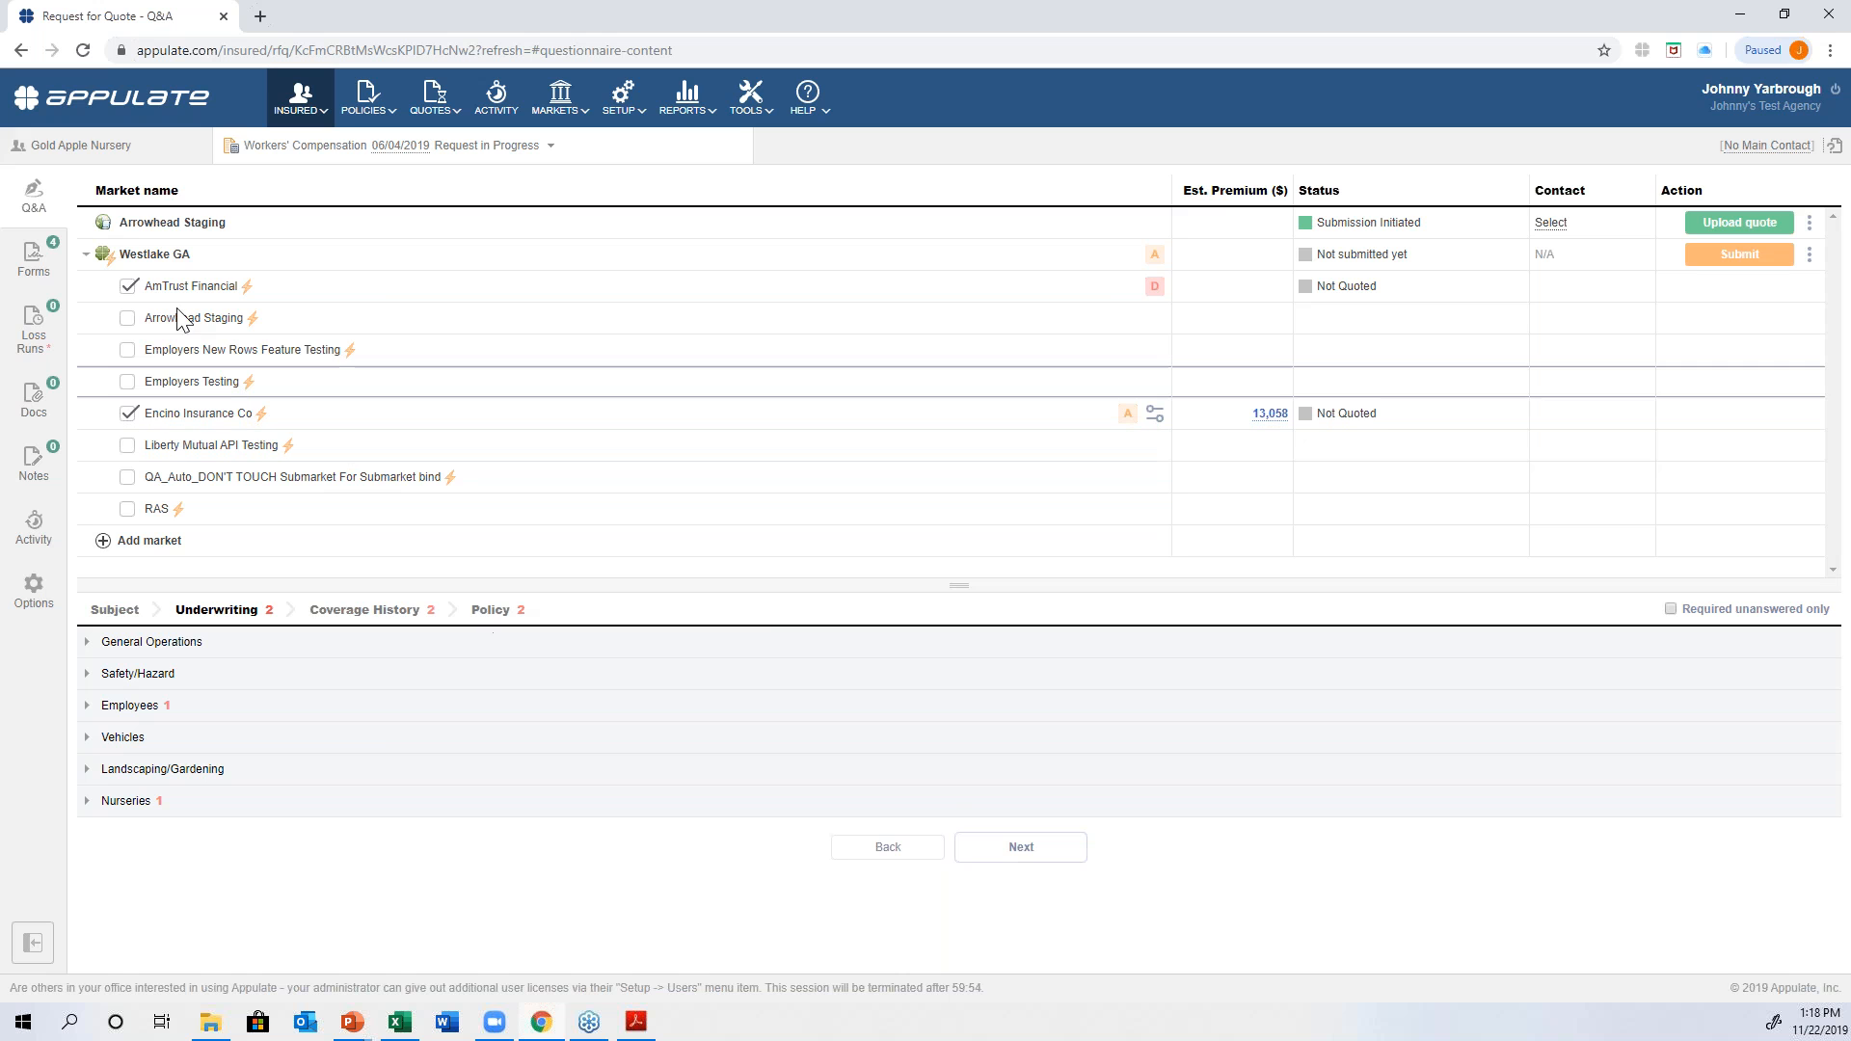
{"action": "left_click", "coordinate": [126, 286]}
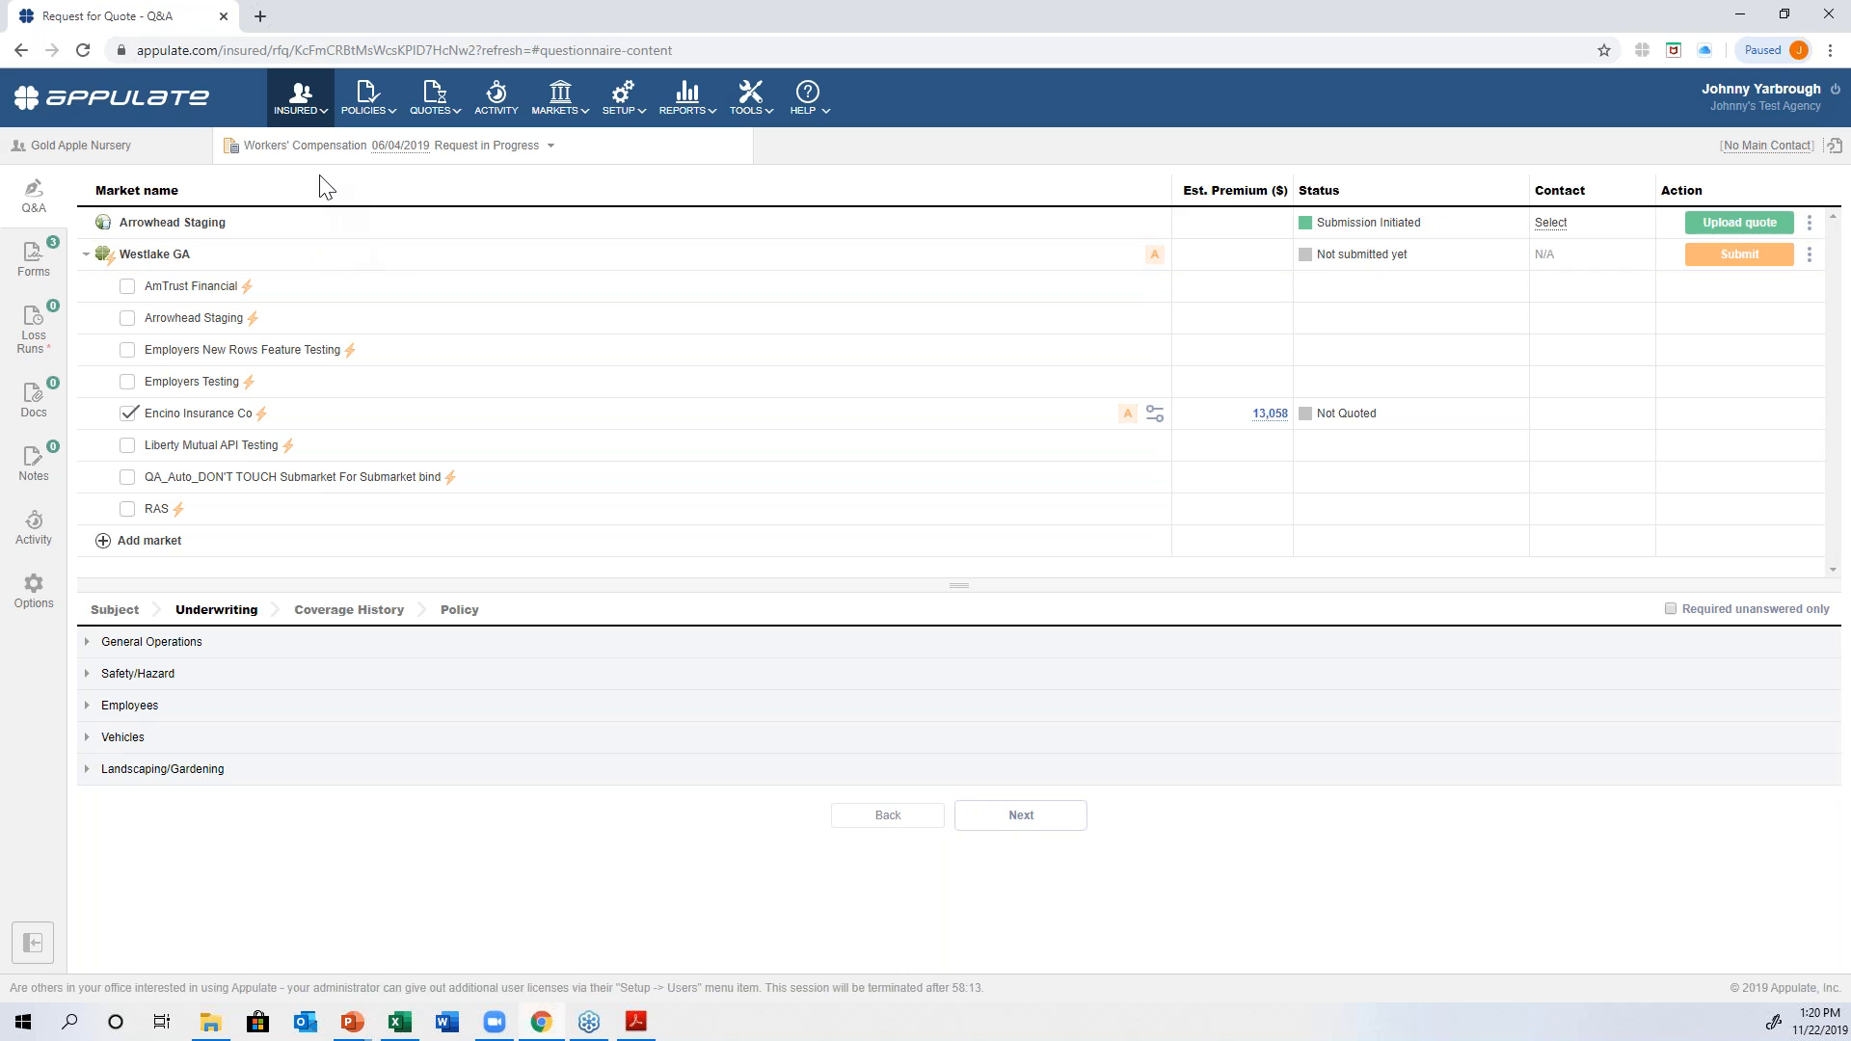
- Review the insured's locations, payroll and rating details in the Subject section of the questionnaire
{"action": "left_click", "coordinate": [108, 611]}
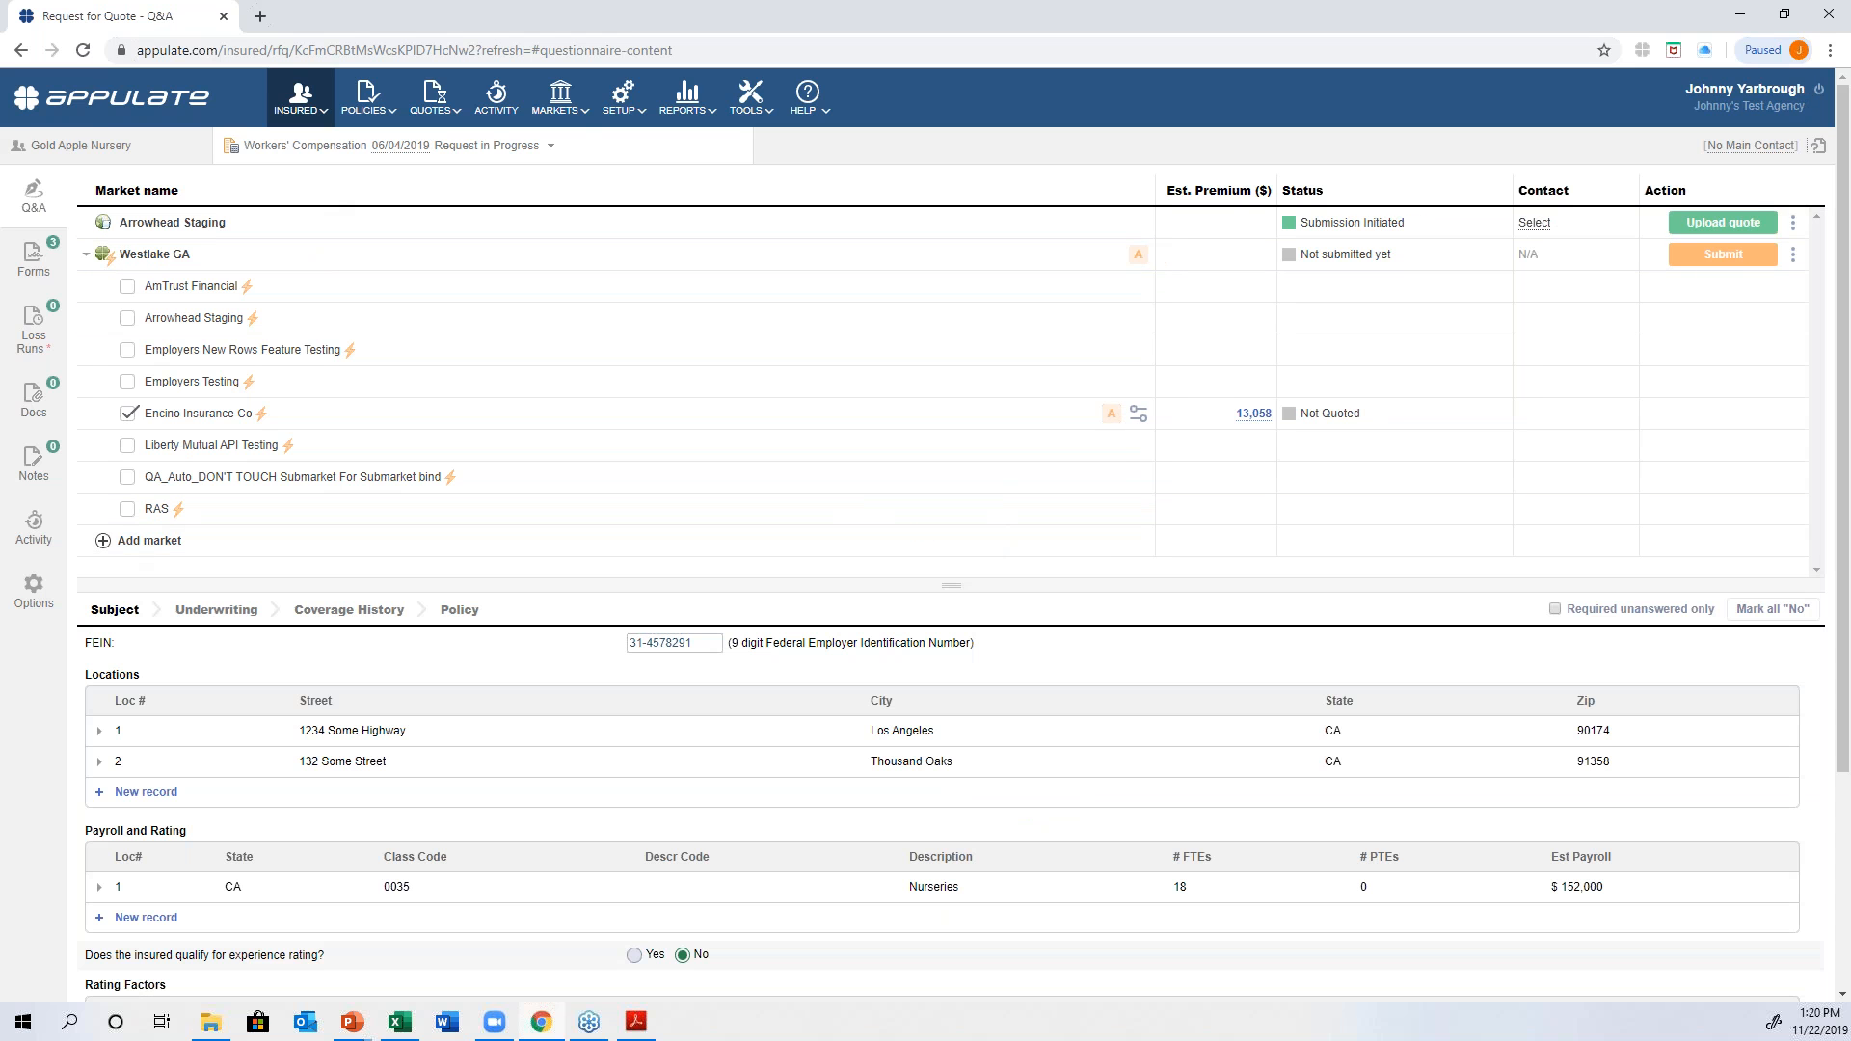
{"action": "scroll", "coordinate": [587, 667], "scroll_direction": "down", "scroll_amount": 2}
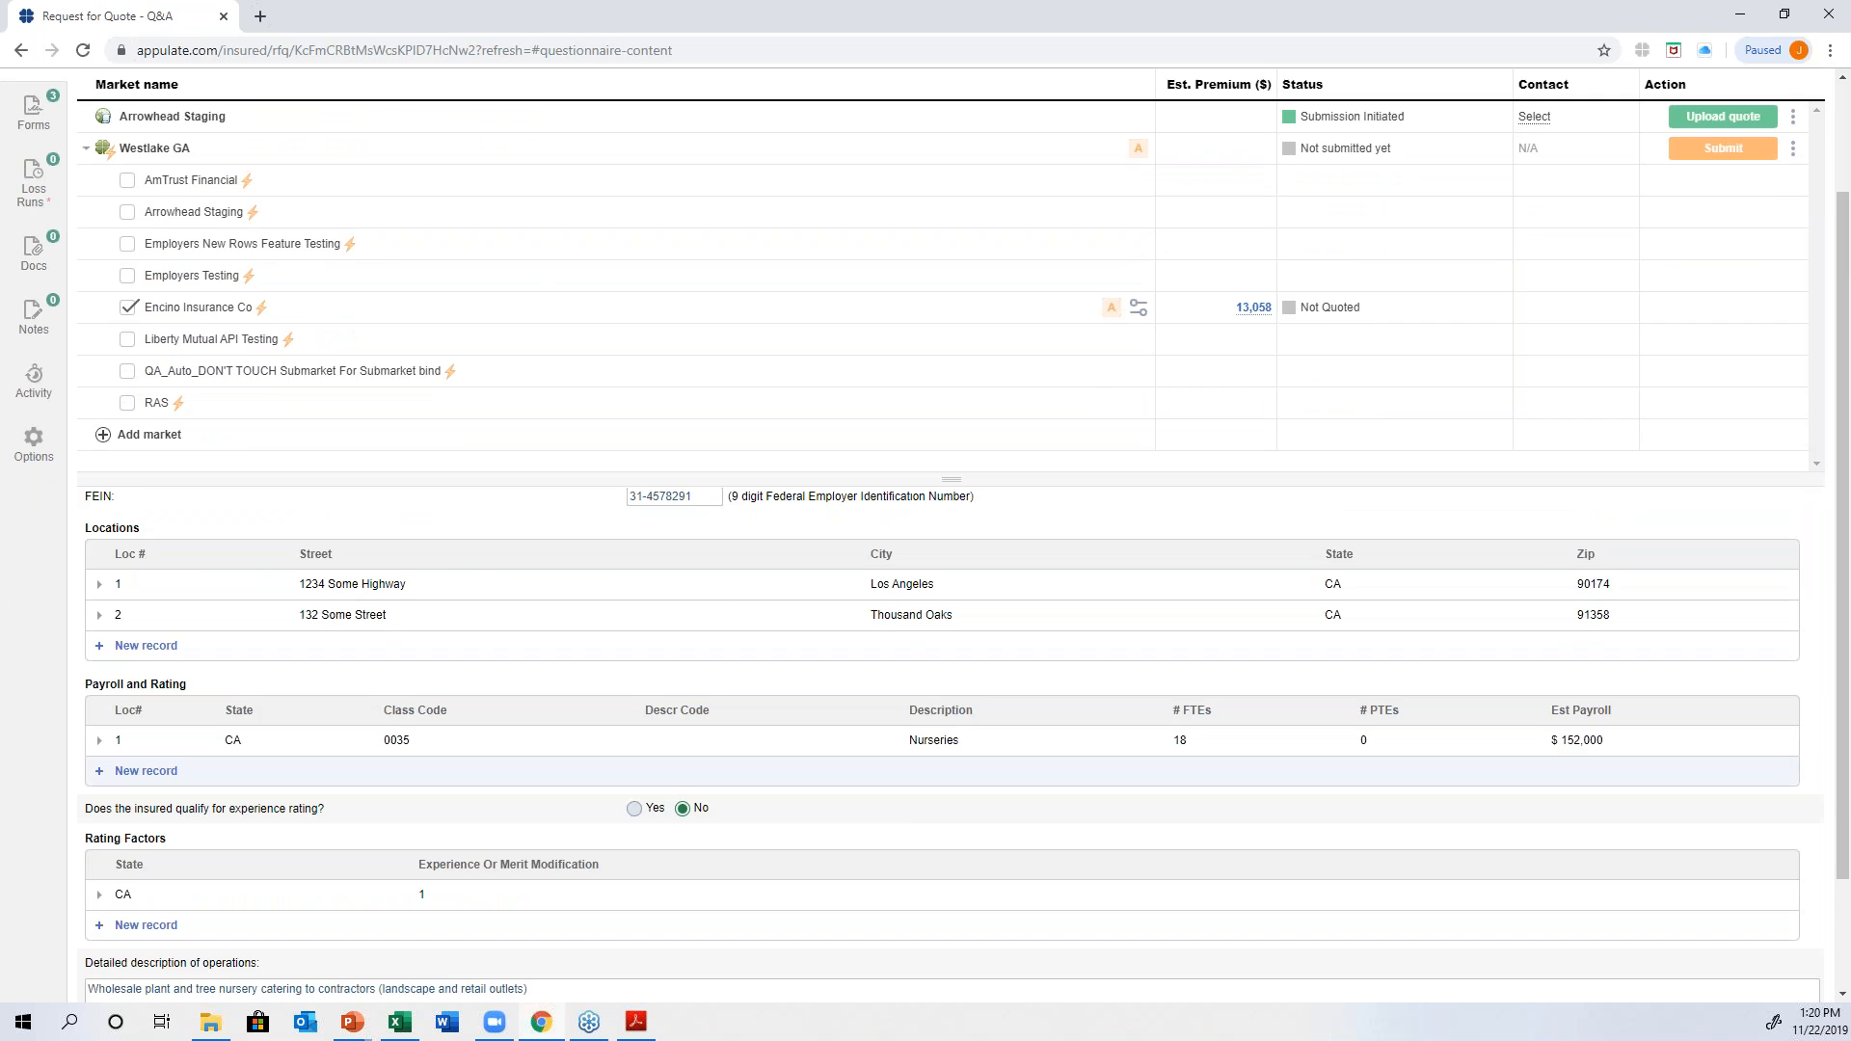
{"action": "scroll", "coordinate": [557, 718], "scroll_direction": "up", "scroll_amount": 1}
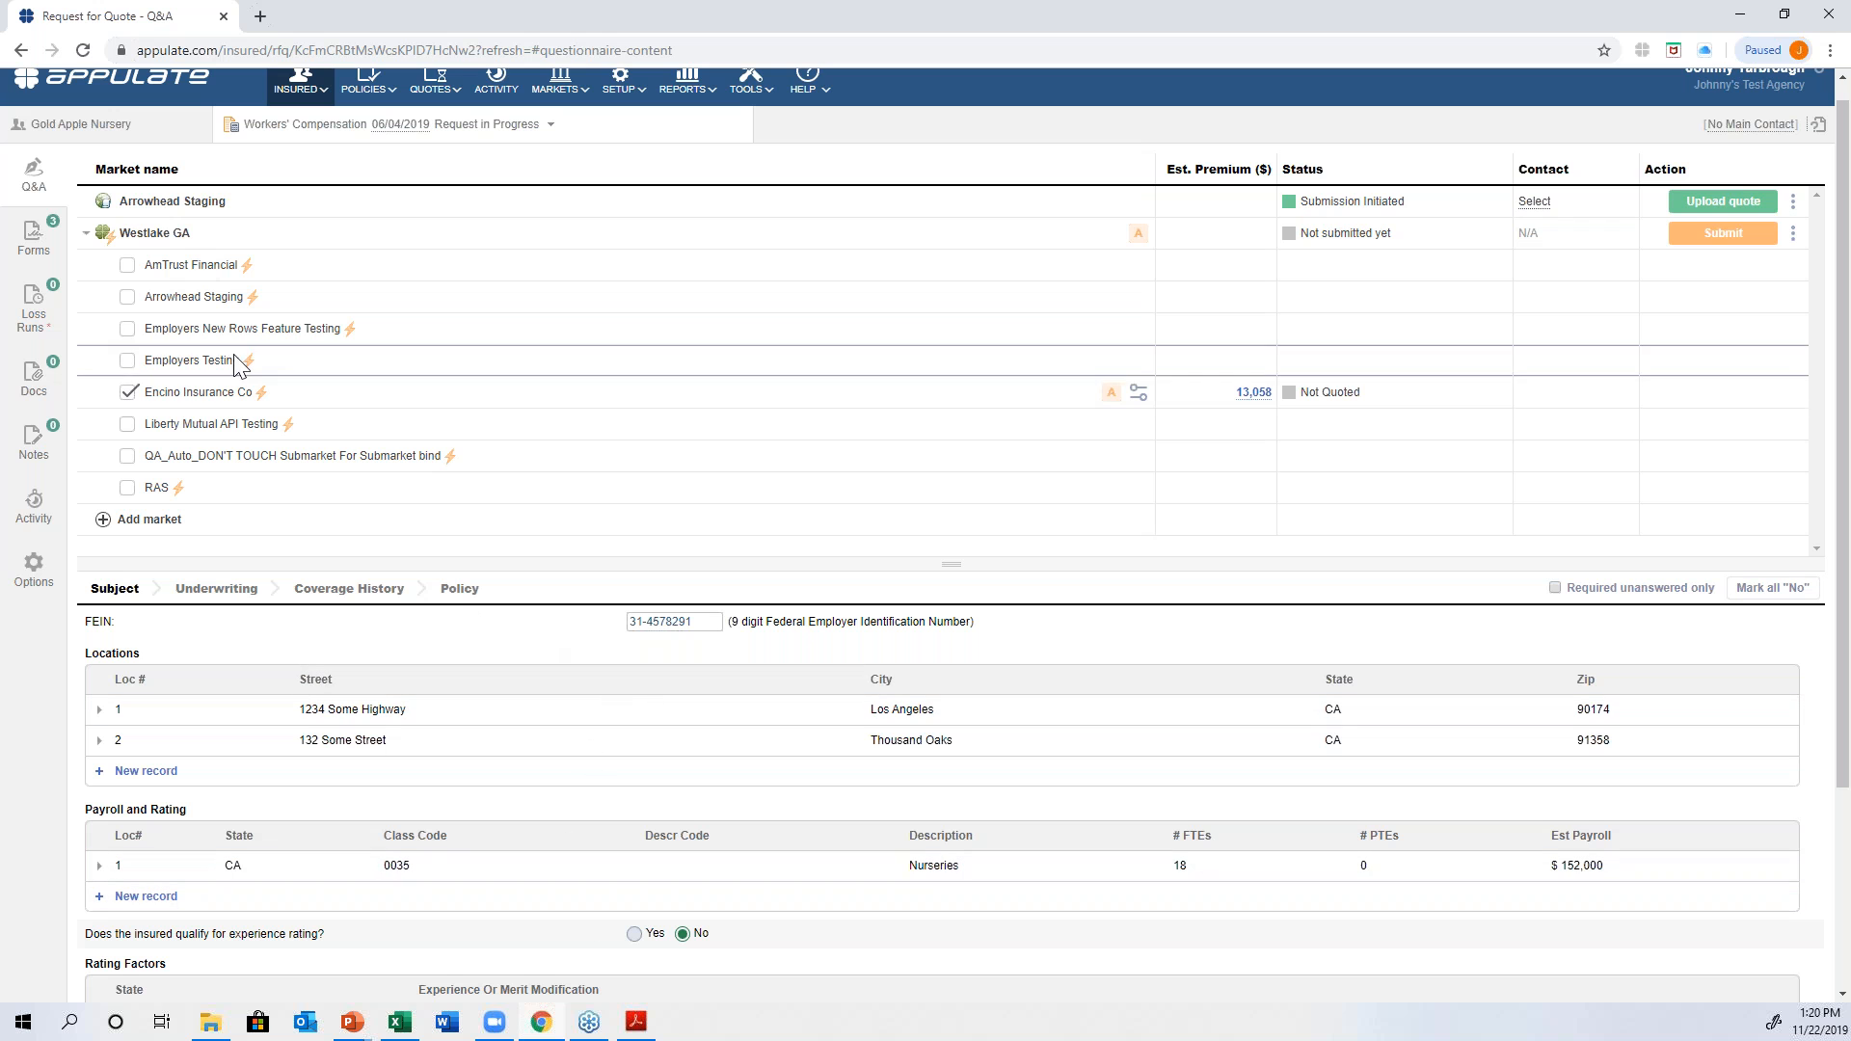
- Open the ACORD 130 CA form for inline editing and set the full-time employees for class code 0035 to 20
{"action": "left_click", "coordinate": [43, 239]}
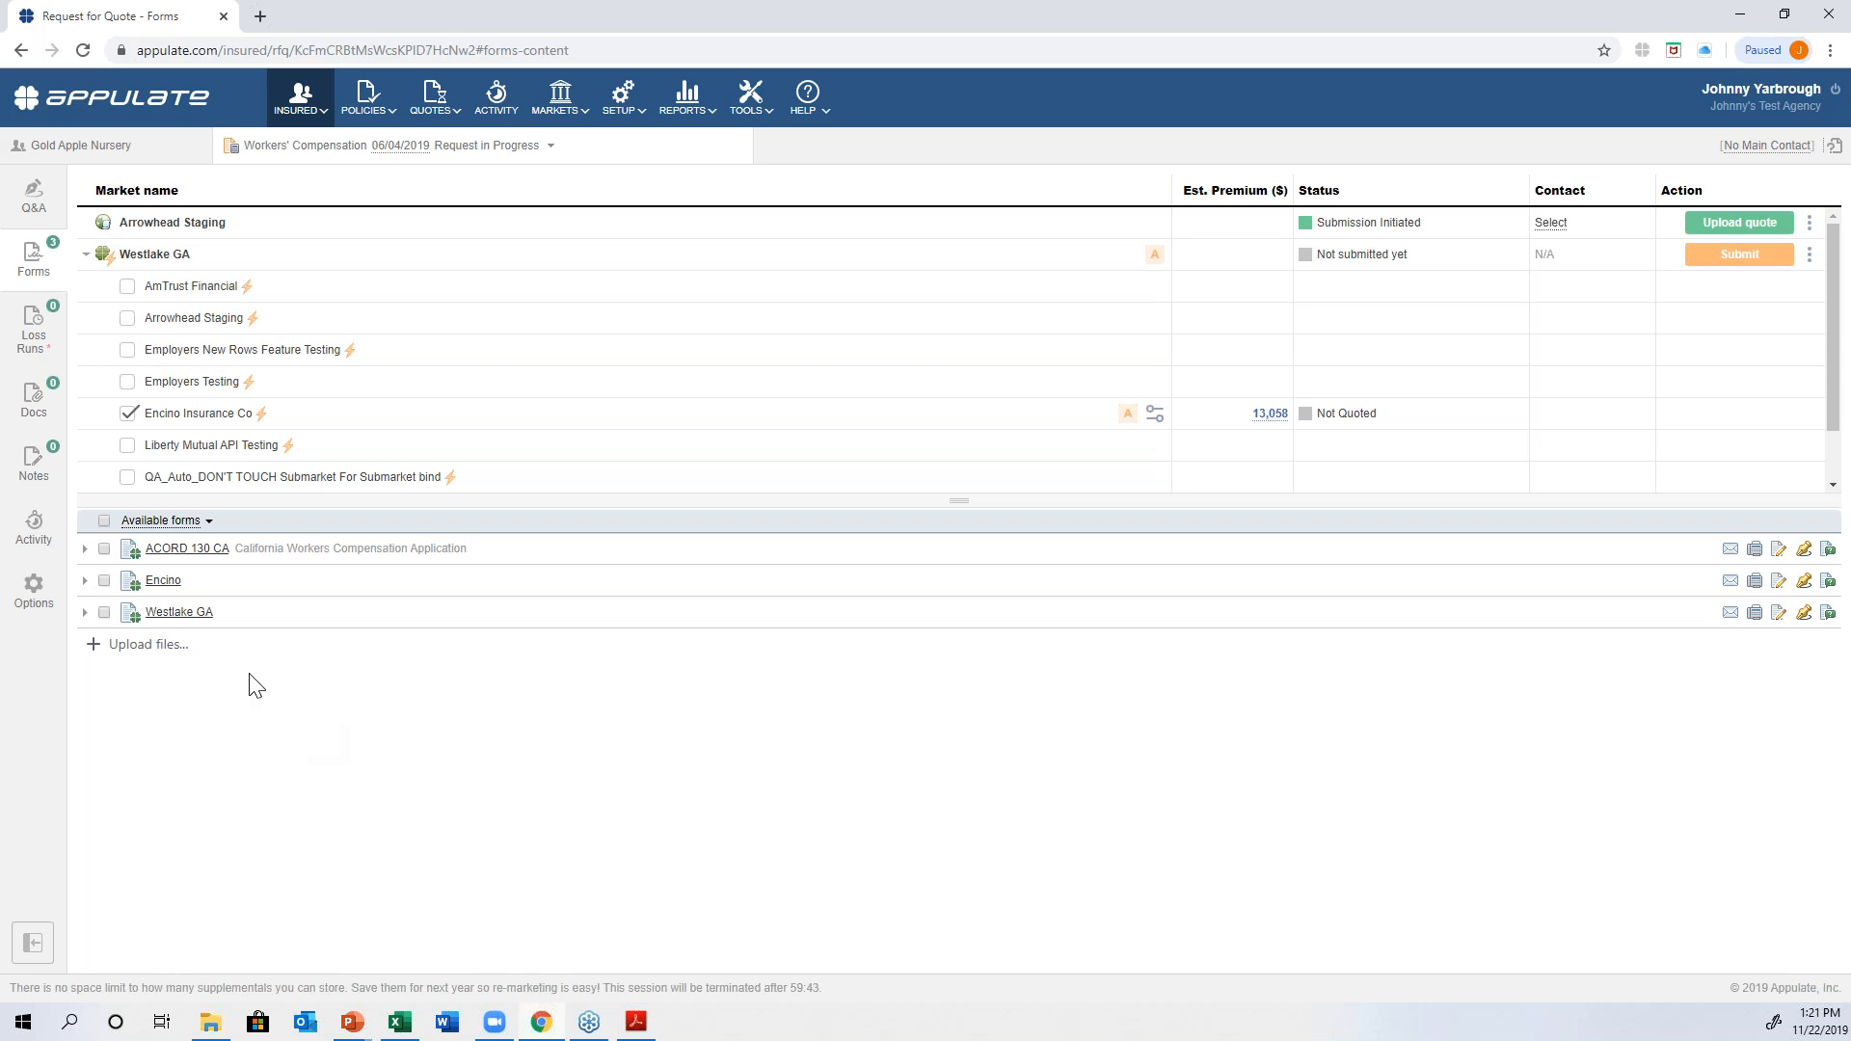
{"action": "left_click", "coordinate": [104, 548]}
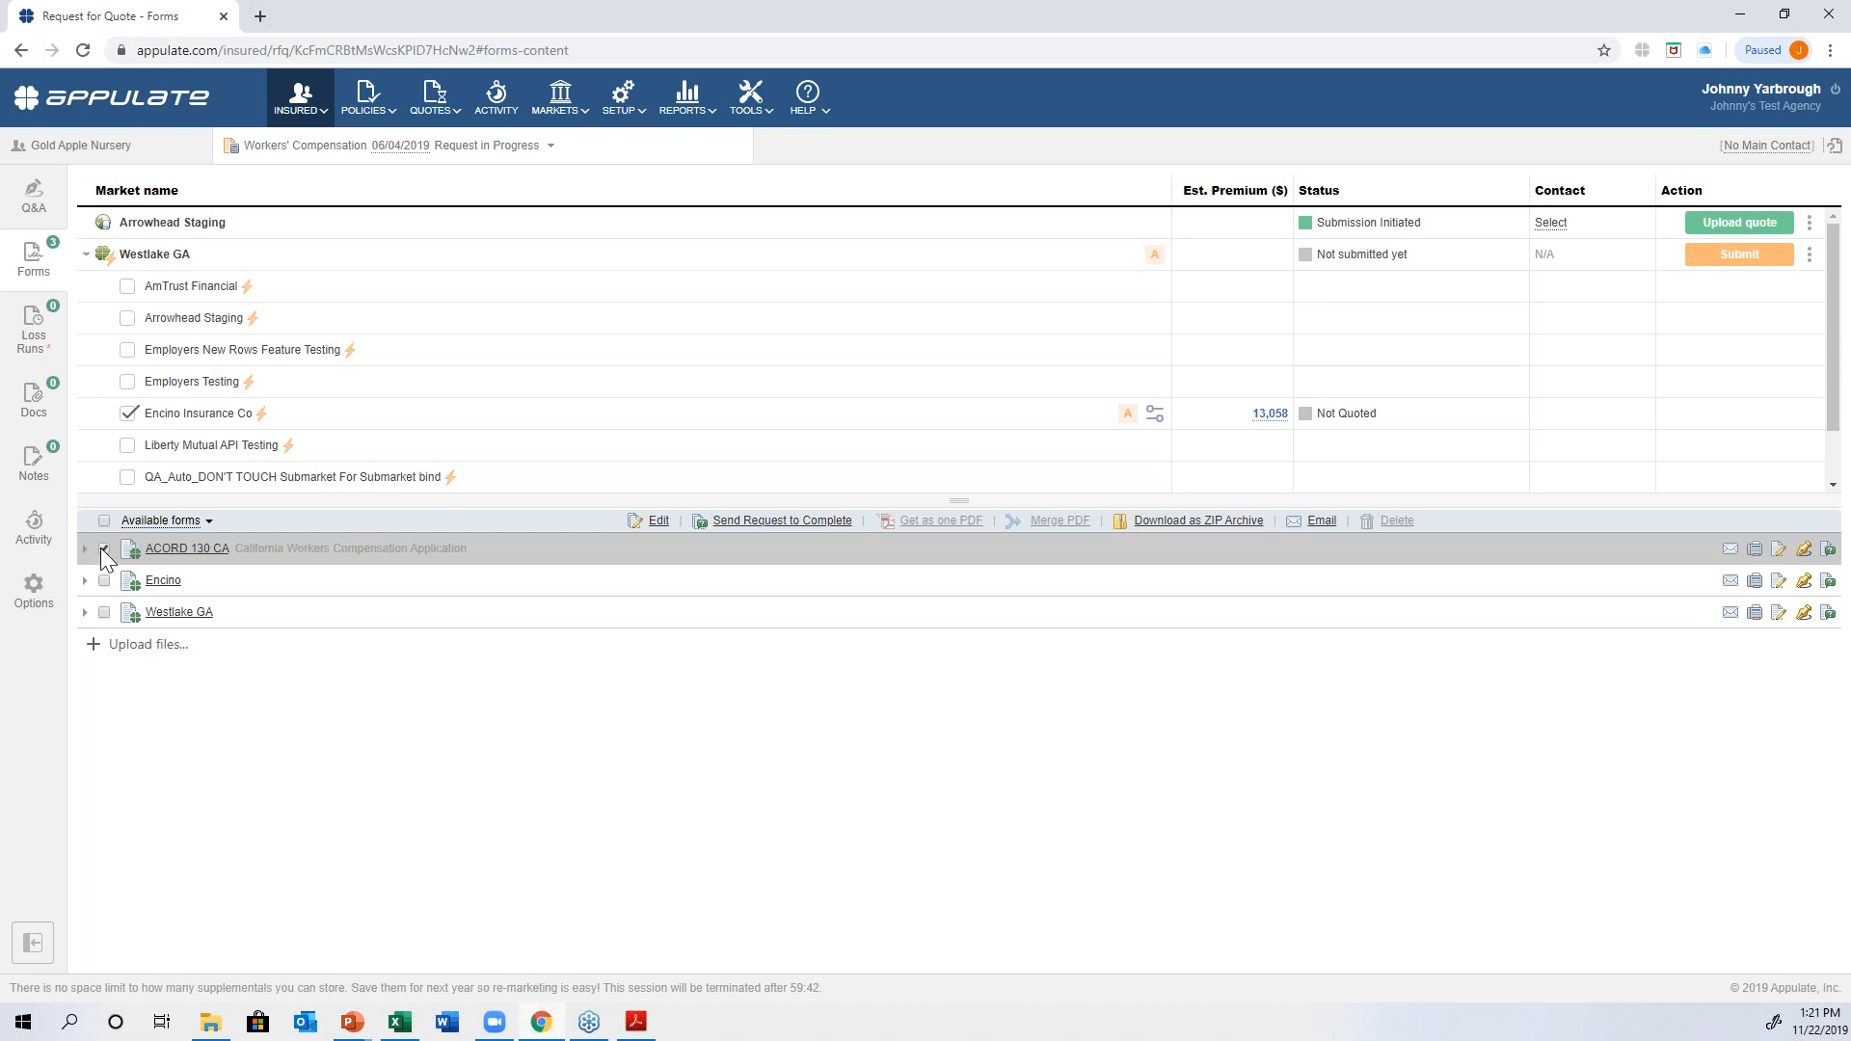
{"action": "left_click", "coordinate": [655, 525]}
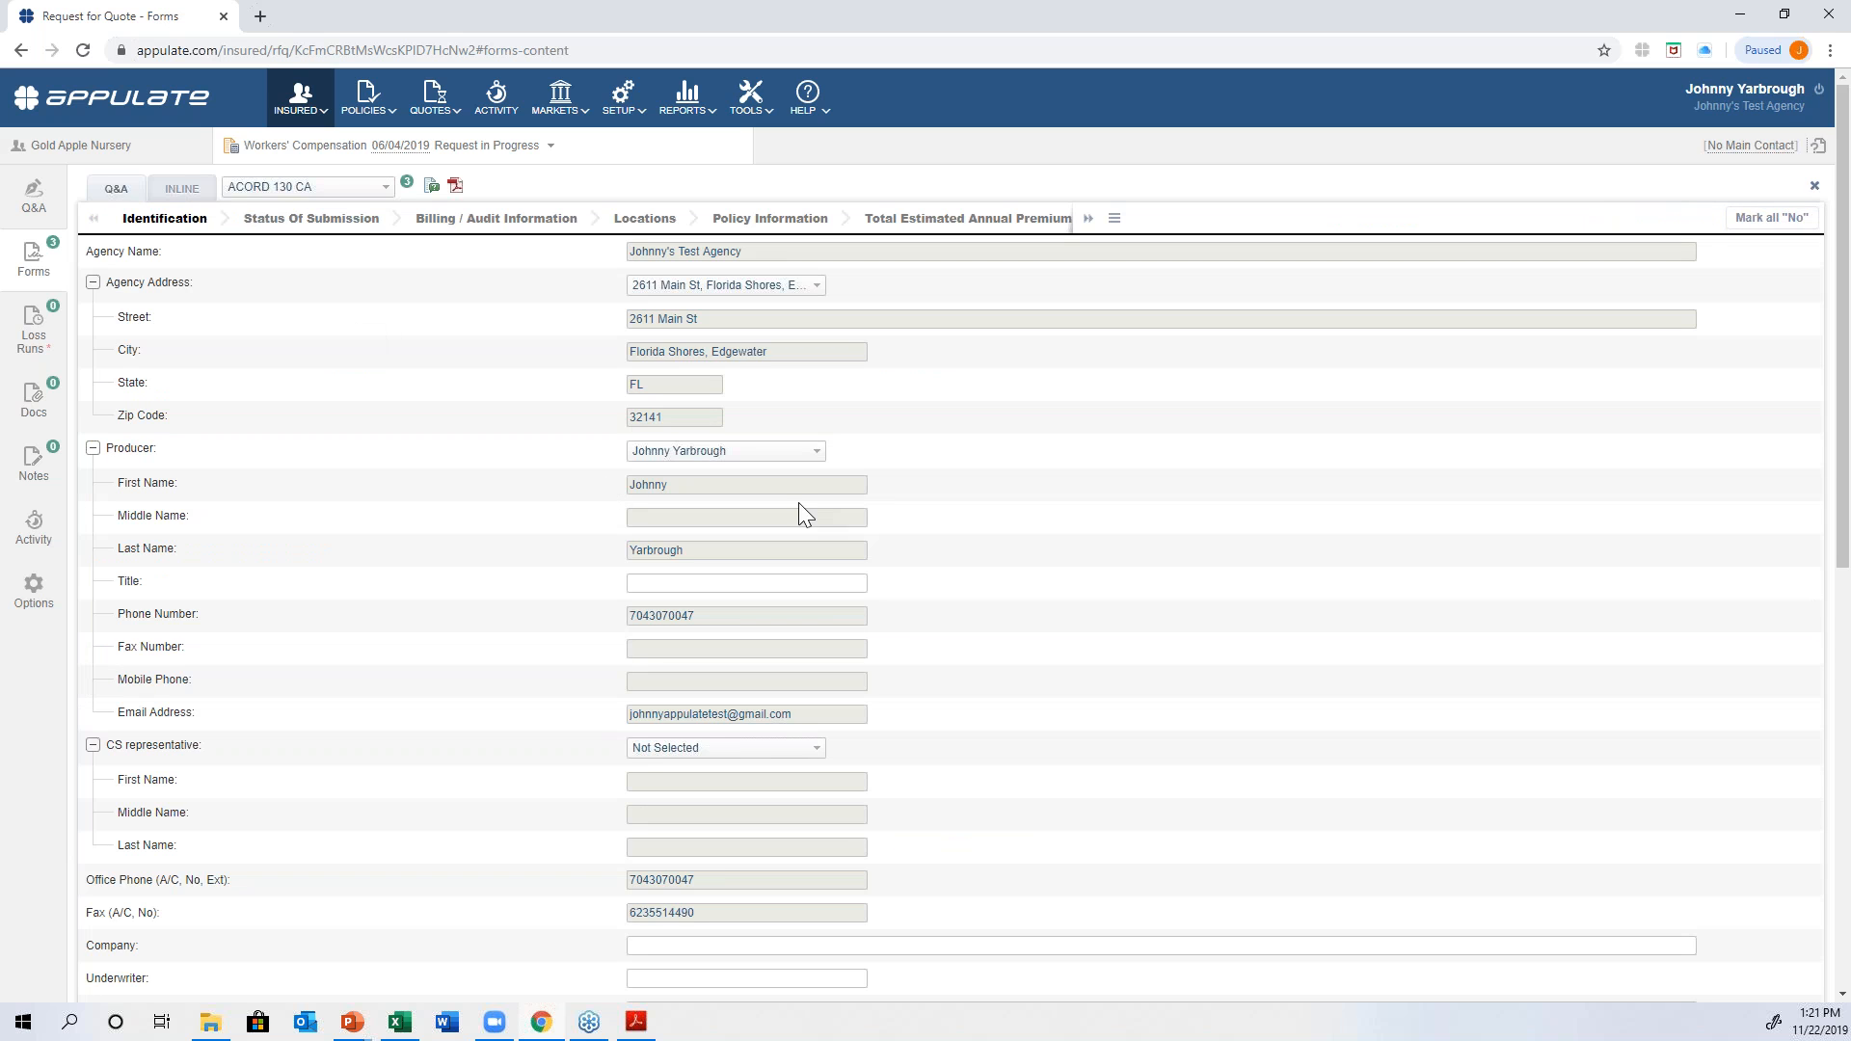
{"action": "left_click", "coordinate": [183, 189]}
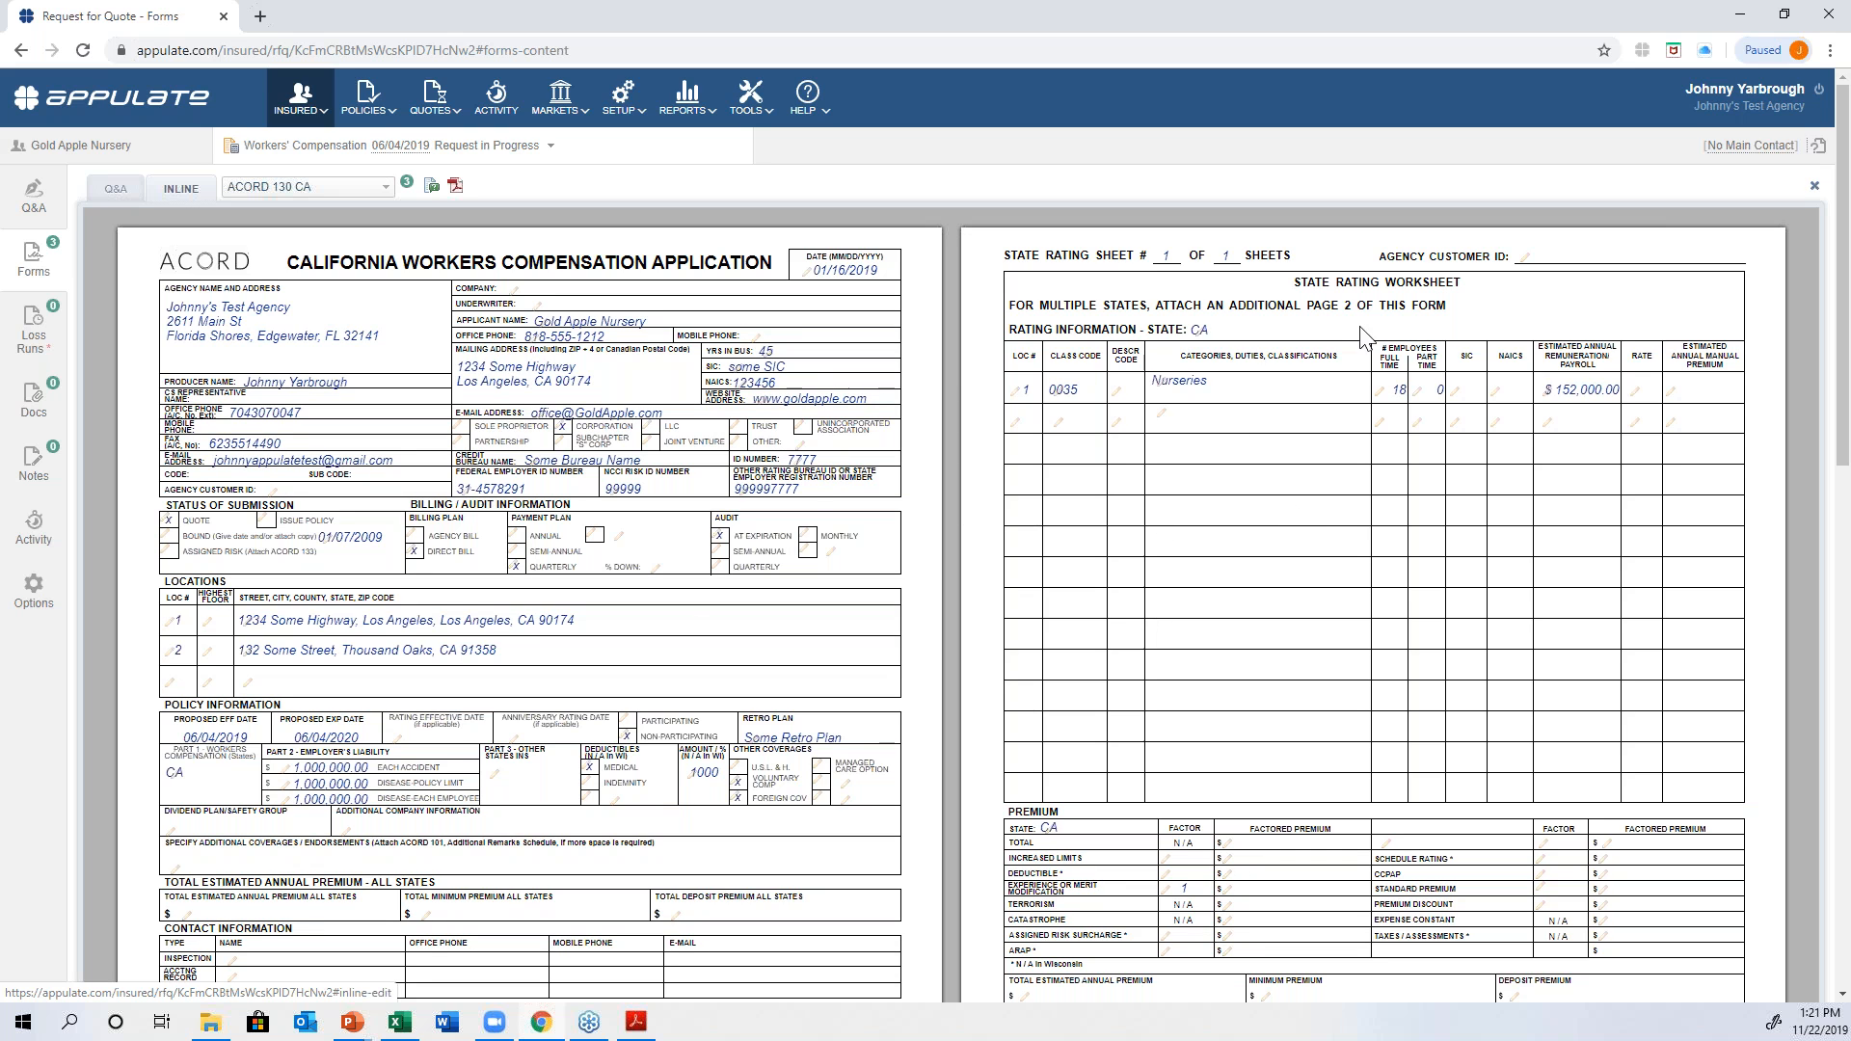
{"action": "left_click", "coordinate": [1401, 389]}
{"action": "double_click", "coordinate": [1400, 388]}
{"action": "type", "text": "20"}
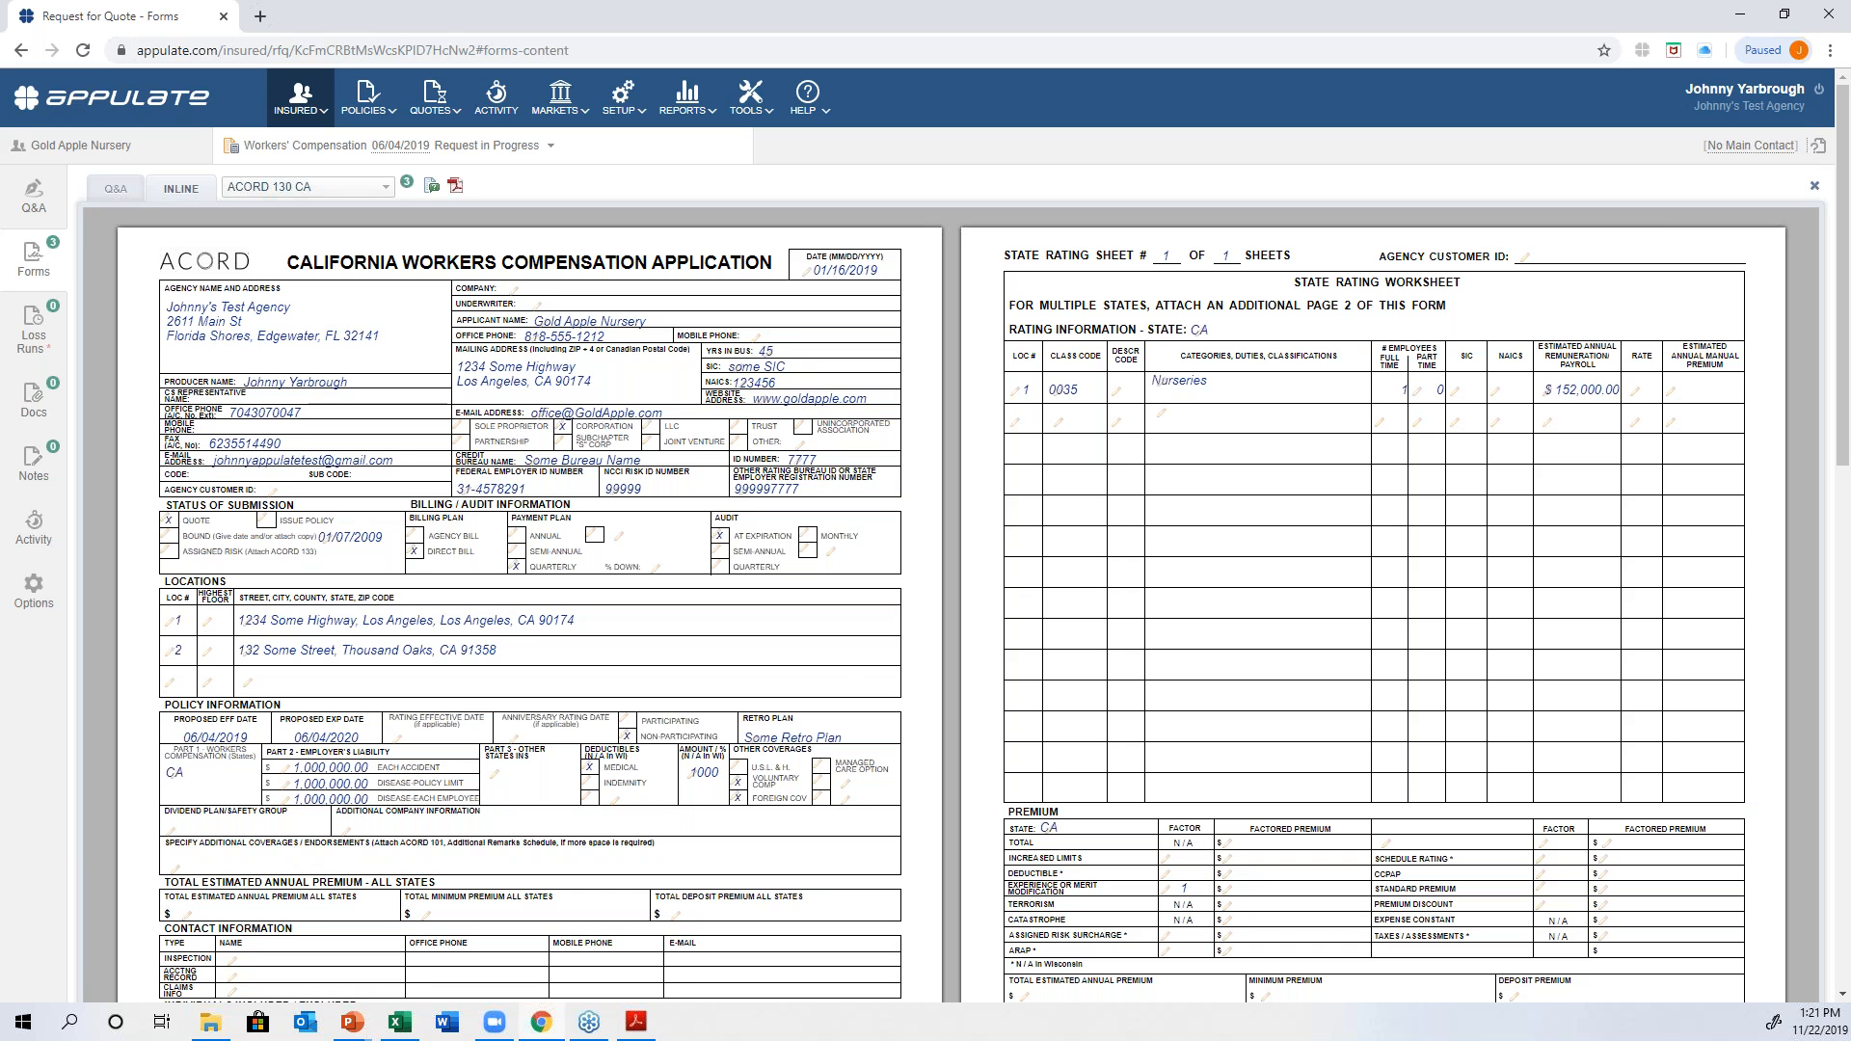
{"action": "left_click", "coordinate": [1332, 478]}
- Return to the Q&A and check the full-time employee count in the Payroll and Rating table
{"action": "left_click", "coordinate": [36, 199]}
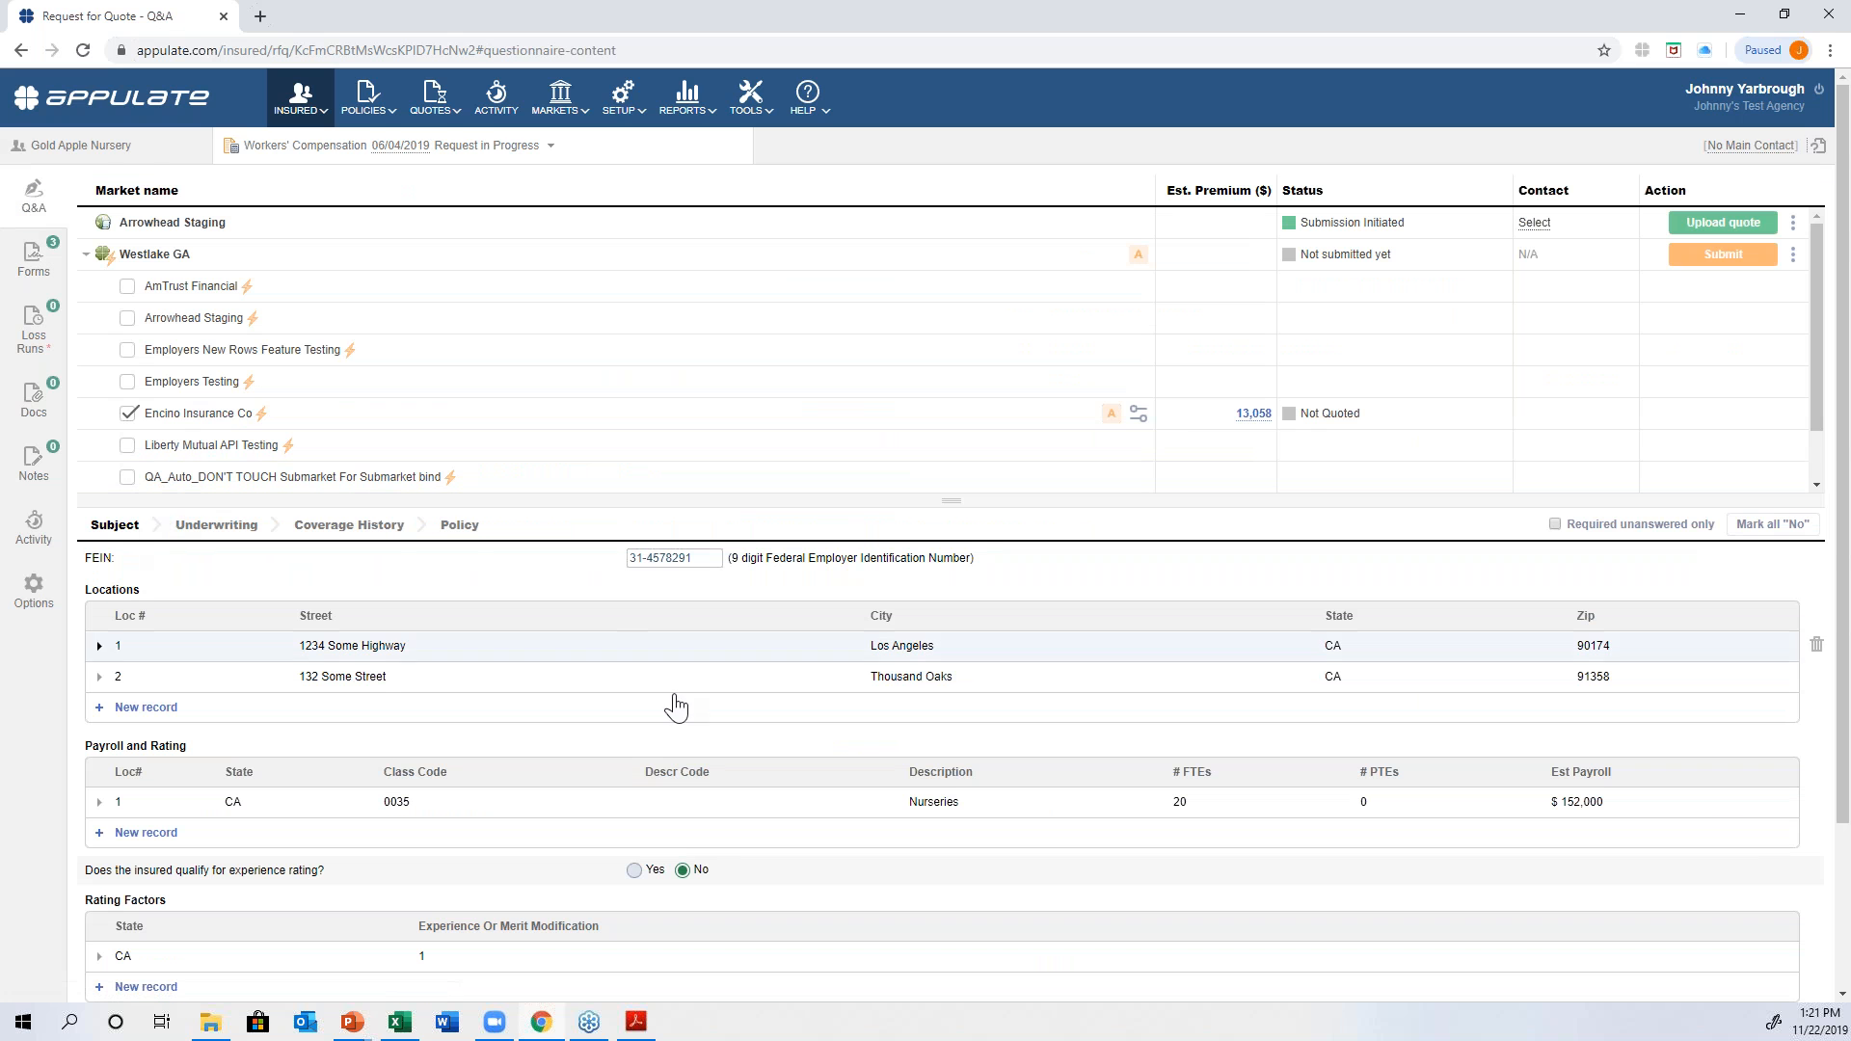
{"action": "scroll", "coordinate": [1178, 689], "scroll_direction": "down", "scroll_amount": 1}
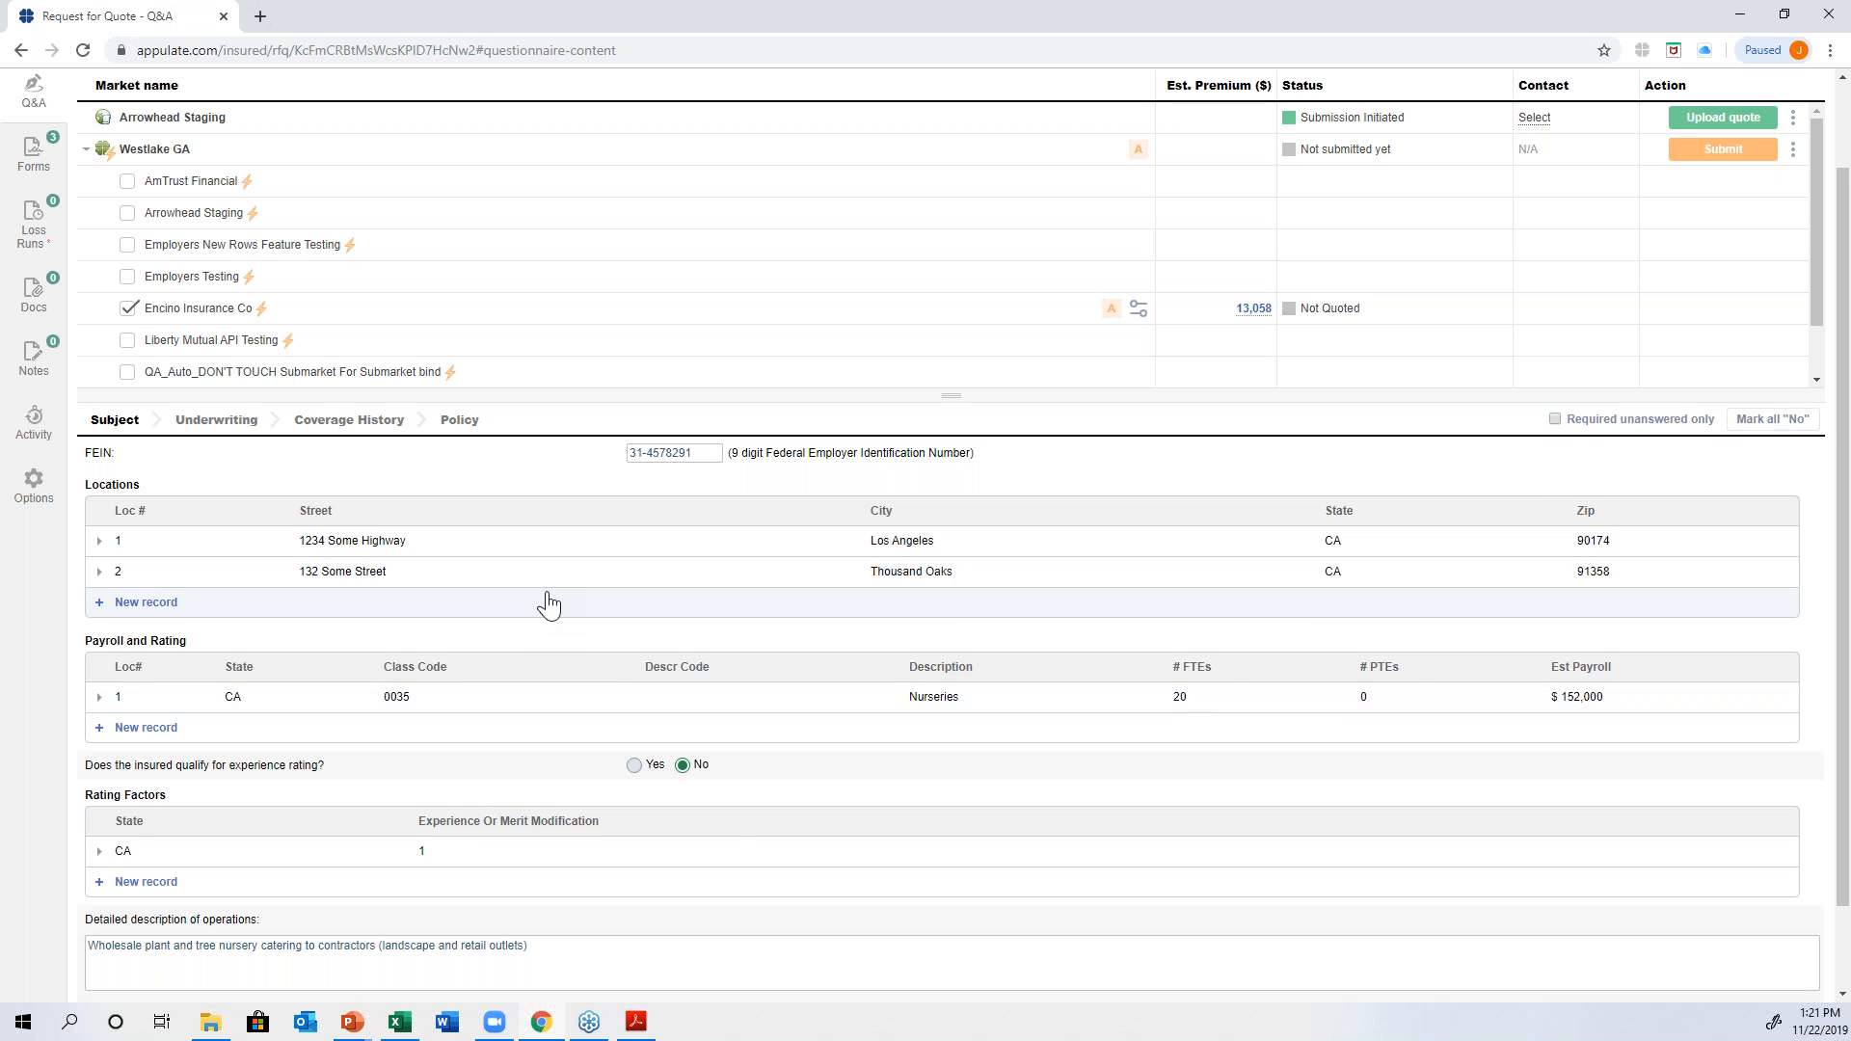
{"action": "scroll", "coordinate": [546, 603], "scroll_direction": "up", "scroll_amount": 1}
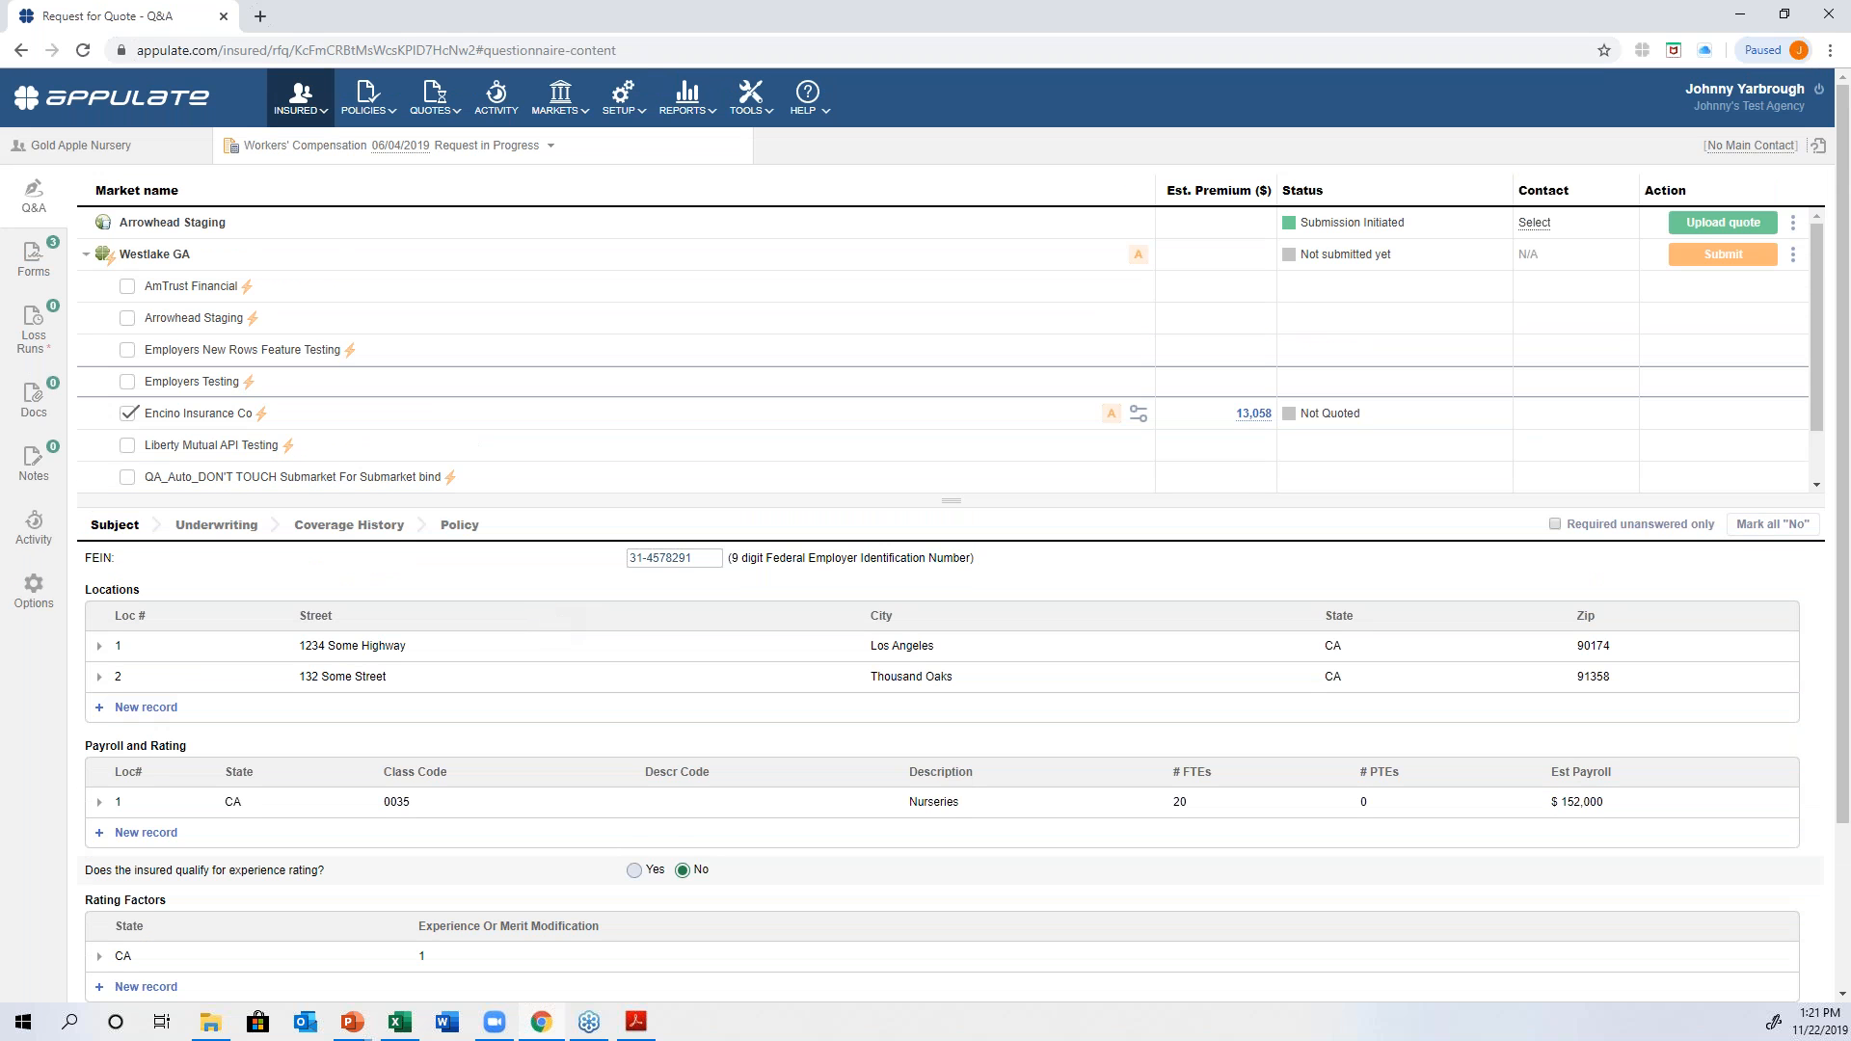
- Open only the Westlake GA form for editing, examine its inline view, and return to the Q&A
{"action": "left_click", "coordinate": [52, 258]}
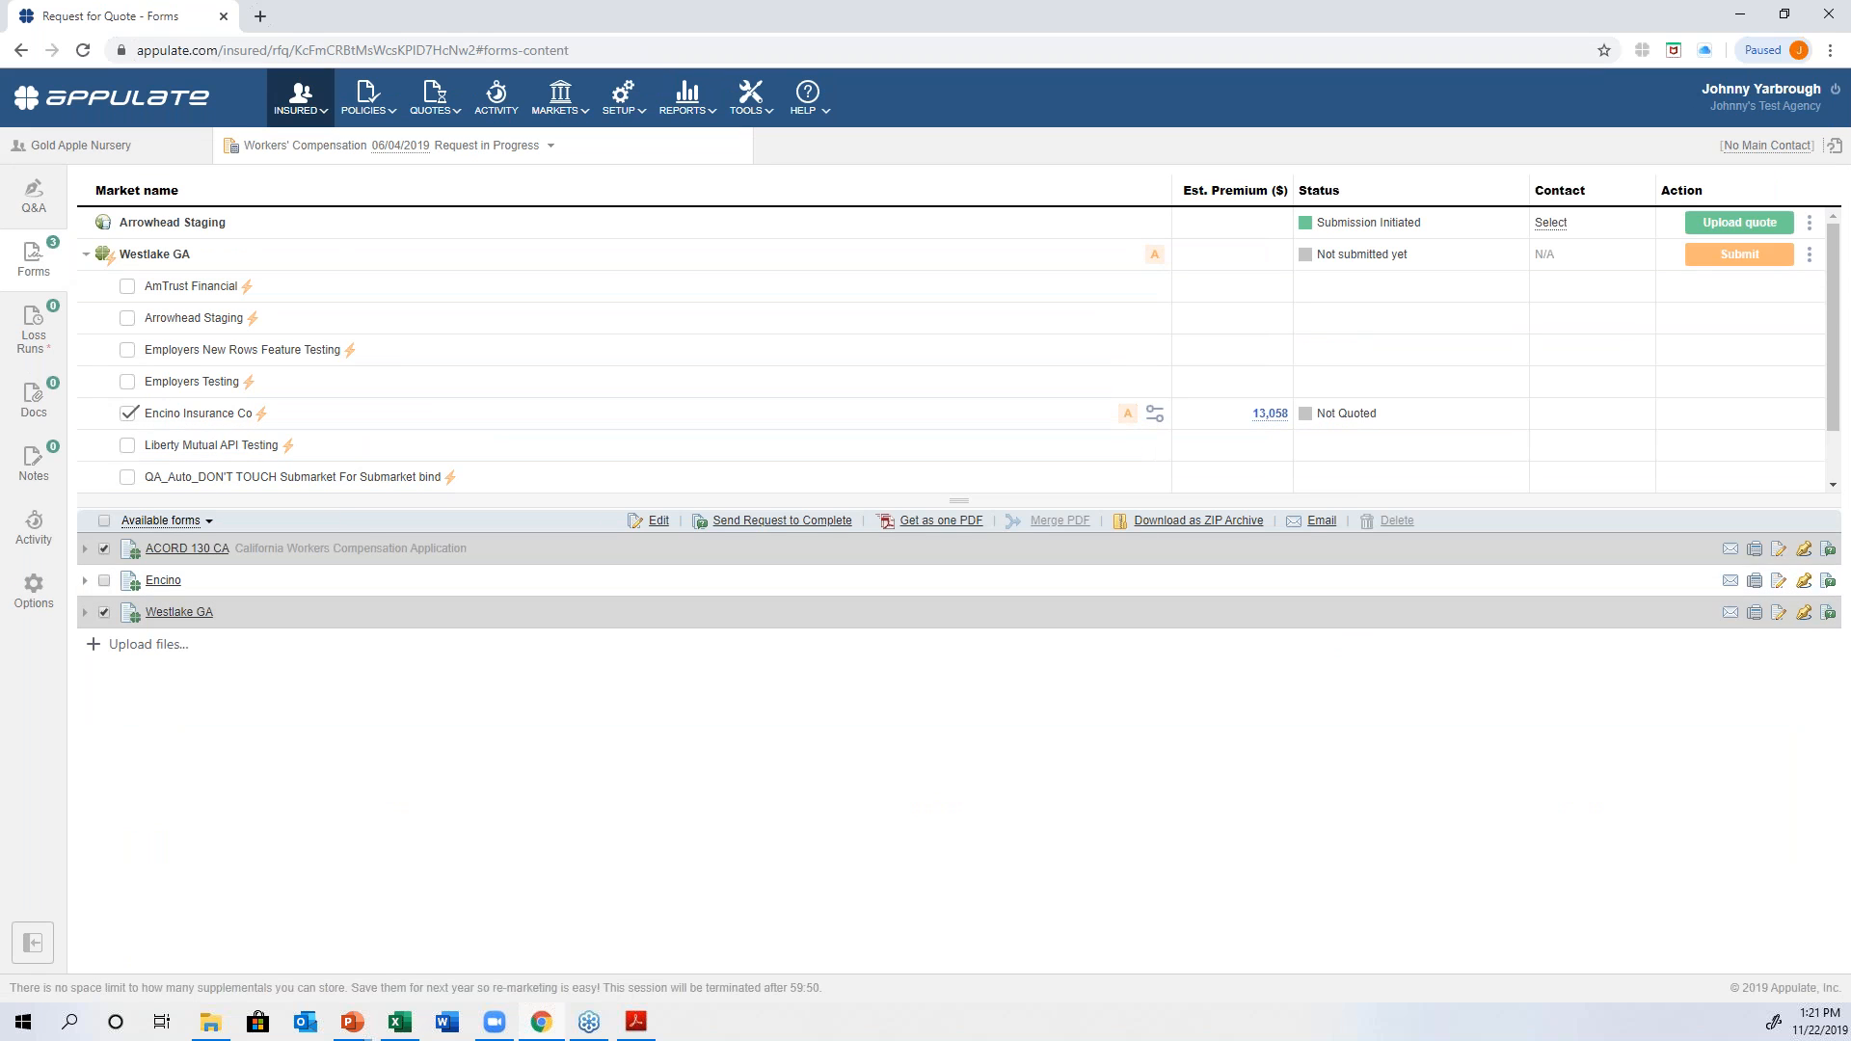
{"action": "left_click", "coordinate": [105, 548]}
{"action": "left_click", "coordinate": [658, 533]}
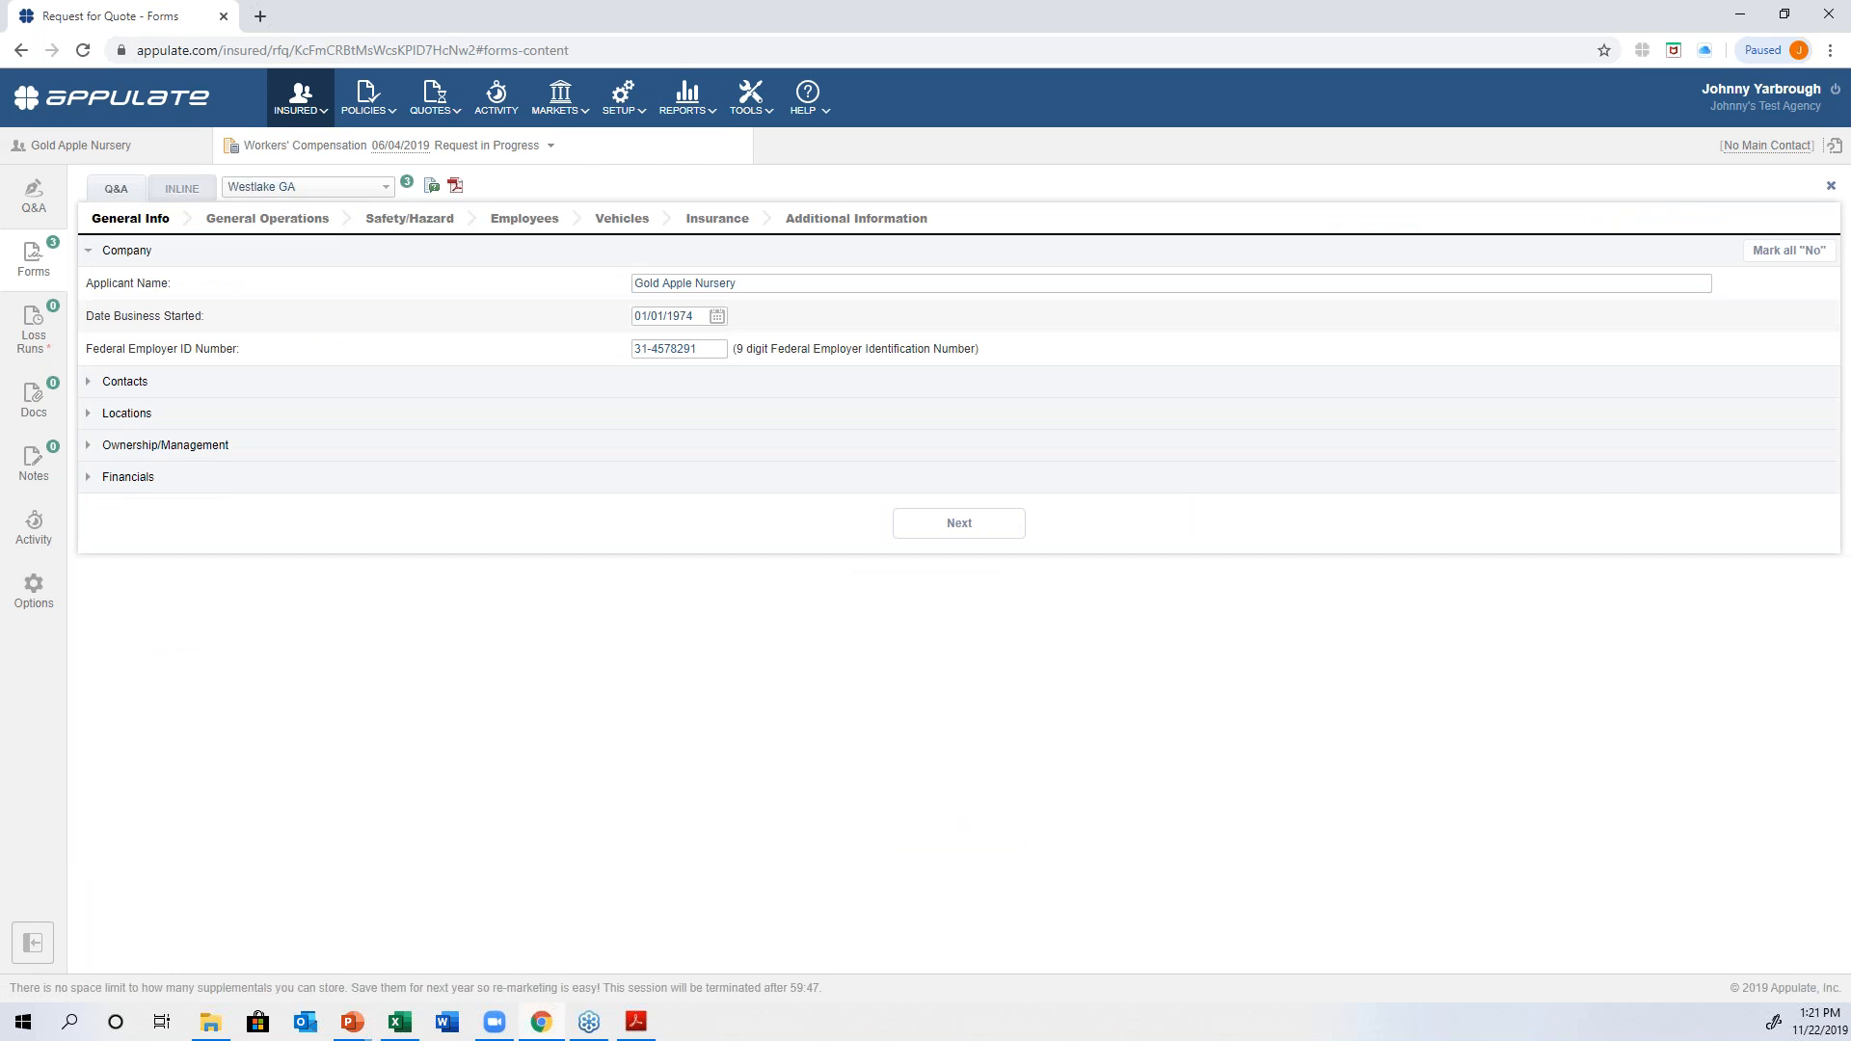
{"action": "left_click", "coordinate": [181, 189]}
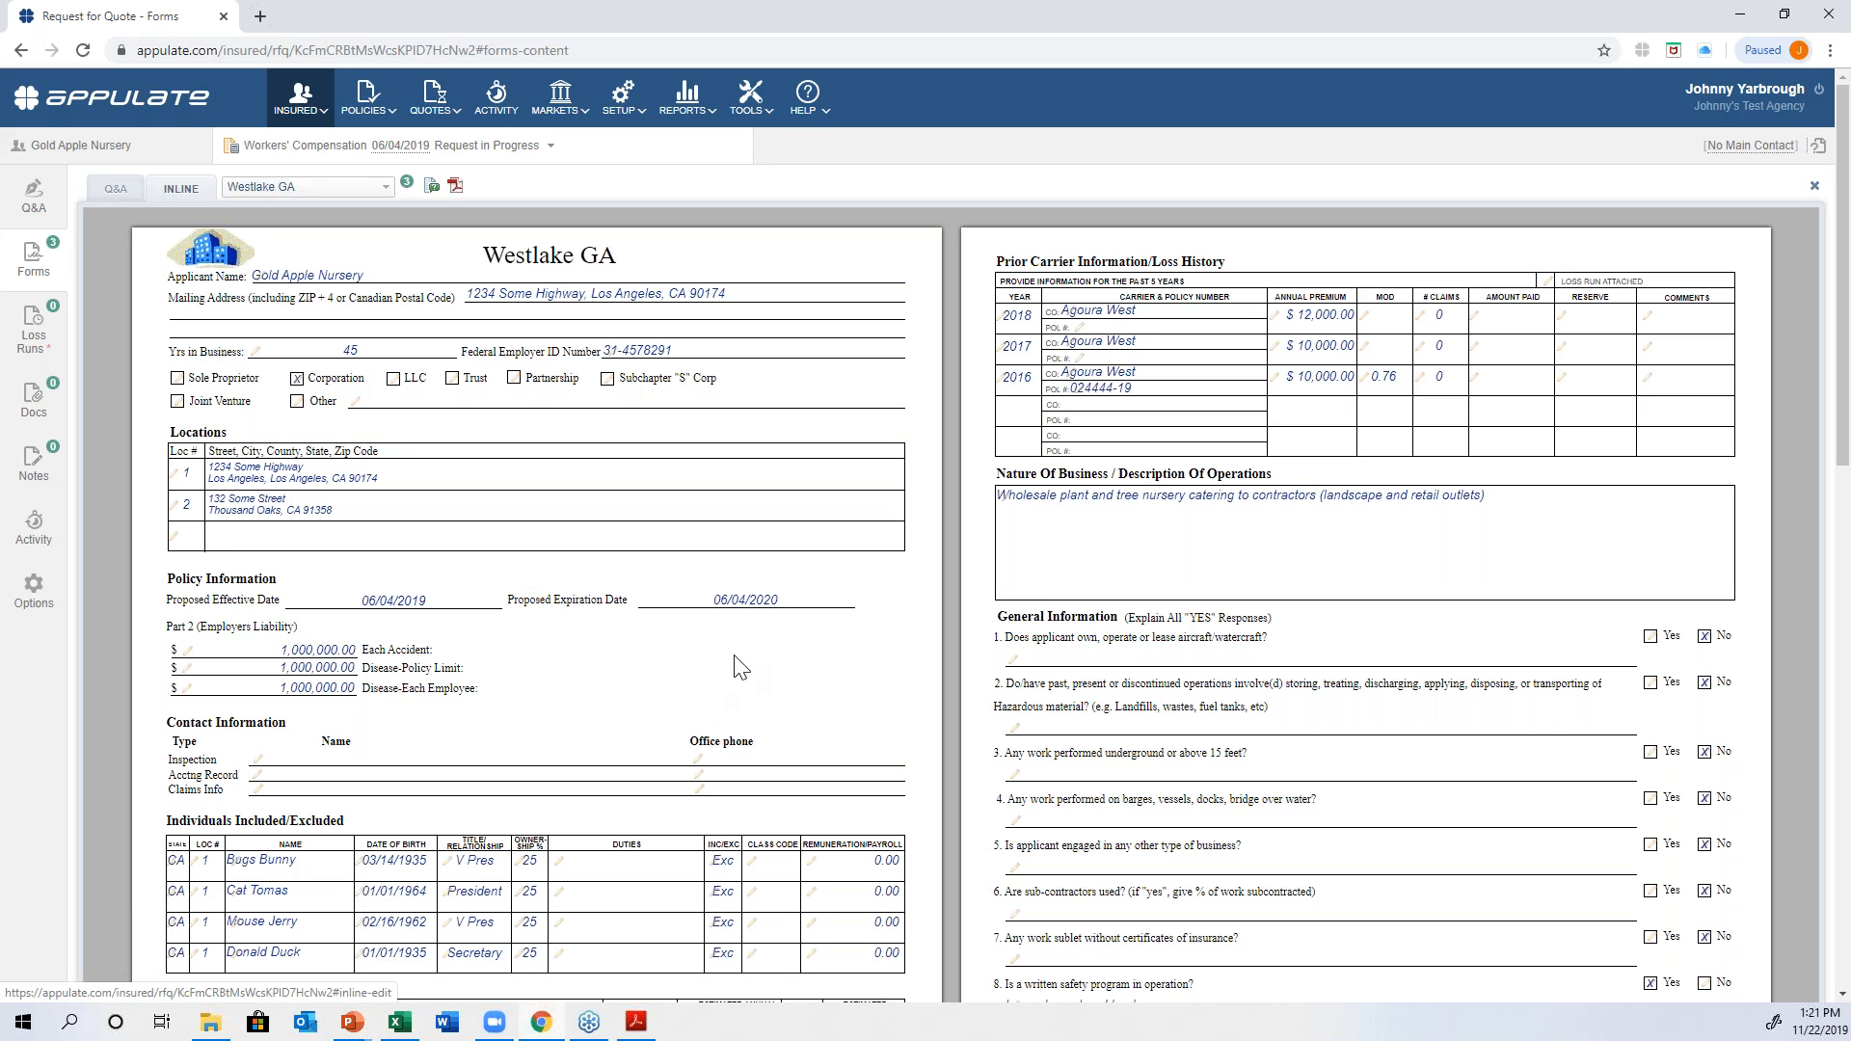
{"action": "left_click", "coordinate": [34, 203]}
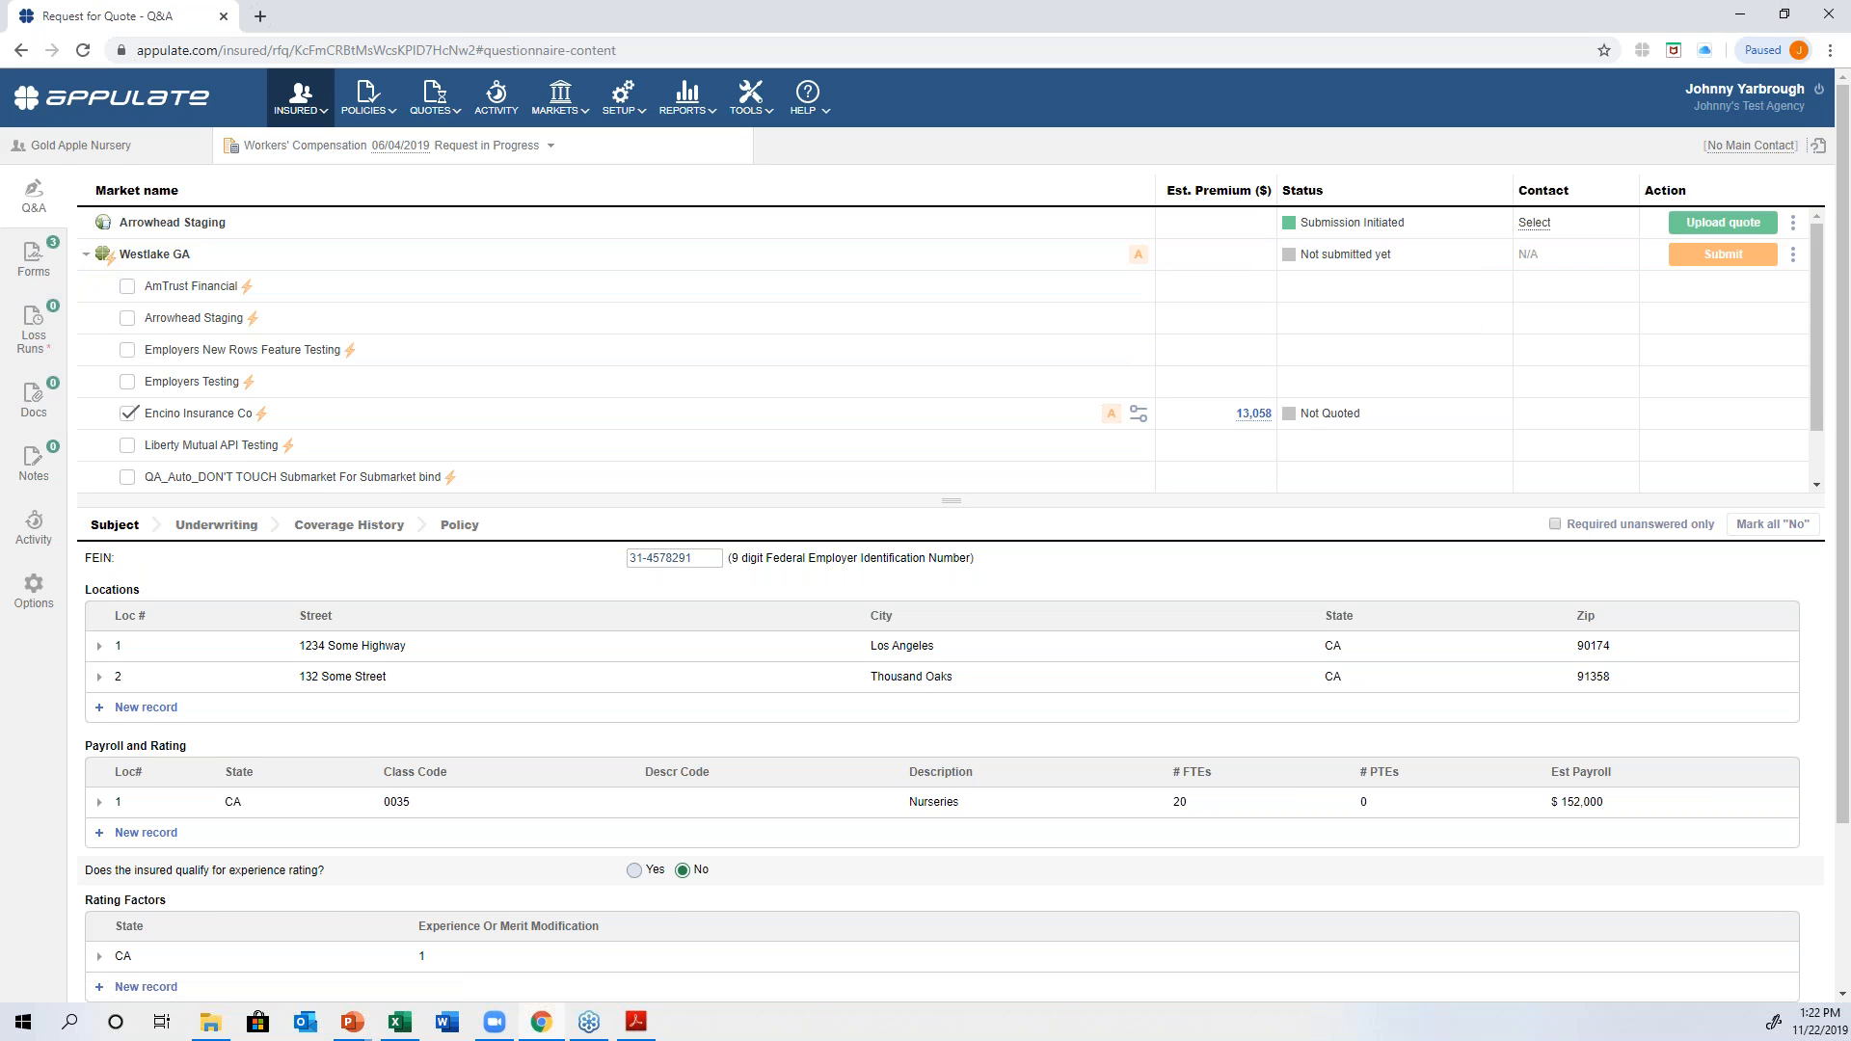
- Attach Loss-Runs-Example.png to the Agoura West carrier in the Loss Runs section
{"action": "key", "text": "alt+Tab"}
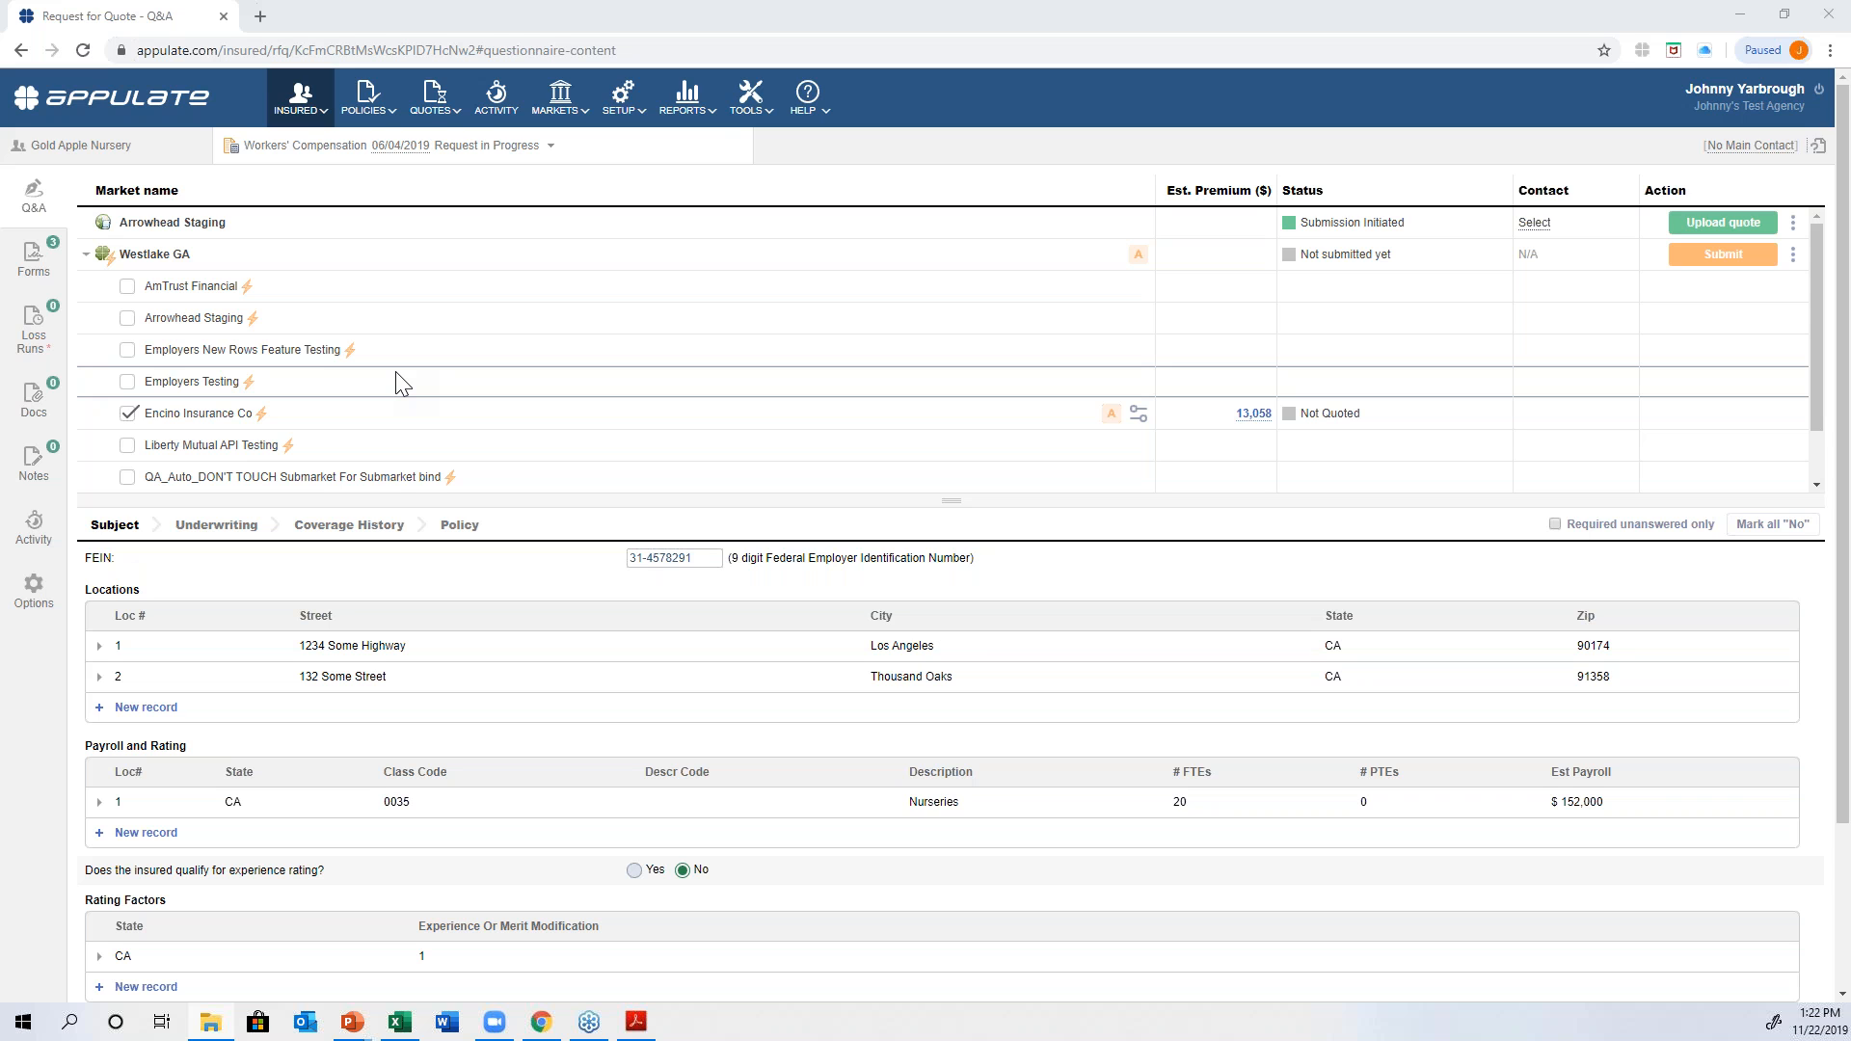
{"action": "left_click", "coordinate": [35, 328]}
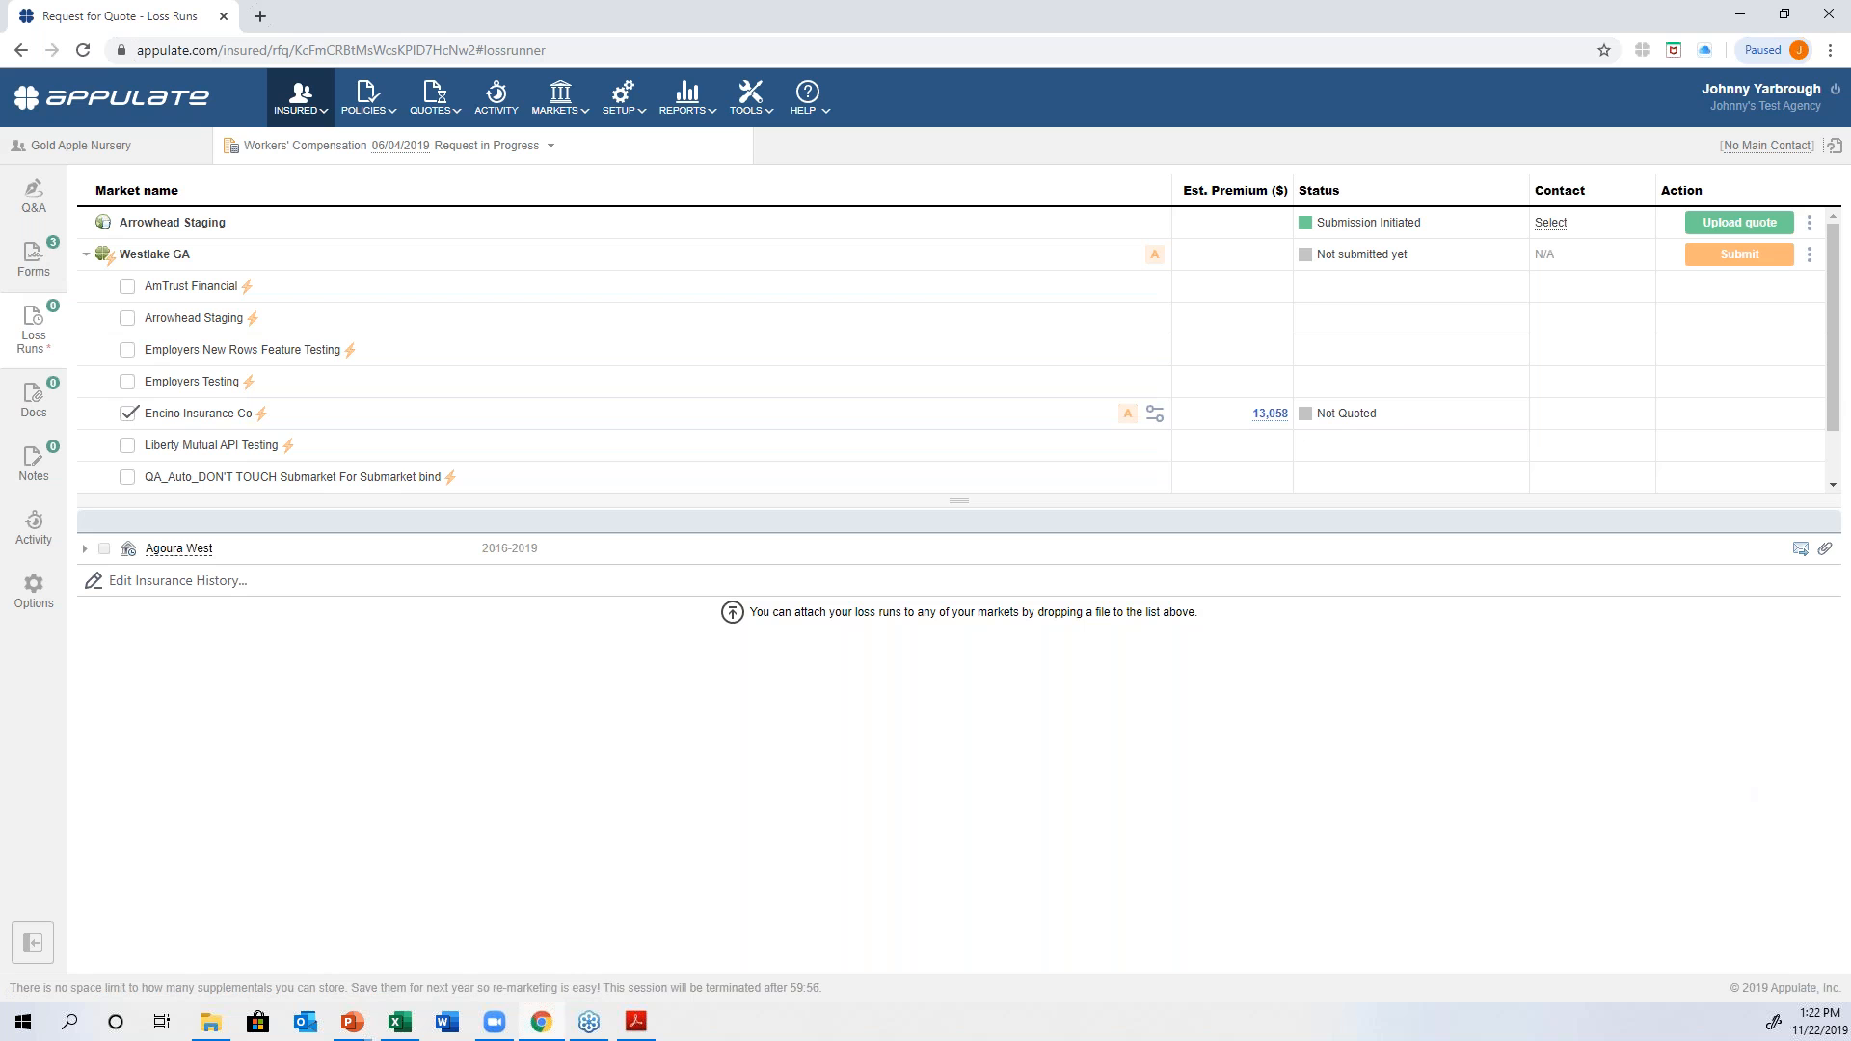
{"action": "left_click_drag", "start_coordinate": [1186, 539], "coordinate": [240, 553]}
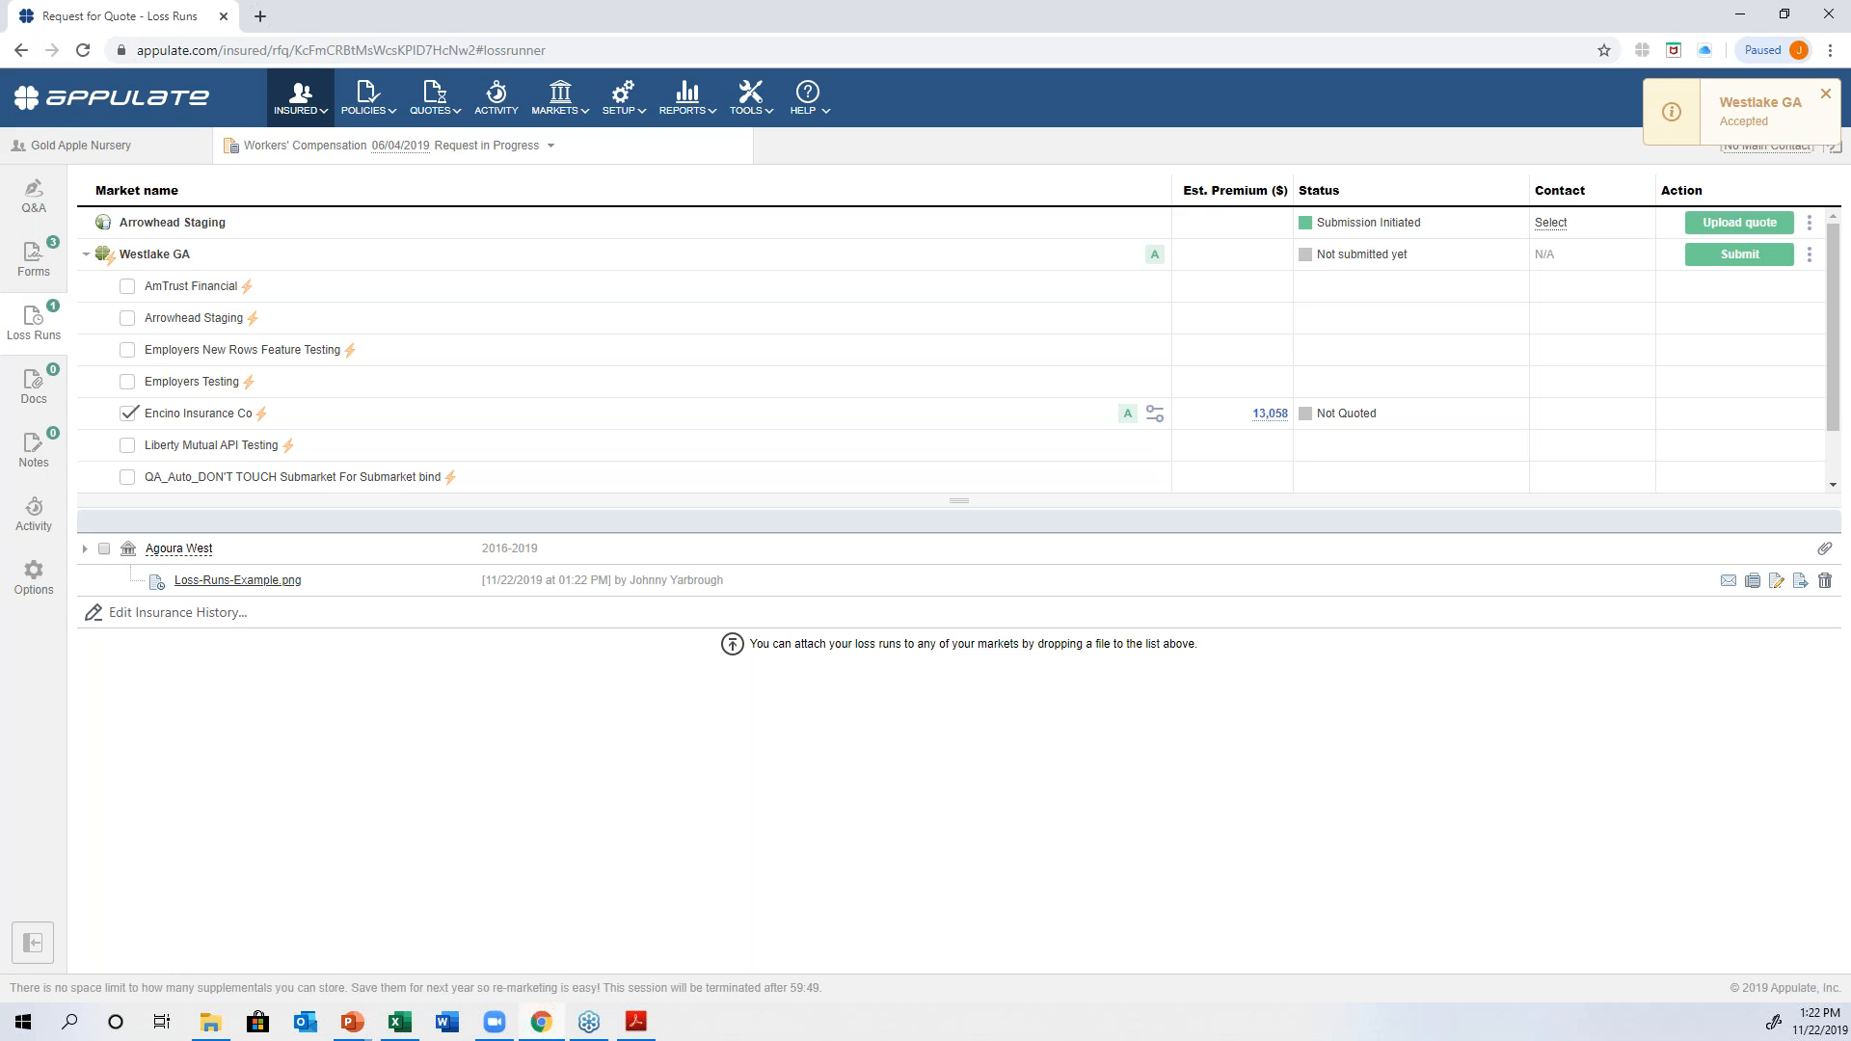
- Upload the loss runs example image to Docs, set its document type to Resume/Bio, and save the changes
{"action": "left_click", "coordinate": [63, 398]}
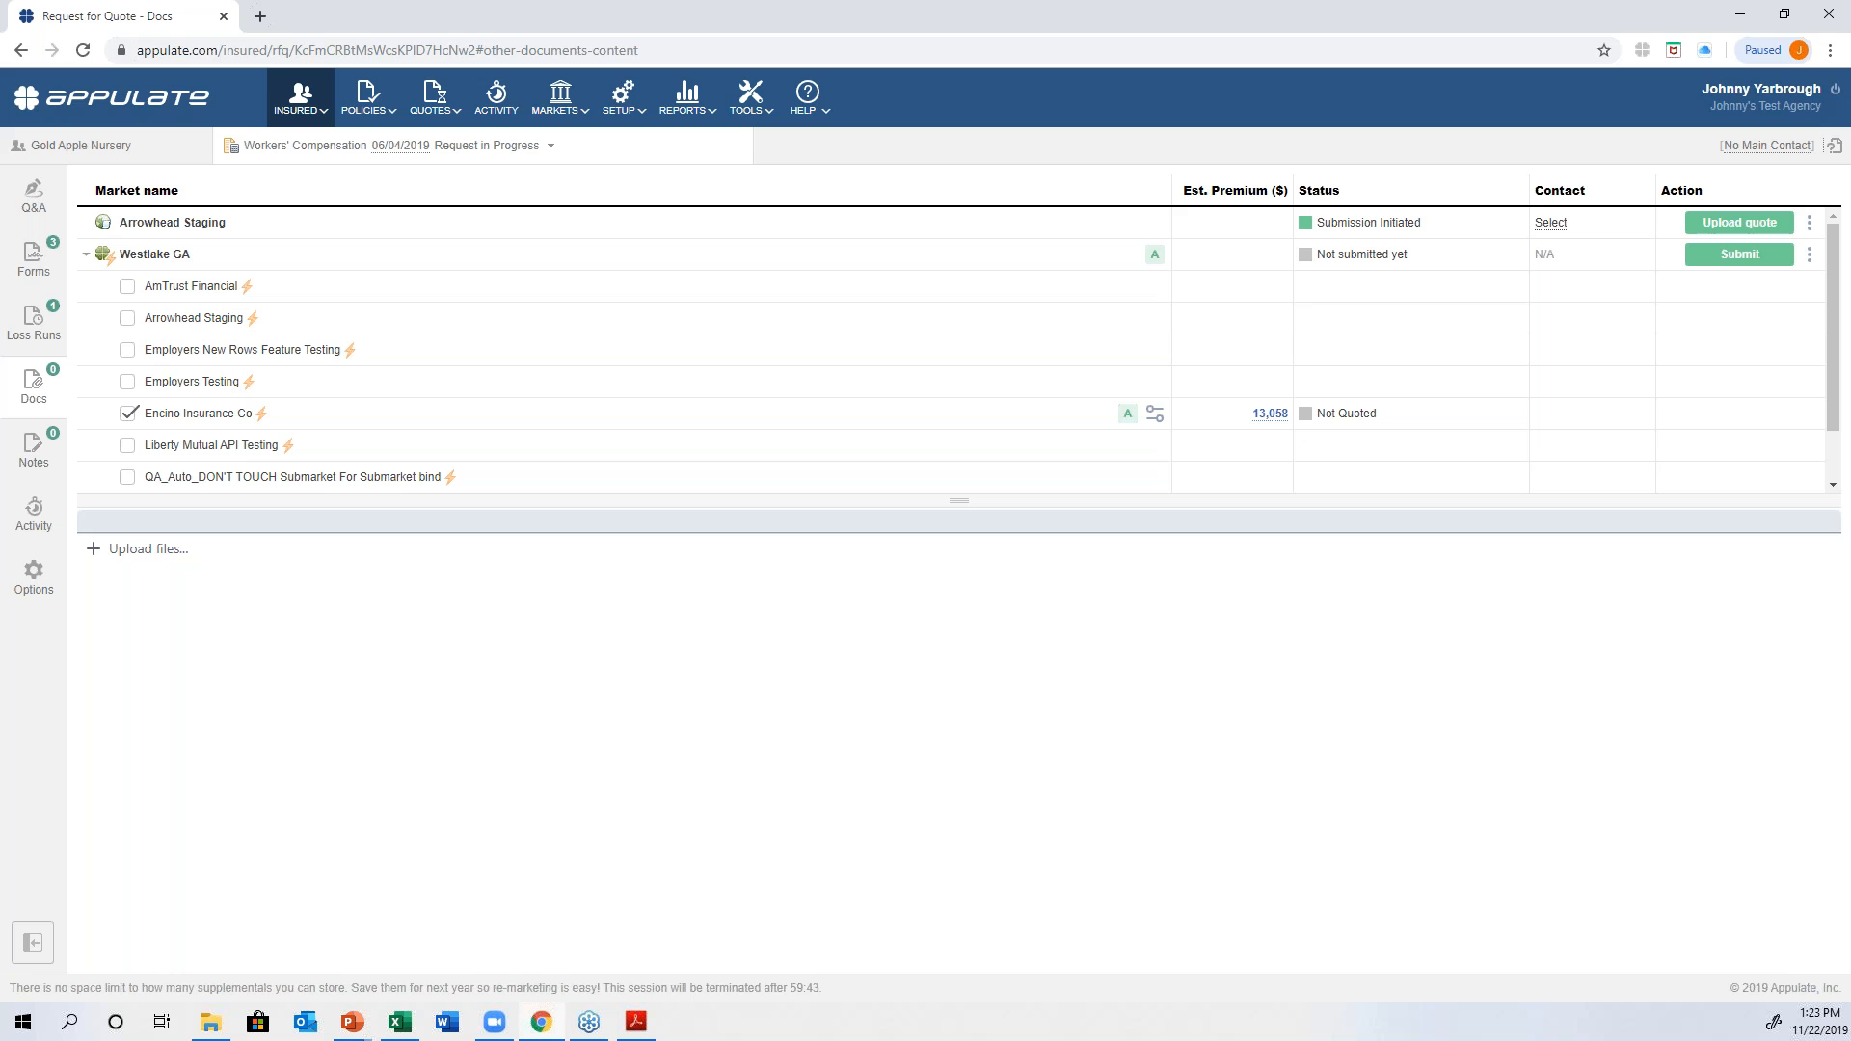
{"action": "left_click_drag", "start_coordinate": [1850, 376], "coordinate": [145, 548]}
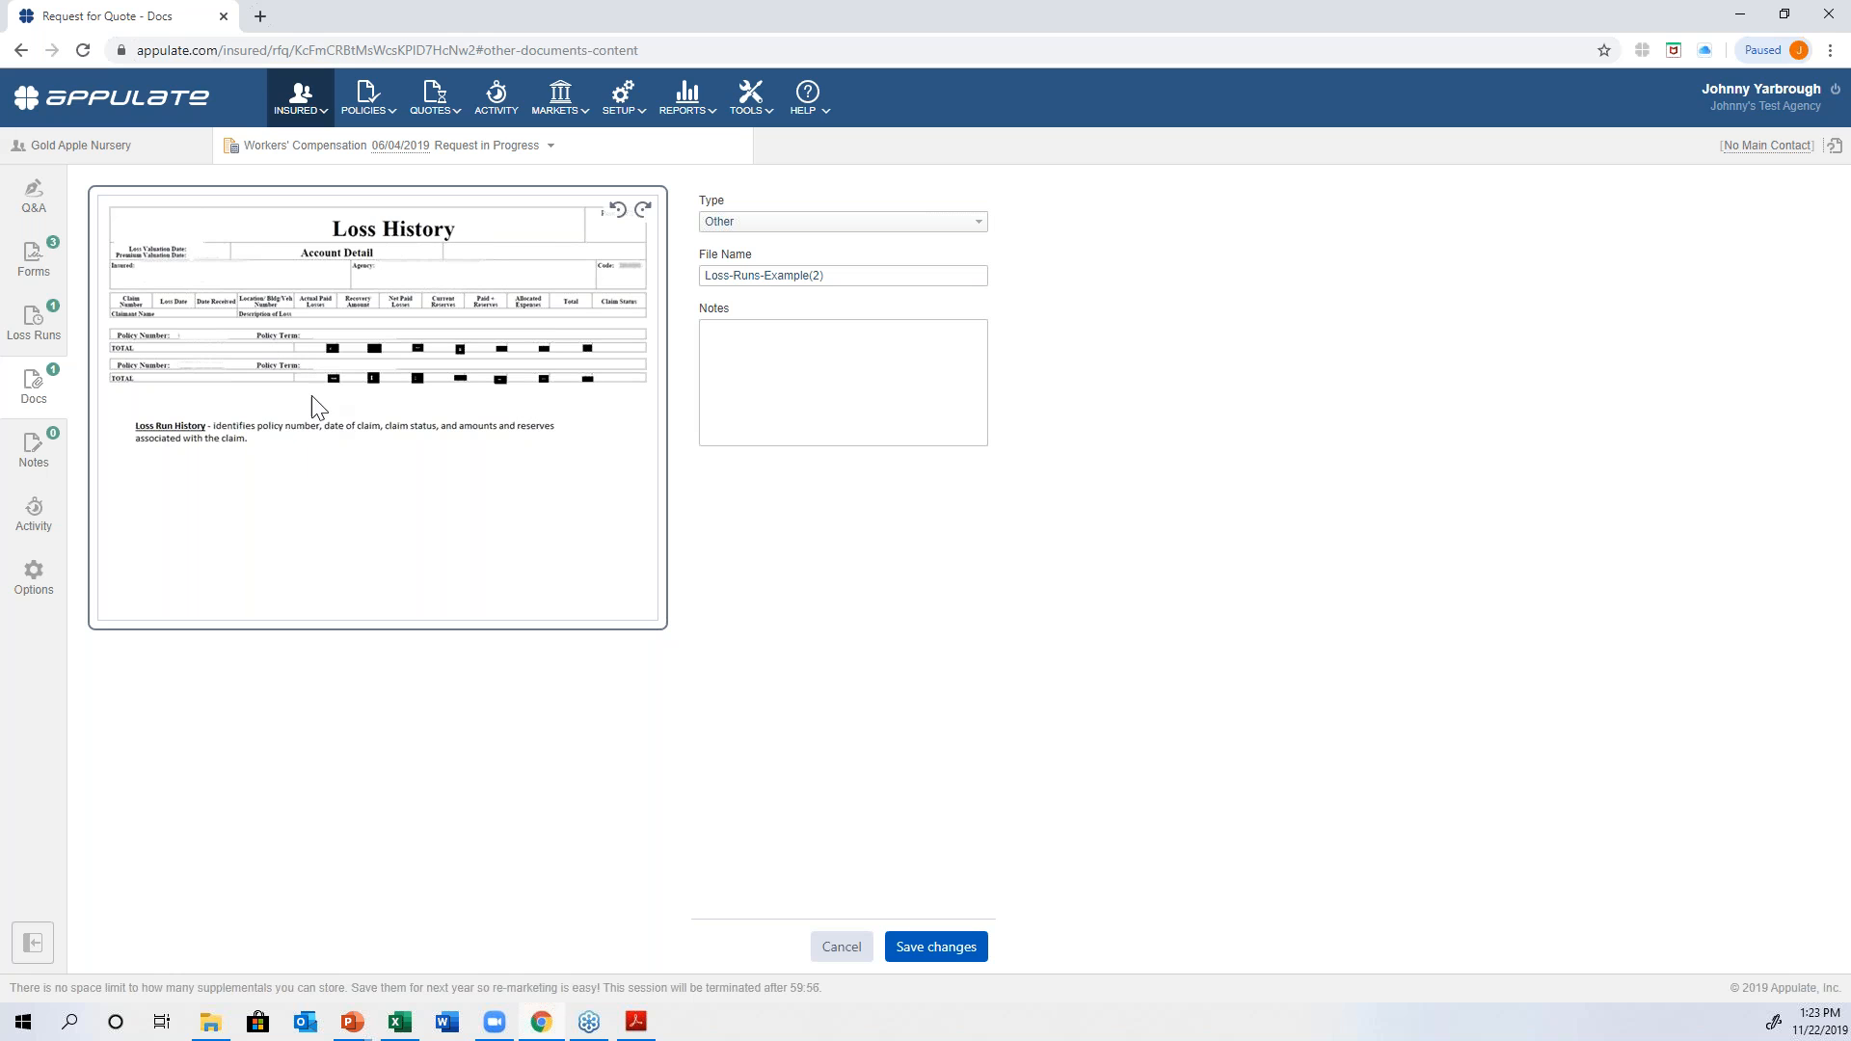
{"action": "left_click", "coordinate": [804, 222]}
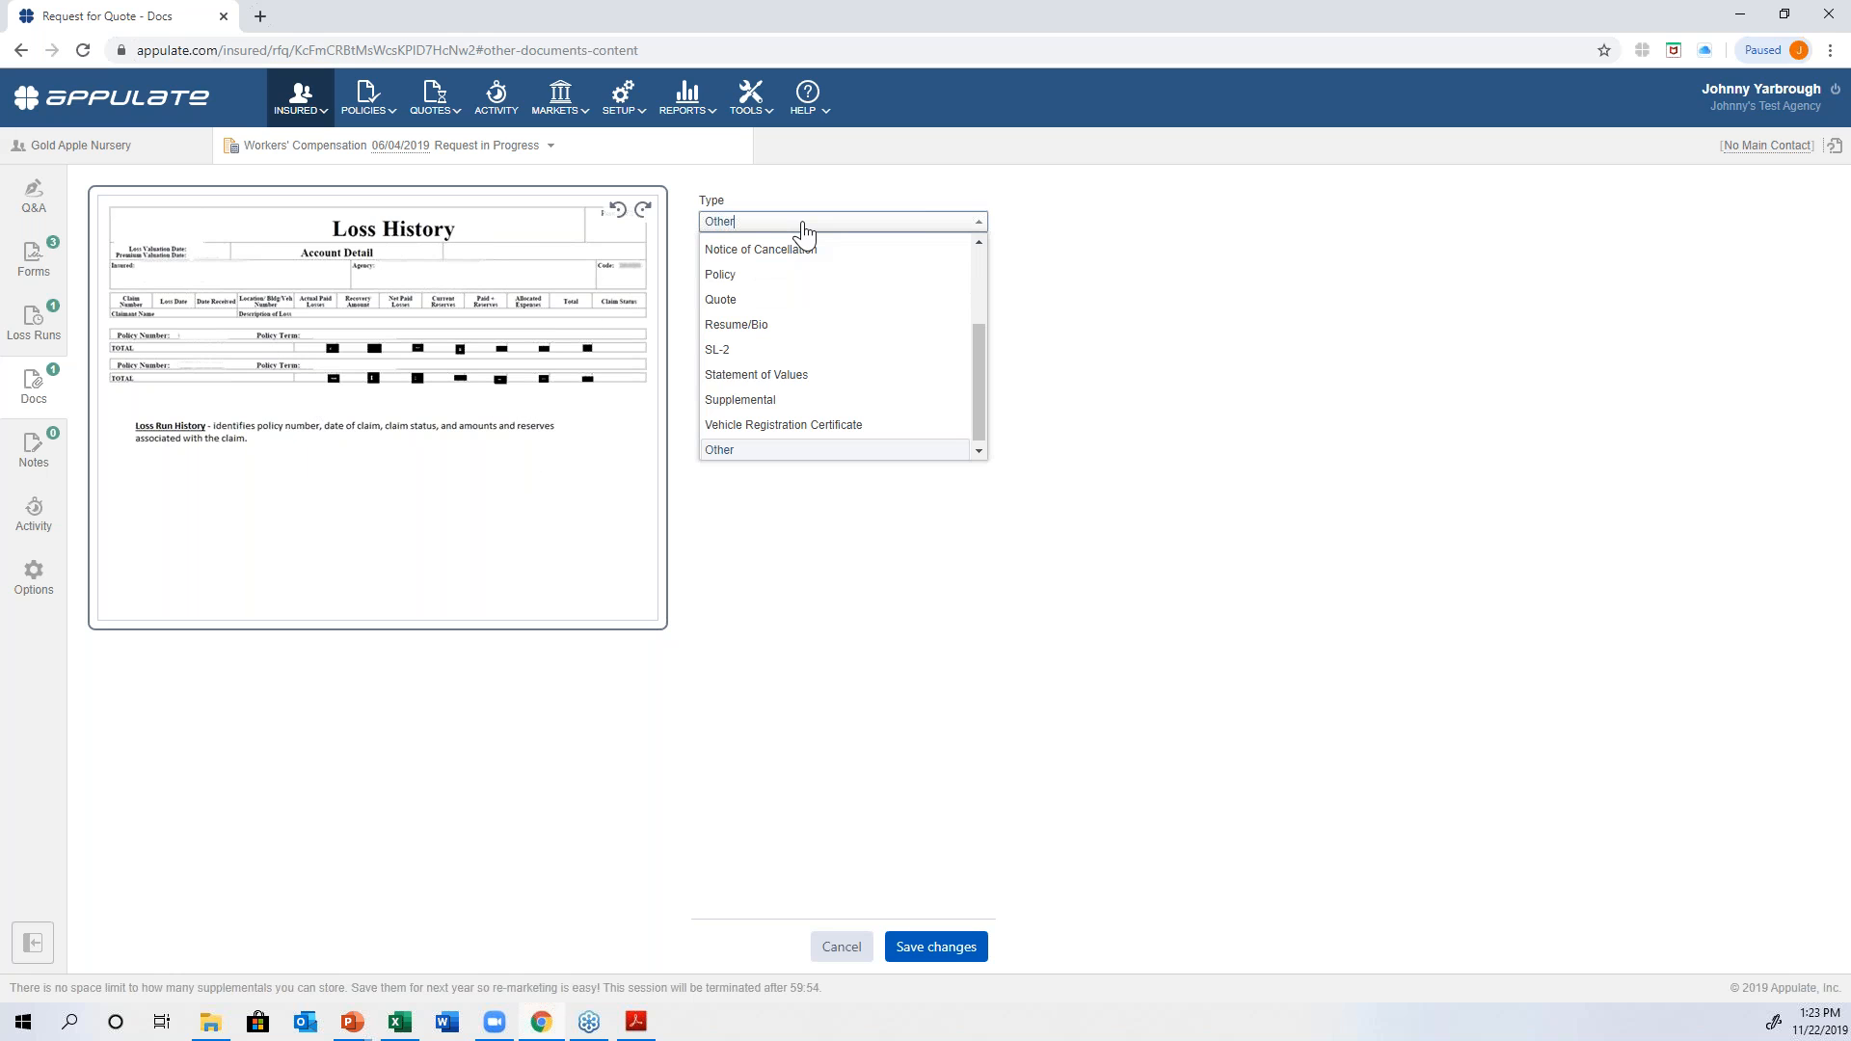
{"action": "left_click", "coordinate": [780, 328]}
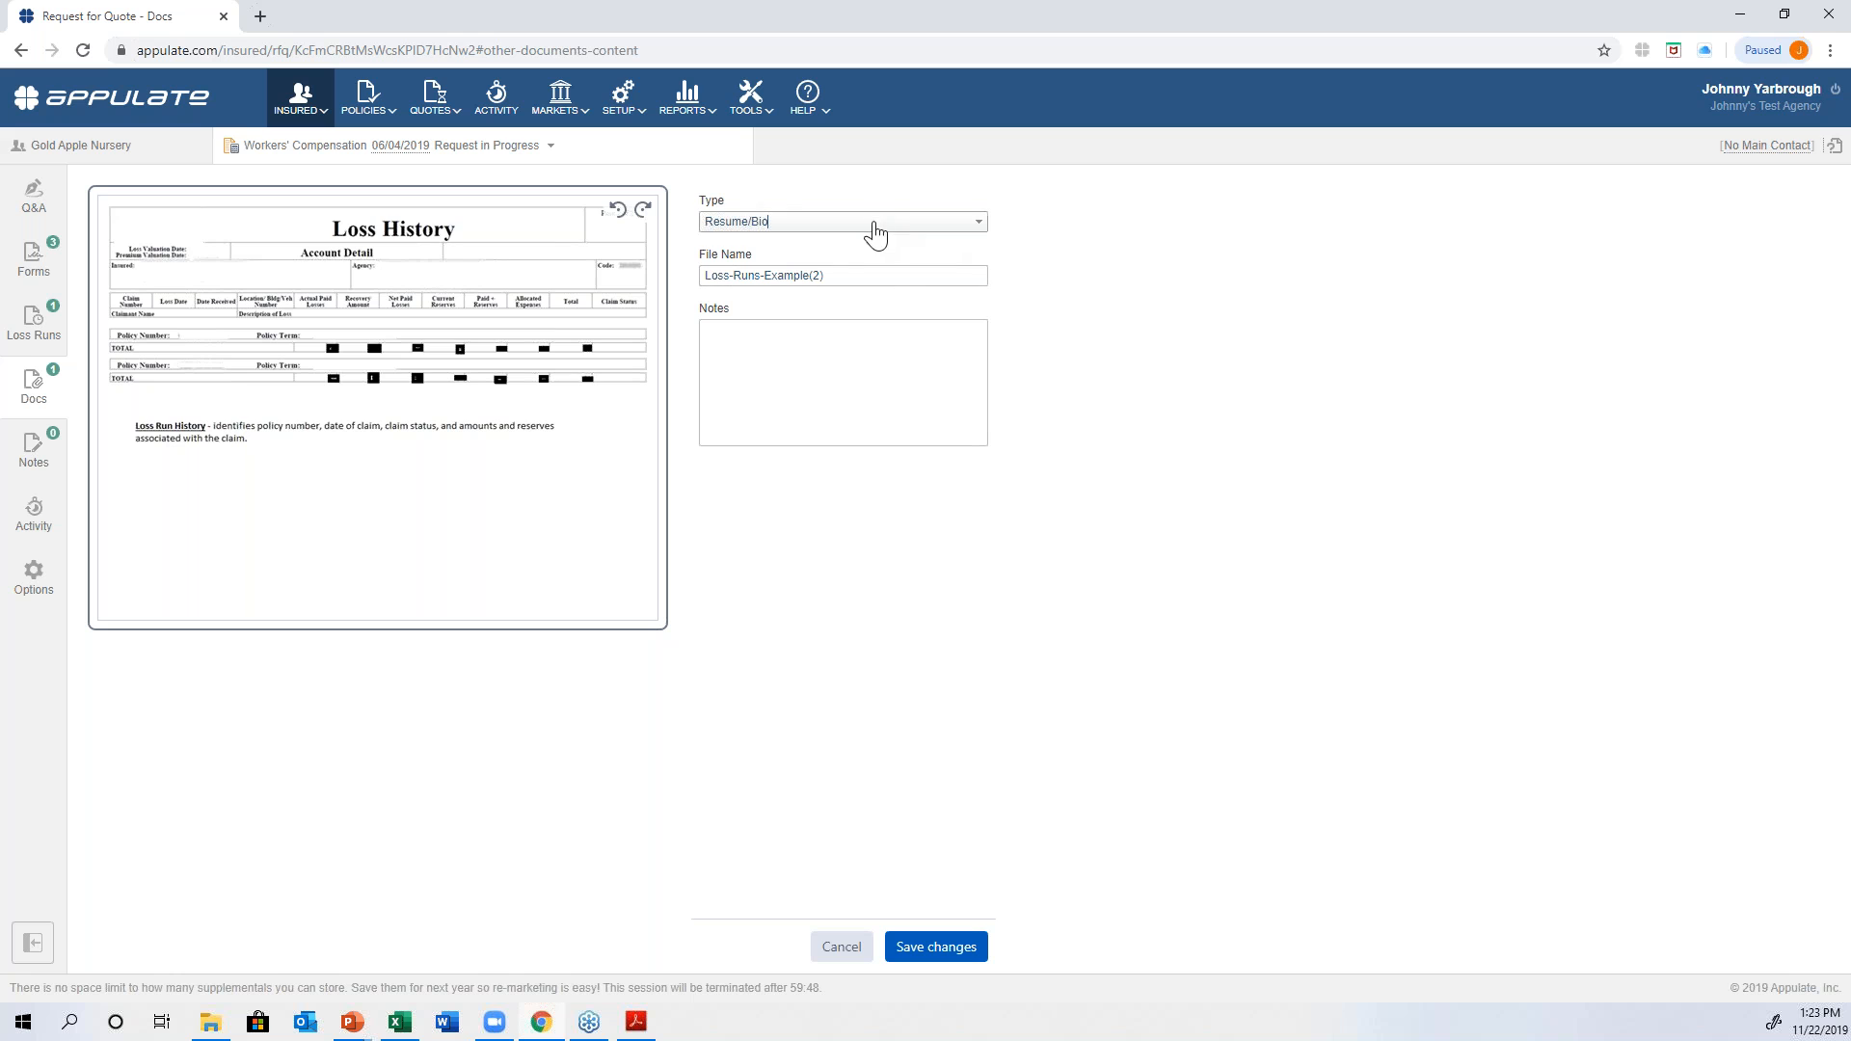
{"action": "left_click", "coordinate": [775, 365]}
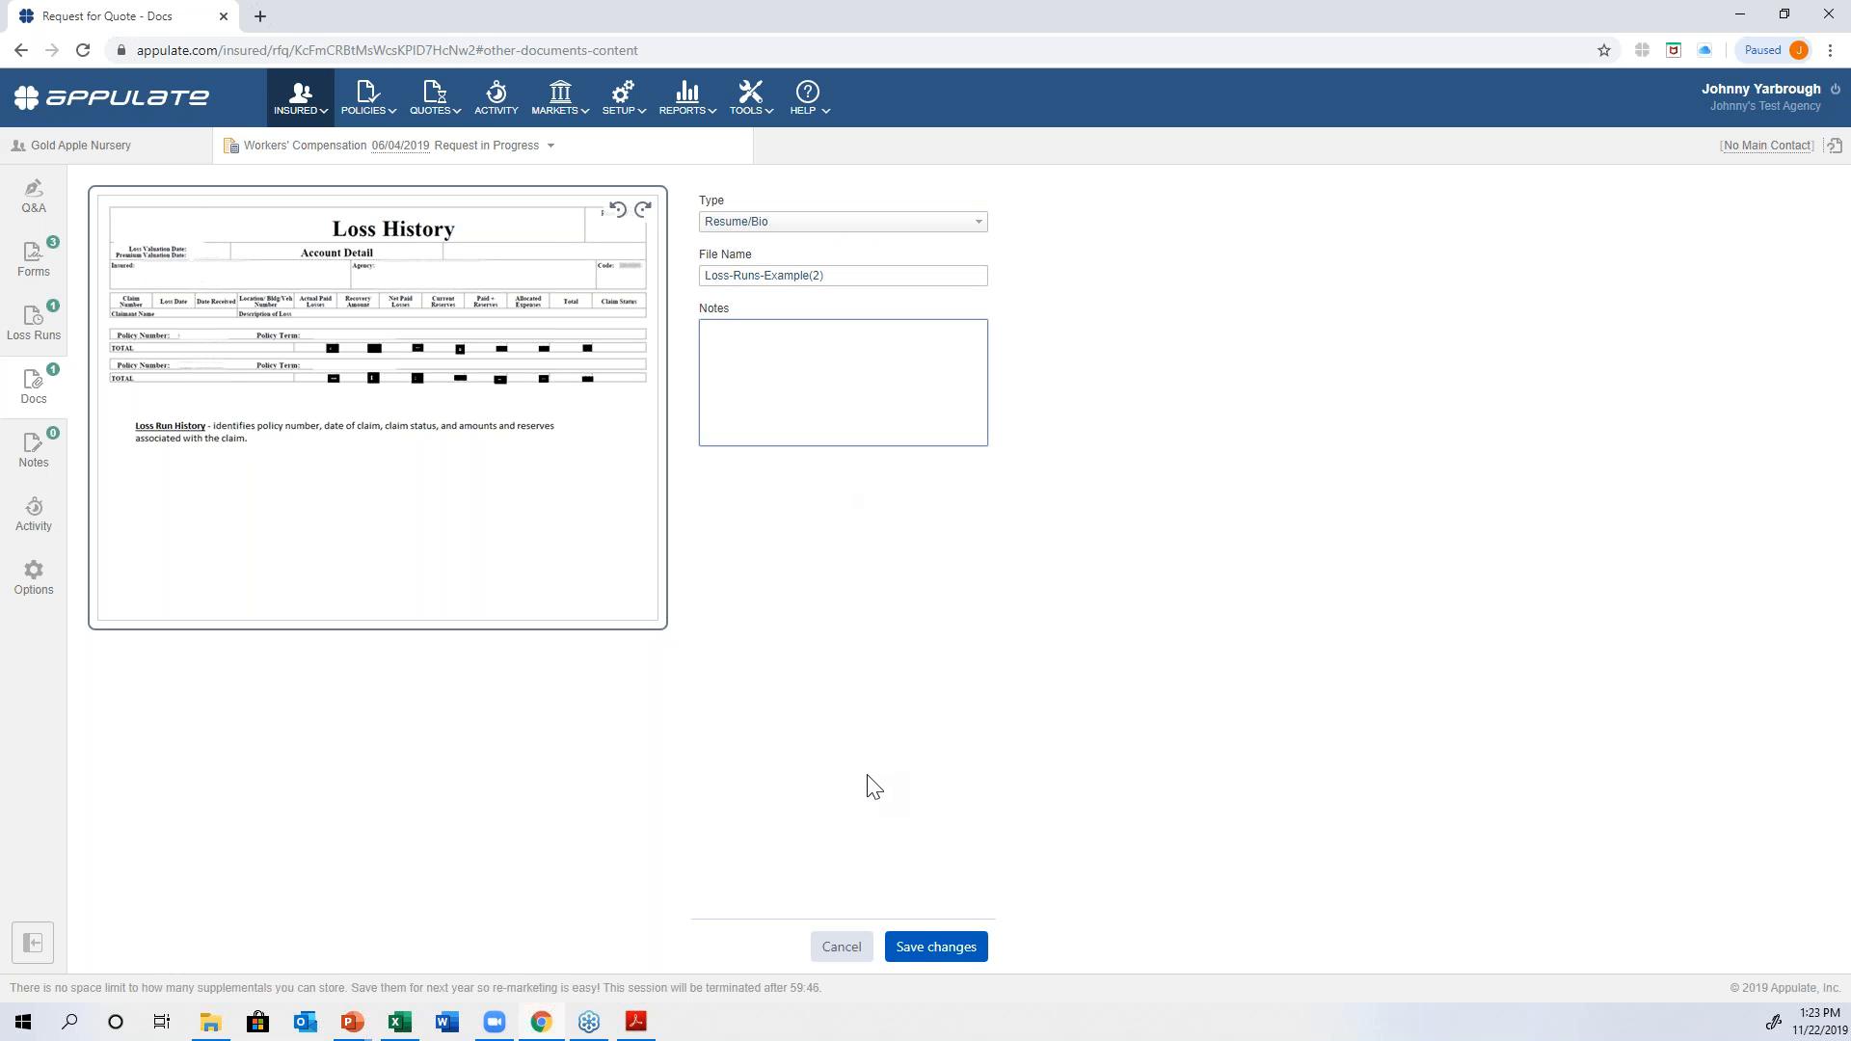
{"action": "left_click", "coordinate": [924, 946]}
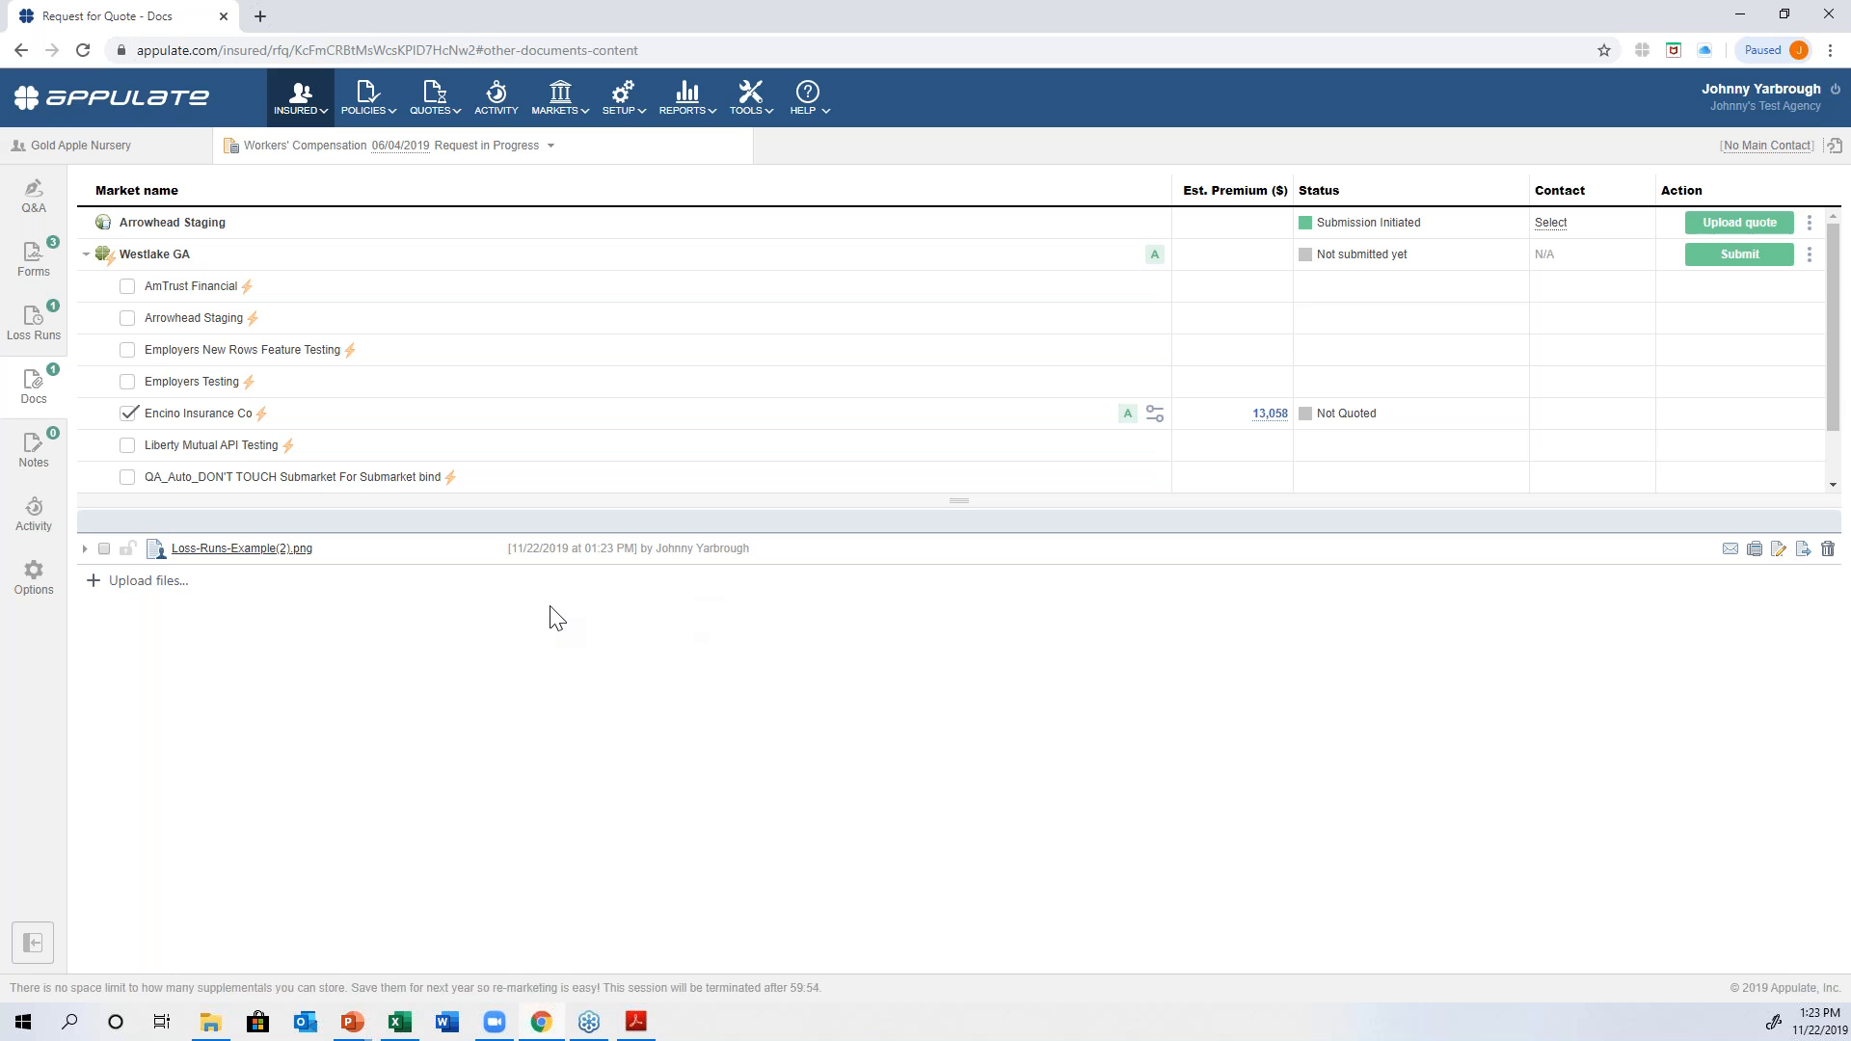
- Look over the attached loss runs and the Shared and Private notes areas, and return to the Q&A
{"action": "left_click", "coordinate": [31, 335]}
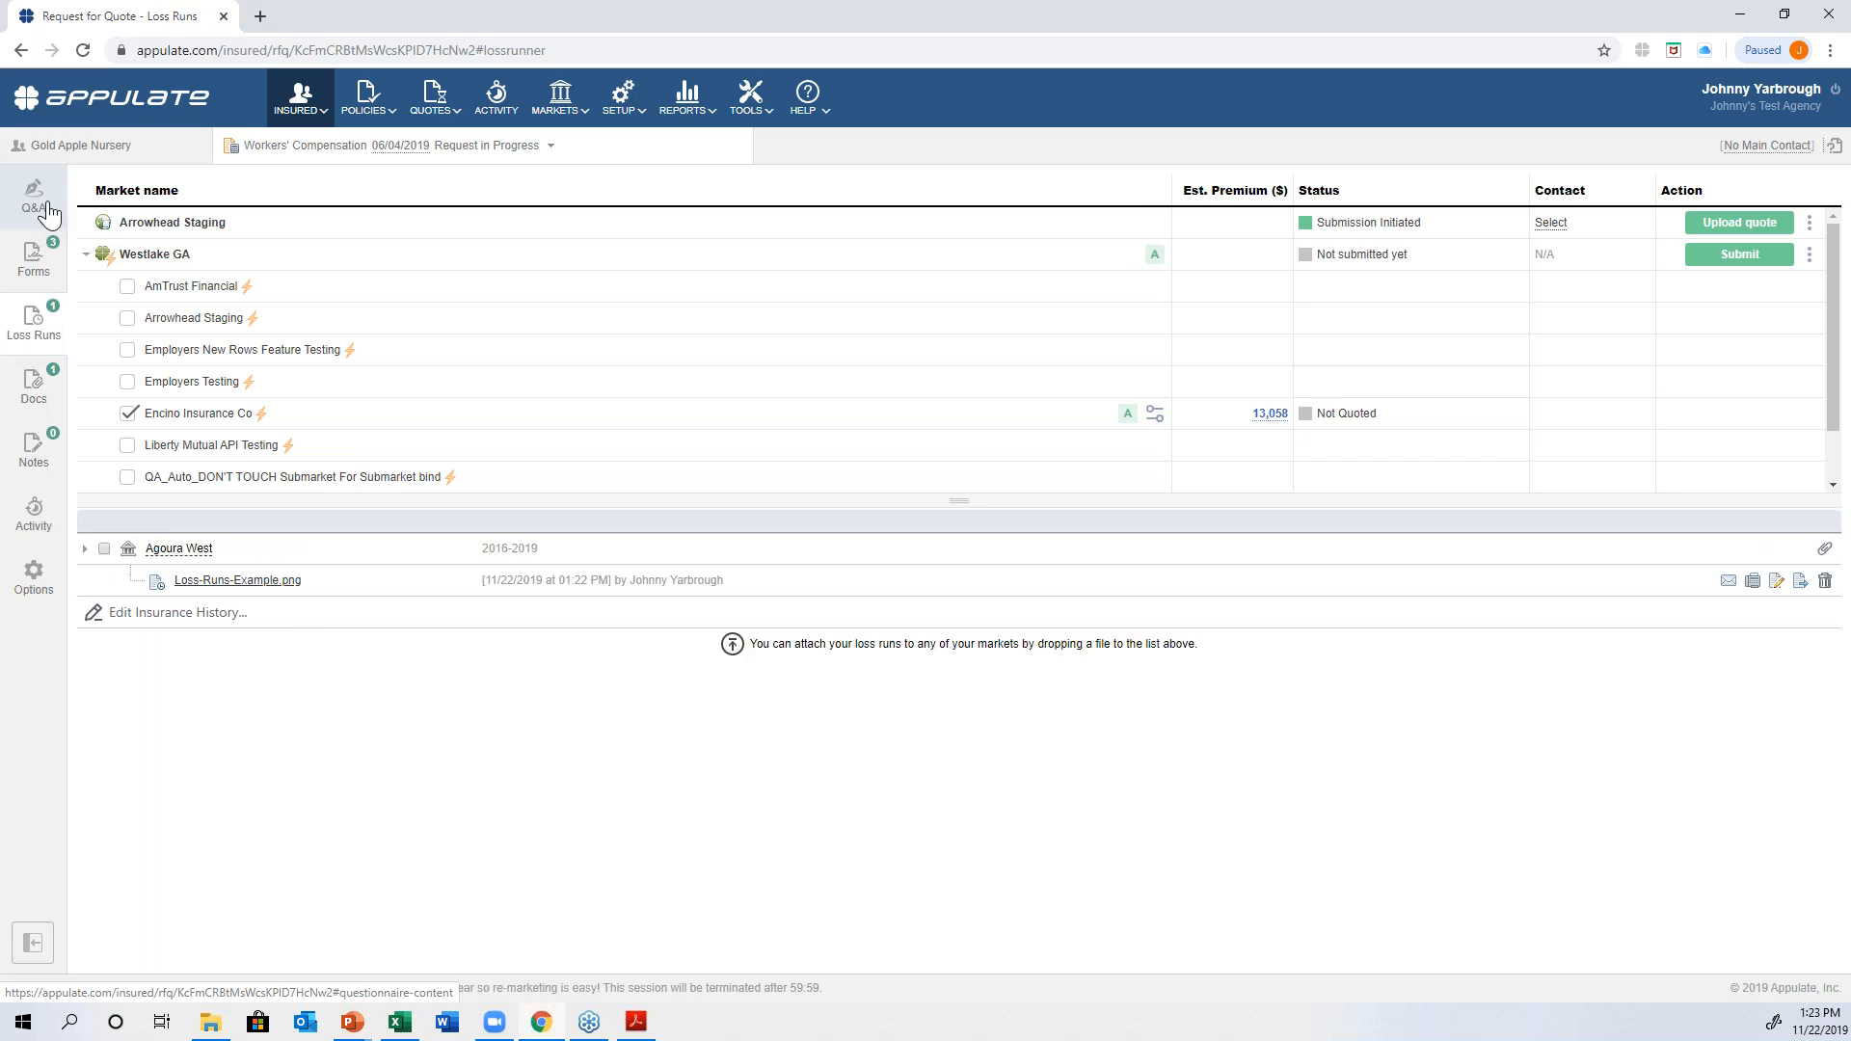
{"action": "left_click", "coordinate": [49, 214]}
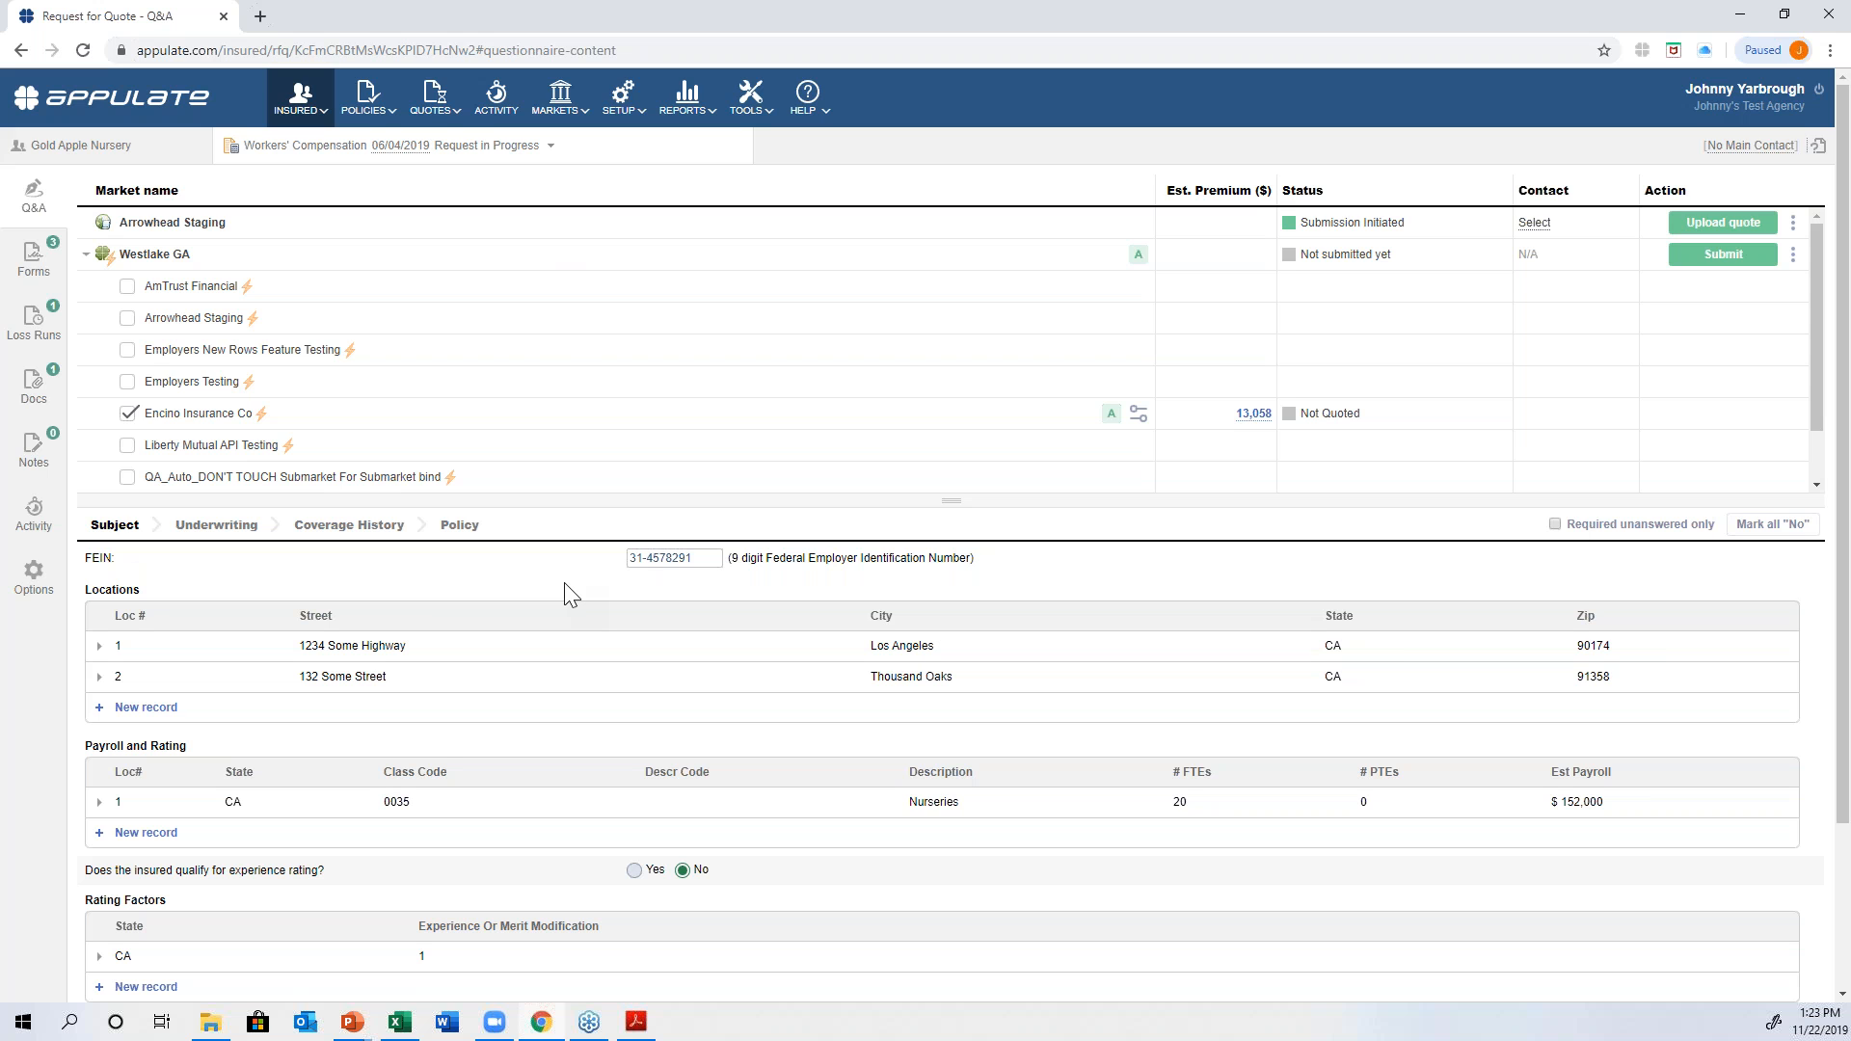
{"action": "left_click", "coordinate": [44, 467]}
{"action": "left_click", "coordinate": [202, 628]}
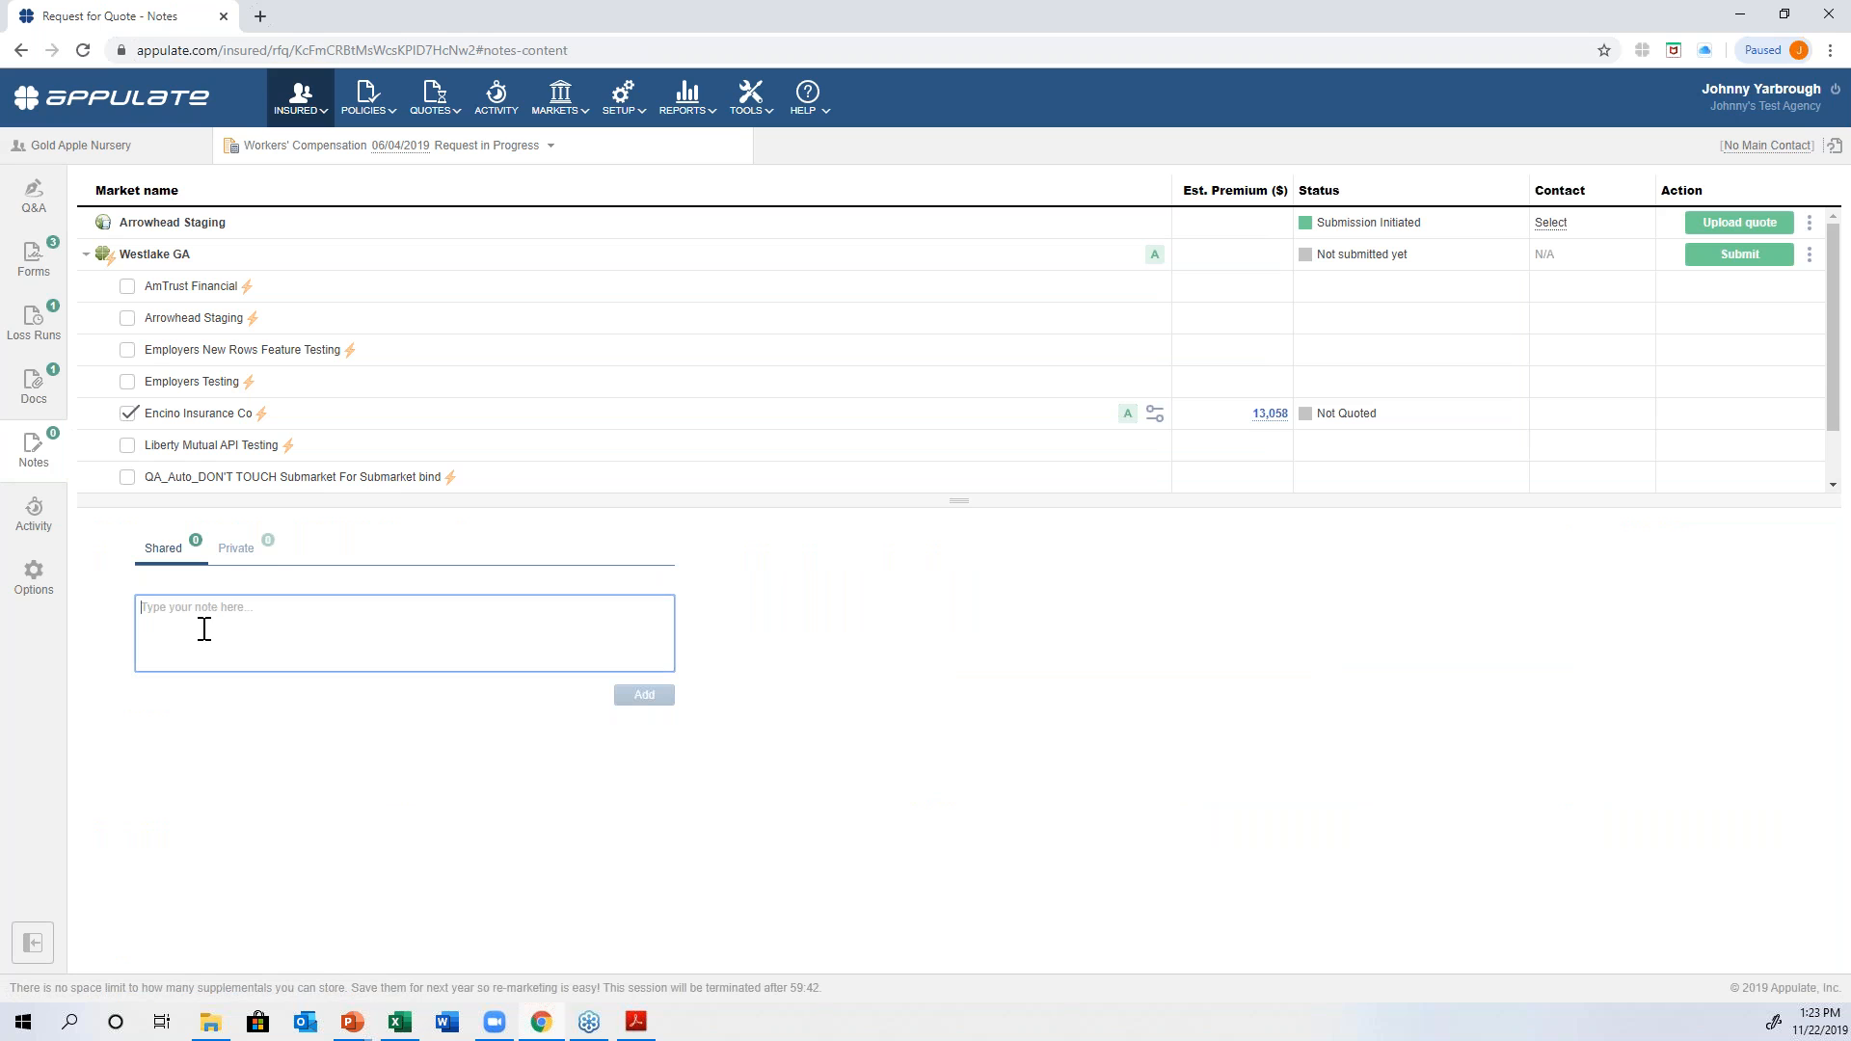
{"action": "left_click", "coordinate": [241, 559]}
{"action": "left_click", "coordinate": [249, 636]}
{"action": "left_click", "coordinate": [182, 557]}
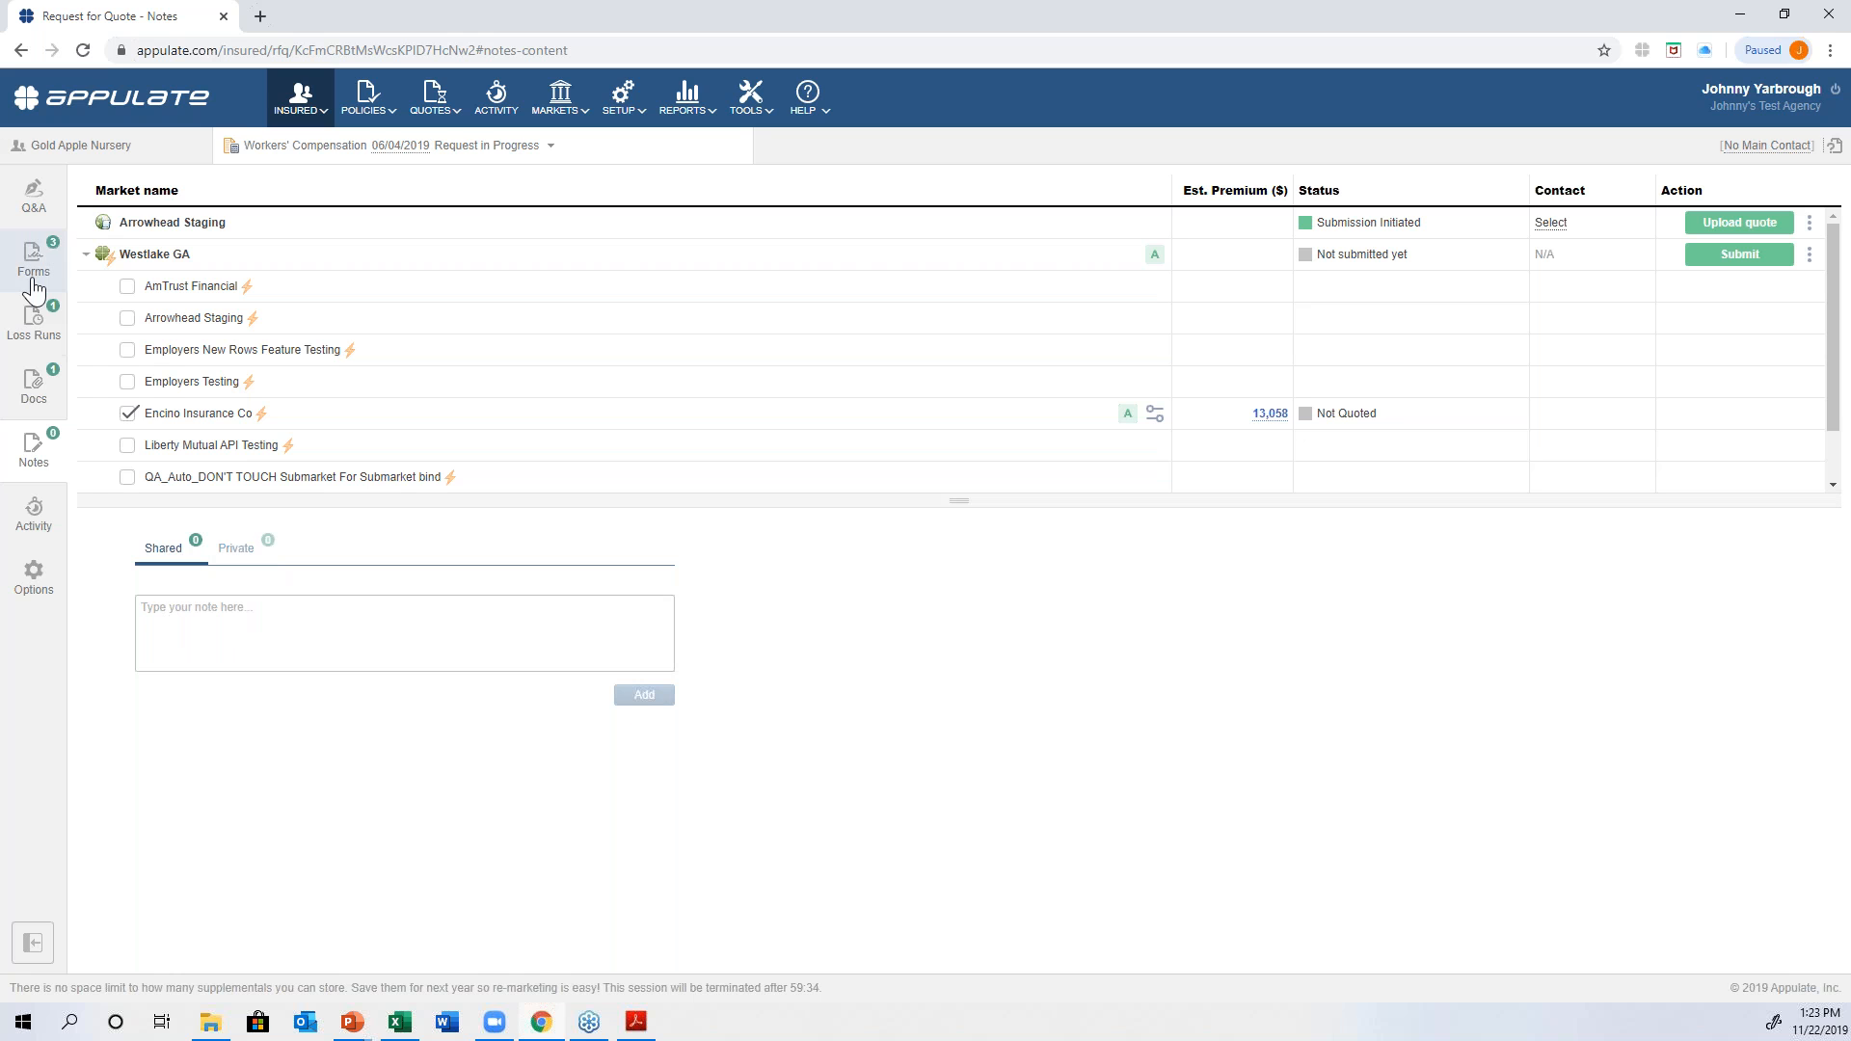
{"action": "left_click", "coordinate": [36, 221]}
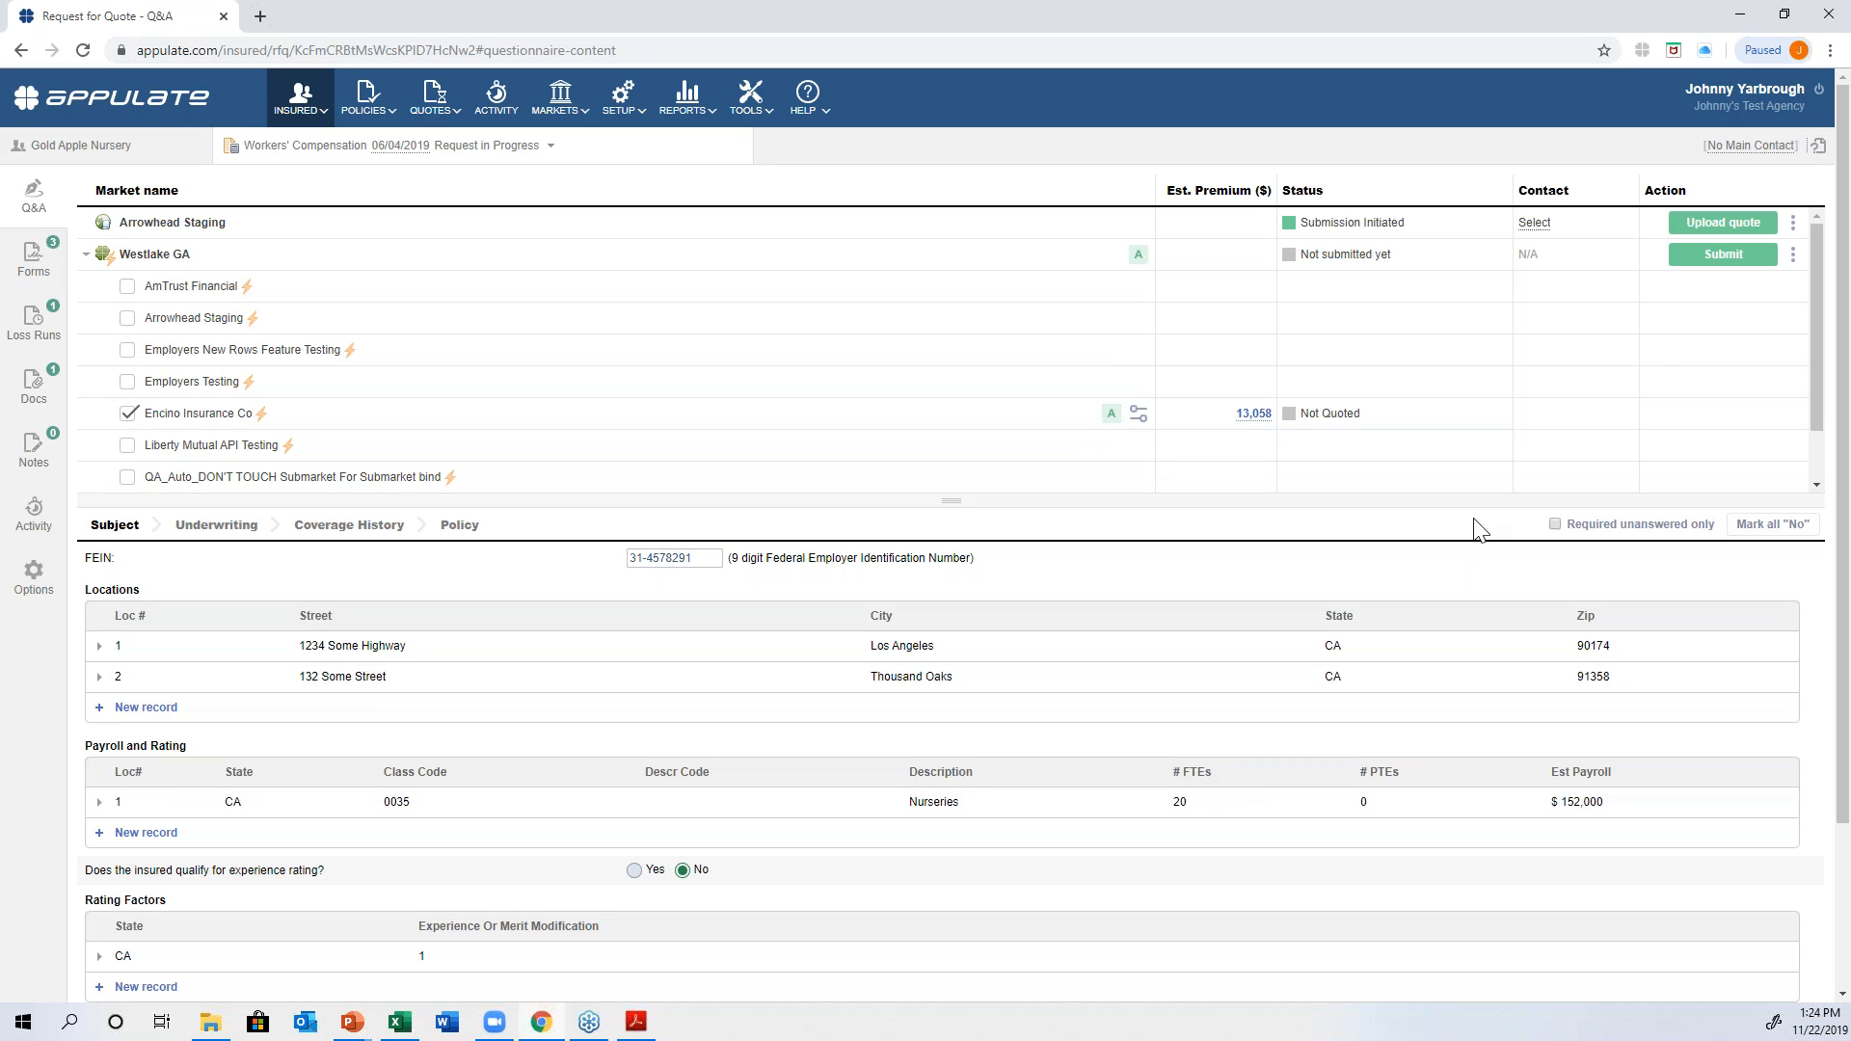
- Prepare a questionnaire request limited to unanswered questions for all markets, examine its email draft, and close it without sending
{"action": "left_click", "coordinate": [1819, 152]}
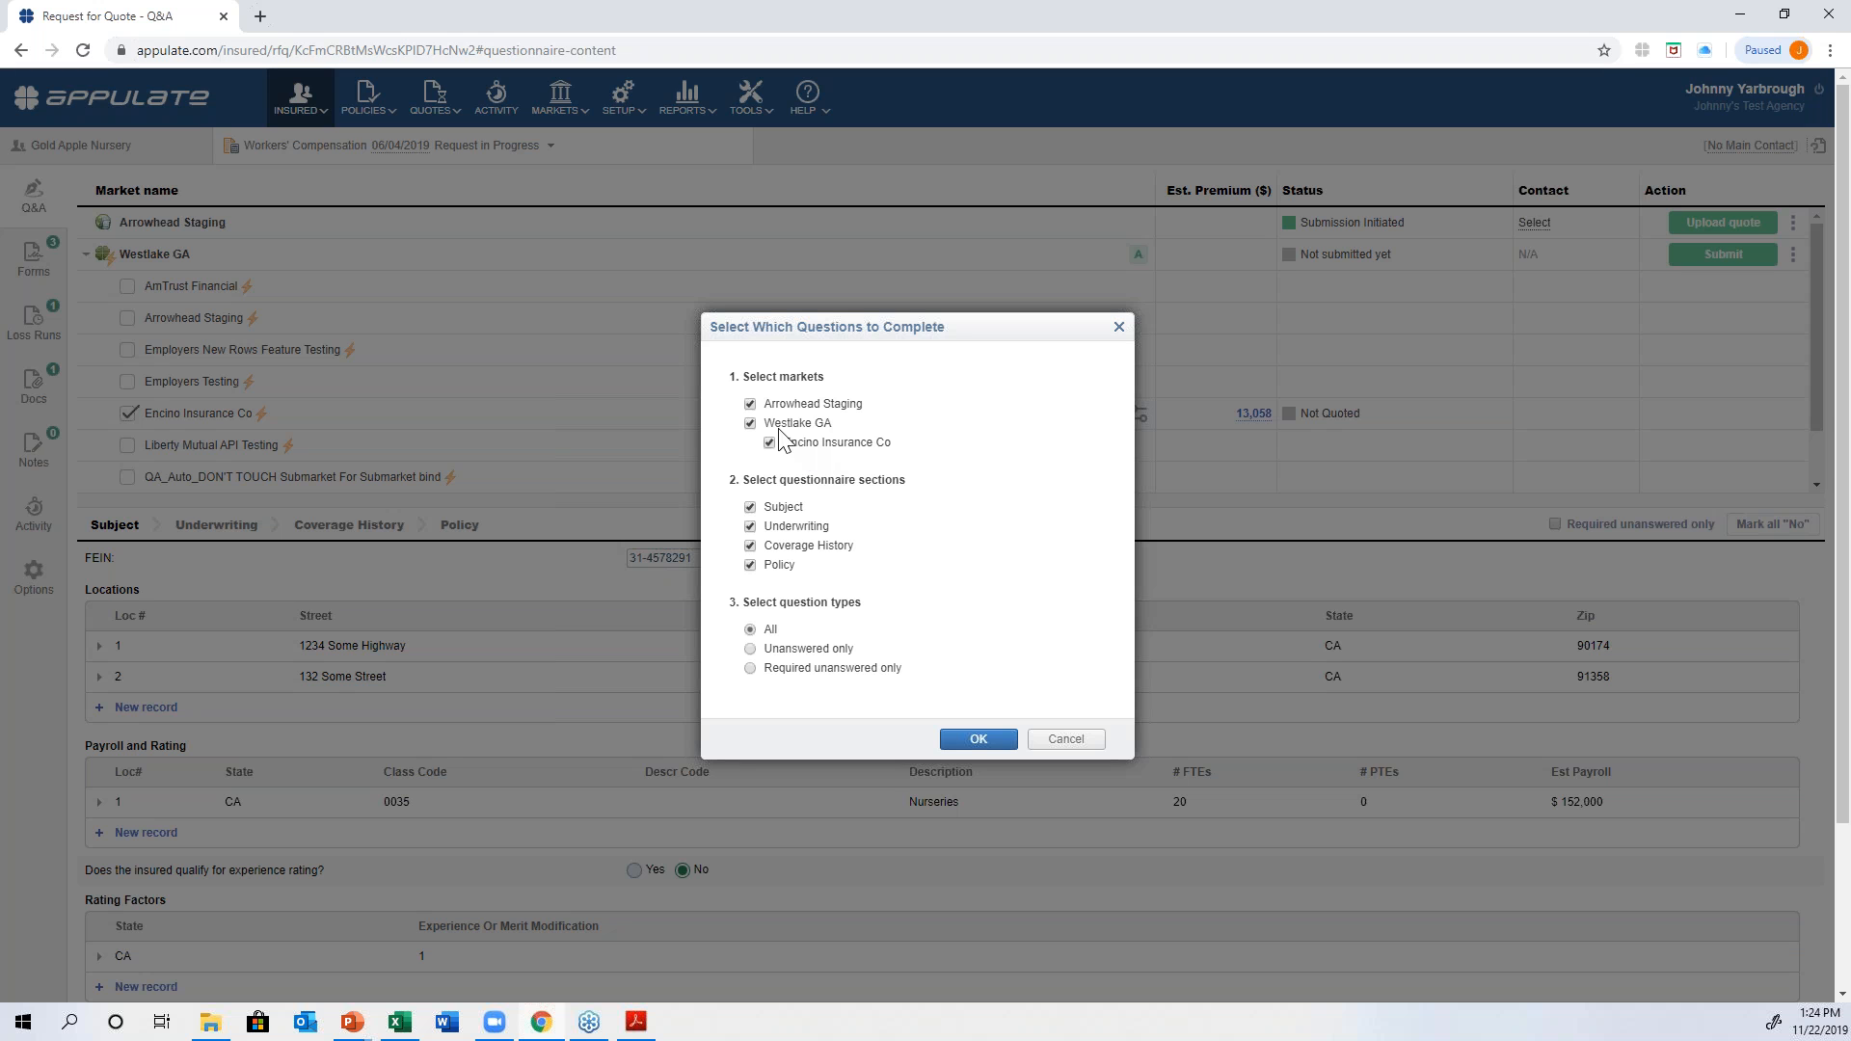
{"action": "left_click", "coordinate": [750, 649]}
{"action": "left_click", "coordinate": [977, 733]}
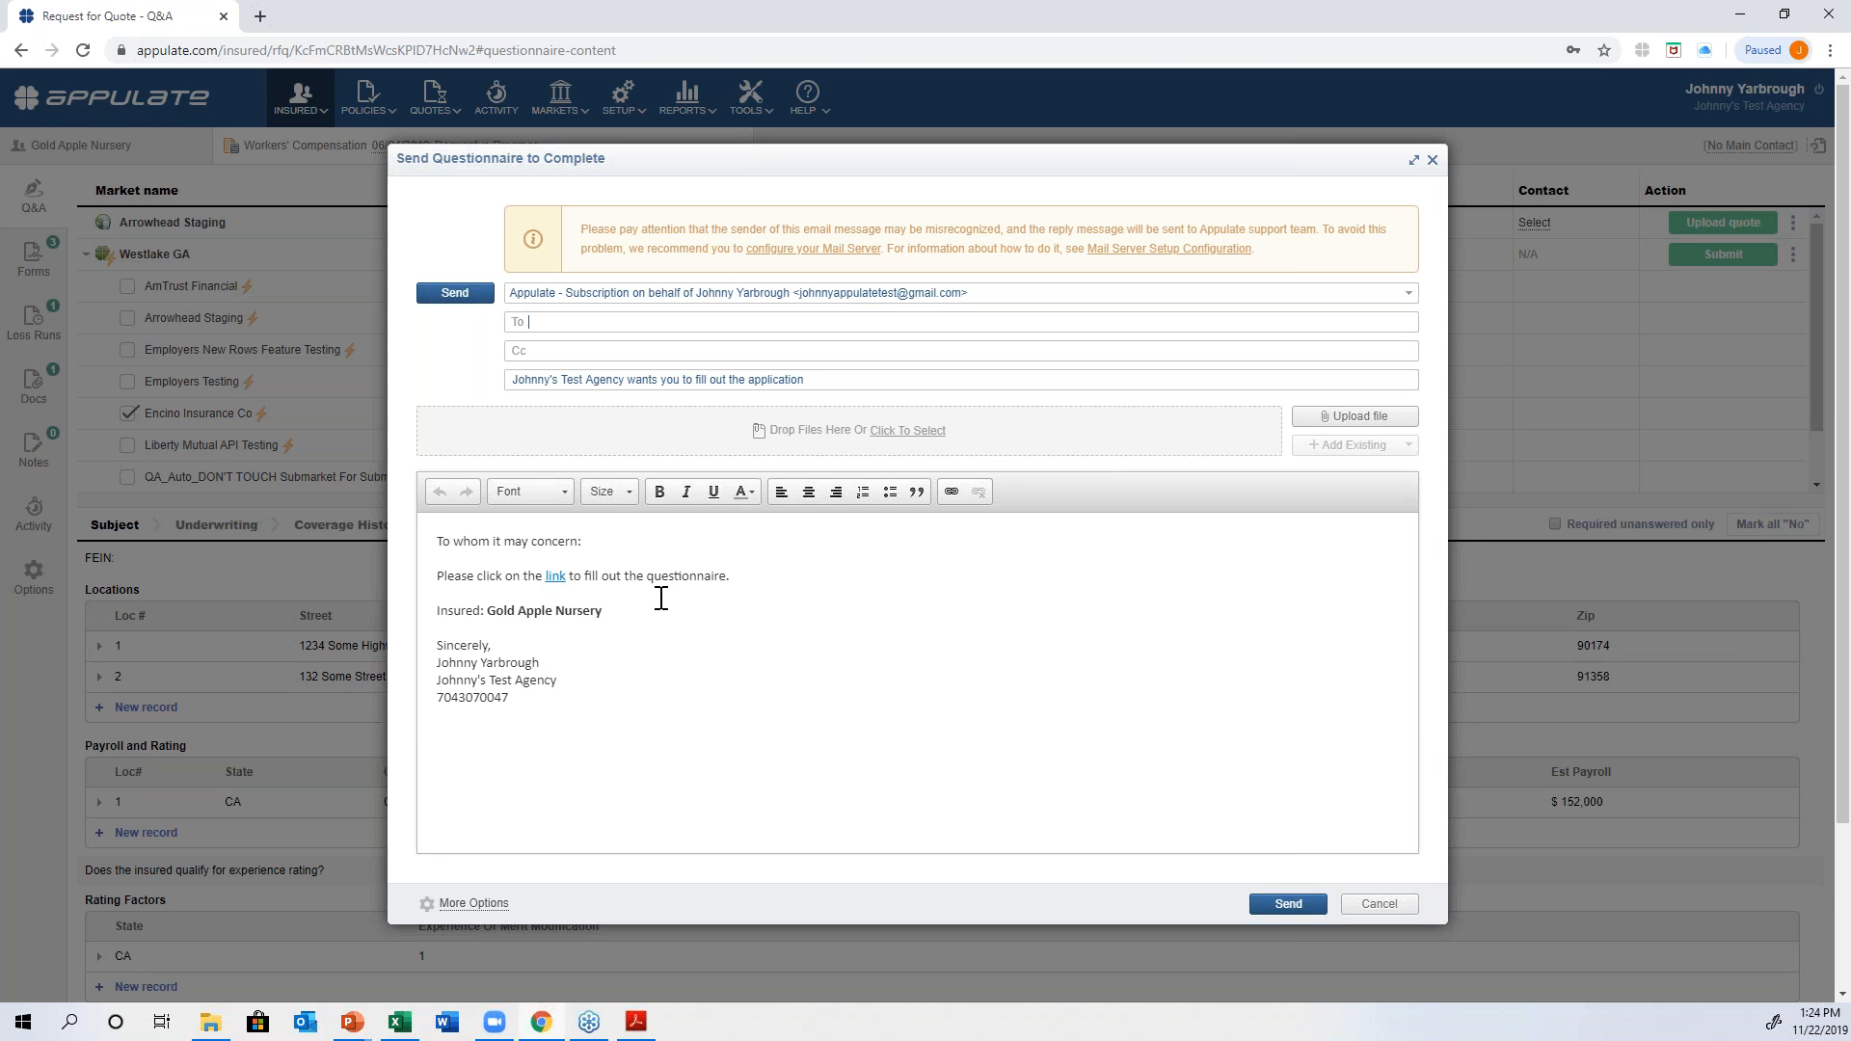
{"action": "left_click", "coordinate": [1432, 161]}
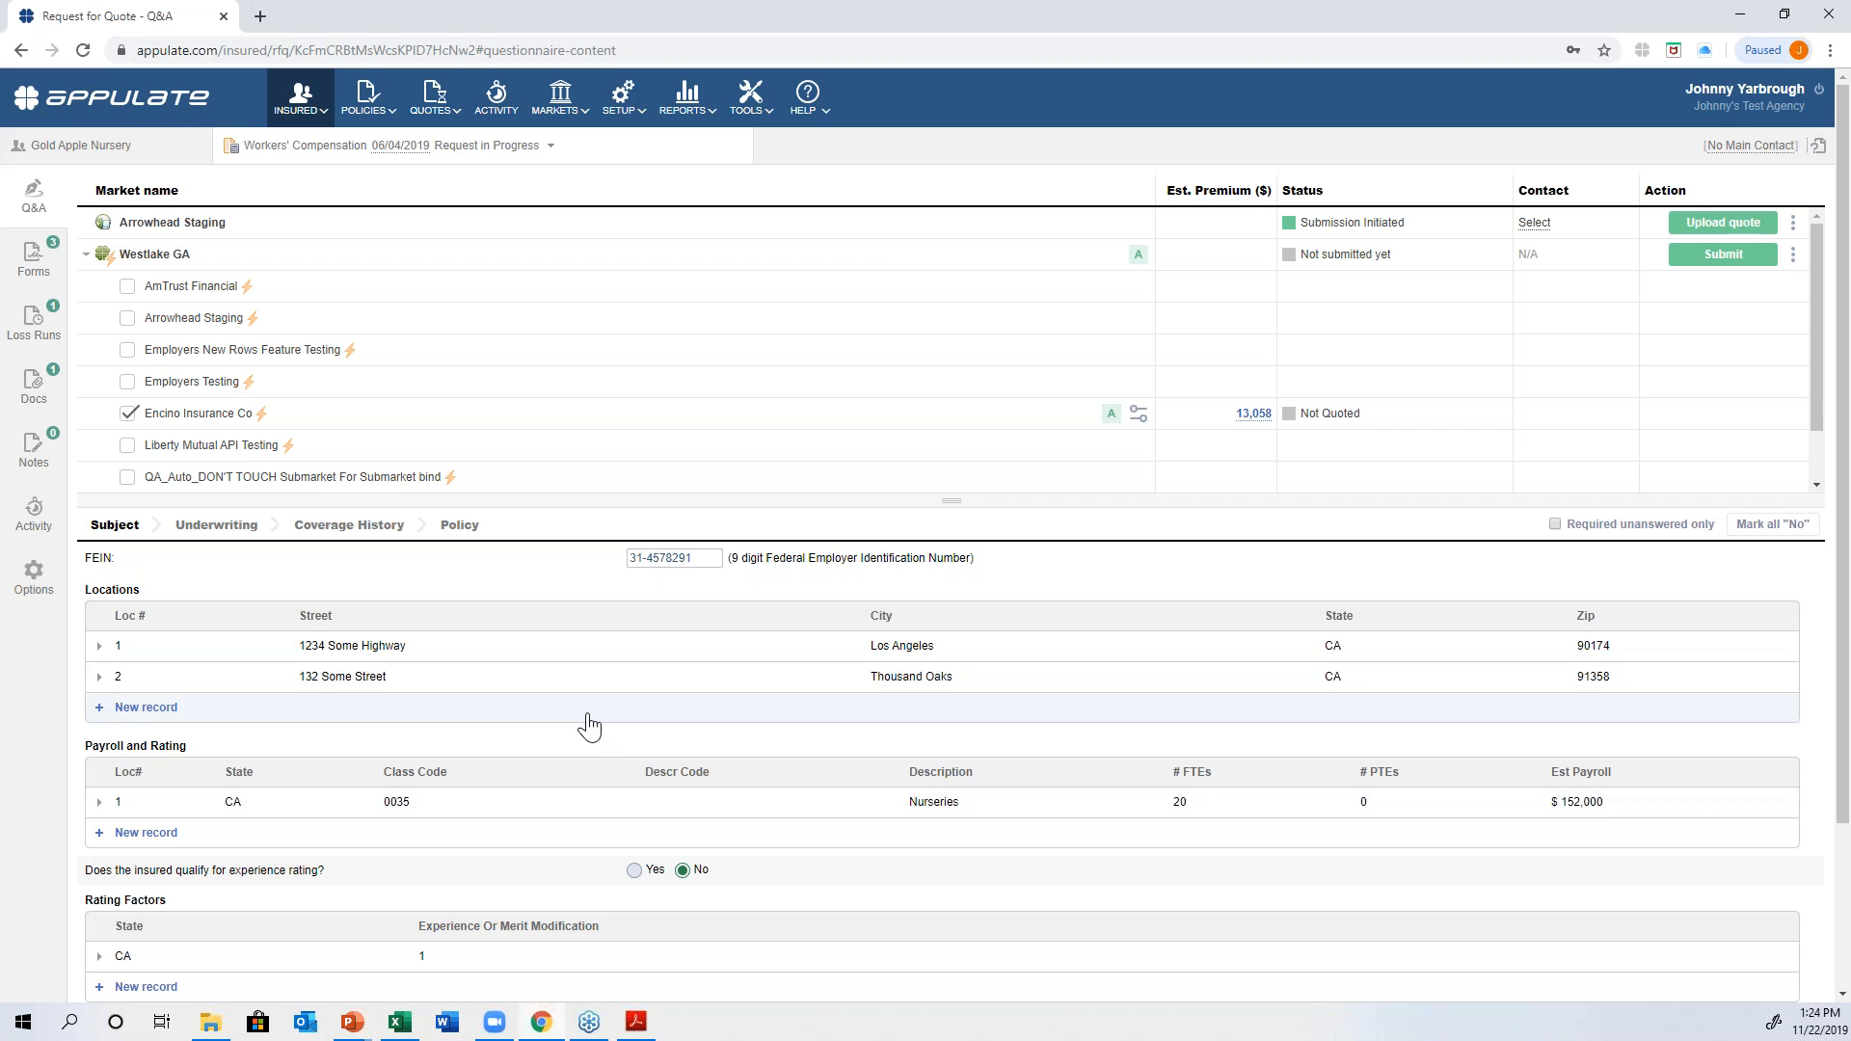
- Review the Coverage History and Policy sections and the available forms, and return to the Q&A
{"action": "scroll", "coordinate": [589, 728], "scroll_direction": "down", "scroll_amount": 1}
{"action": "scroll", "coordinate": [434, 627], "scroll_direction": "up", "scroll_amount": 1}
{"action": "left_click", "coordinate": [363, 530]}
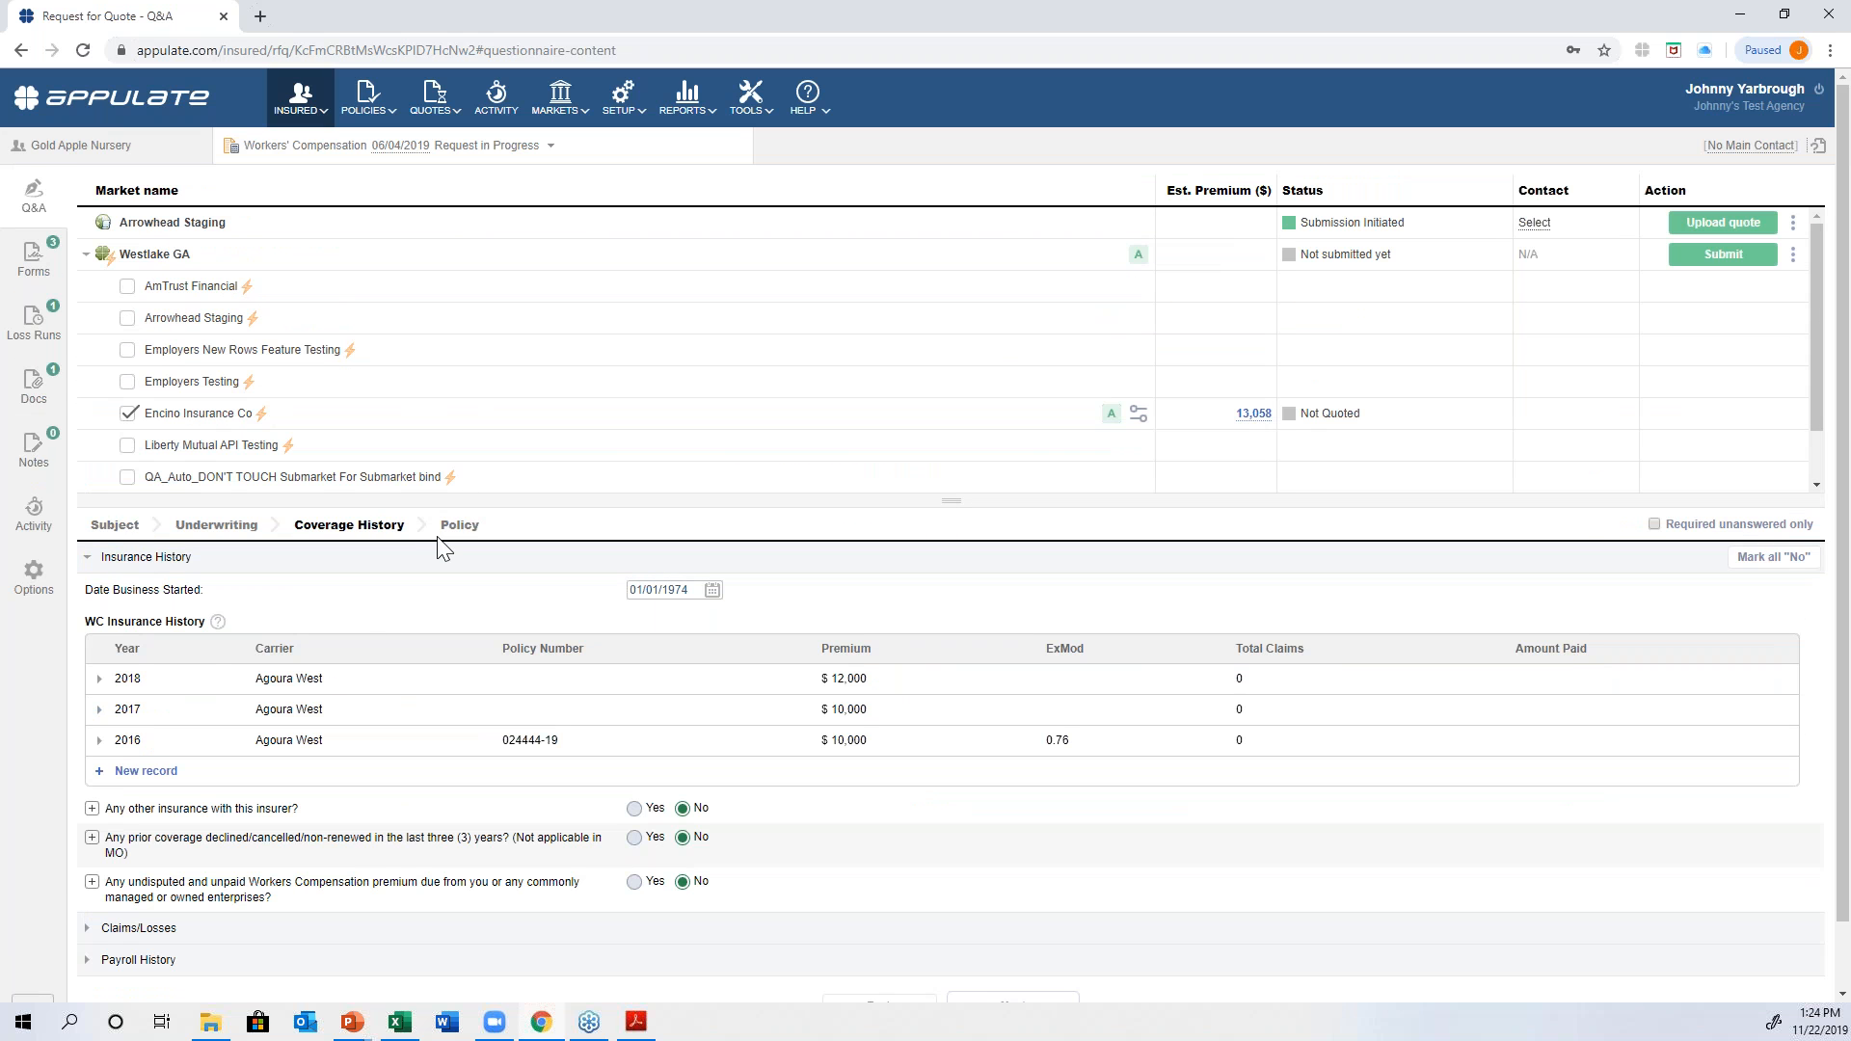
{"action": "left_click", "coordinate": [449, 531]}
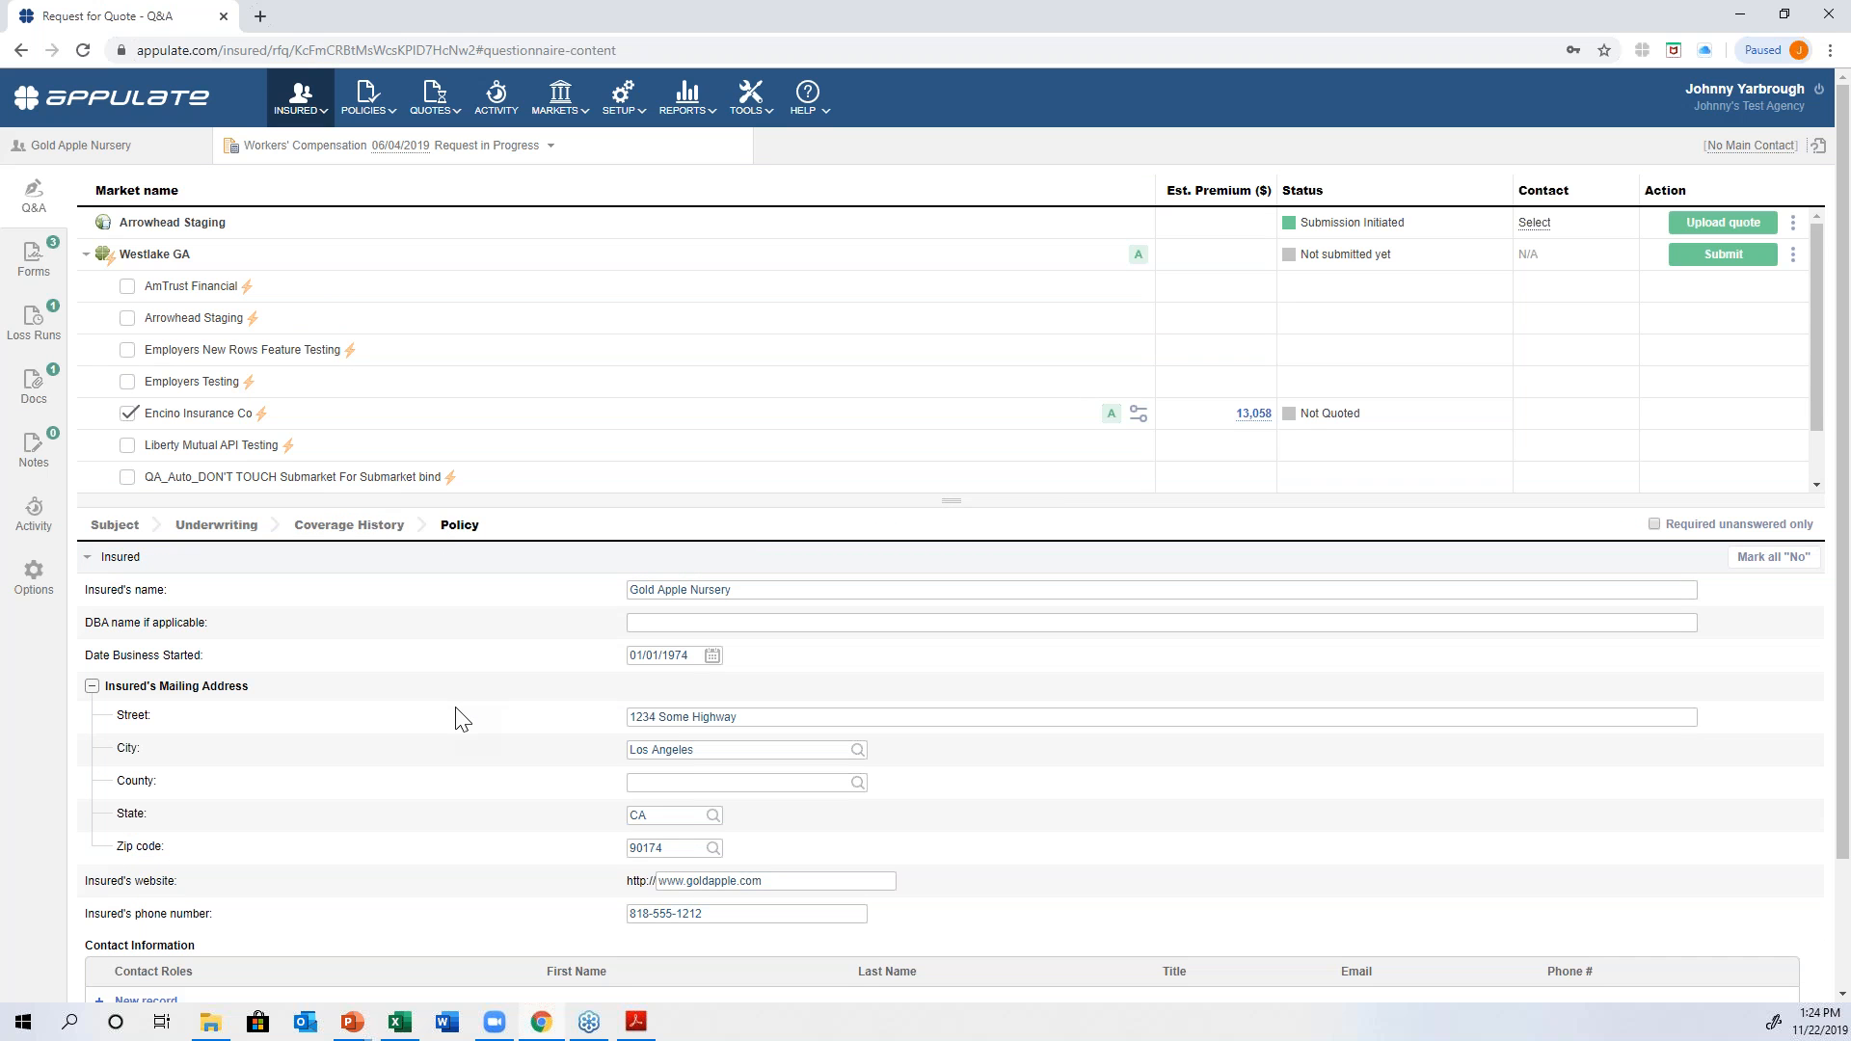
{"action": "scroll", "coordinate": [461, 718], "scroll_direction": "down", "scroll_amount": 2}
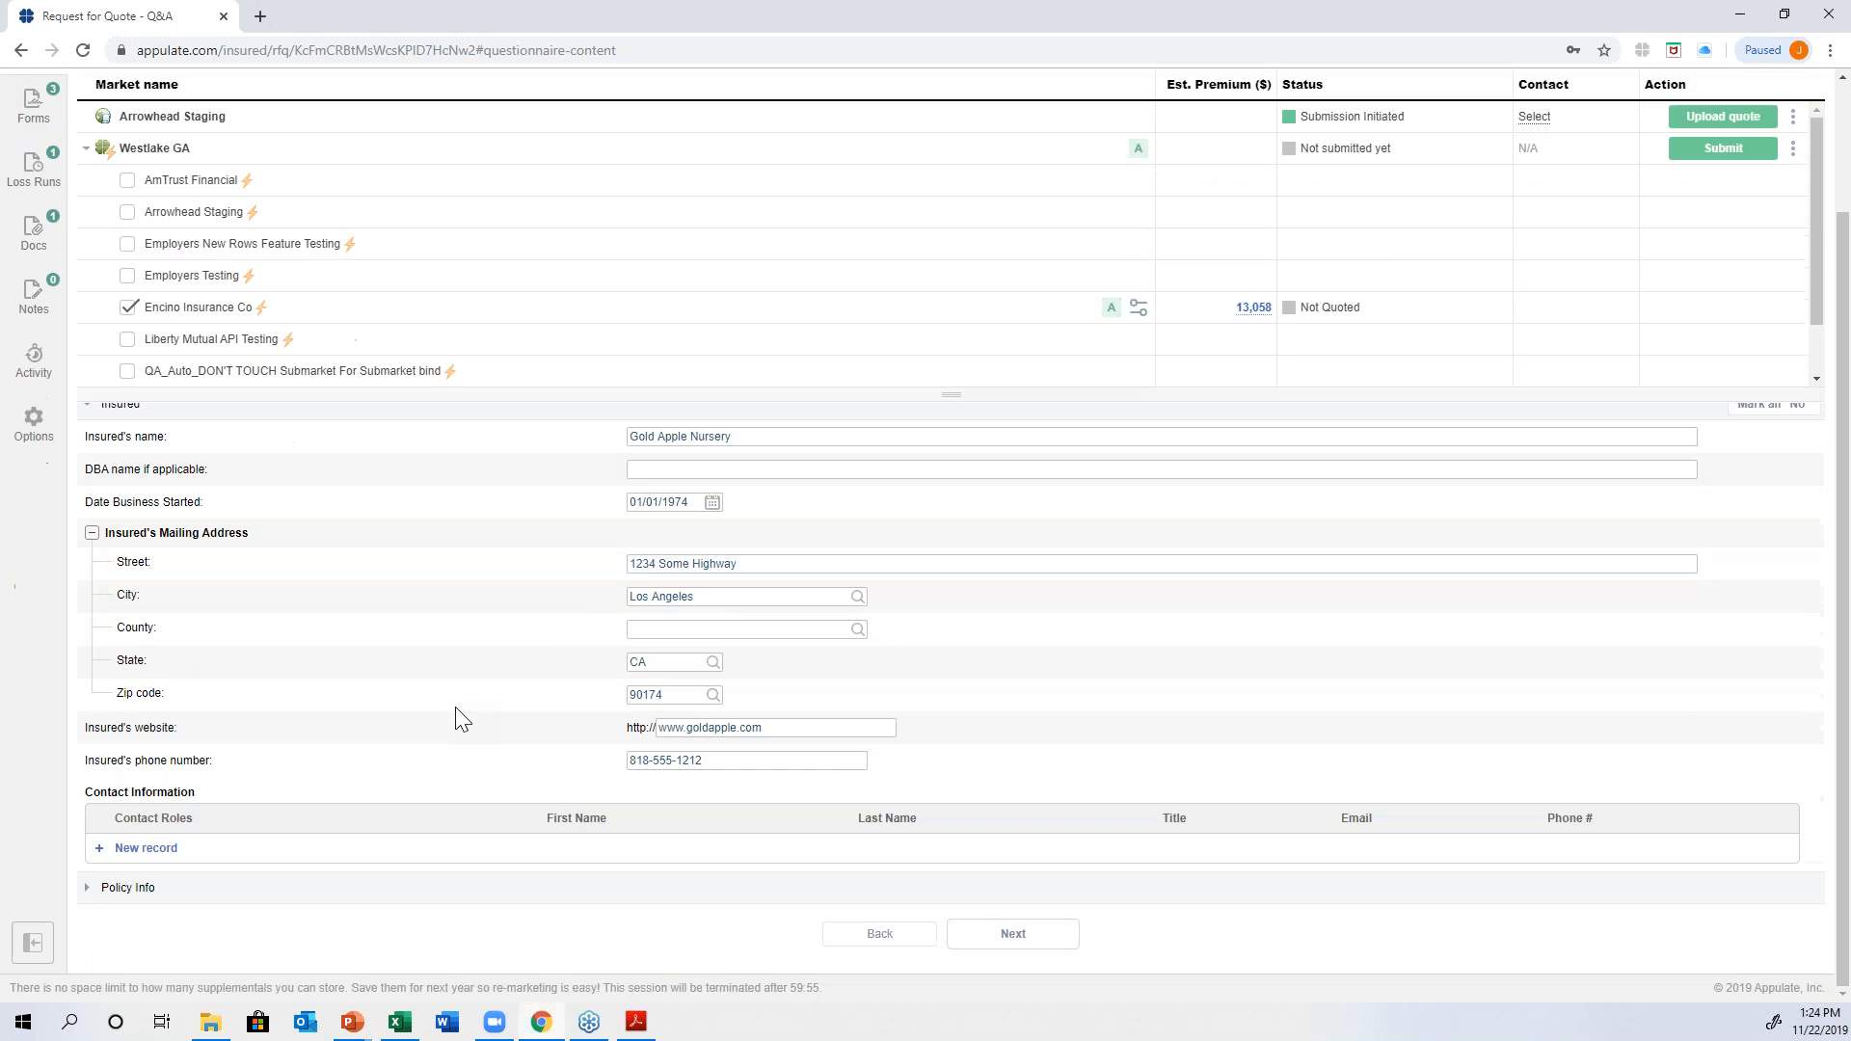
{"action": "scroll", "coordinate": [462, 719], "scroll_direction": "up", "scroll_amount": 2}
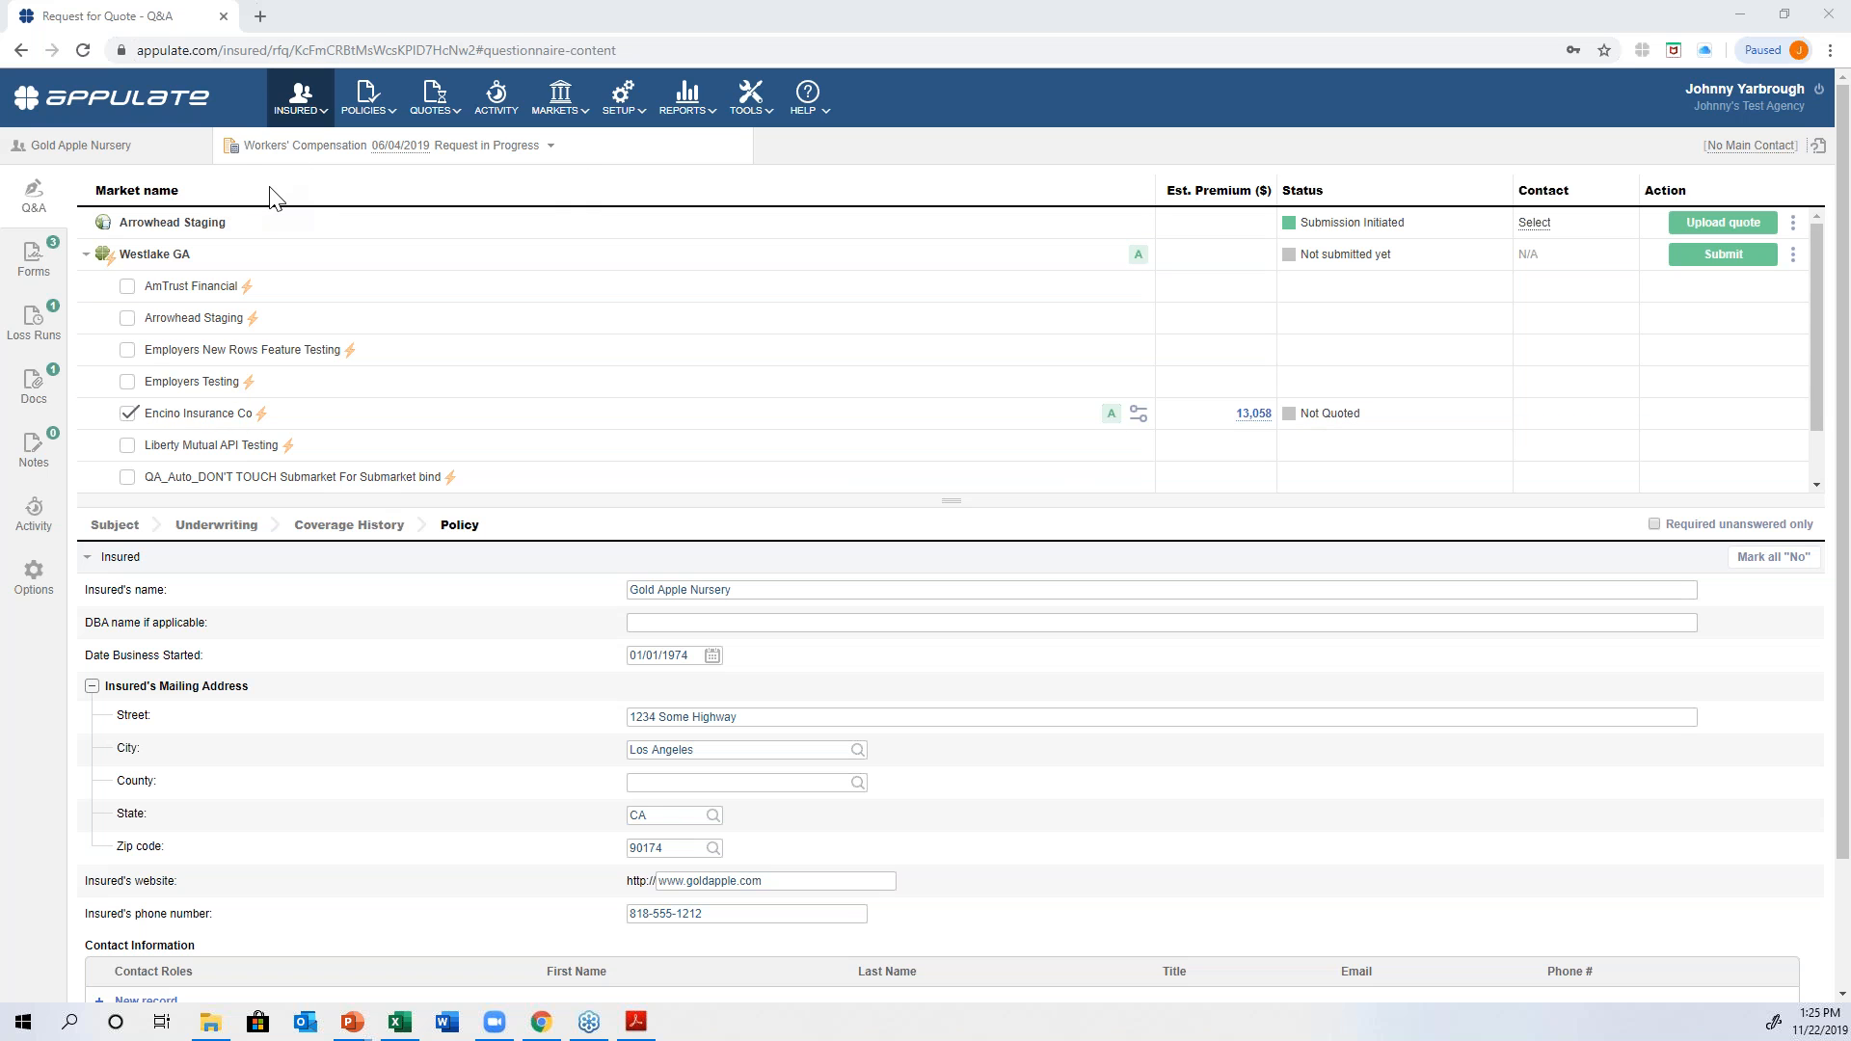
{"action": "left_click", "coordinate": [44, 265]}
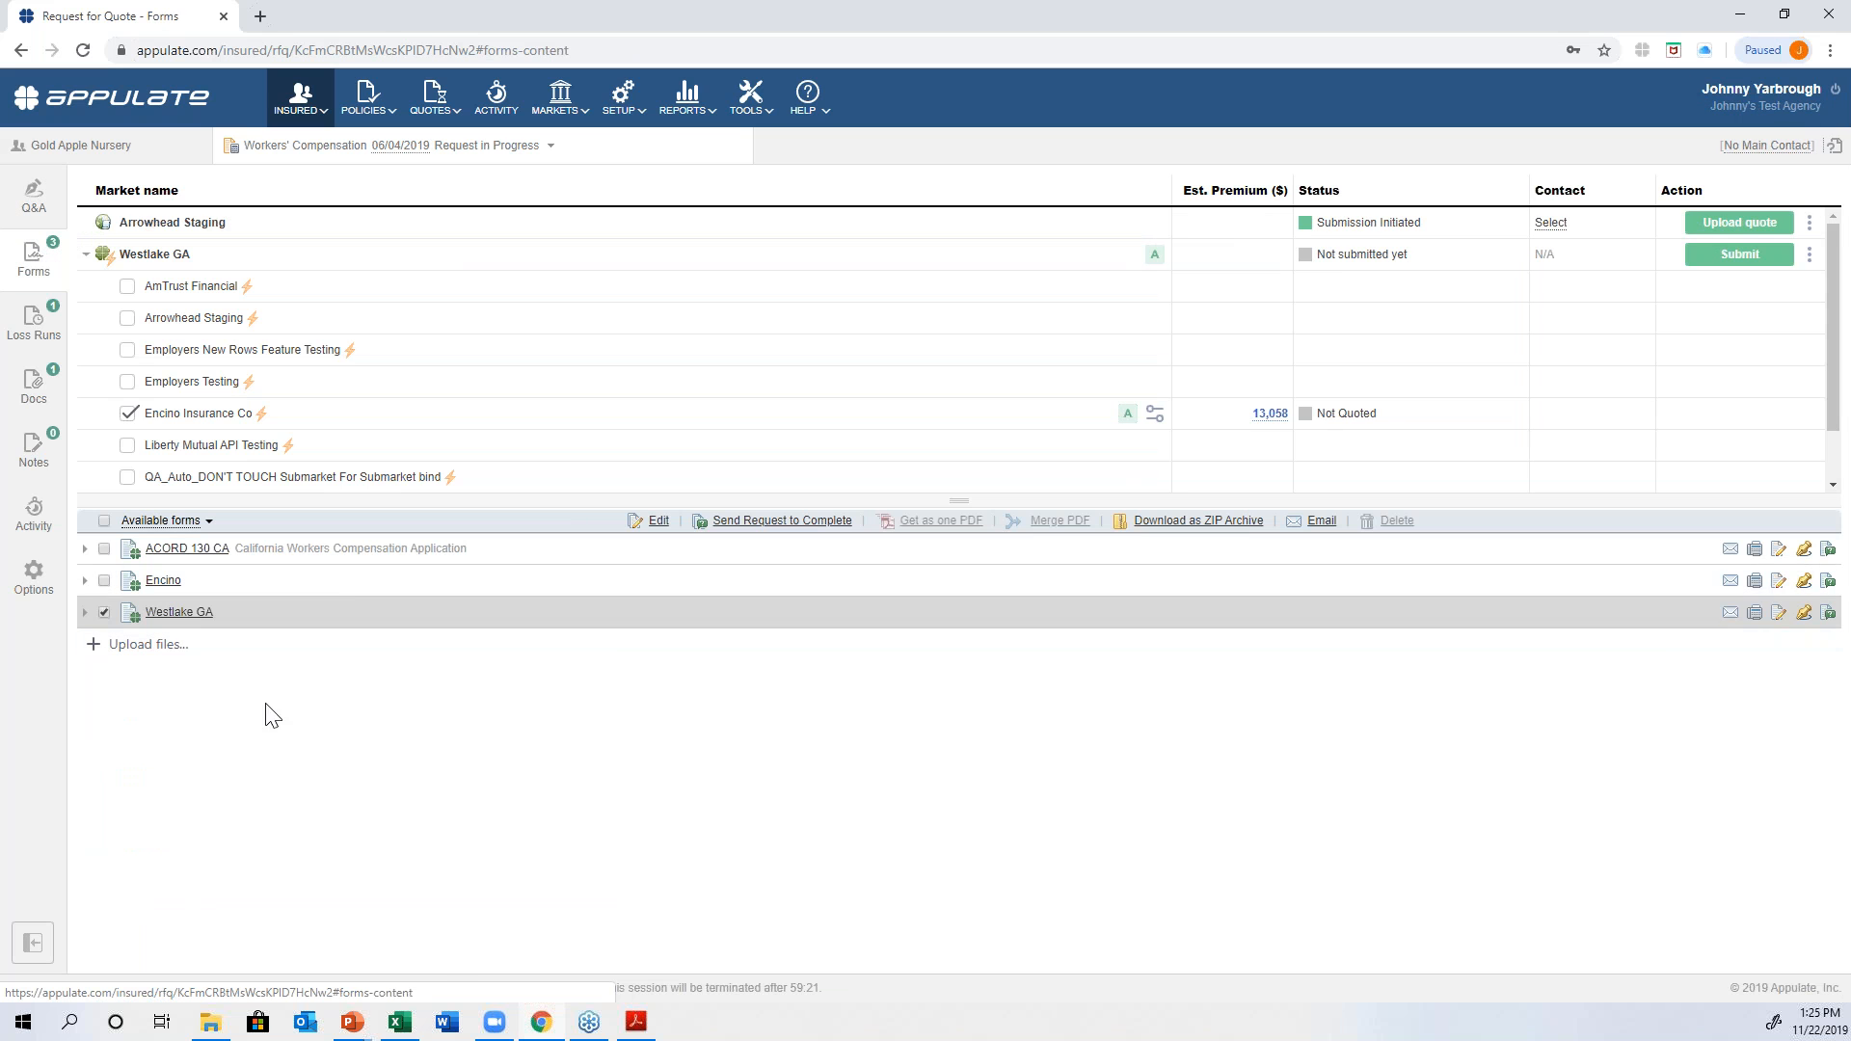
{"action": "left_click", "coordinate": [48, 214]}
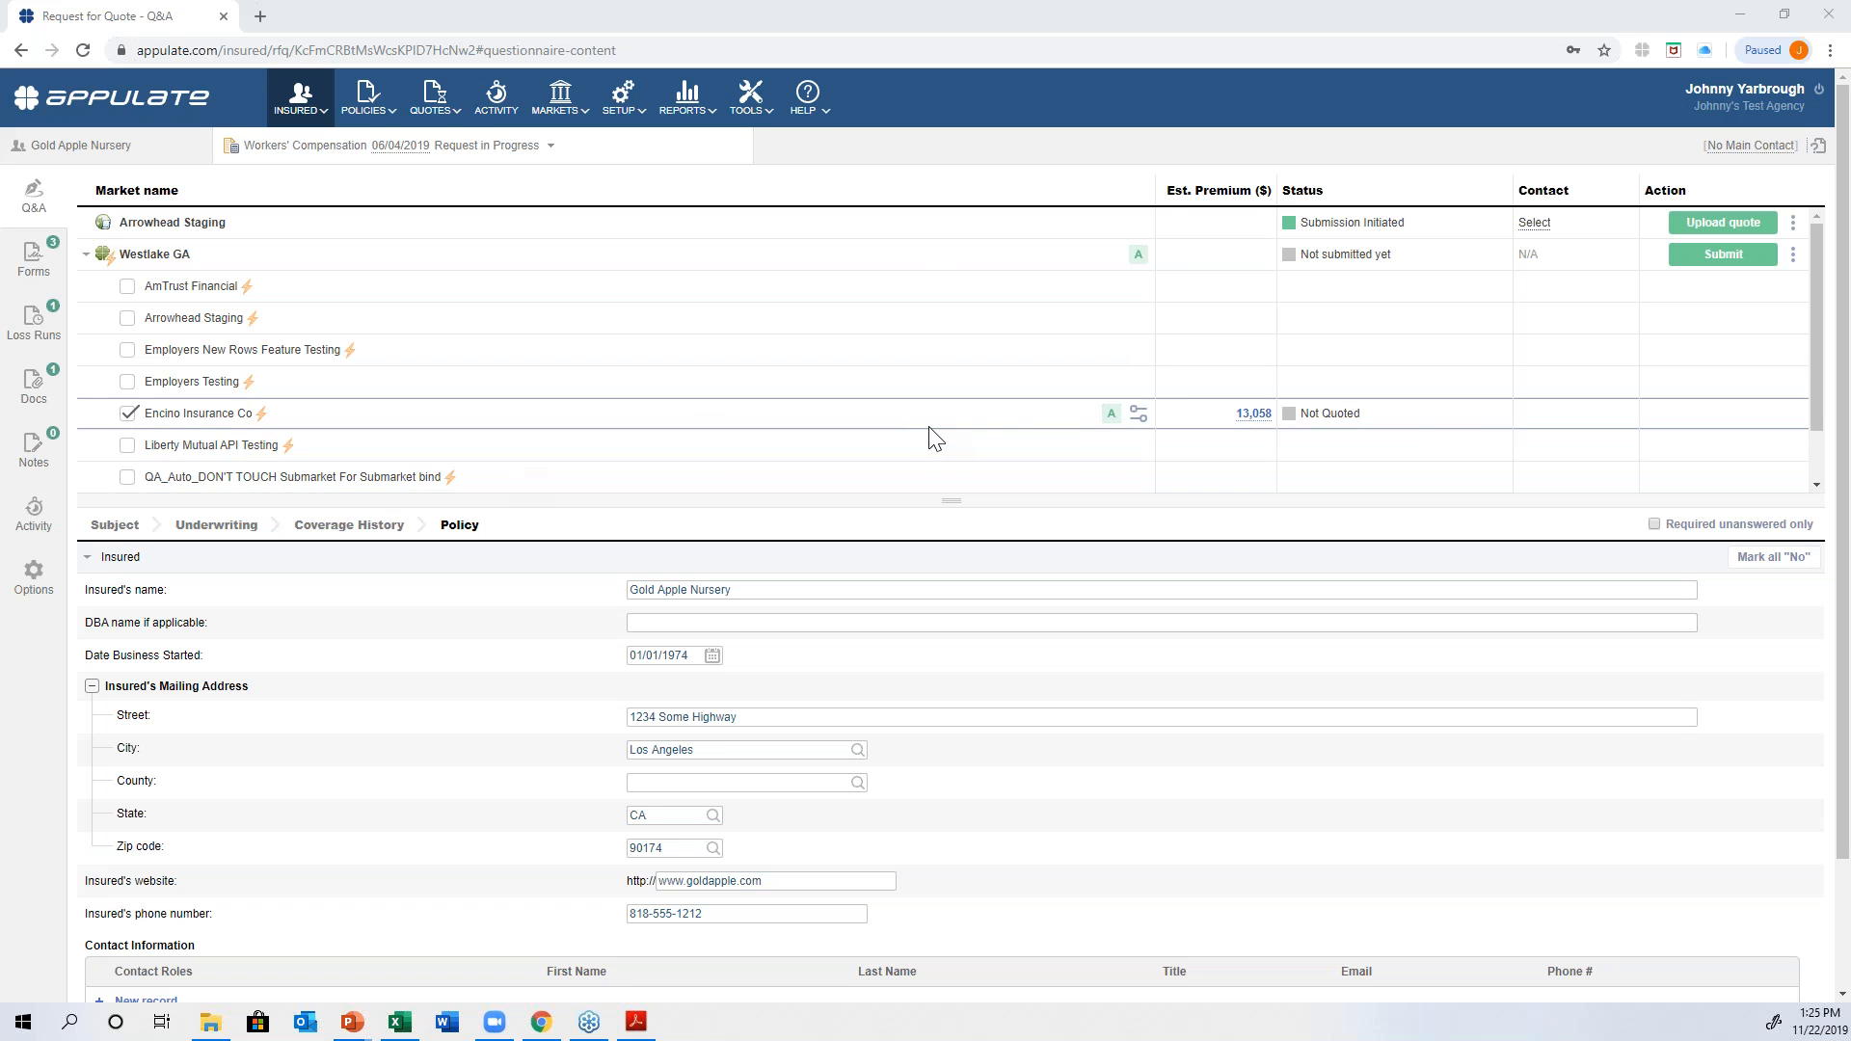
- Examine the quote parameters and premium breakdown for Encino Insurance Co, and close them
{"action": "left_click", "coordinate": [1140, 416]}
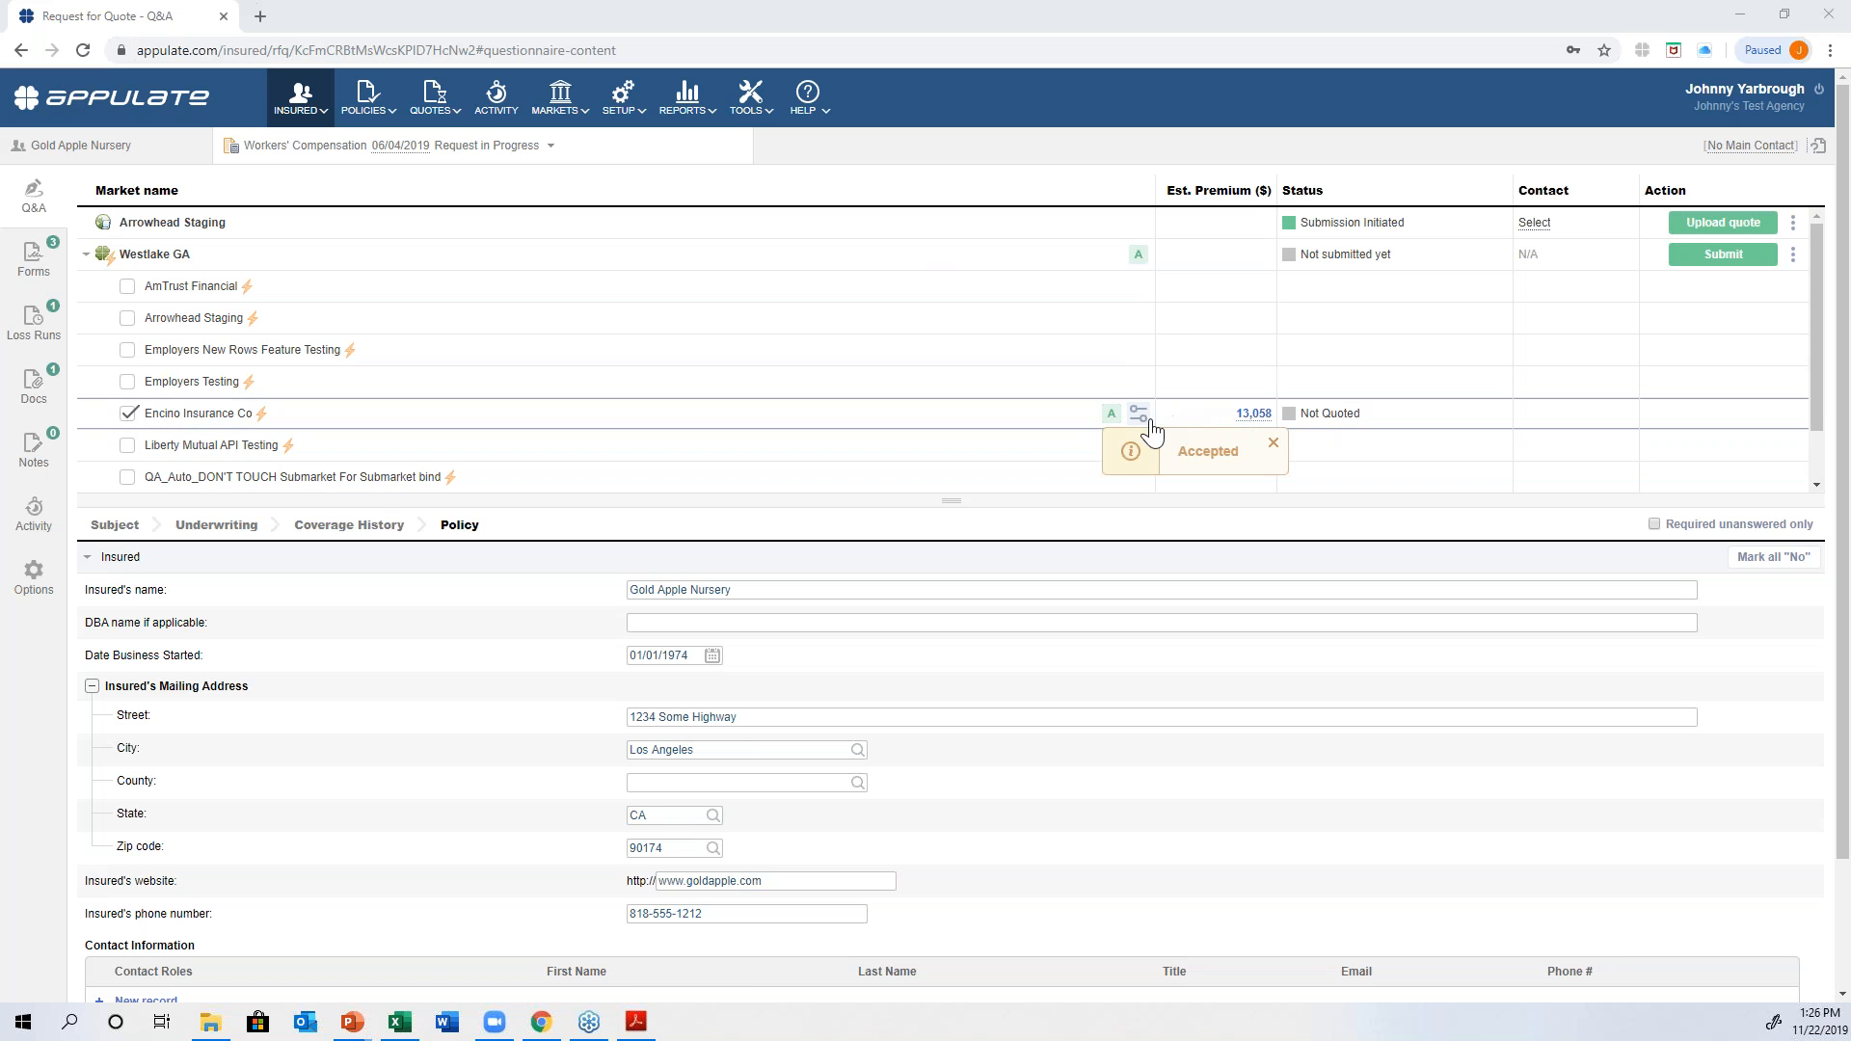
{"action": "left_click", "coordinate": [1255, 416]}
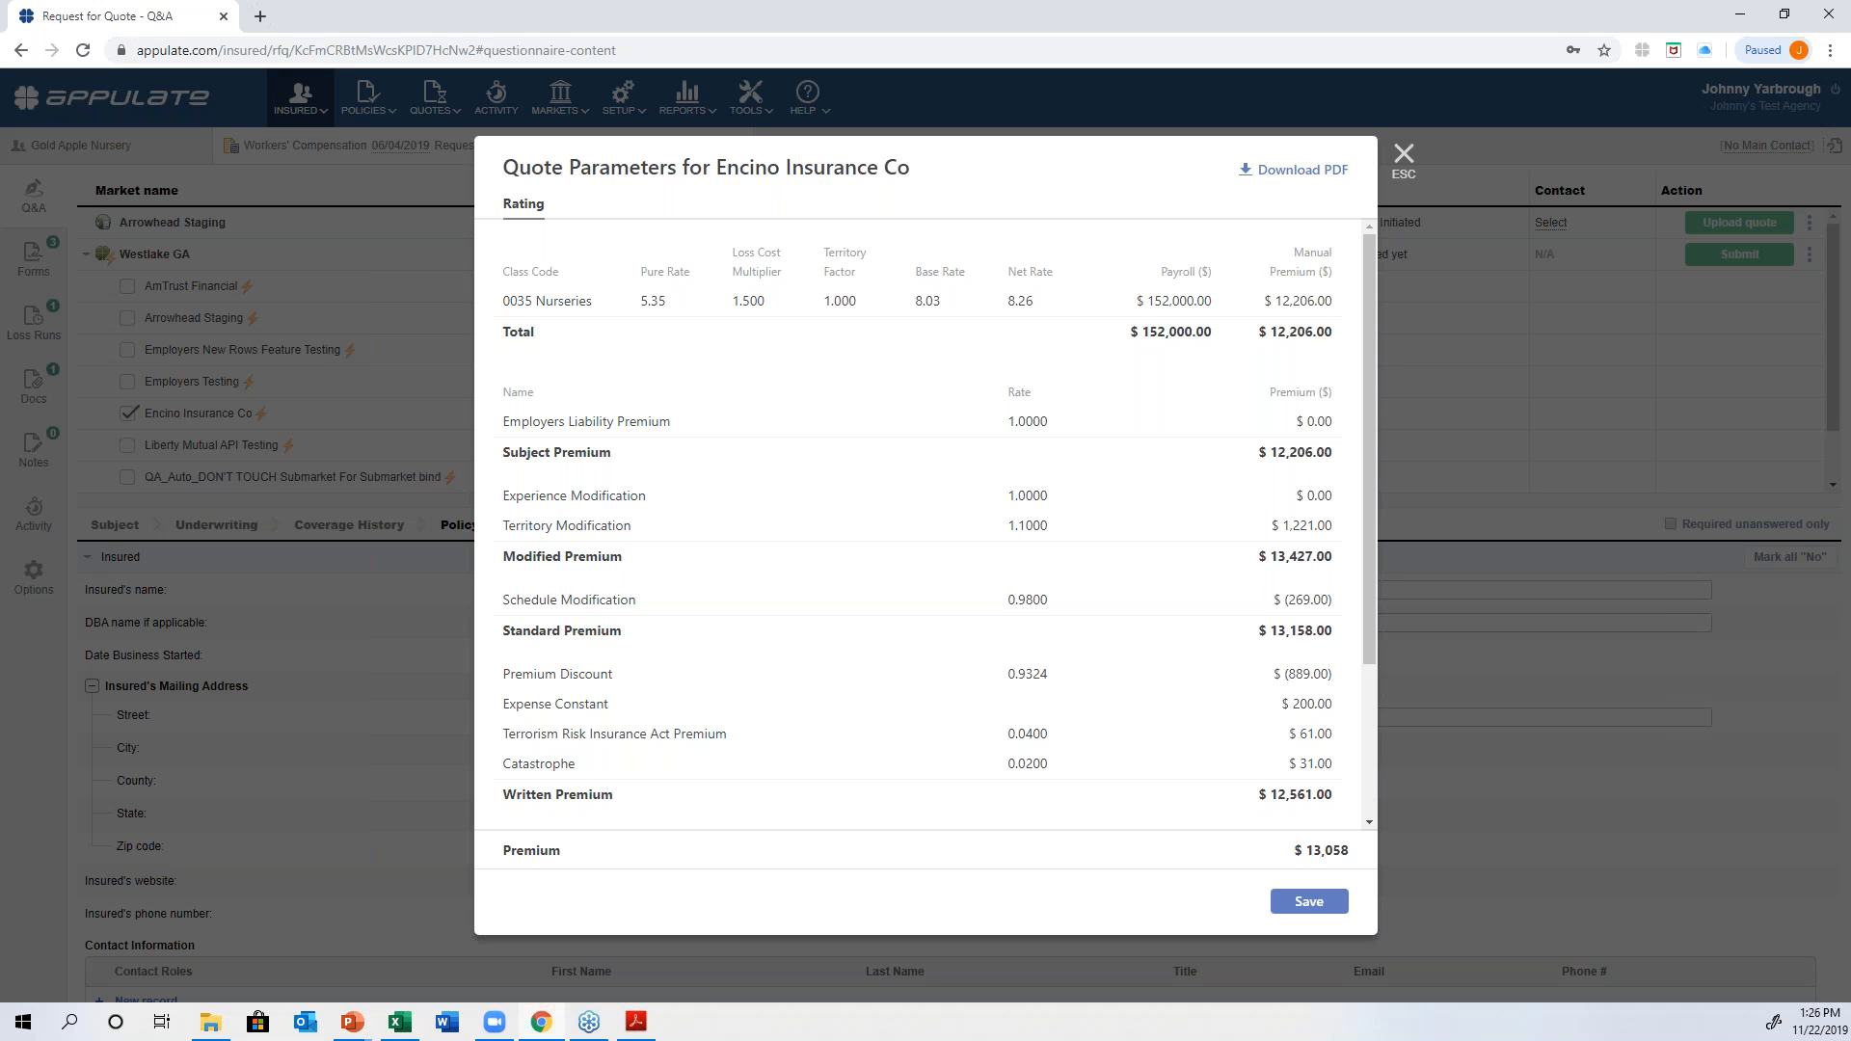
{"action": "scroll", "coordinate": [925, 526], "scroll_direction": "down", "scroll_amount": 2}
{"action": "scroll", "coordinate": [926, 526], "scroll_direction": "up", "scroll_amount": 2}
{"action": "left_click", "coordinate": [1396, 188]}
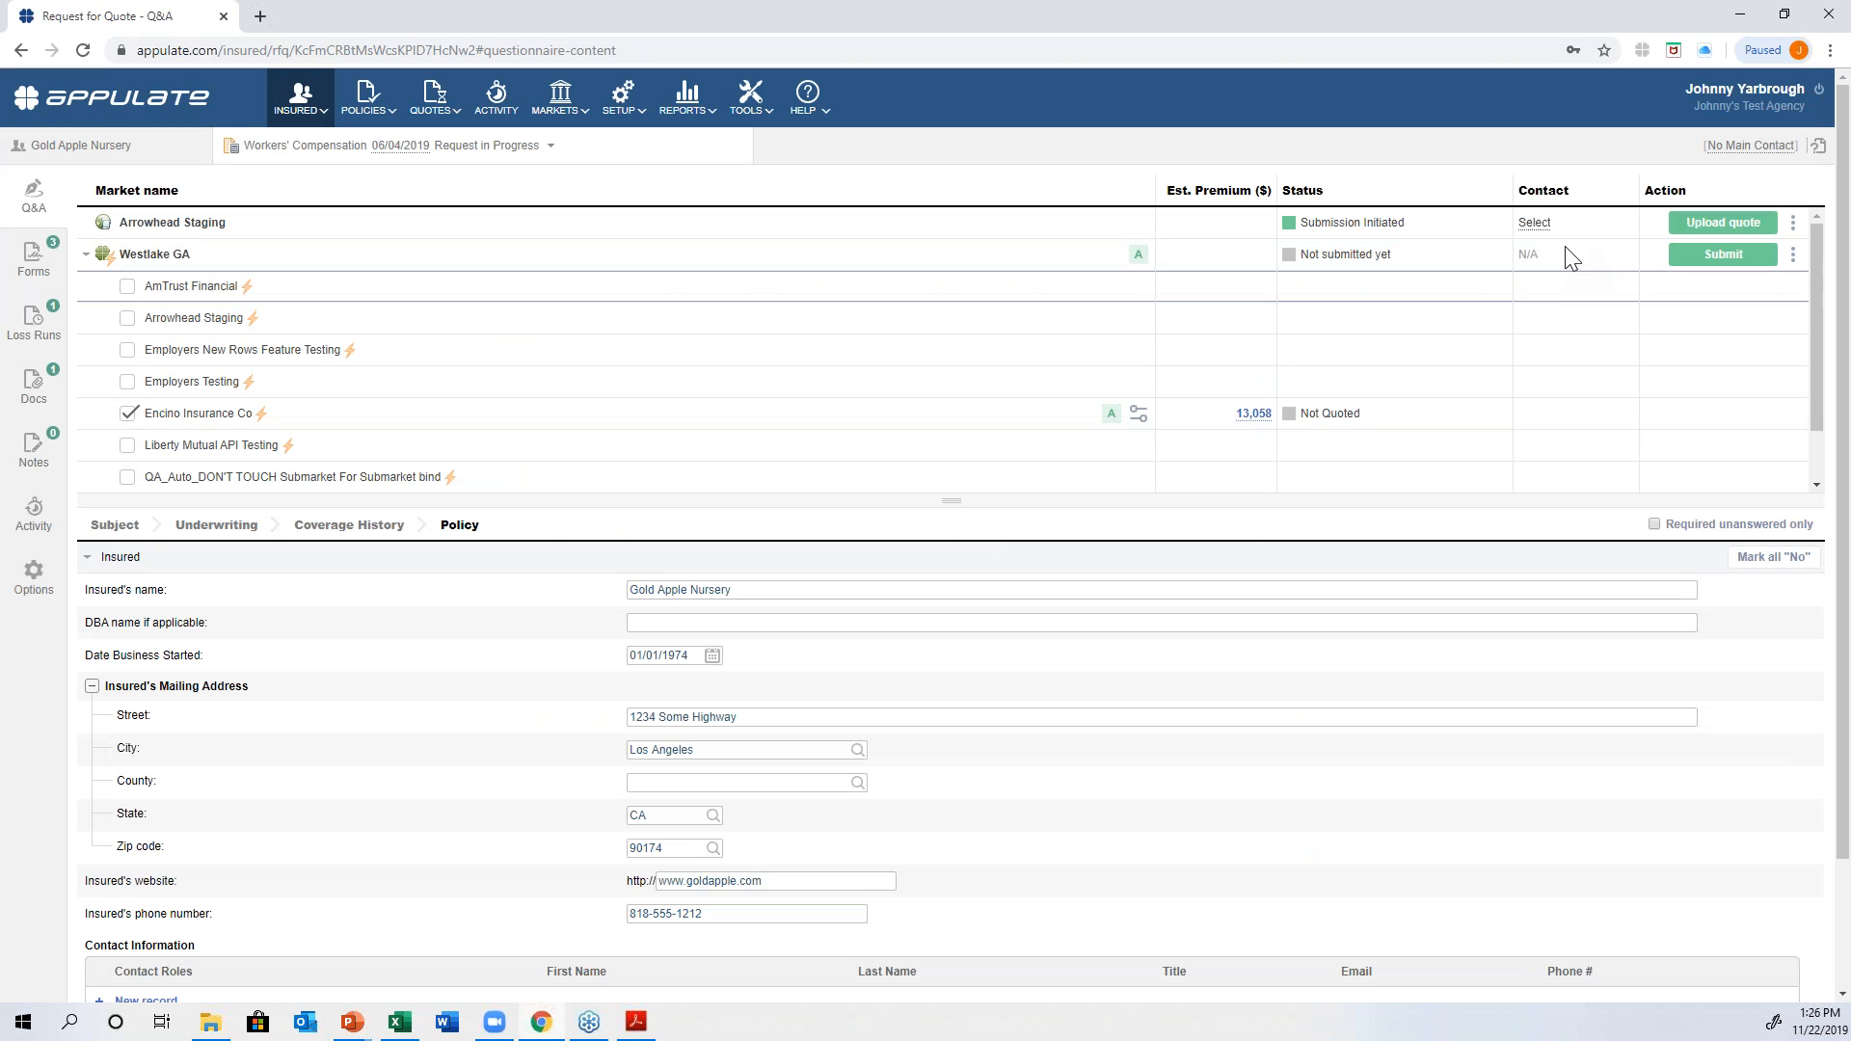
- Submit the application to Westlake GA and open the Encino Insurance Co proposal PDF
{"action": "left_click", "coordinate": [1695, 265]}
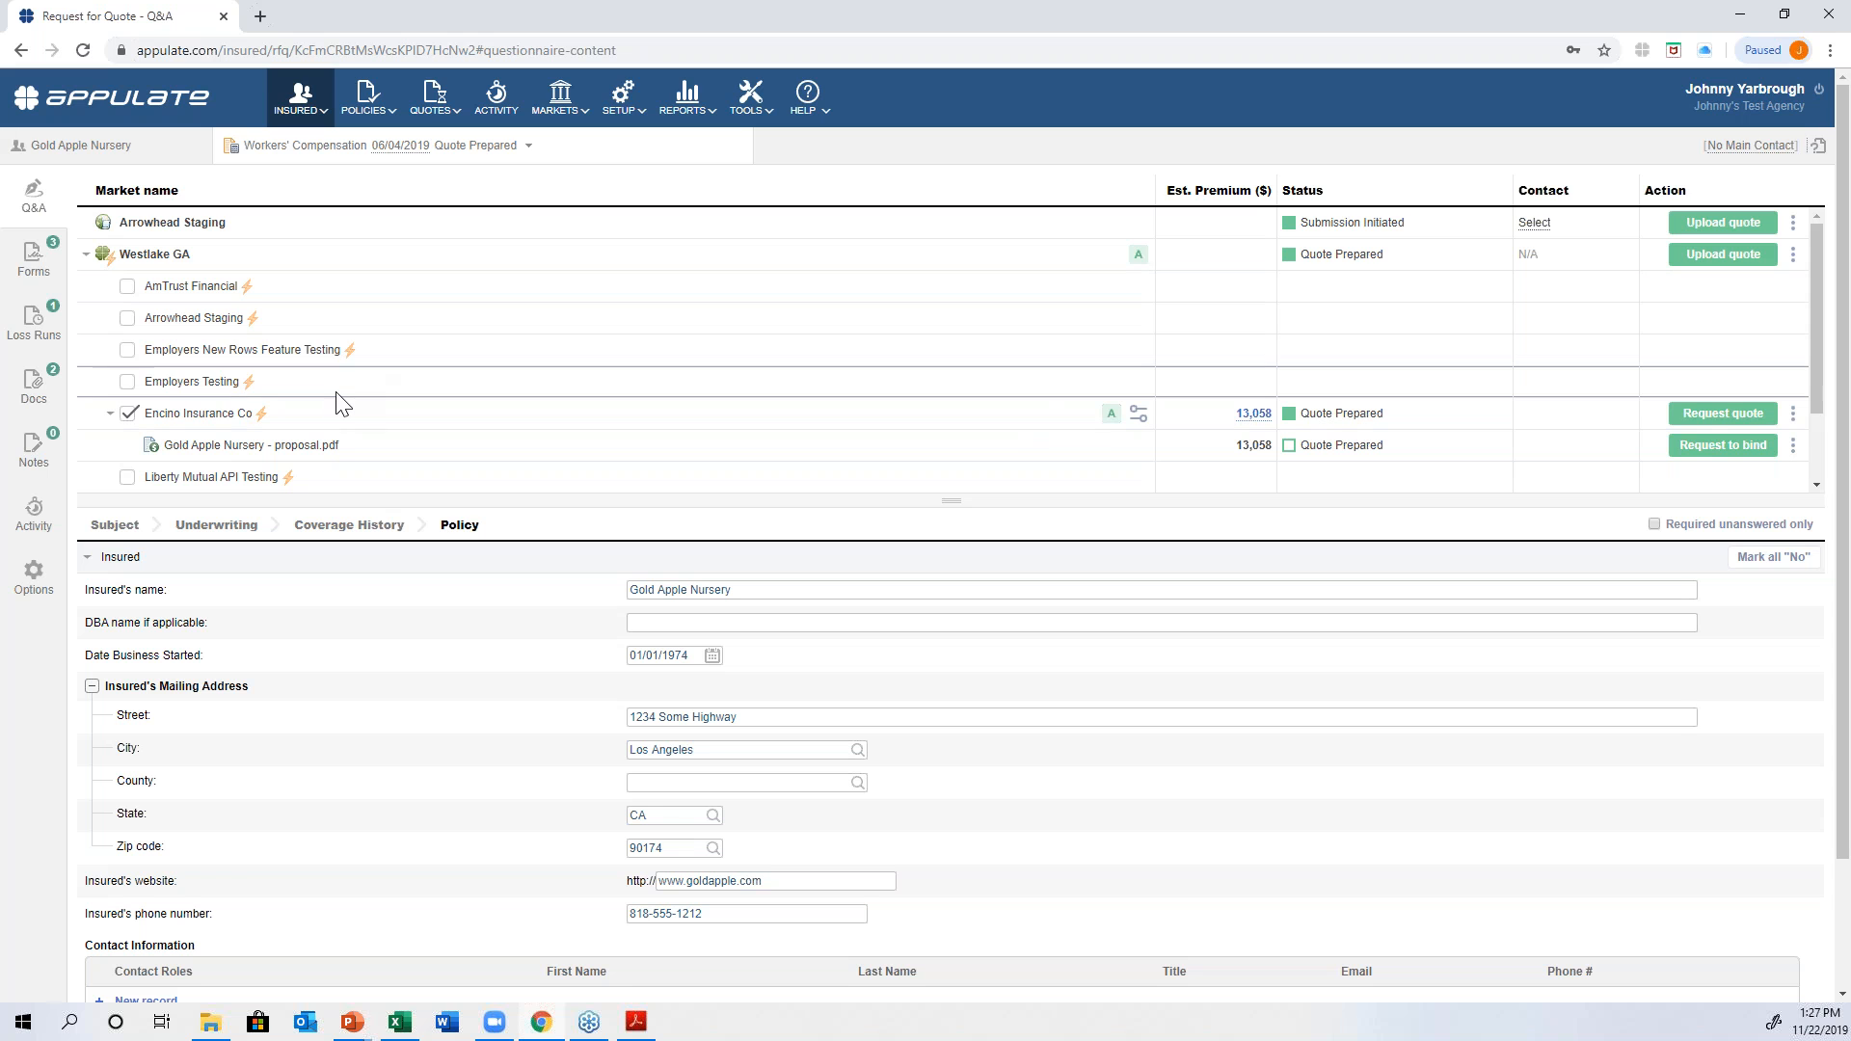
{"action": "left_click", "coordinate": [264, 447]}
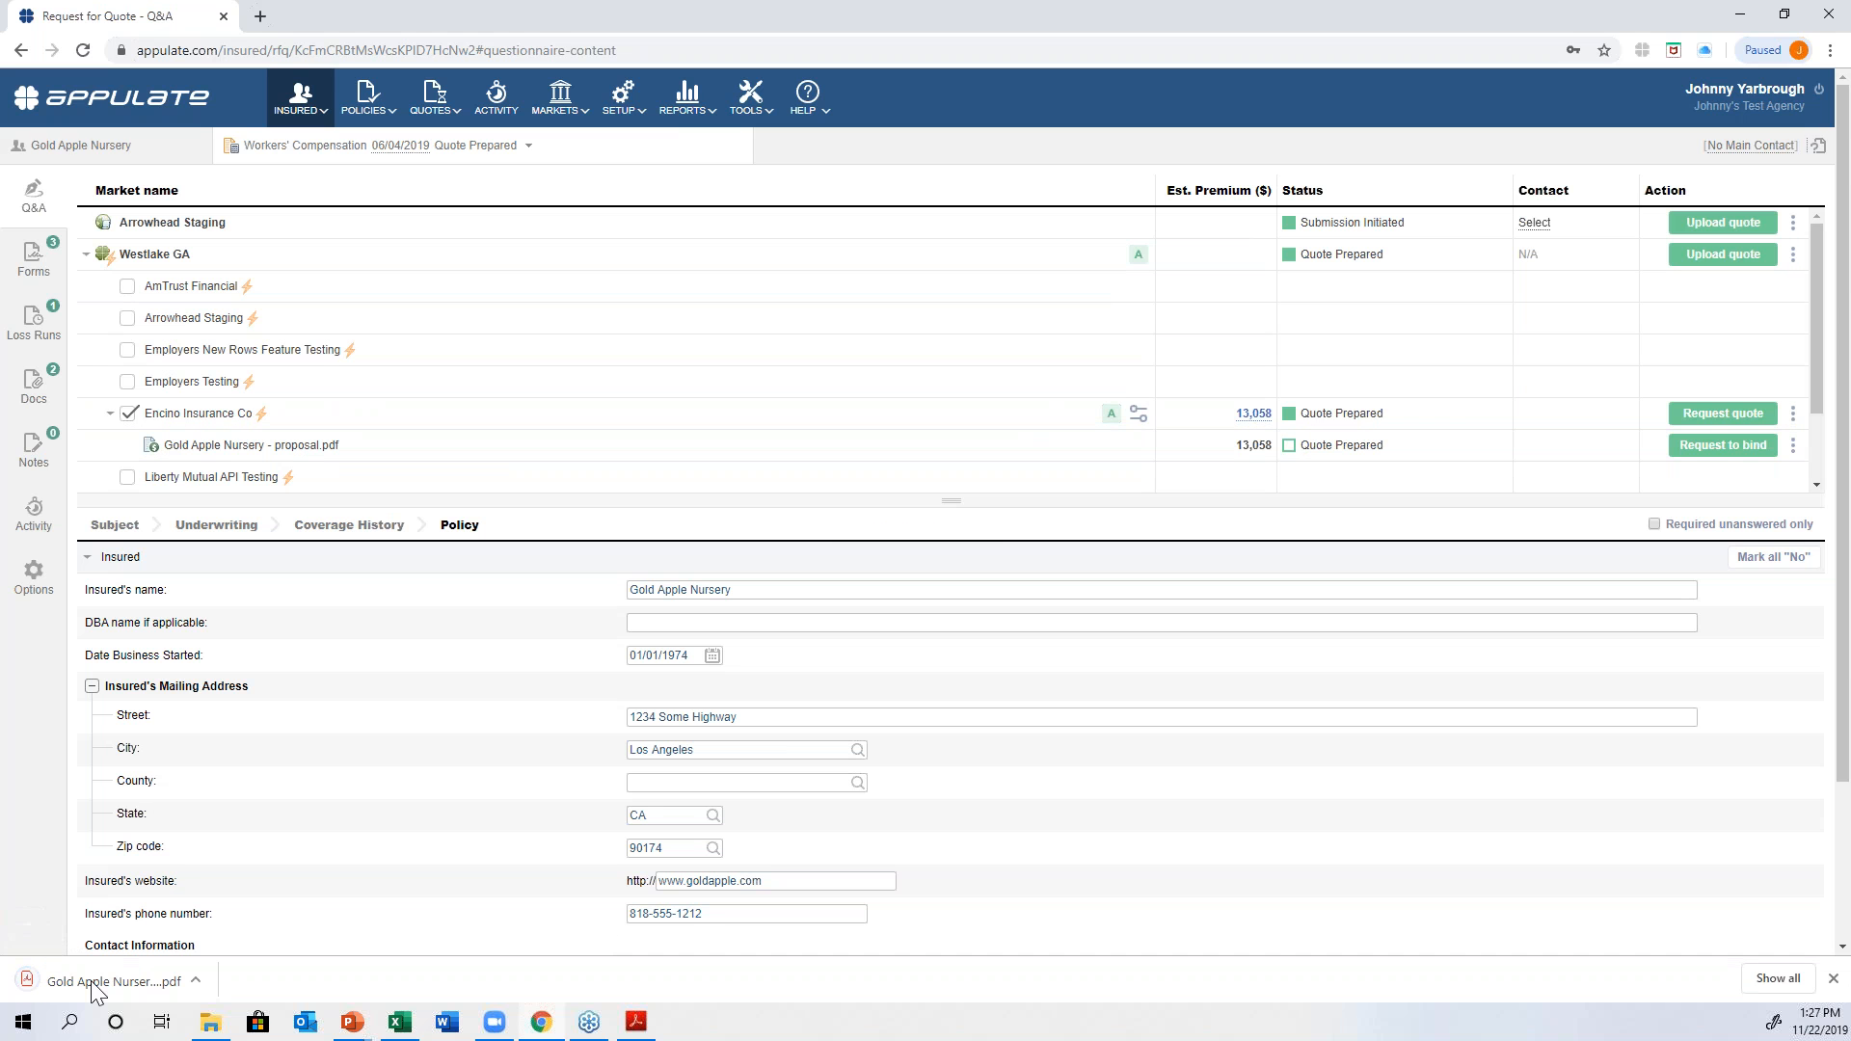
{"action": "left_click", "coordinate": [88, 991]}
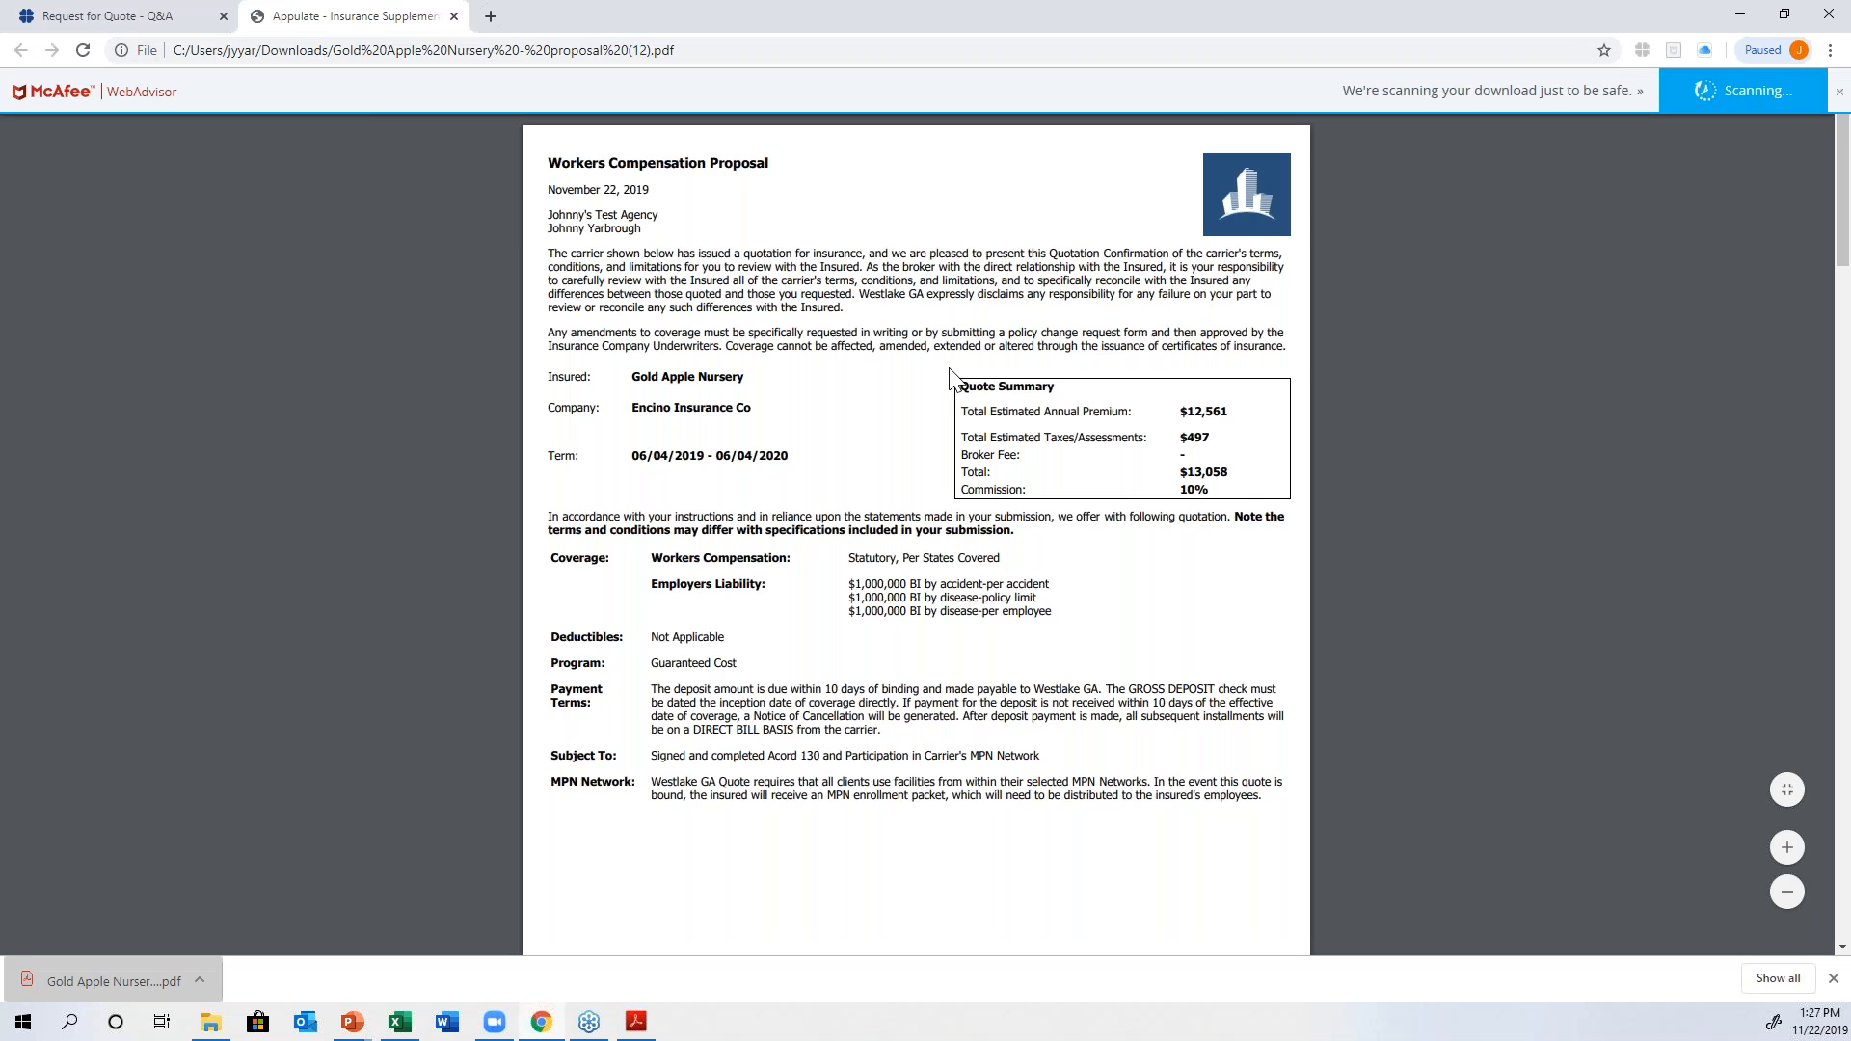
- Read through the proposal's terms, rating information and deposit invoice, and return to the quote request
{"action": "scroll", "coordinate": [950, 376], "scroll_direction": "down", "scroll_amount": 6}
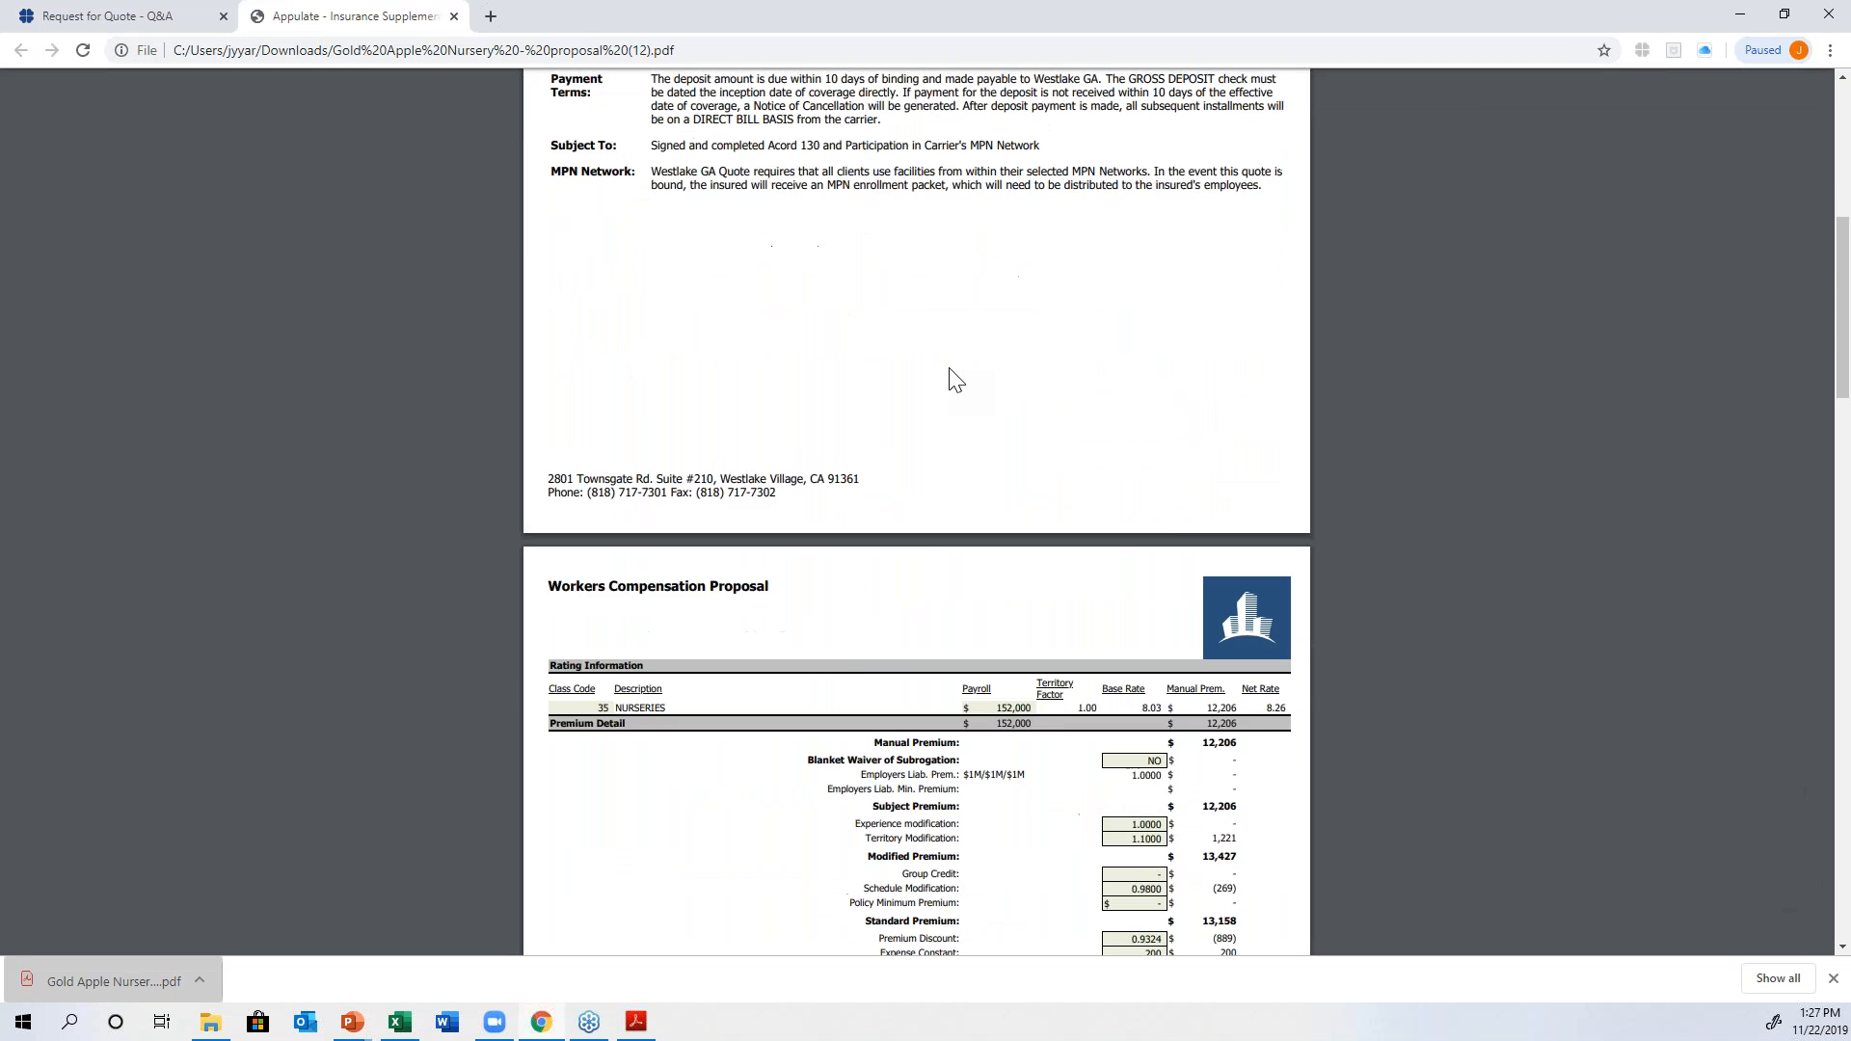
{"action": "scroll", "coordinate": [954, 378], "scroll_direction": "down", "scroll_amount": 13}
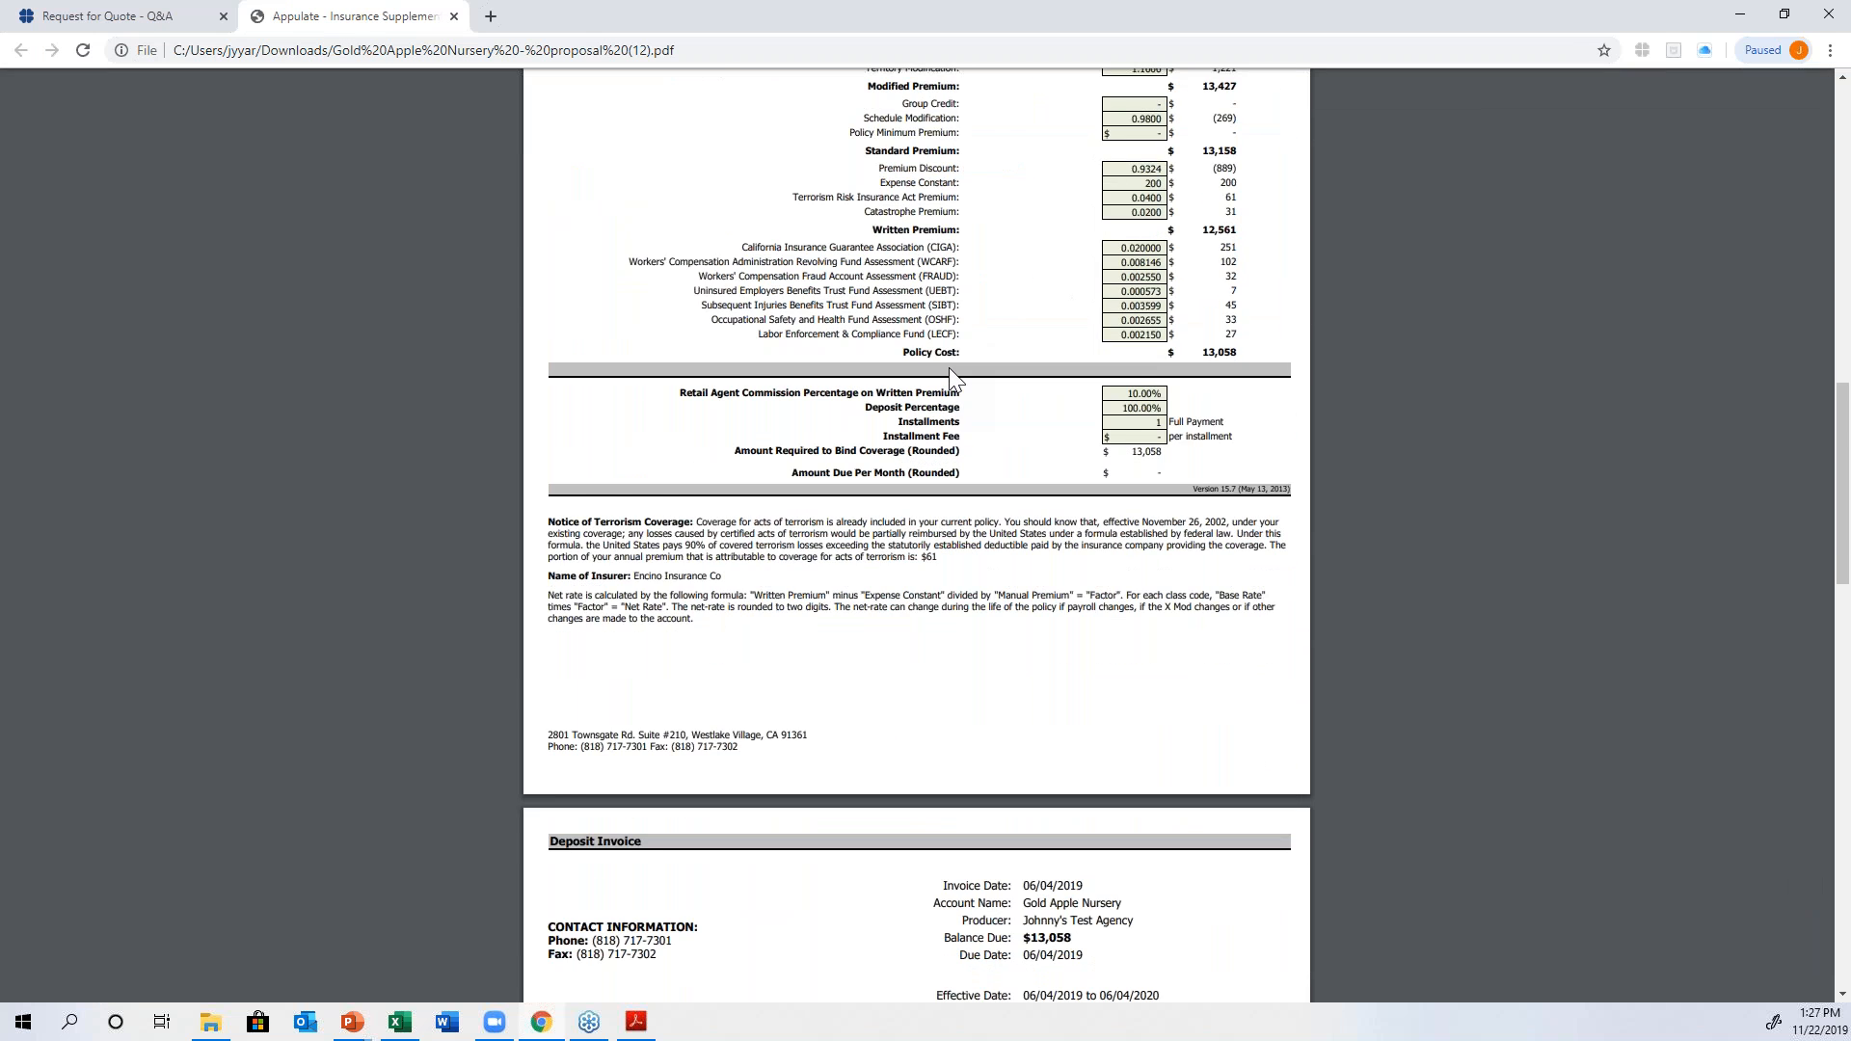
{"action": "left_click", "coordinate": [110, 16]}
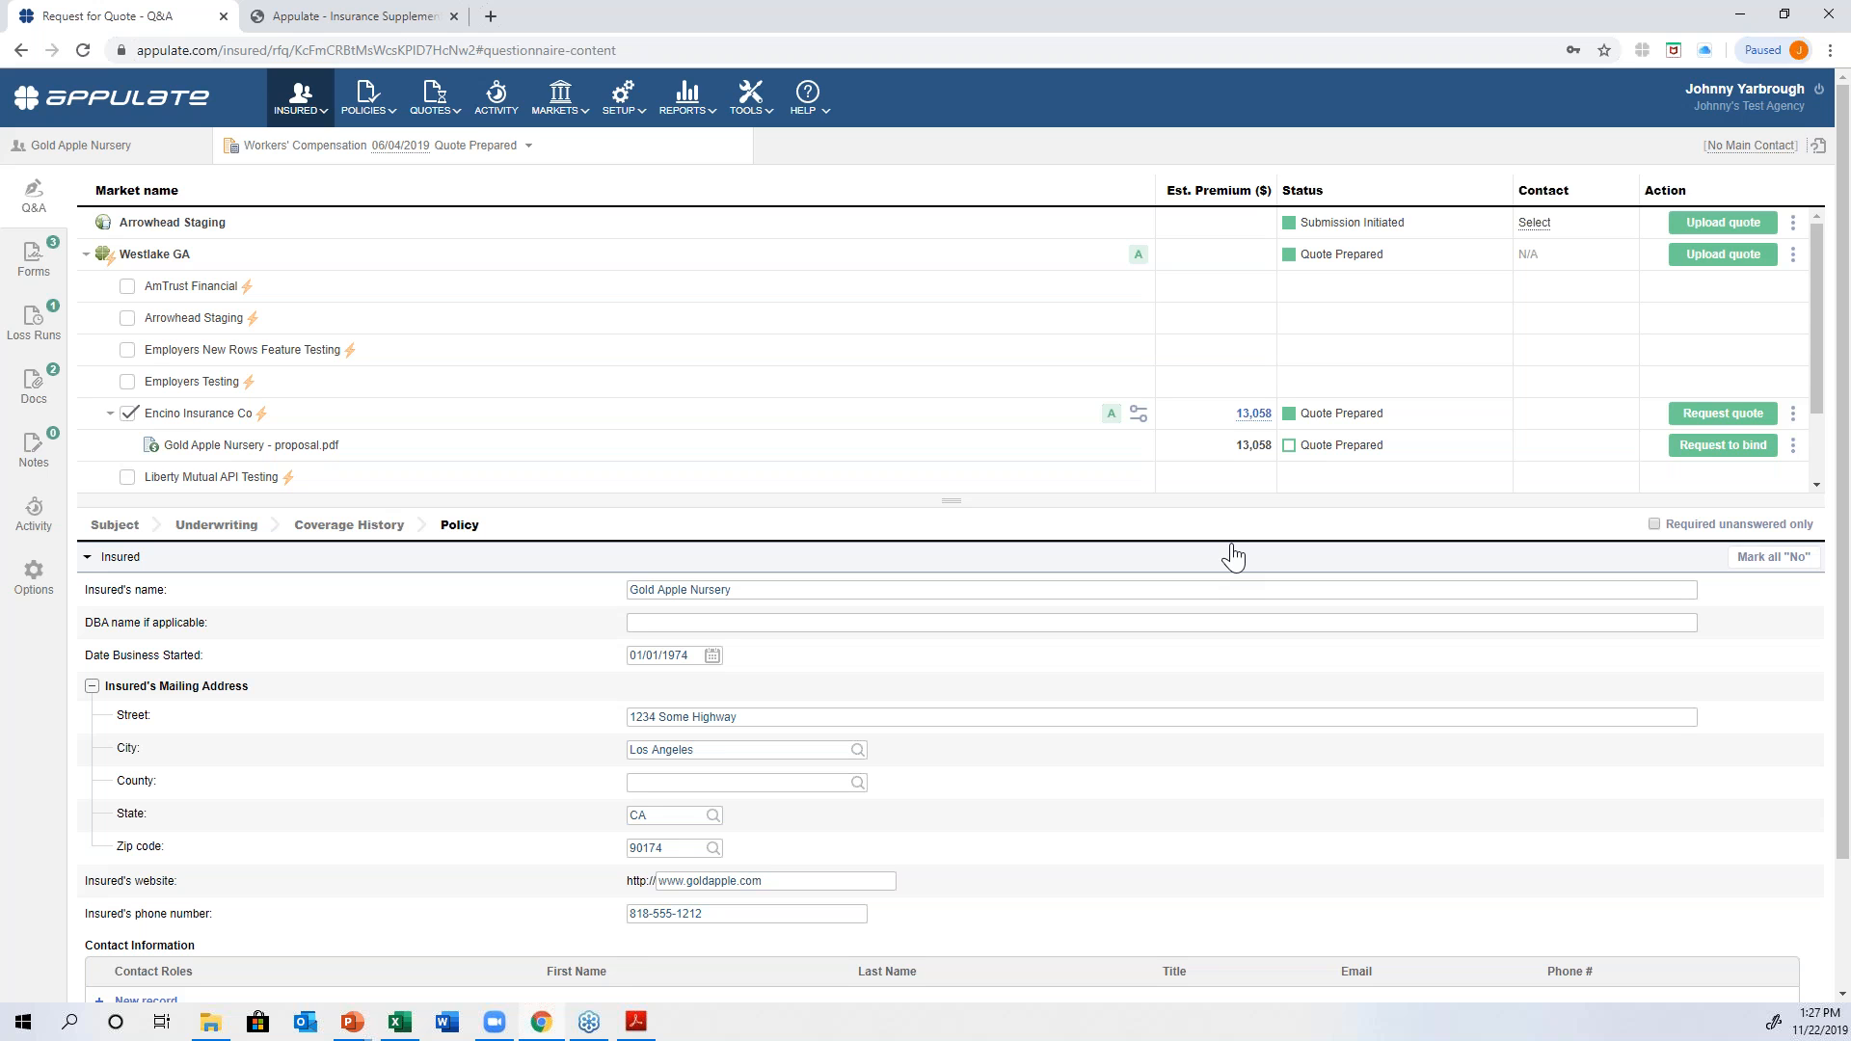
- Check the requirements for binding the Encino Insurance Co quote, close the bind request, and look over the market list
{"action": "left_click", "coordinate": [1713, 445]}
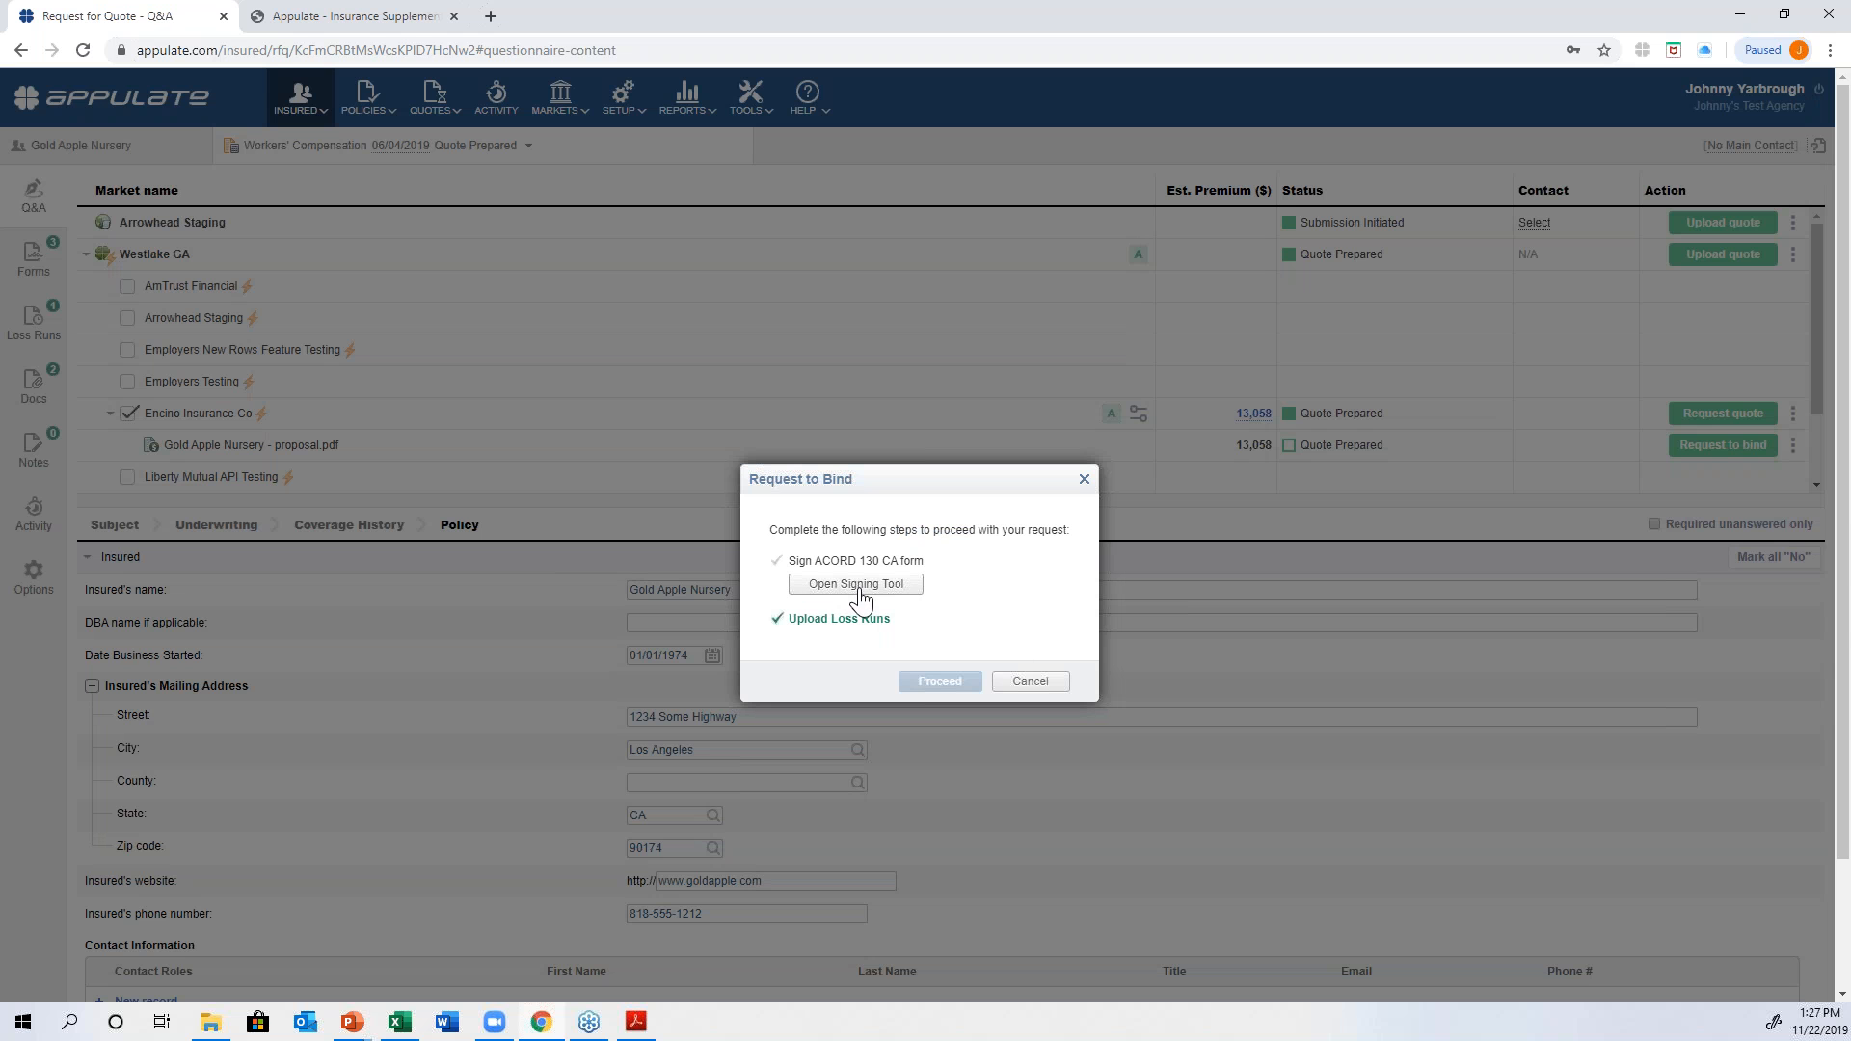
{"action": "left_click", "coordinate": [1084, 479]}
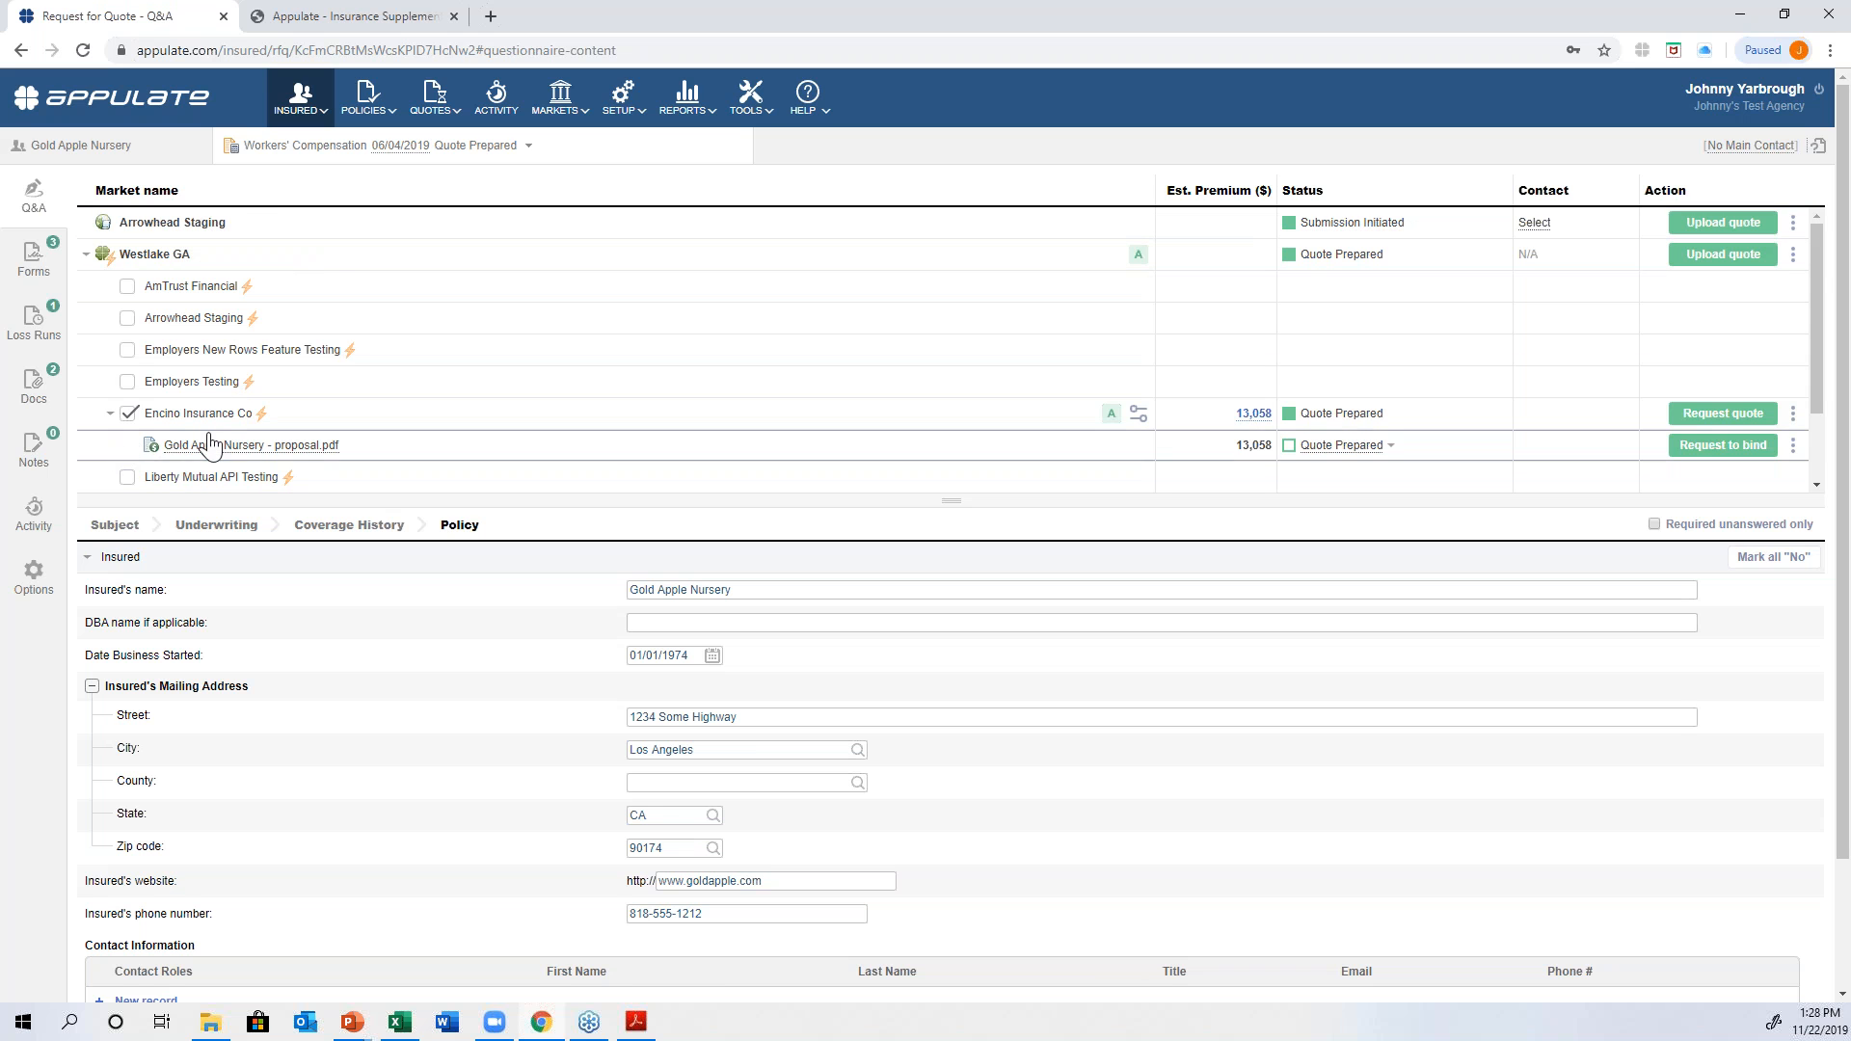
{"action": "scroll", "coordinate": [209, 443], "scroll_direction": "down", "scroll_amount": 2}
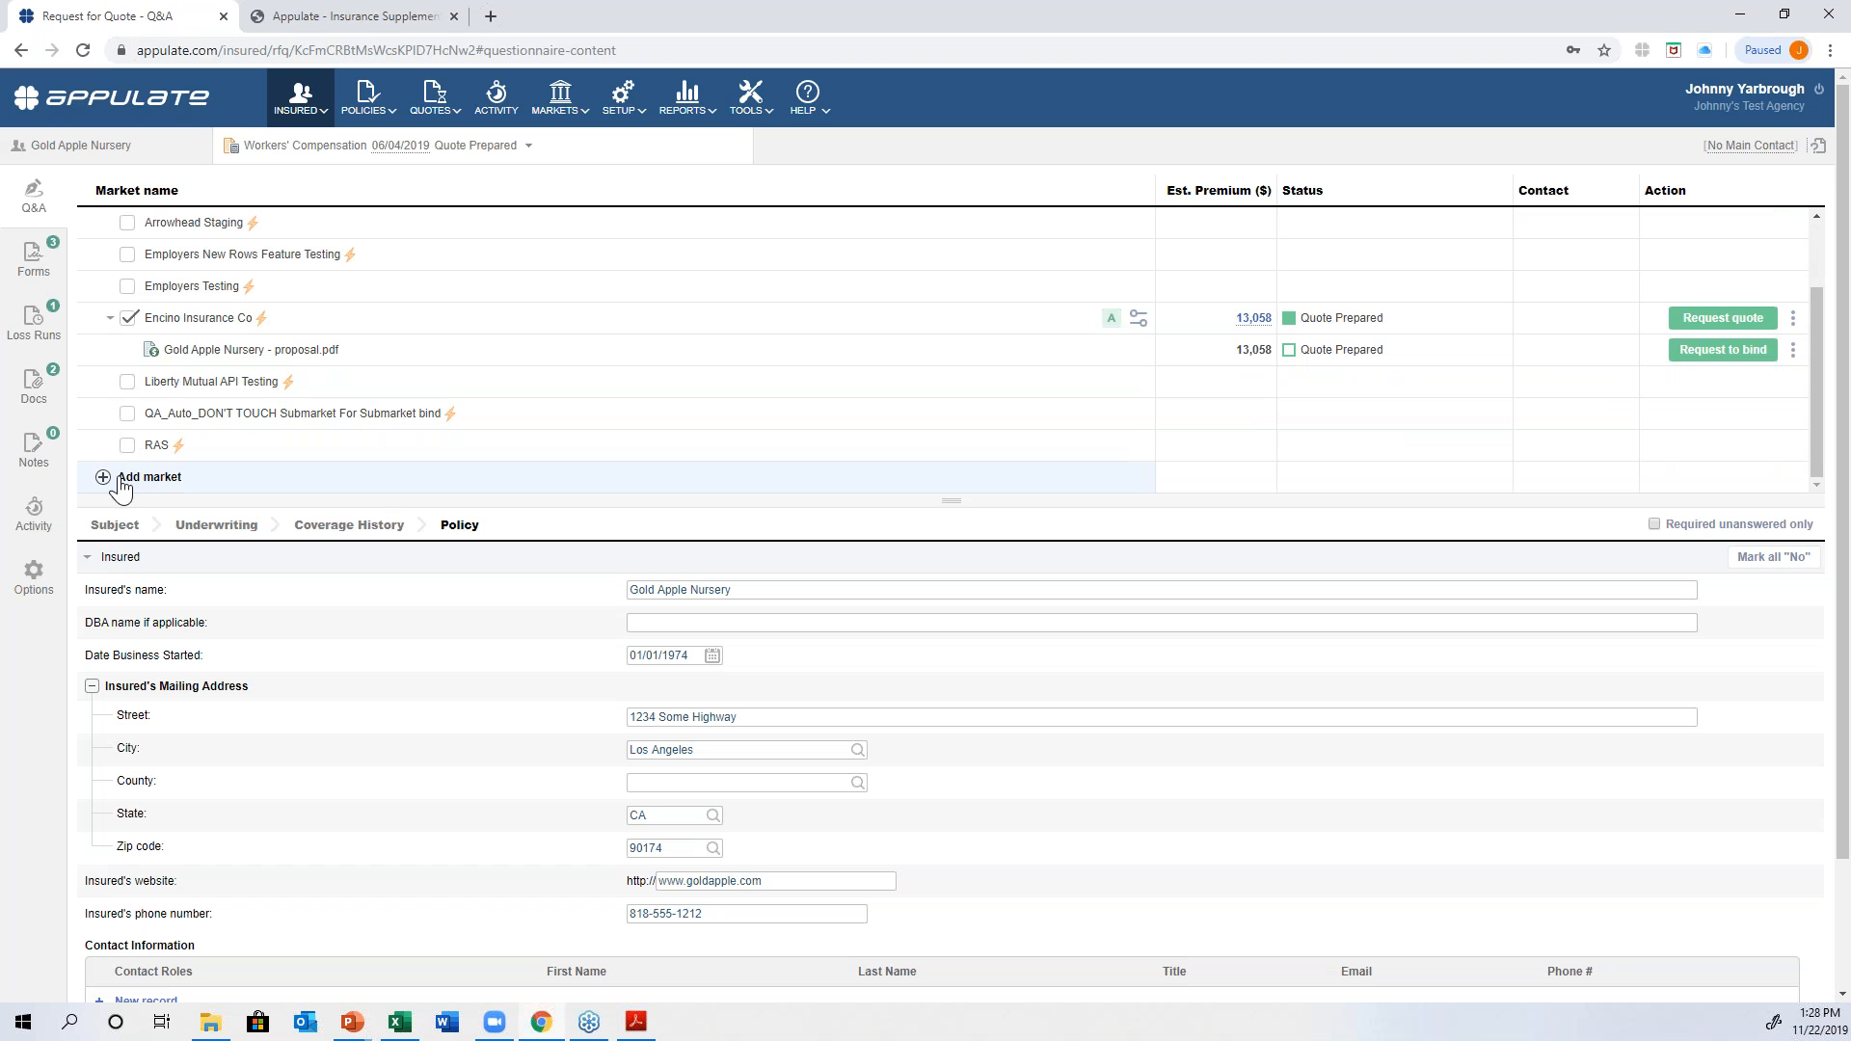
{"action": "scroll", "coordinate": [120, 482], "scroll_direction": "up", "scroll_amount": 2}
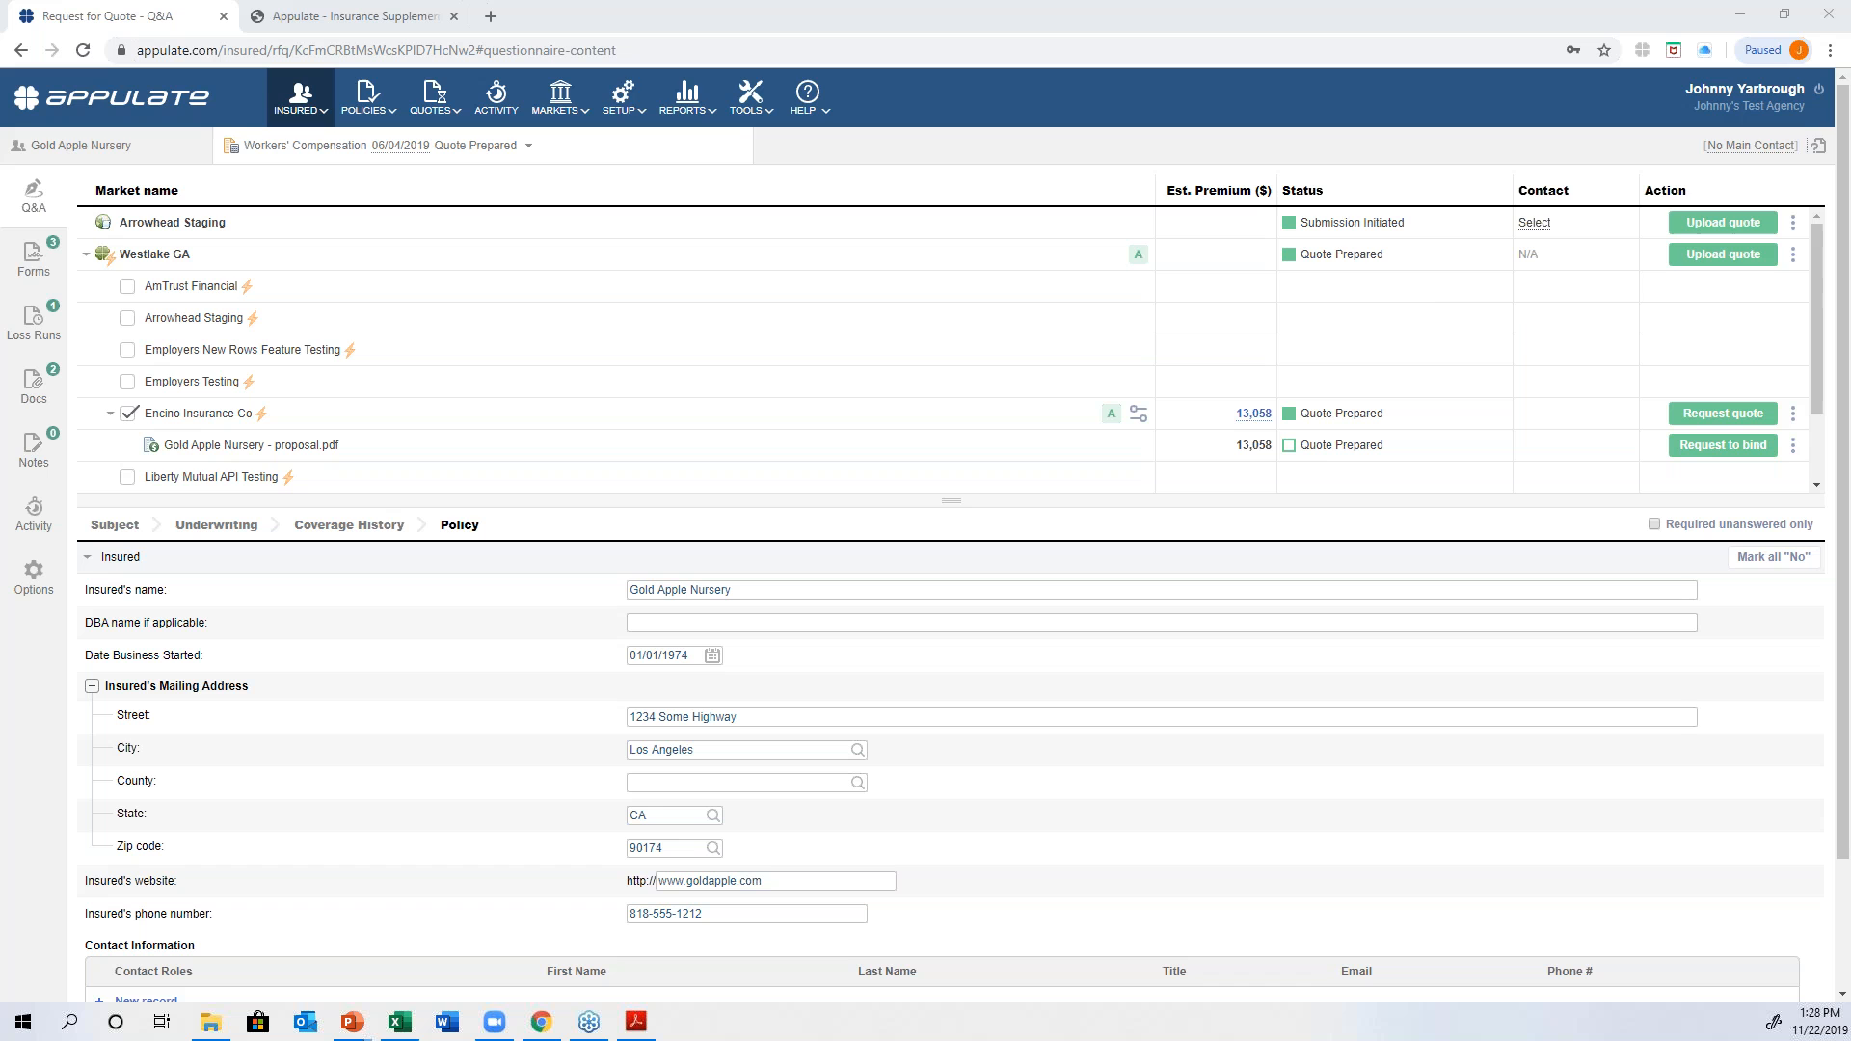
- Examine the company's general and security settings, including the data isolation level, and return to the quote request
{"action": "left_click", "coordinate": [625, 96]}
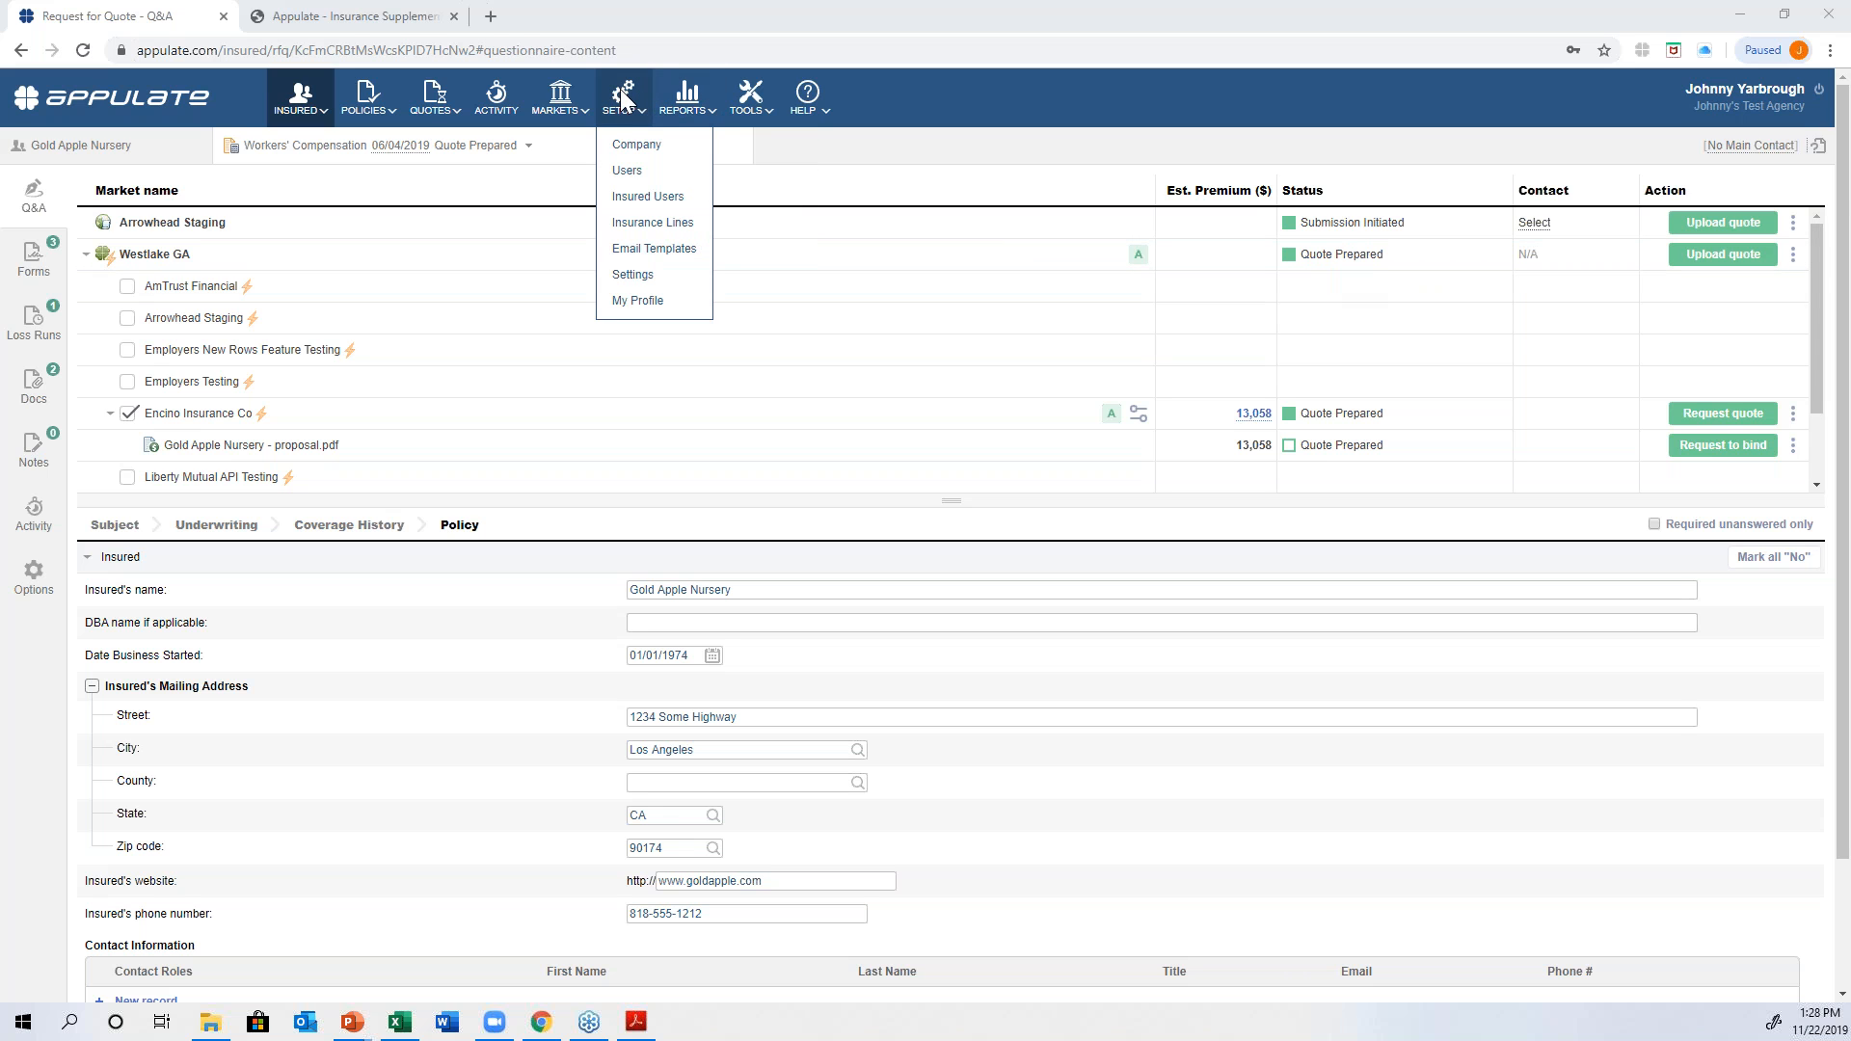
{"action": "left_click", "coordinate": [665, 279]}
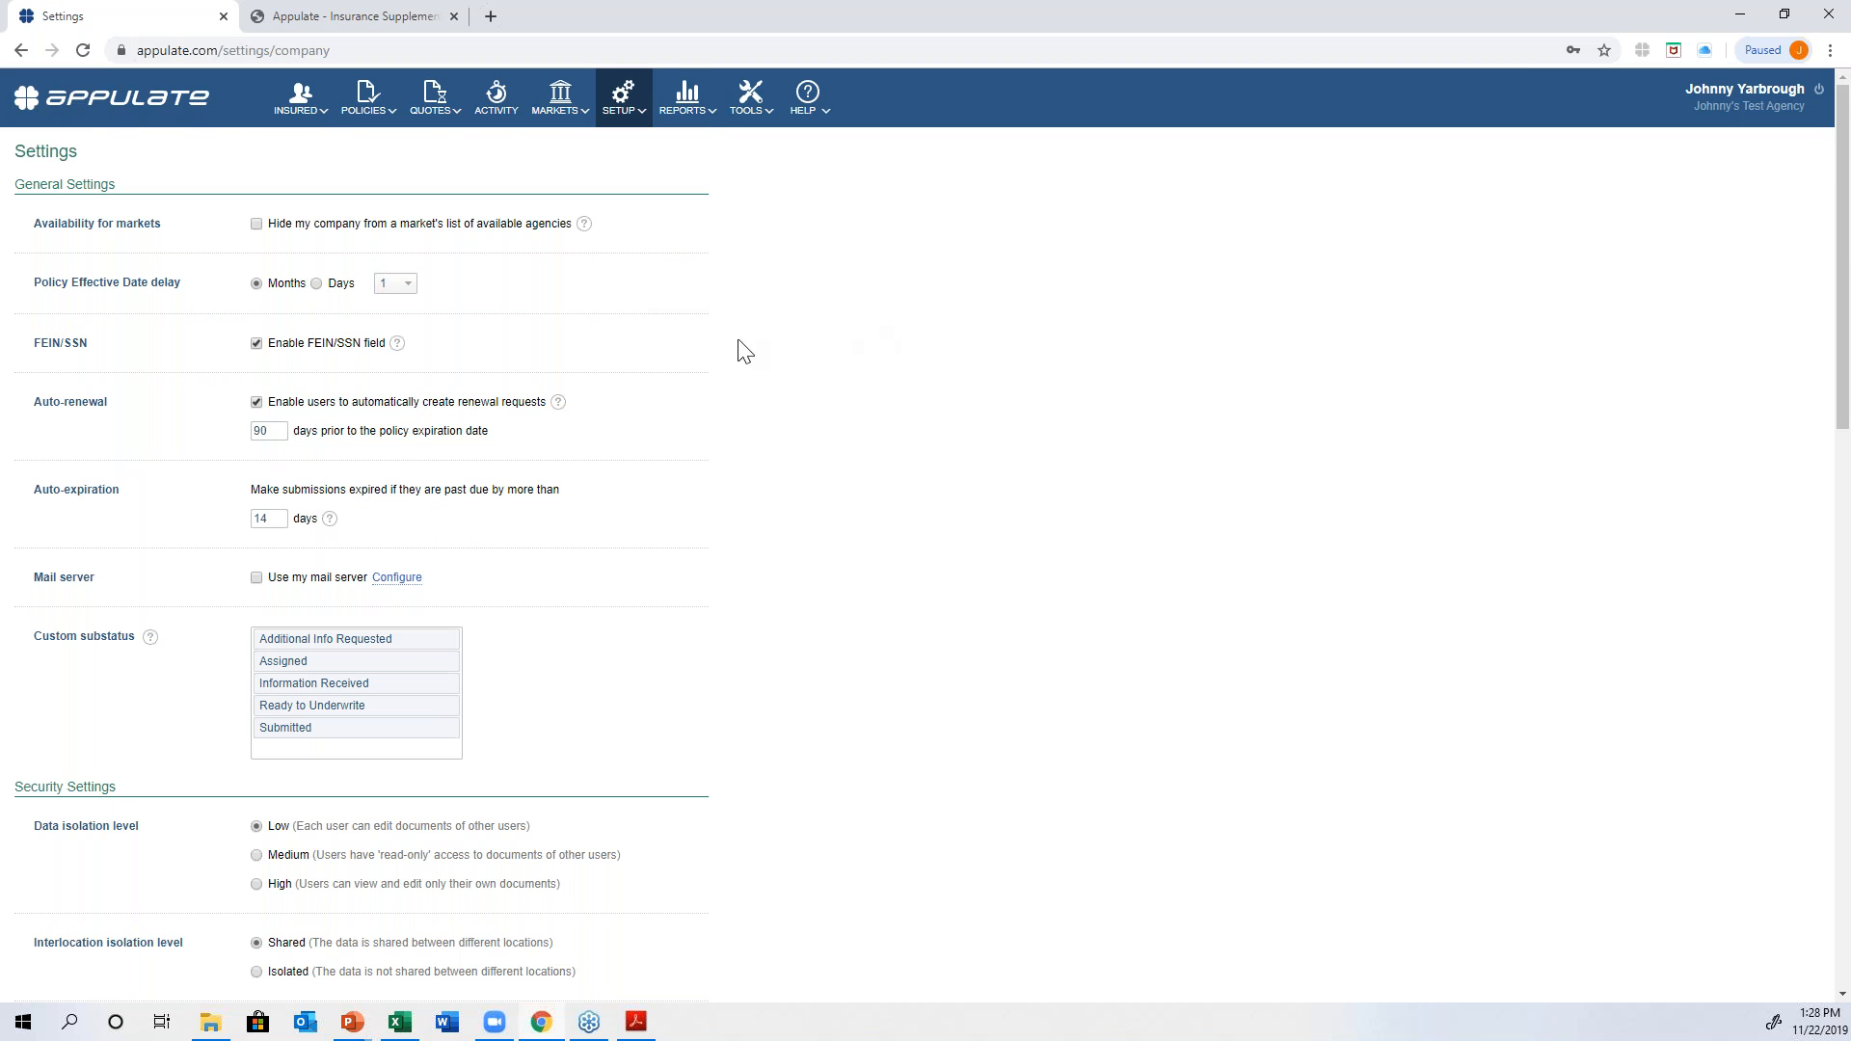
{"action": "scroll", "coordinate": [675, 490], "scroll_direction": "down", "scroll_amount": 4}
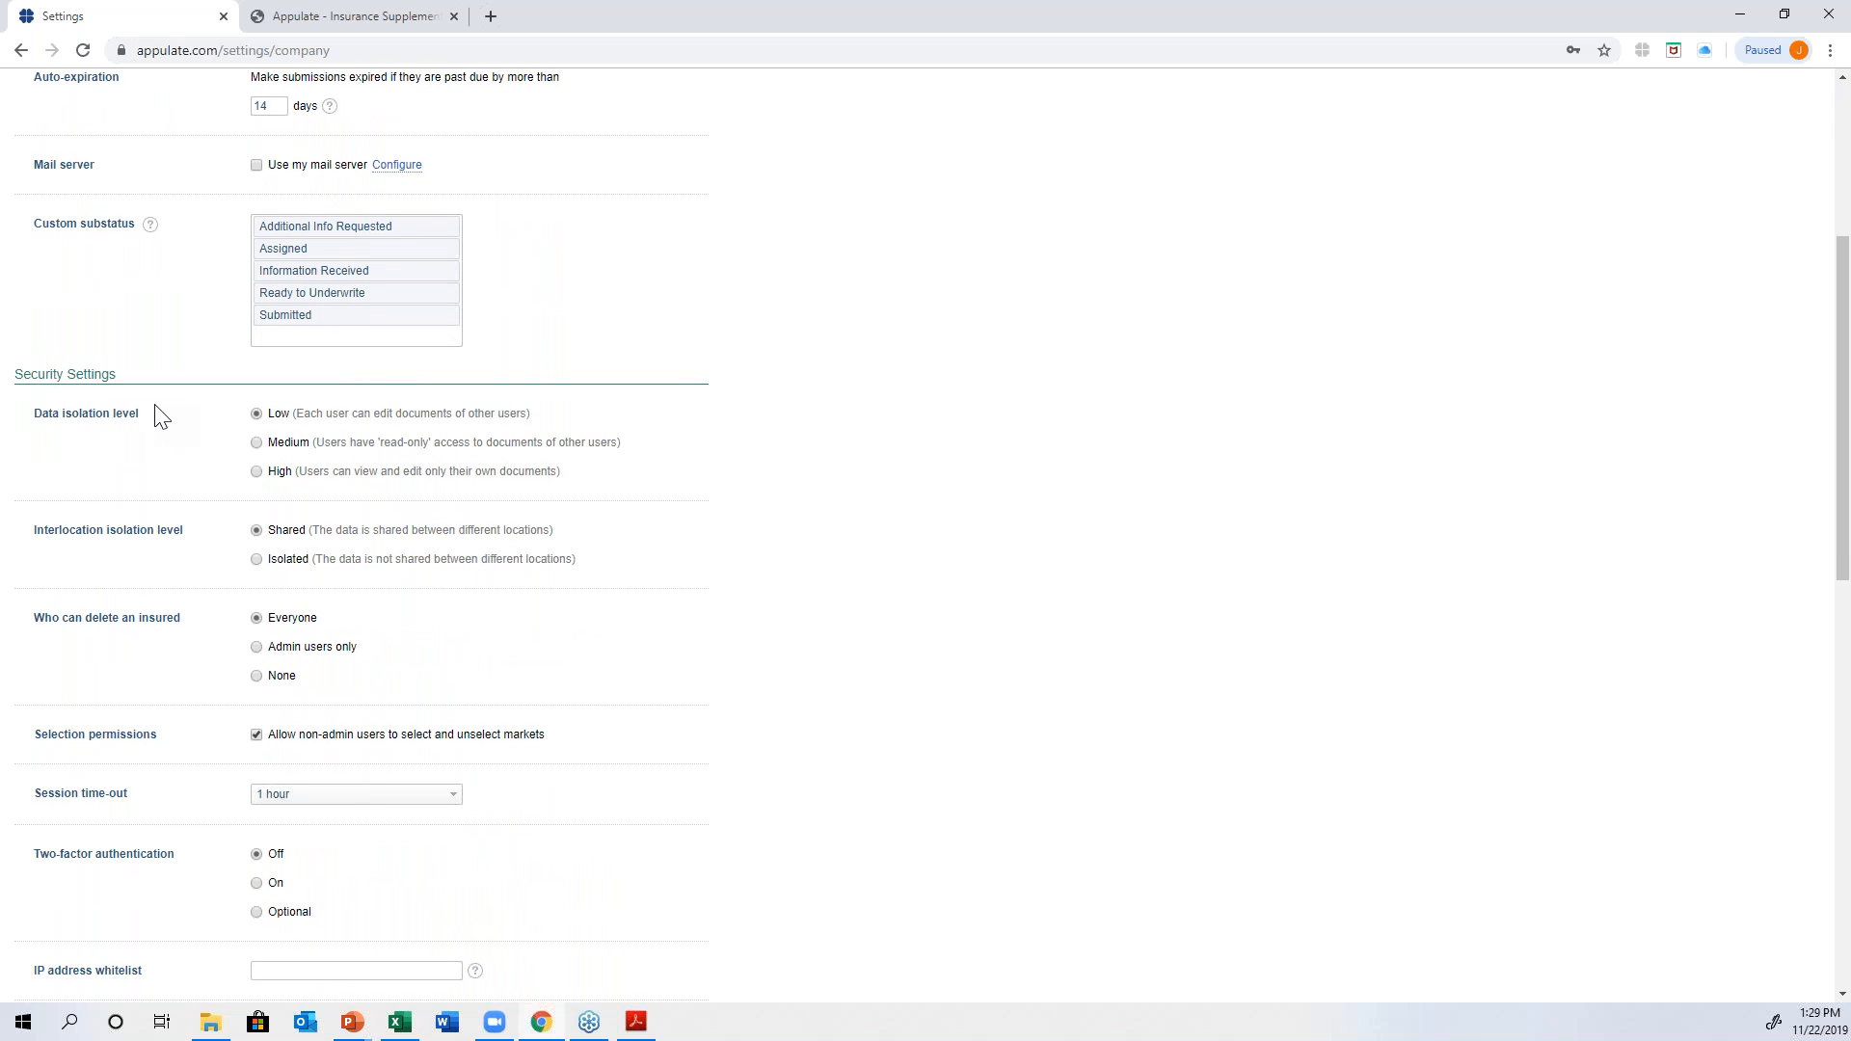
{"action": "left_click_drag", "start_coordinate": [540, 413], "coordinate": [455, 416]}
{"action": "left_click", "coordinate": [552, 414]}
{"action": "scroll", "coordinate": [424, 422], "scroll_direction": "up", "scroll_amount": 5}
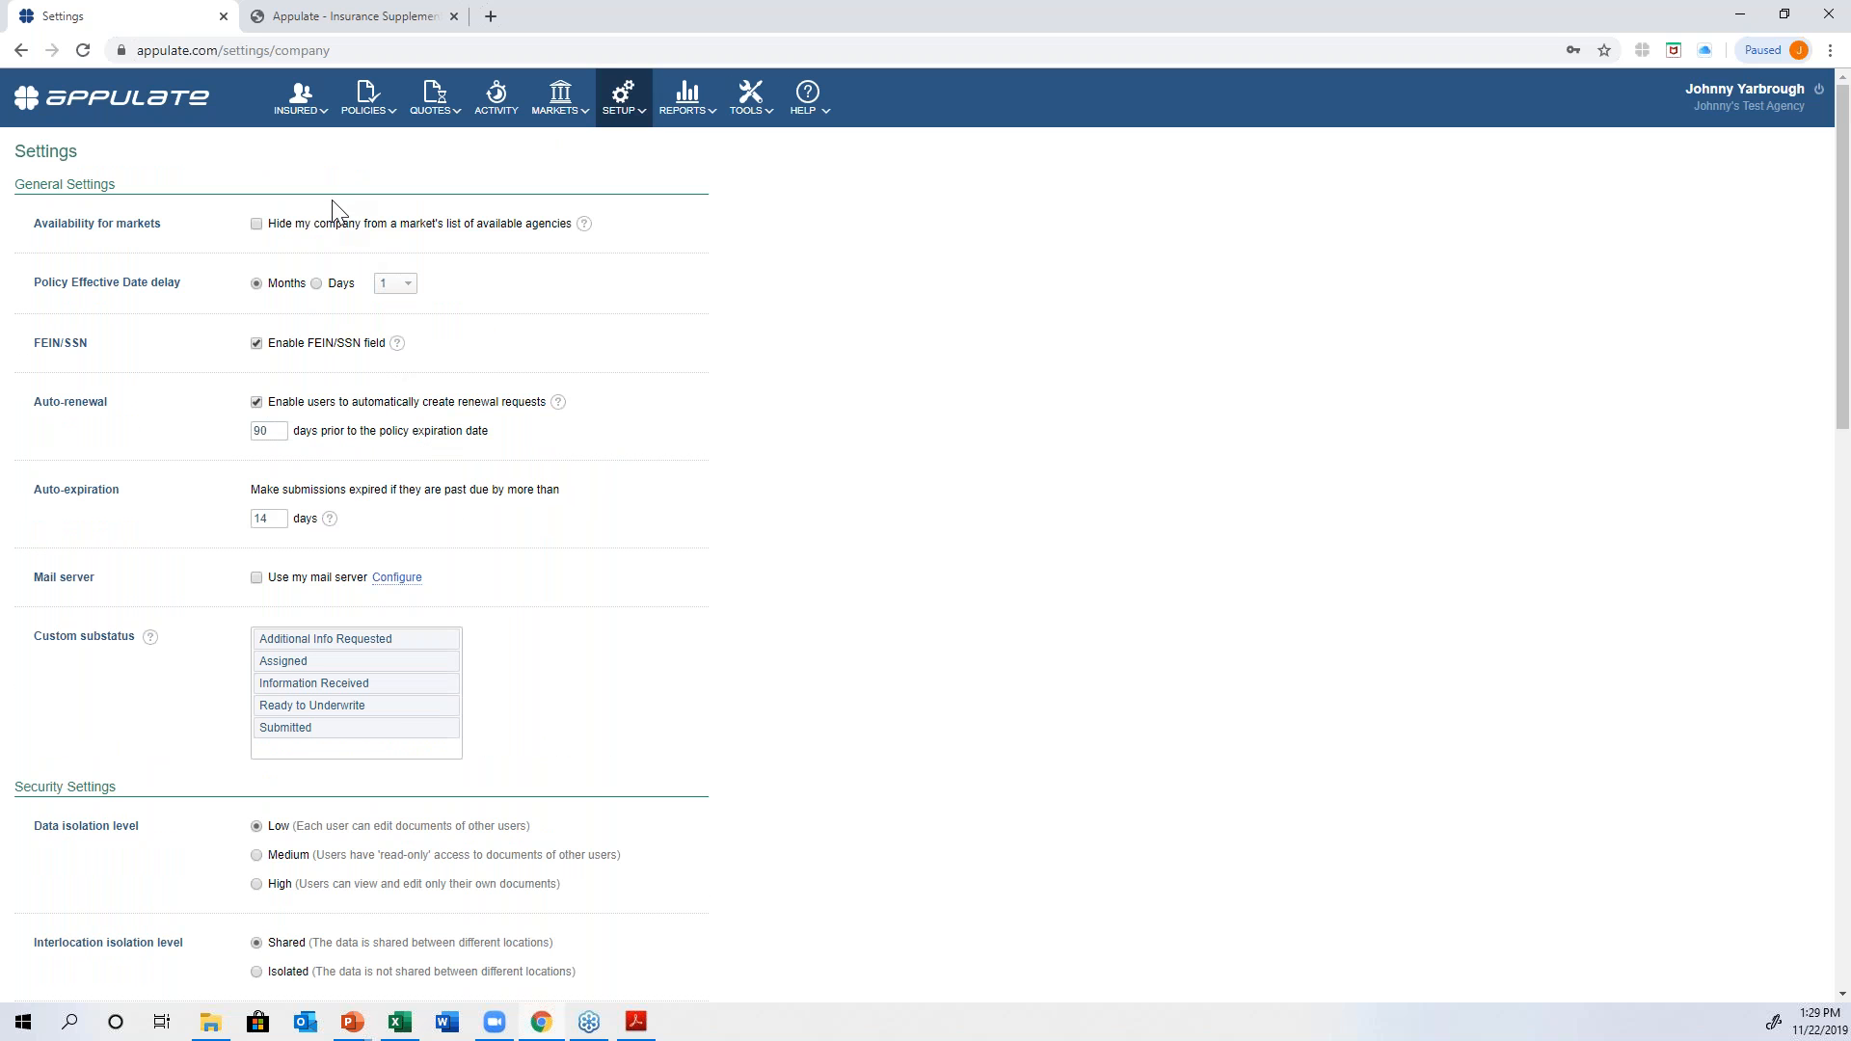
{"action": "left_click", "coordinate": [26, 46]}
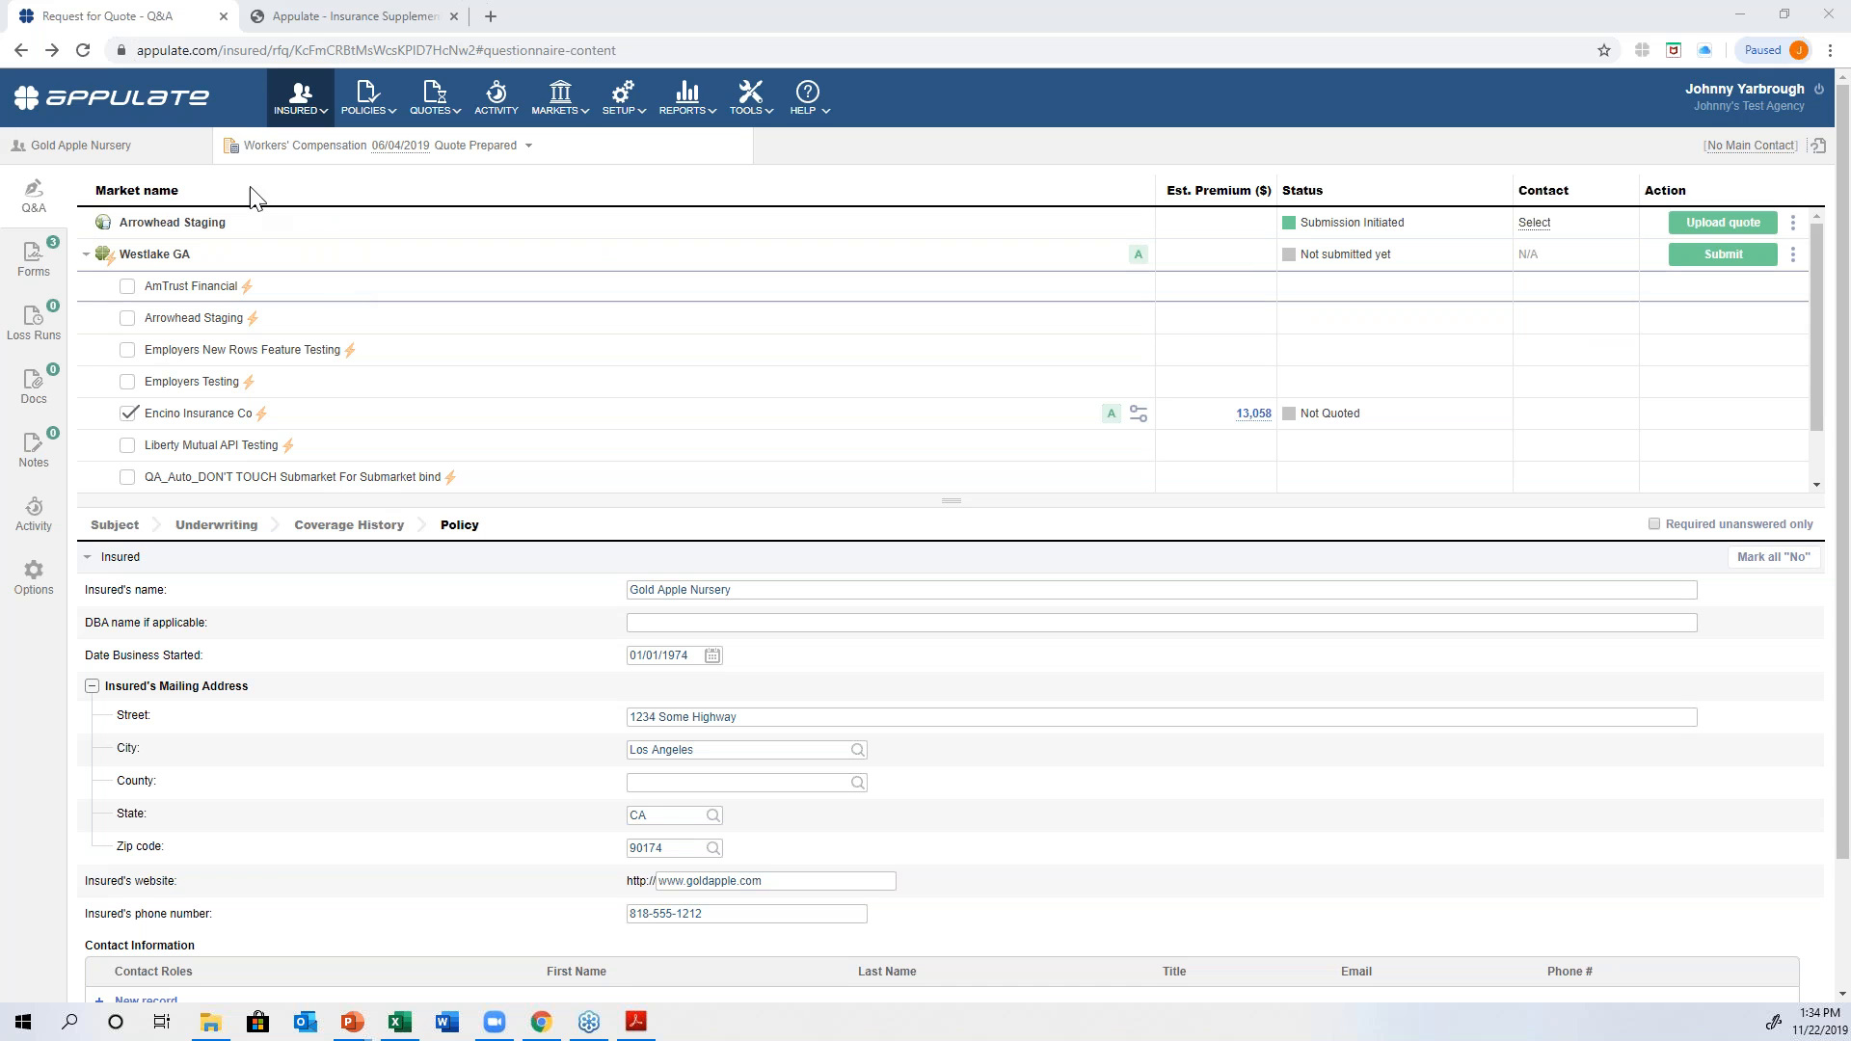
- Create a new General Liability request for quote for Gold Apple Nursery
{"action": "right_click", "coordinate": [534, 159]}
{"action": "key", "text": "Escape"}
{"action": "left_click", "coordinate": [528, 147]}
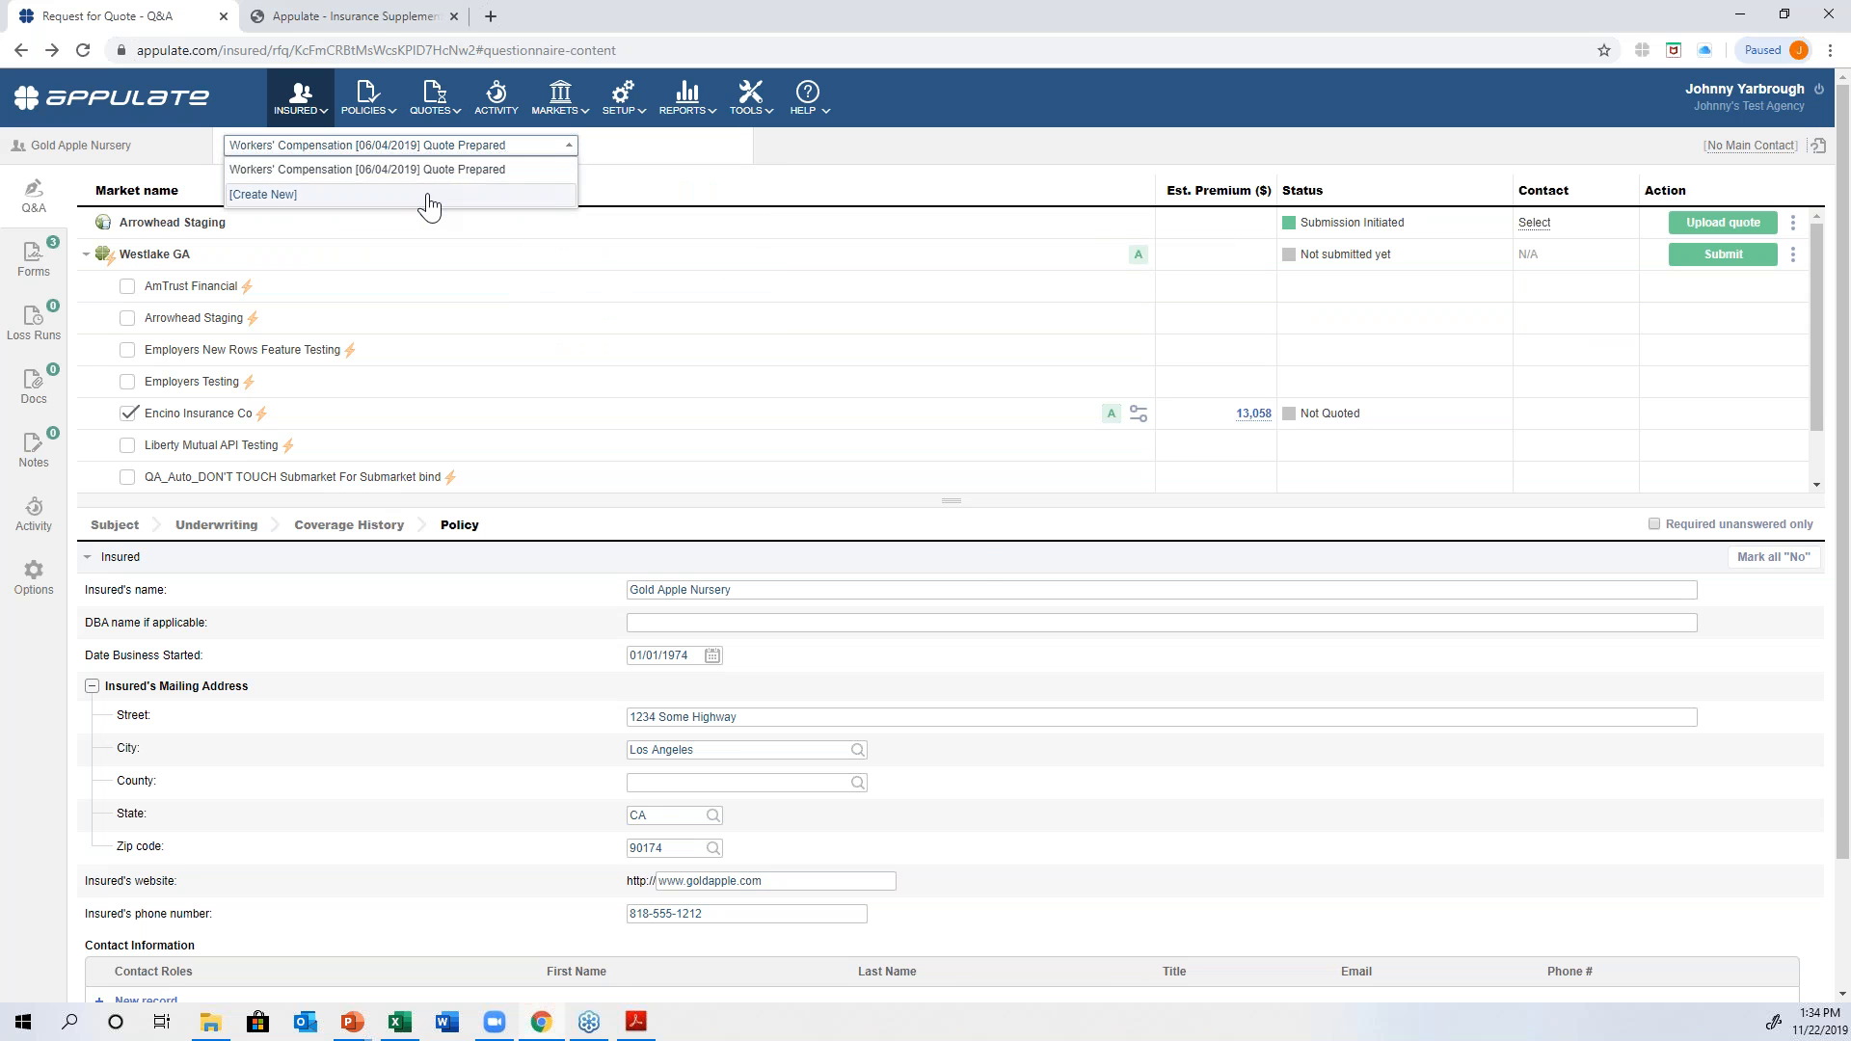
{"action": "left_click", "coordinate": [424, 197]}
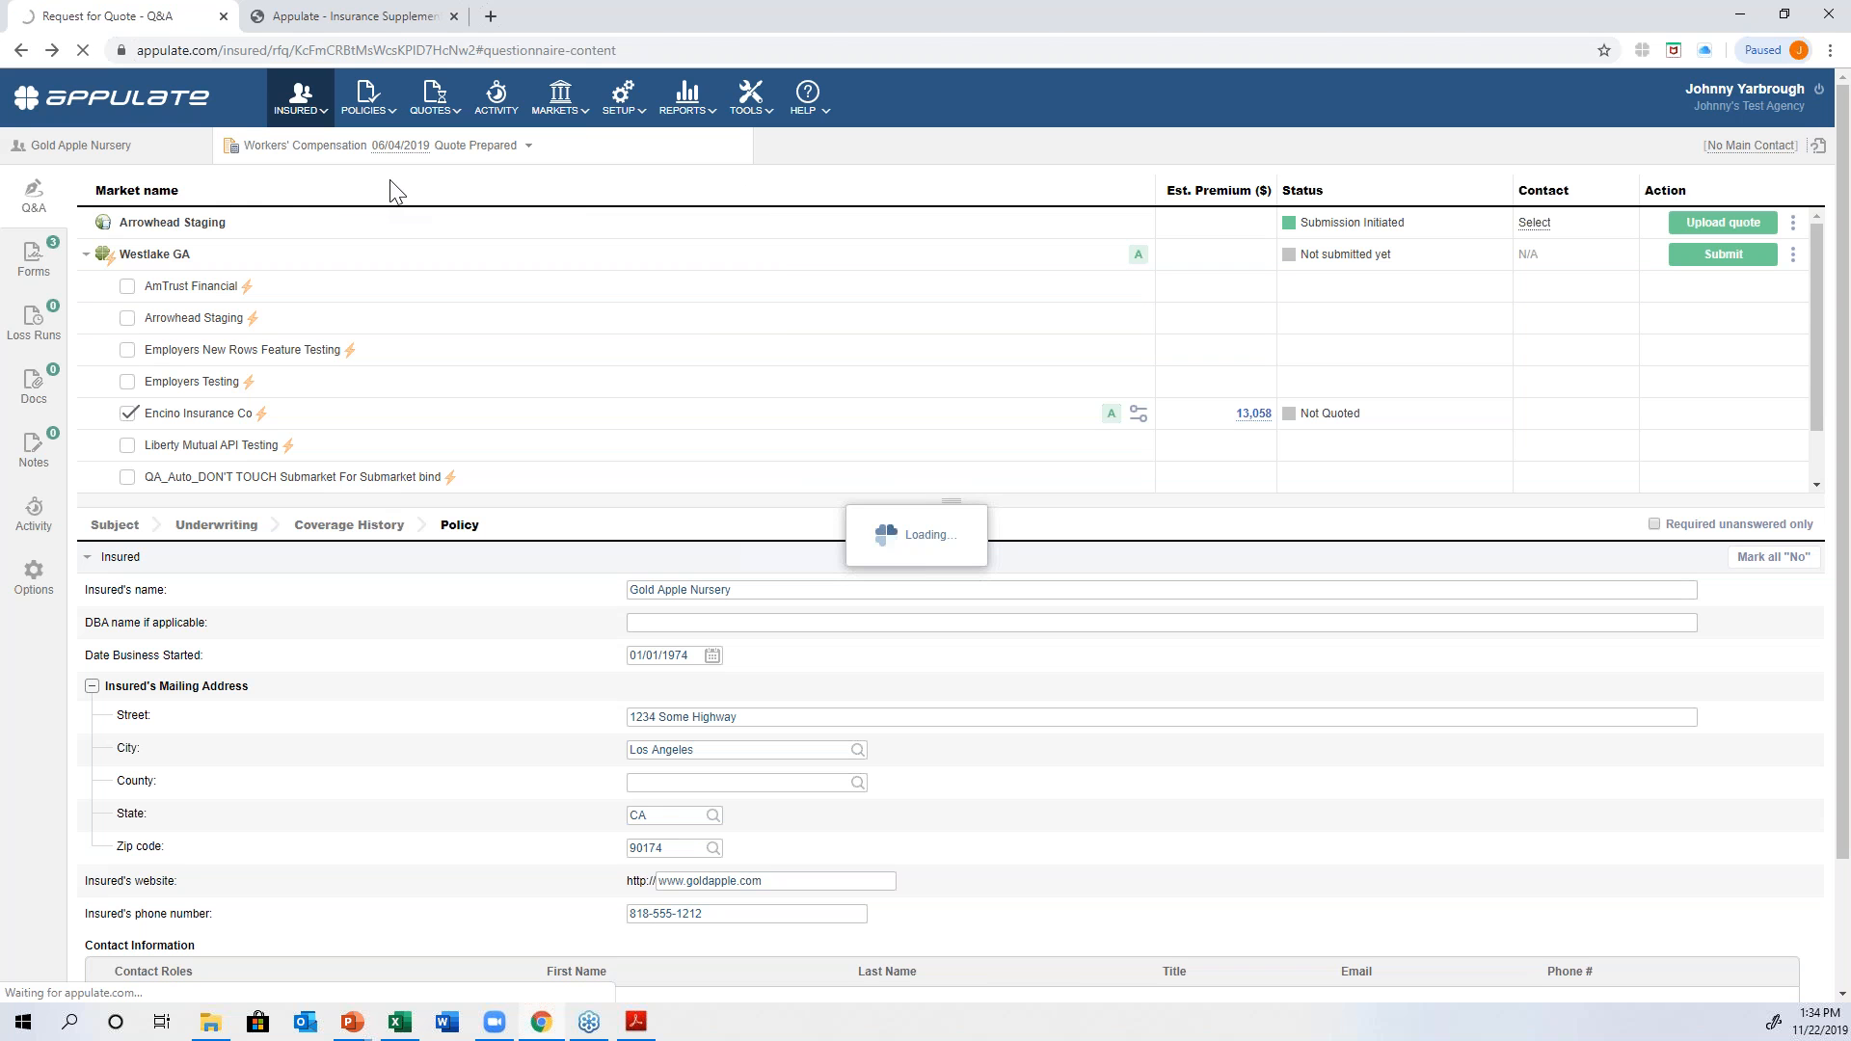
{"action": "left_click", "coordinate": [277, 306]}
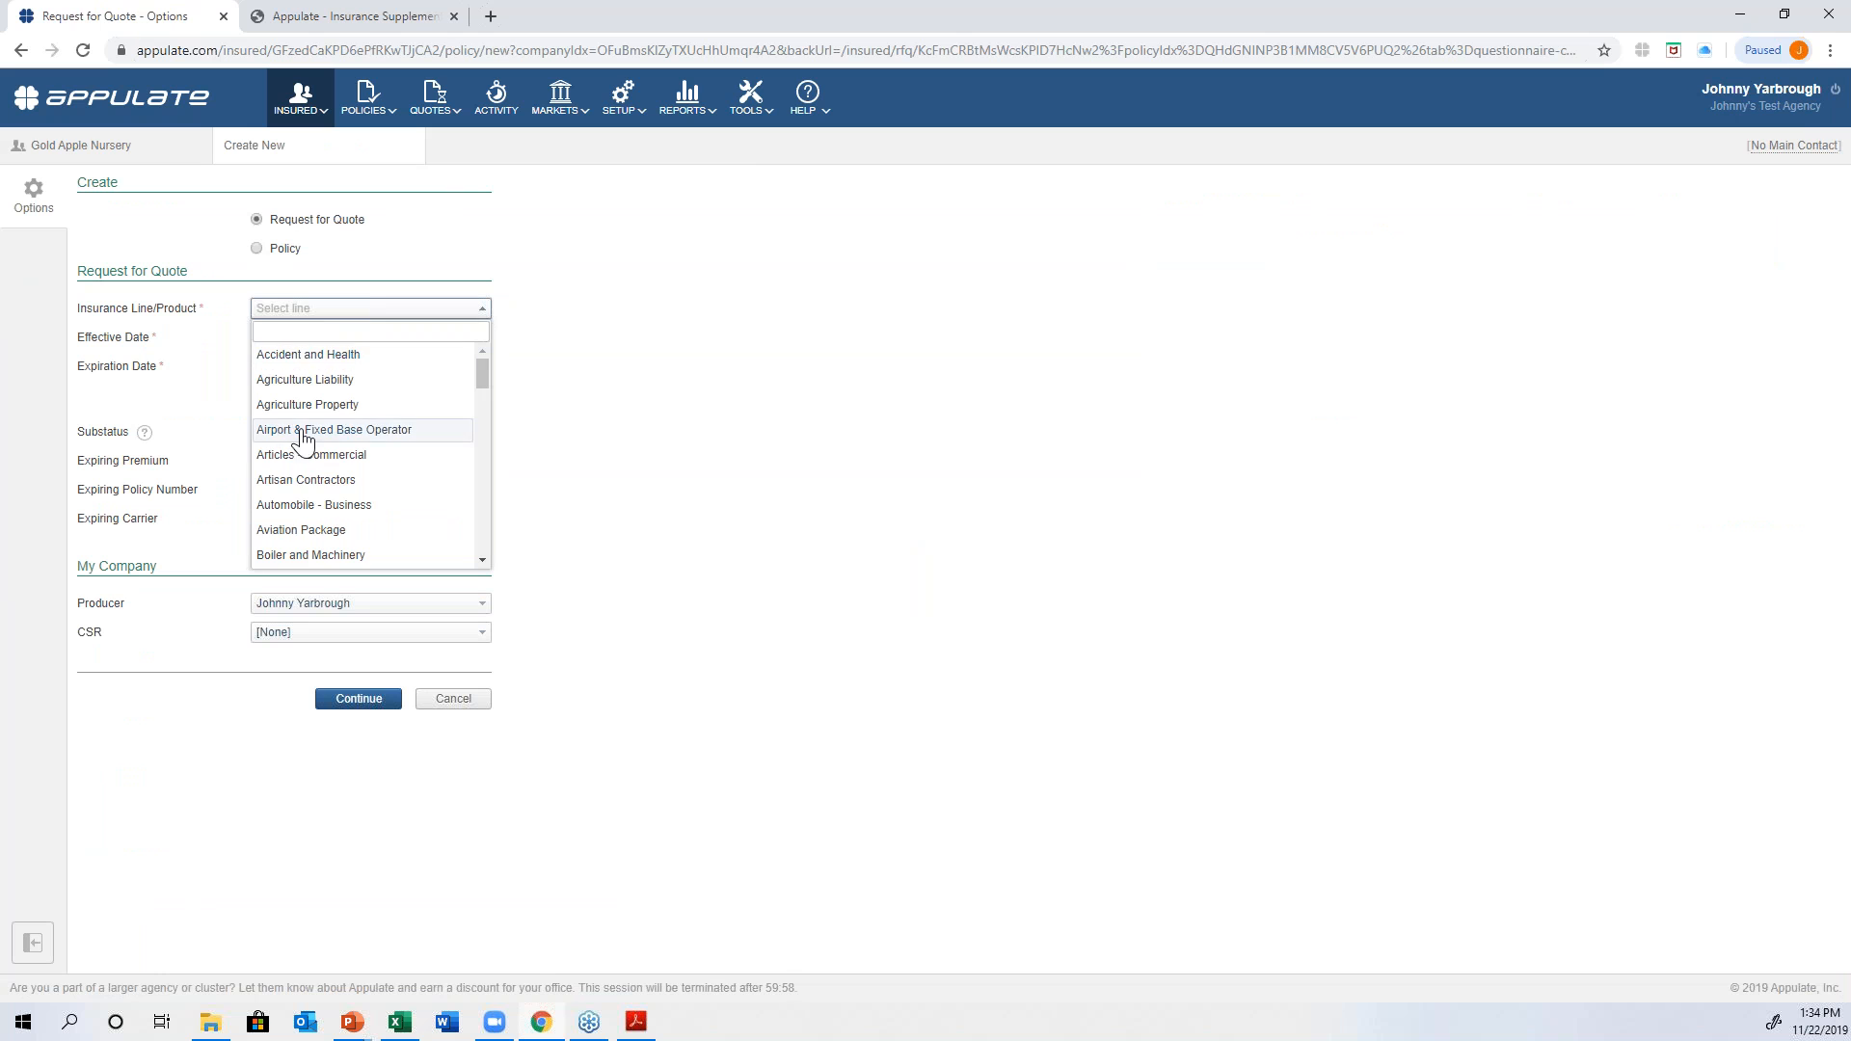
{"action": "scroll", "coordinate": [301, 440], "scroll_direction": "down", "scroll_amount": 4}
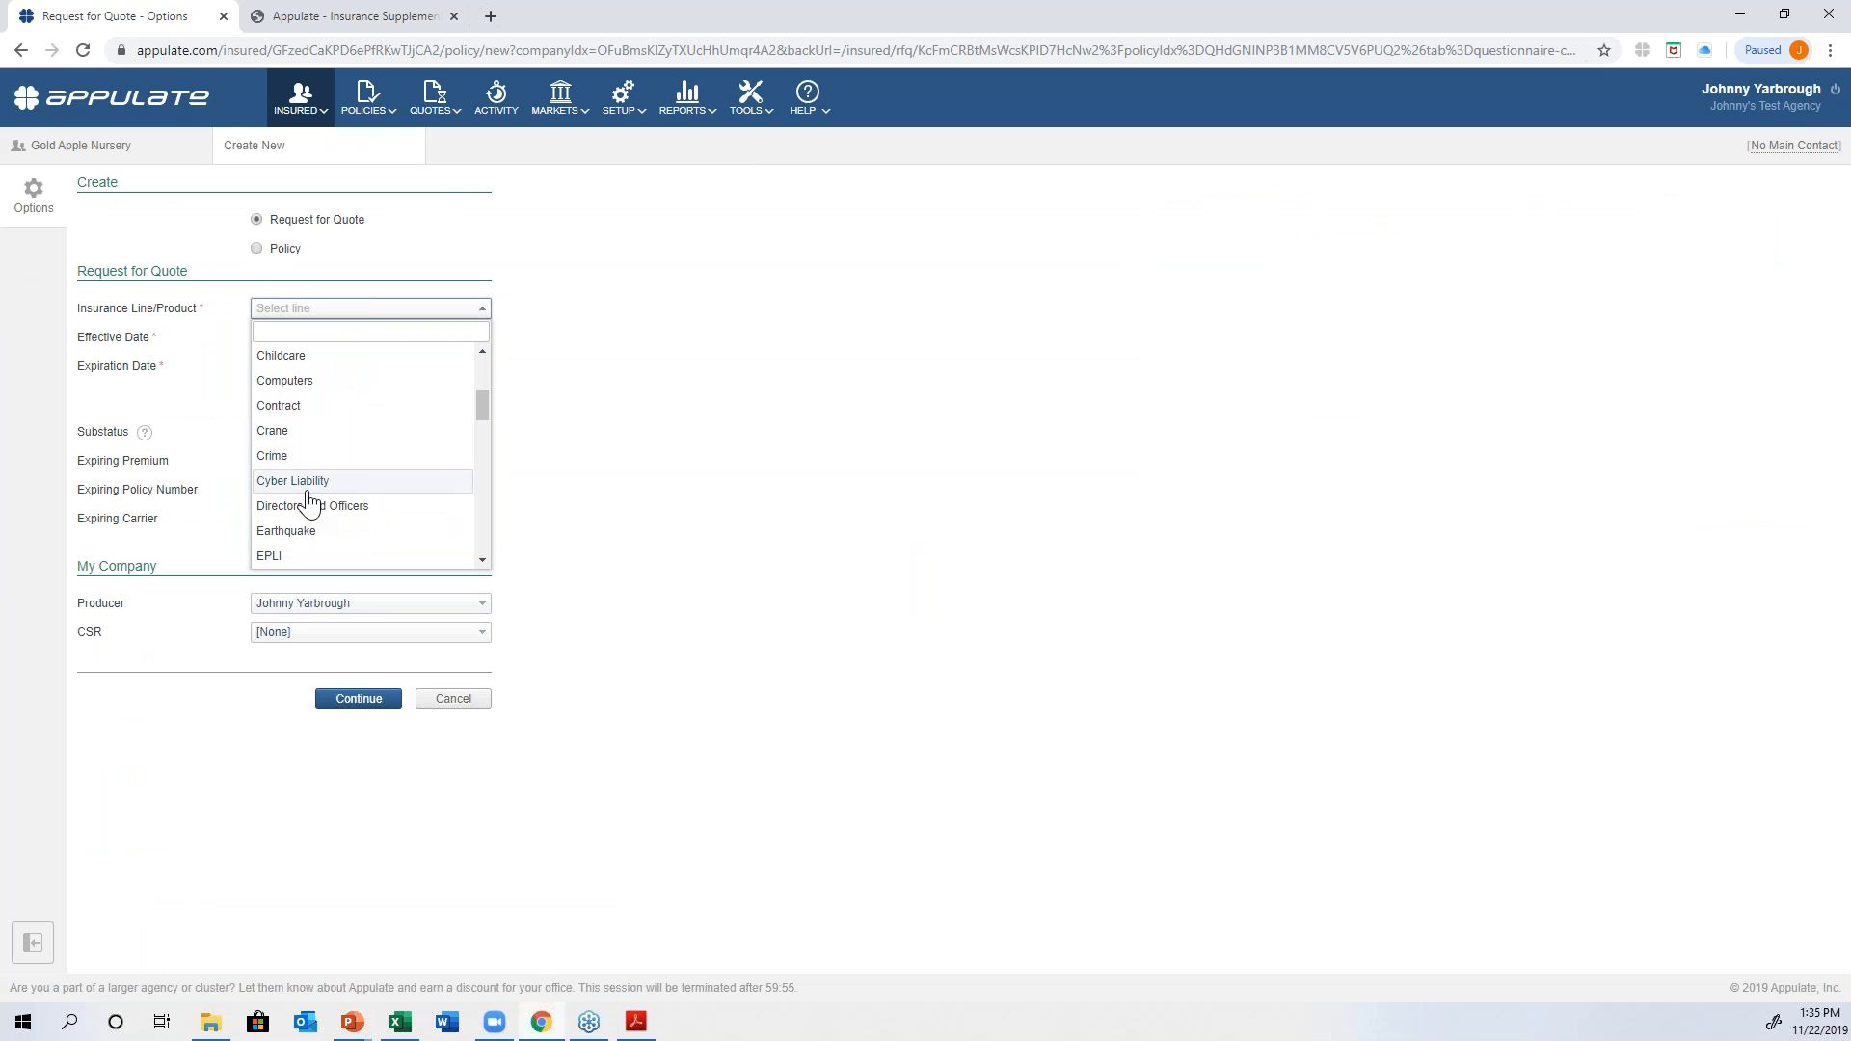
{"action": "scroll", "coordinate": [306, 487], "scroll_direction": "down", "scroll_amount": 5}
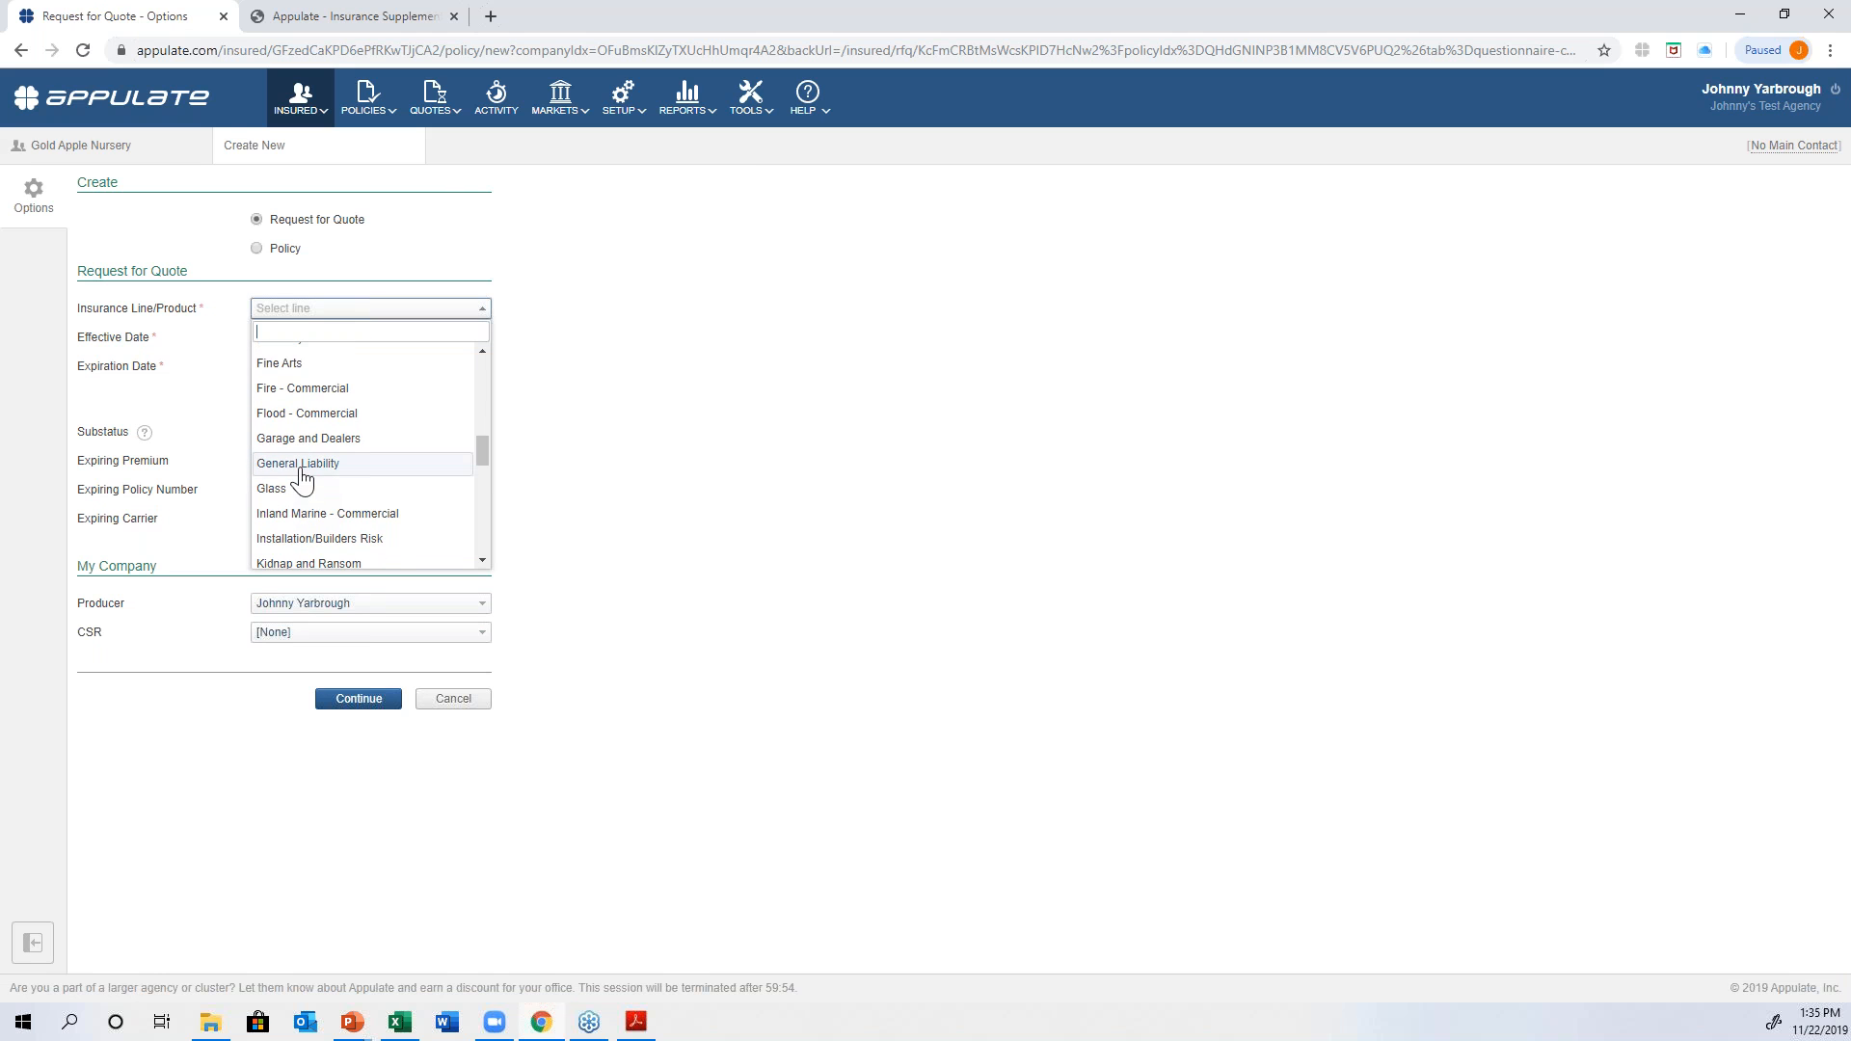
{"action": "left_click", "coordinate": [297, 465]}
{"action": "left_click", "coordinate": [358, 702]}
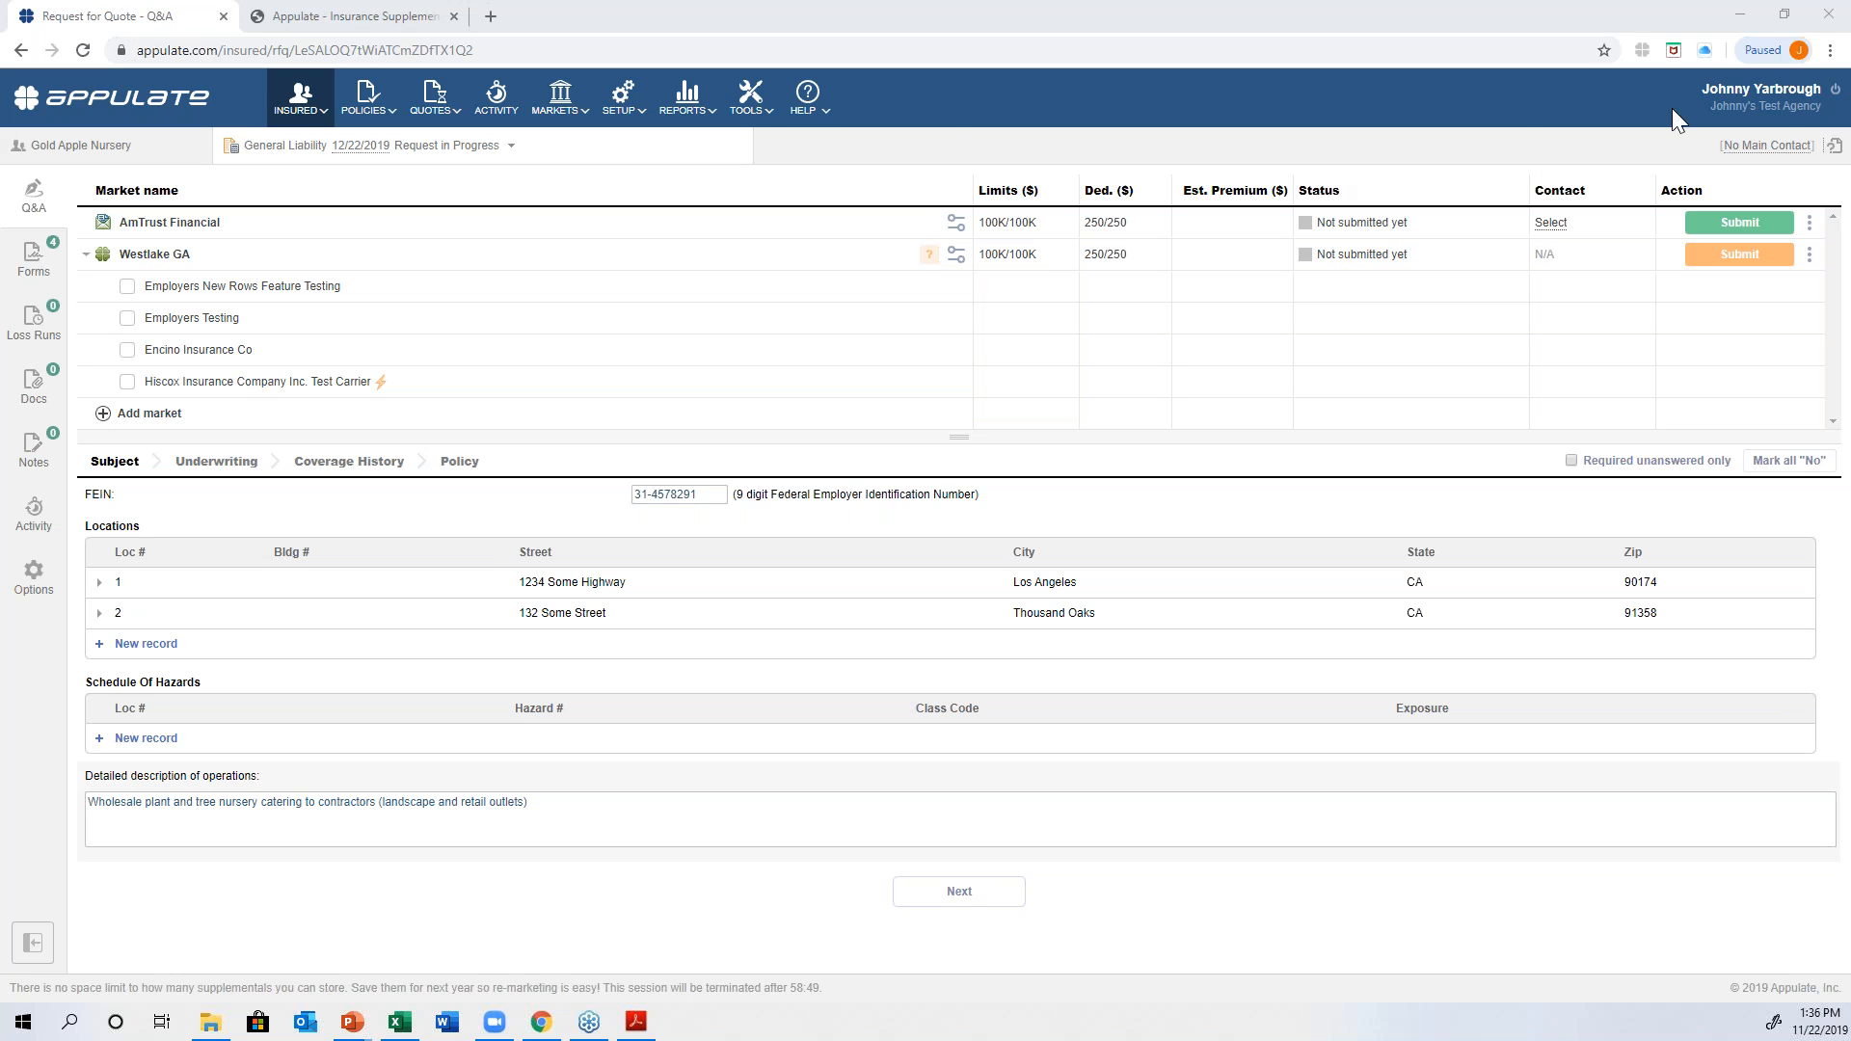
- Sign out of the agency account and go to the public Appulate home page
{"action": "left_click", "coordinate": [1836, 96]}
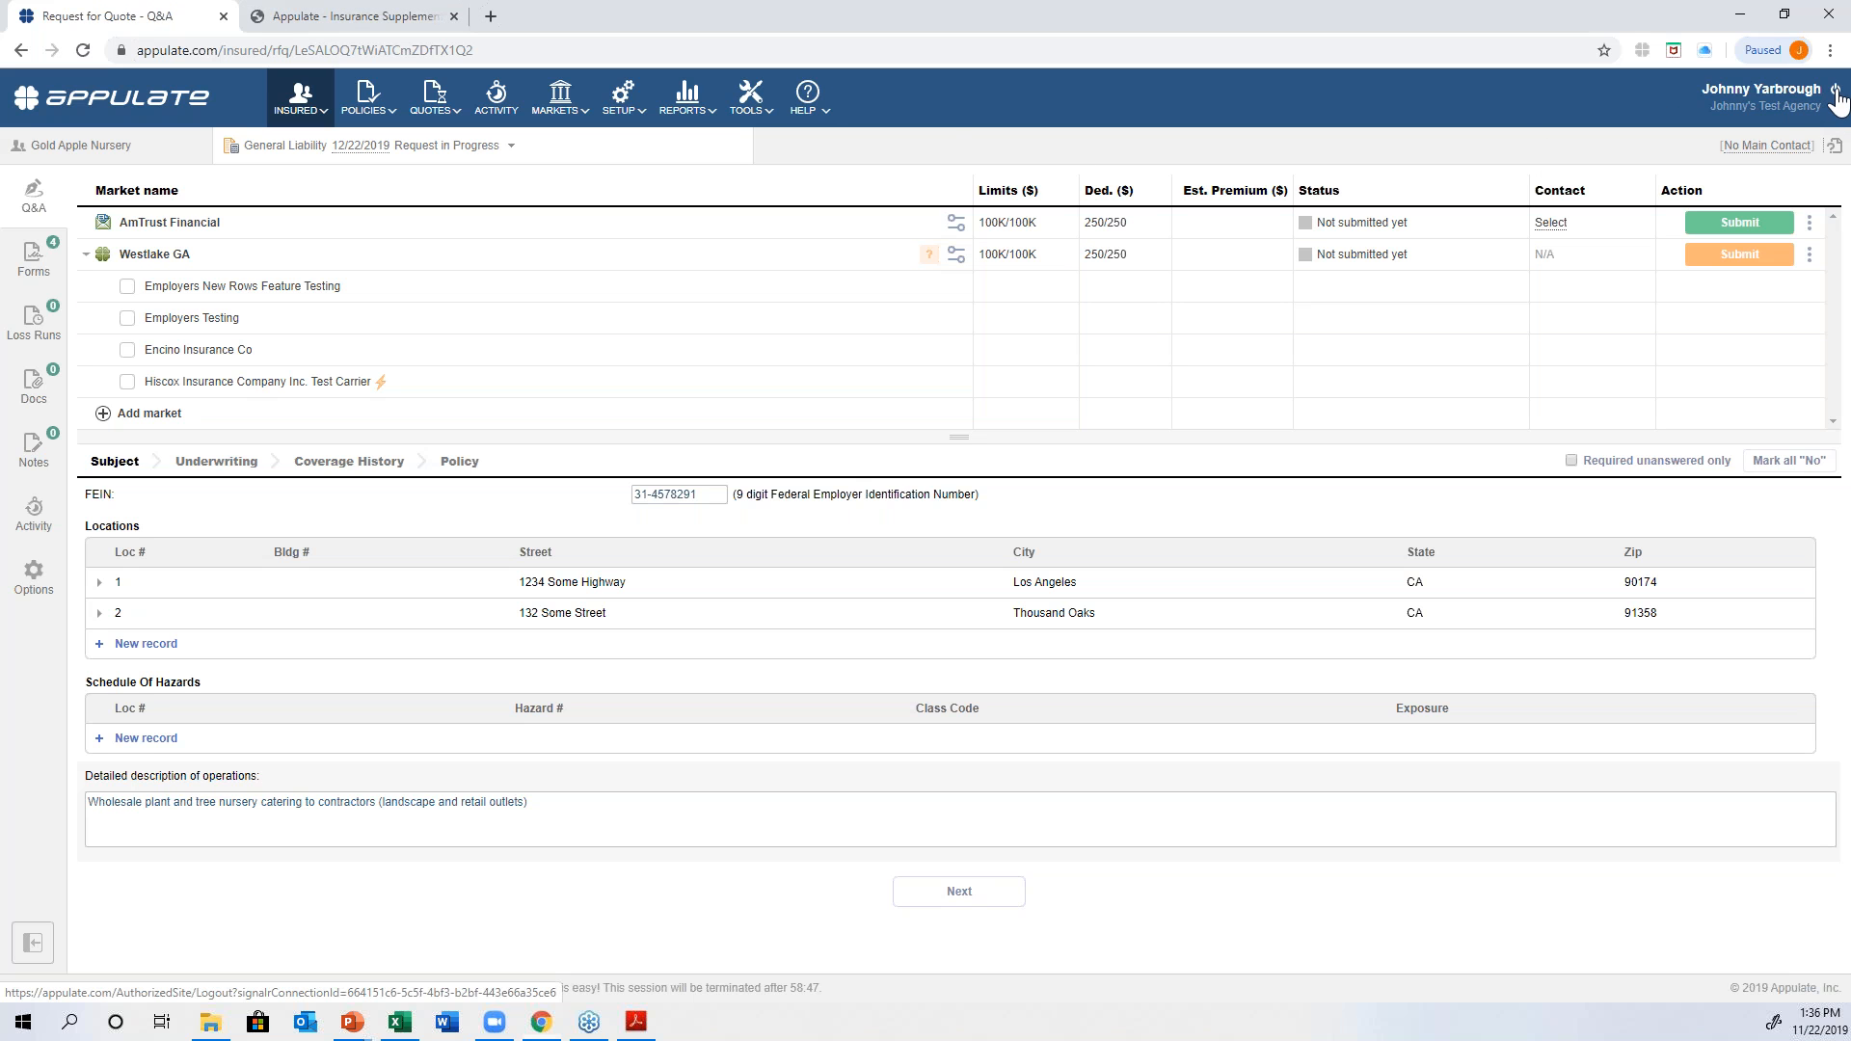
{"action": "left_click", "coordinate": [546, 106]}
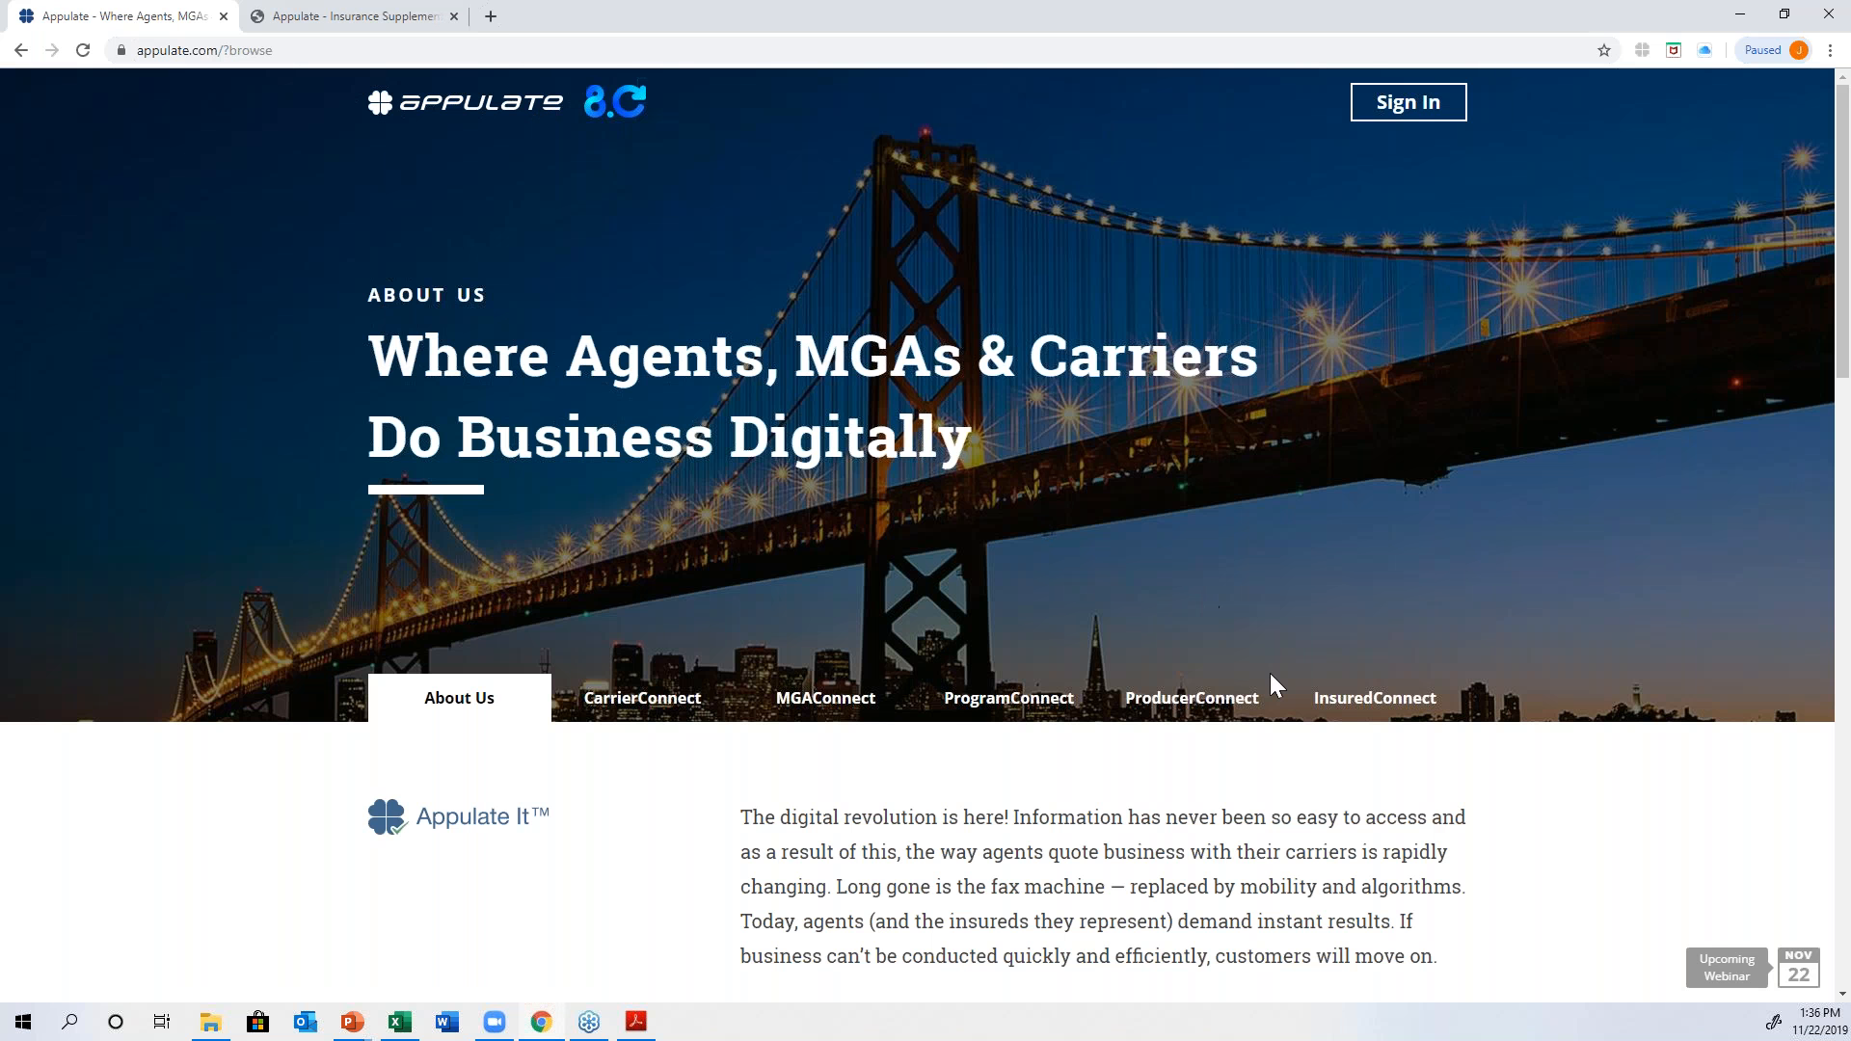
- Open the Appulate market directory from the key features on the ProducerConnect page
{"action": "left_click", "coordinate": [1210, 718]}
{"action": "scroll", "coordinate": [1210, 718], "scroll_direction": "down", "scroll_amount": 4}
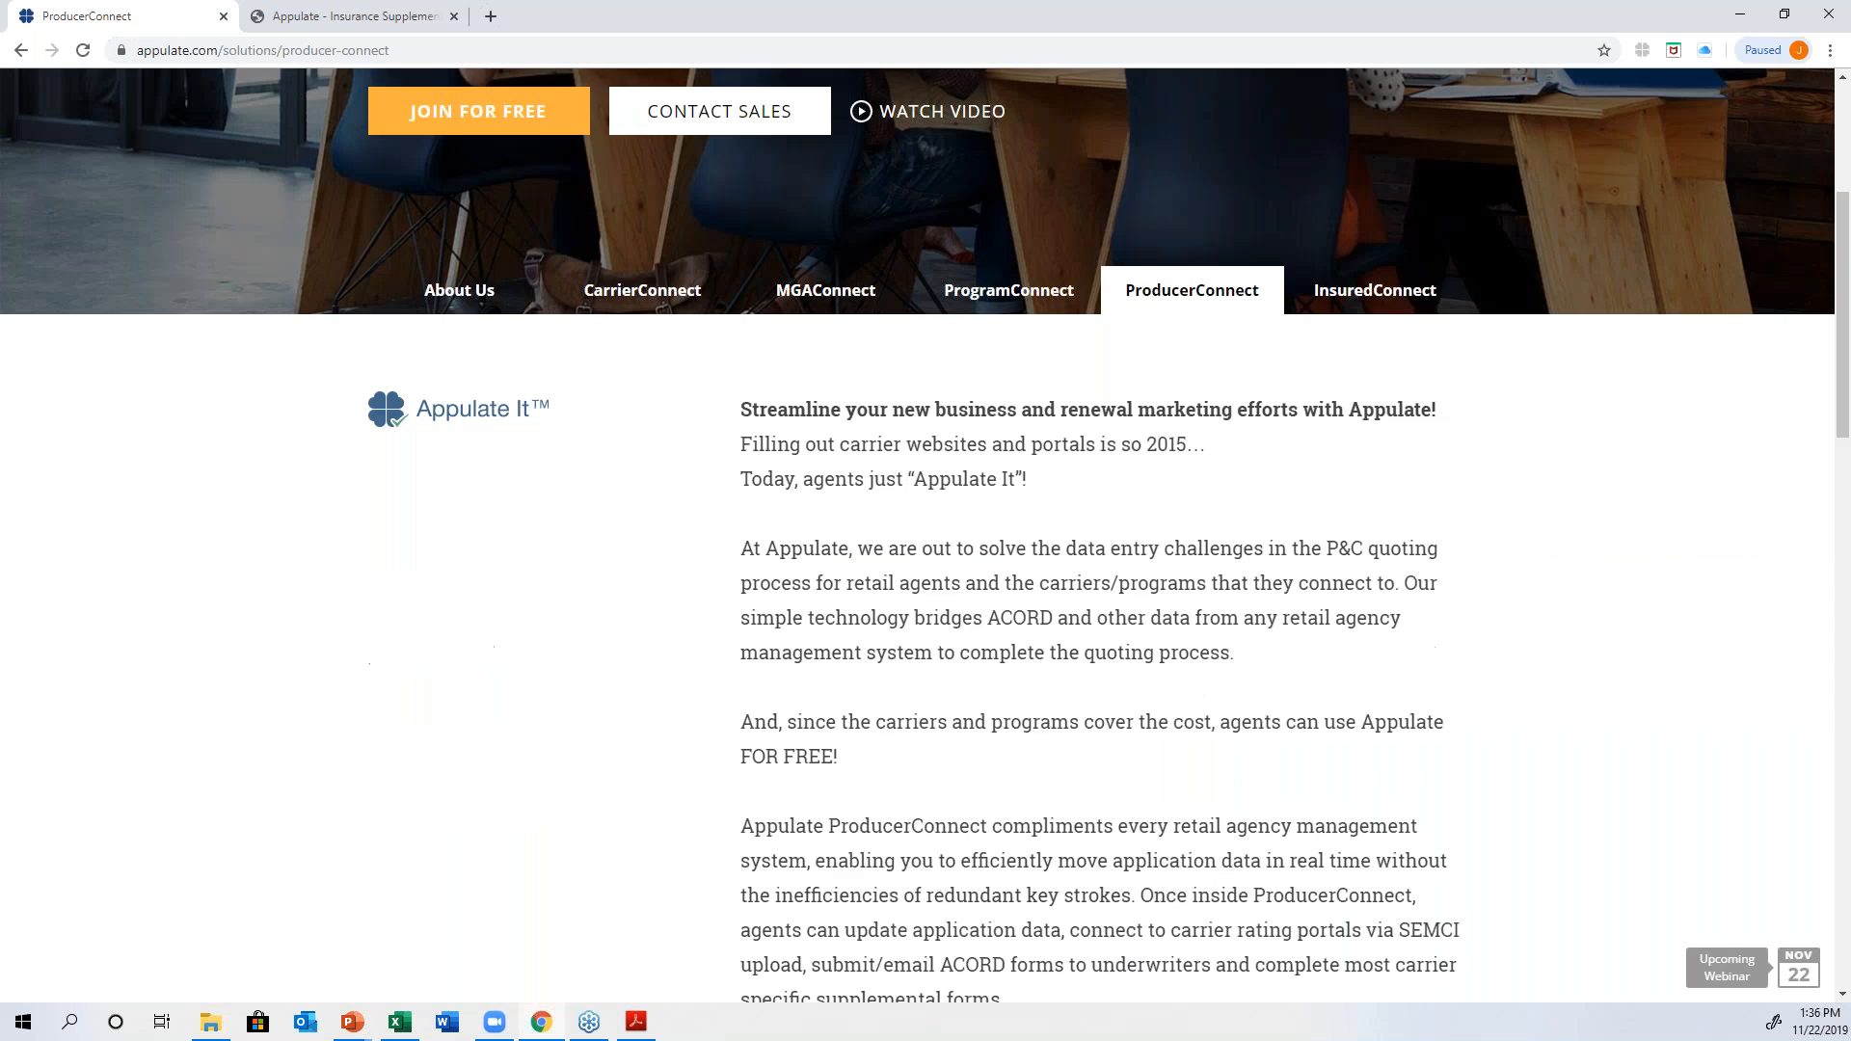
{"action": "scroll", "coordinate": [878, 681], "scroll_direction": "down", "scroll_amount": 9}
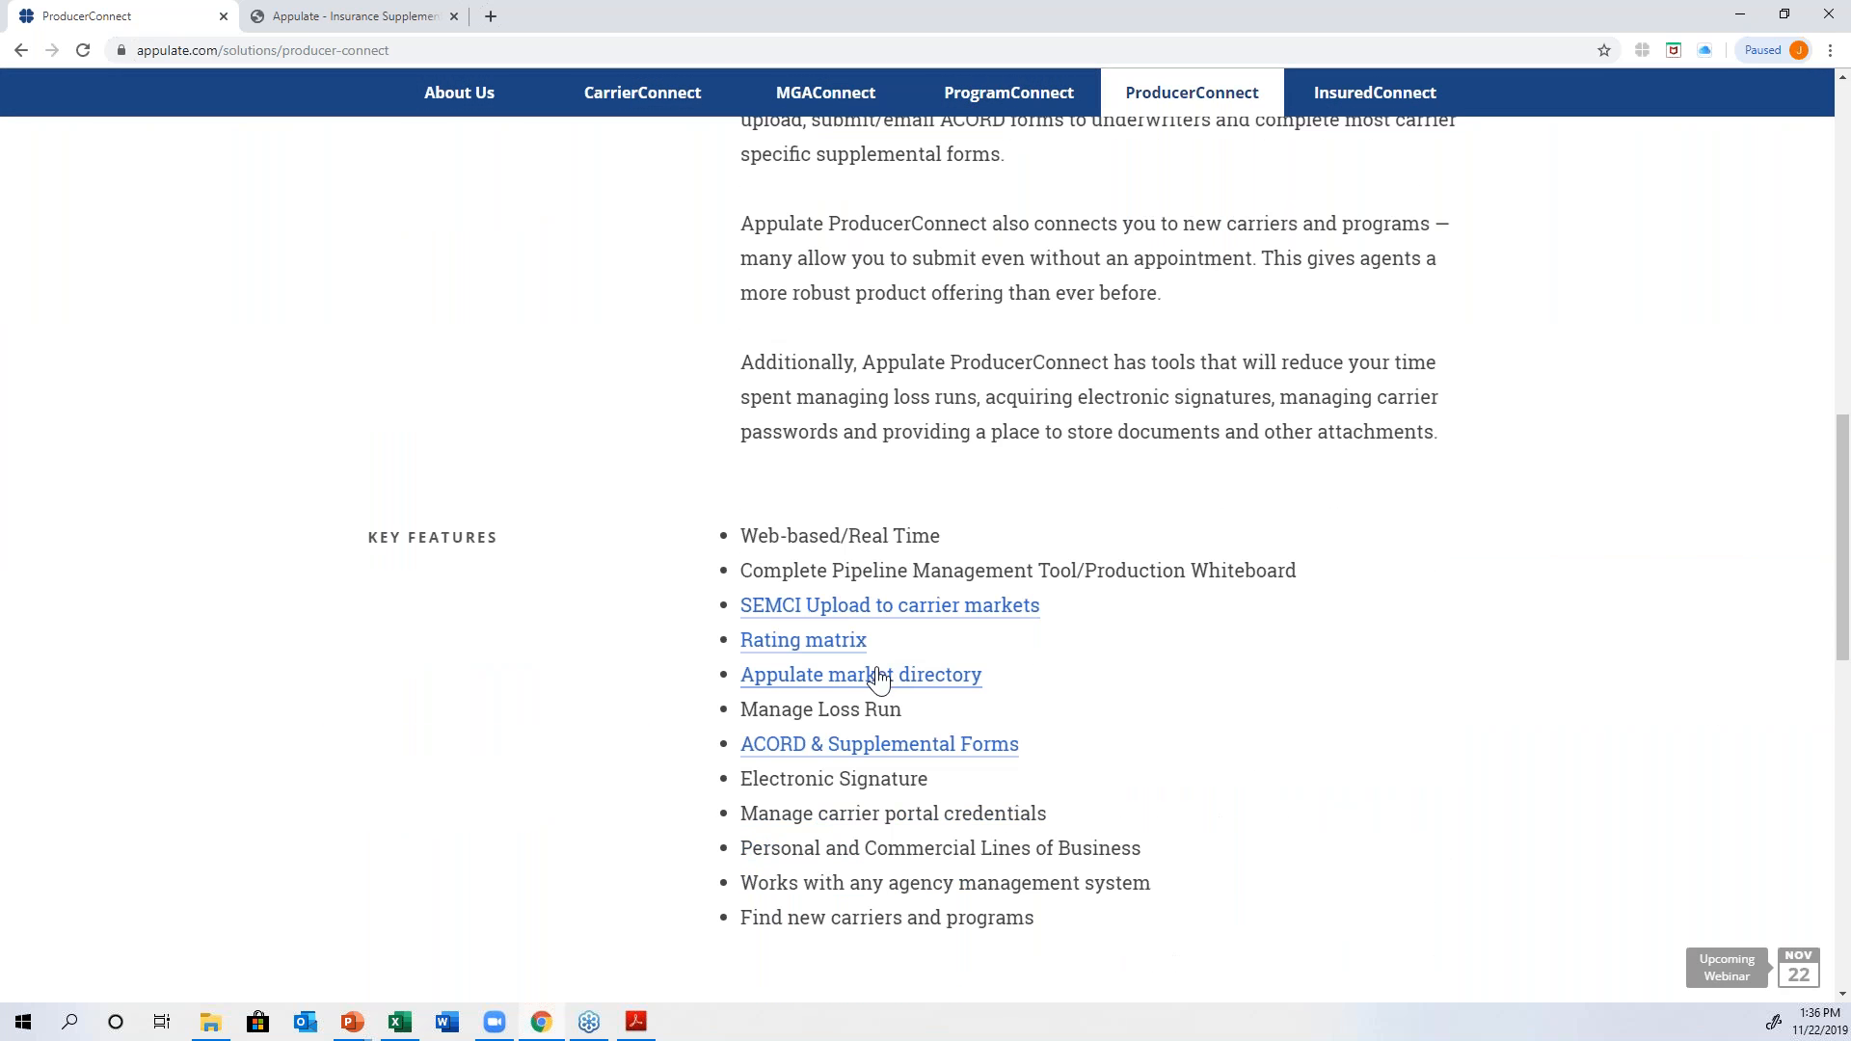
{"action": "left_click", "coordinate": [877, 681]}
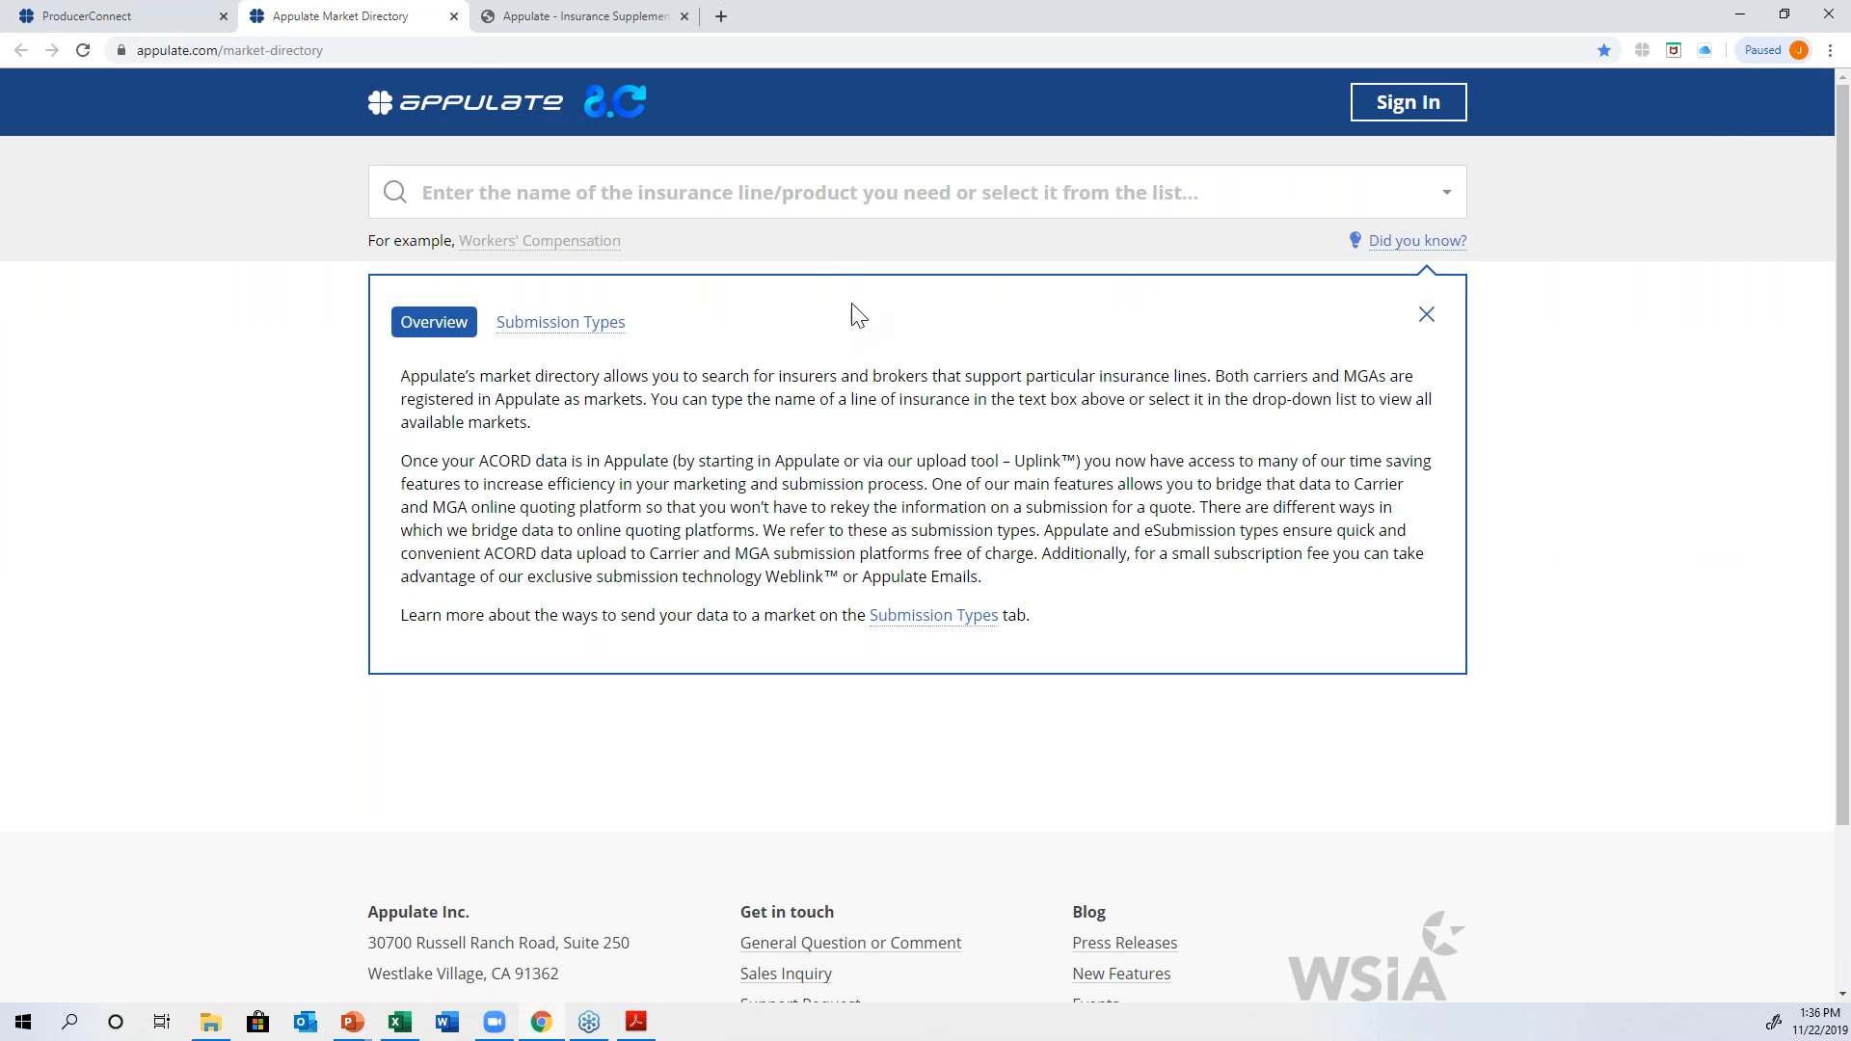
- Search the market directory for the Workers' Compensation line
{"action": "left_click", "coordinate": [777, 205]}
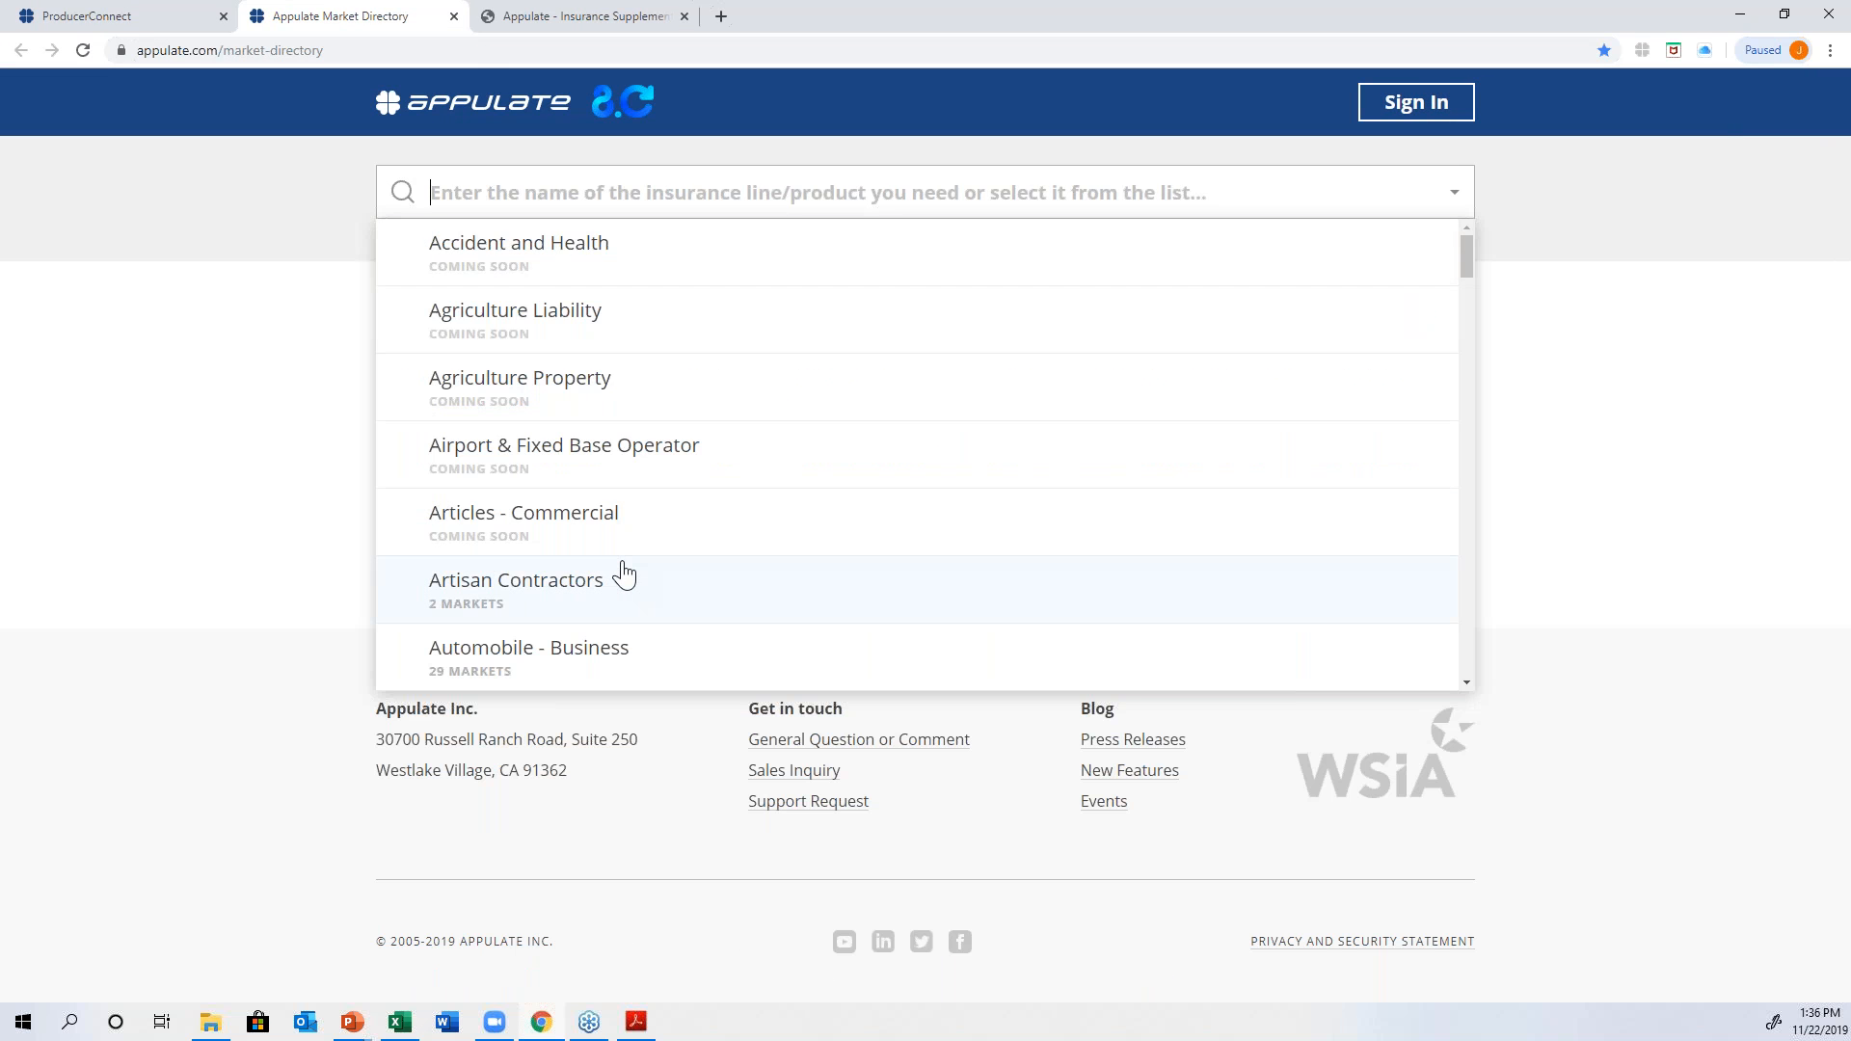
{"action": "type", "text": "work"}
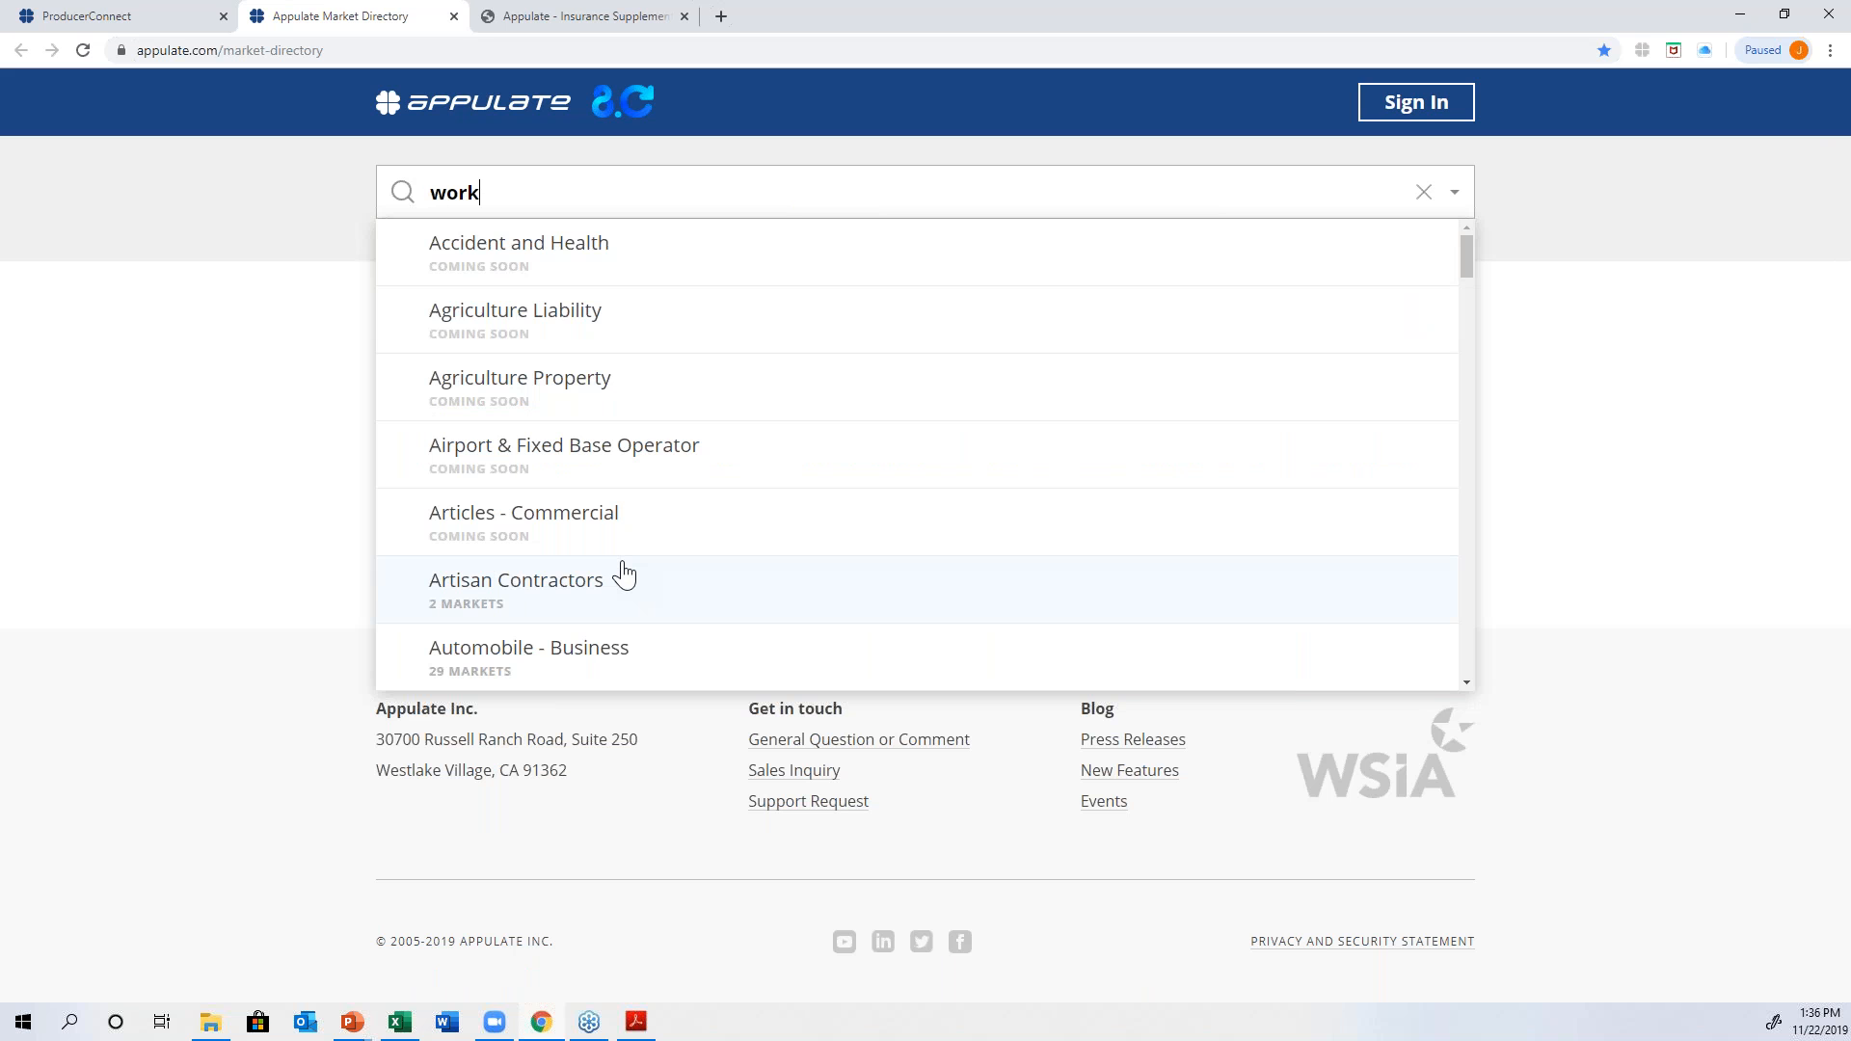
{"action": "left_click", "coordinate": [651, 271]}
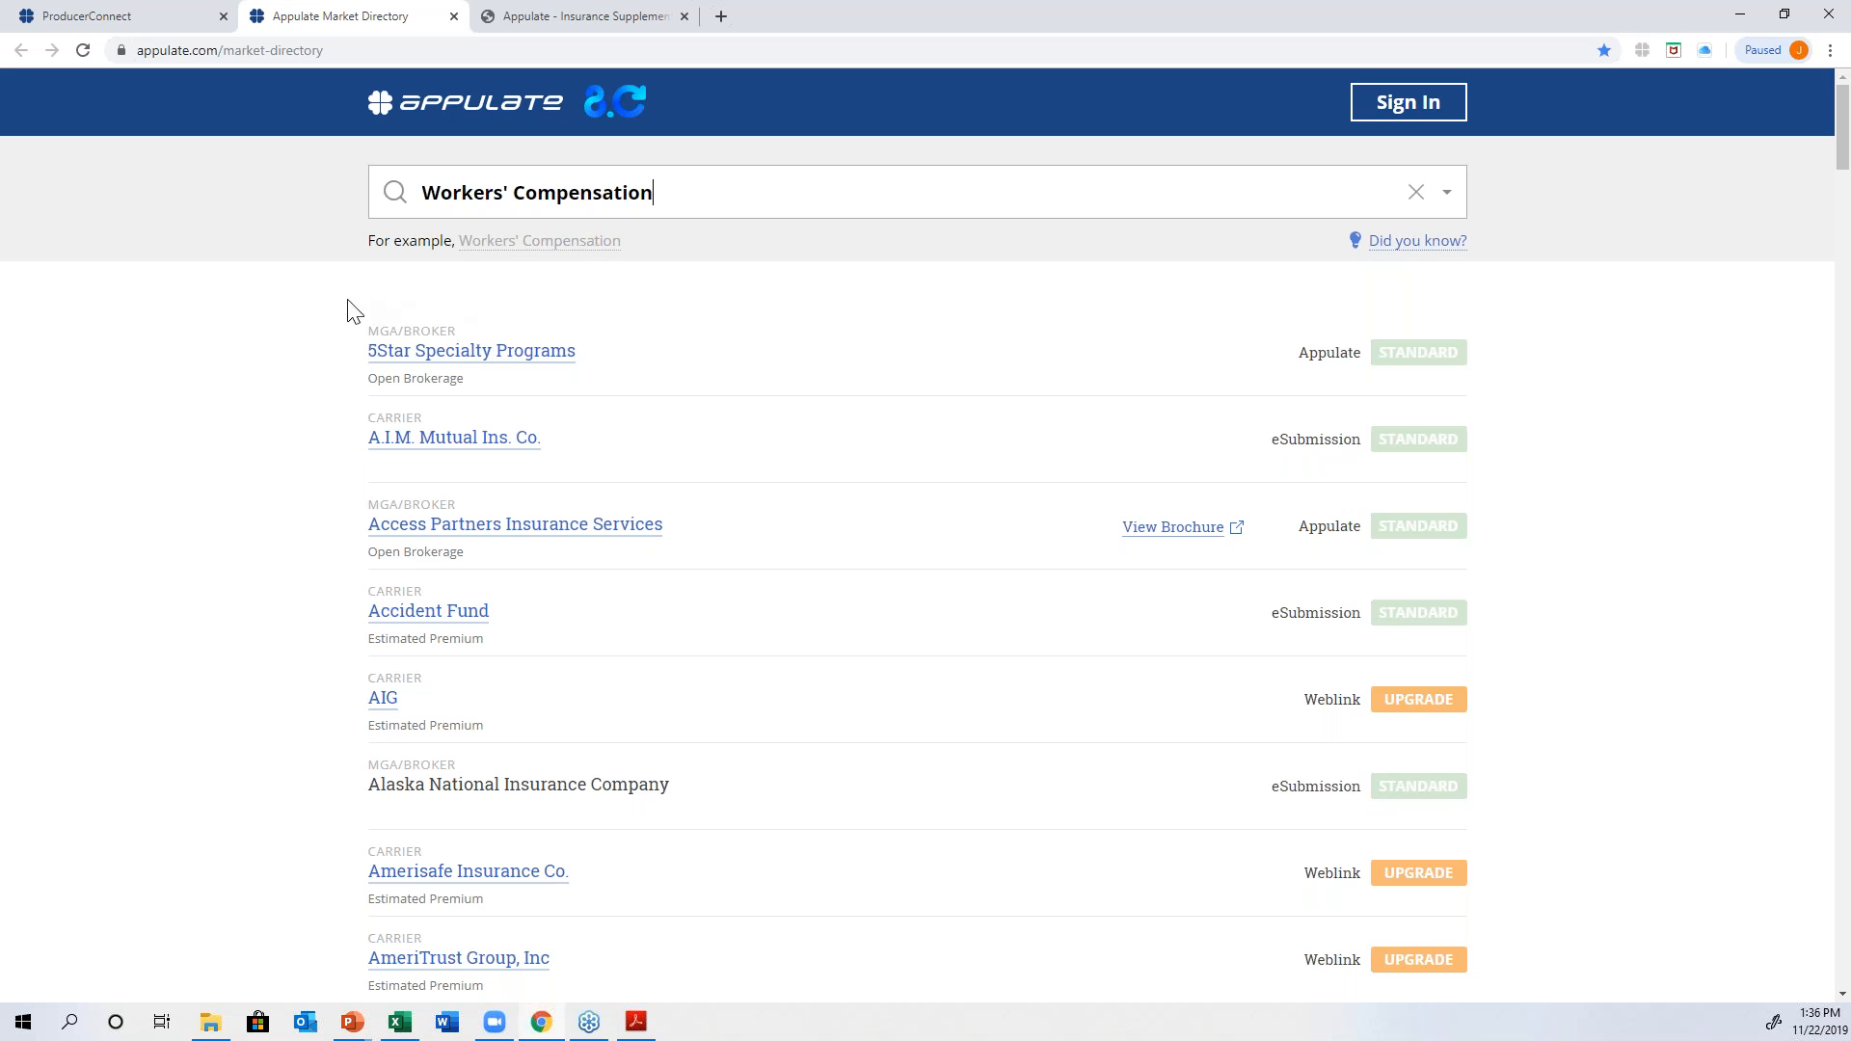
- Examine the Workers' Compensation markets, comparing each one's submission type and whether it is standard or upgrade
{"action": "scroll", "coordinate": [311, 596], "scroll_direction": "down", "scroll_amount": 1}
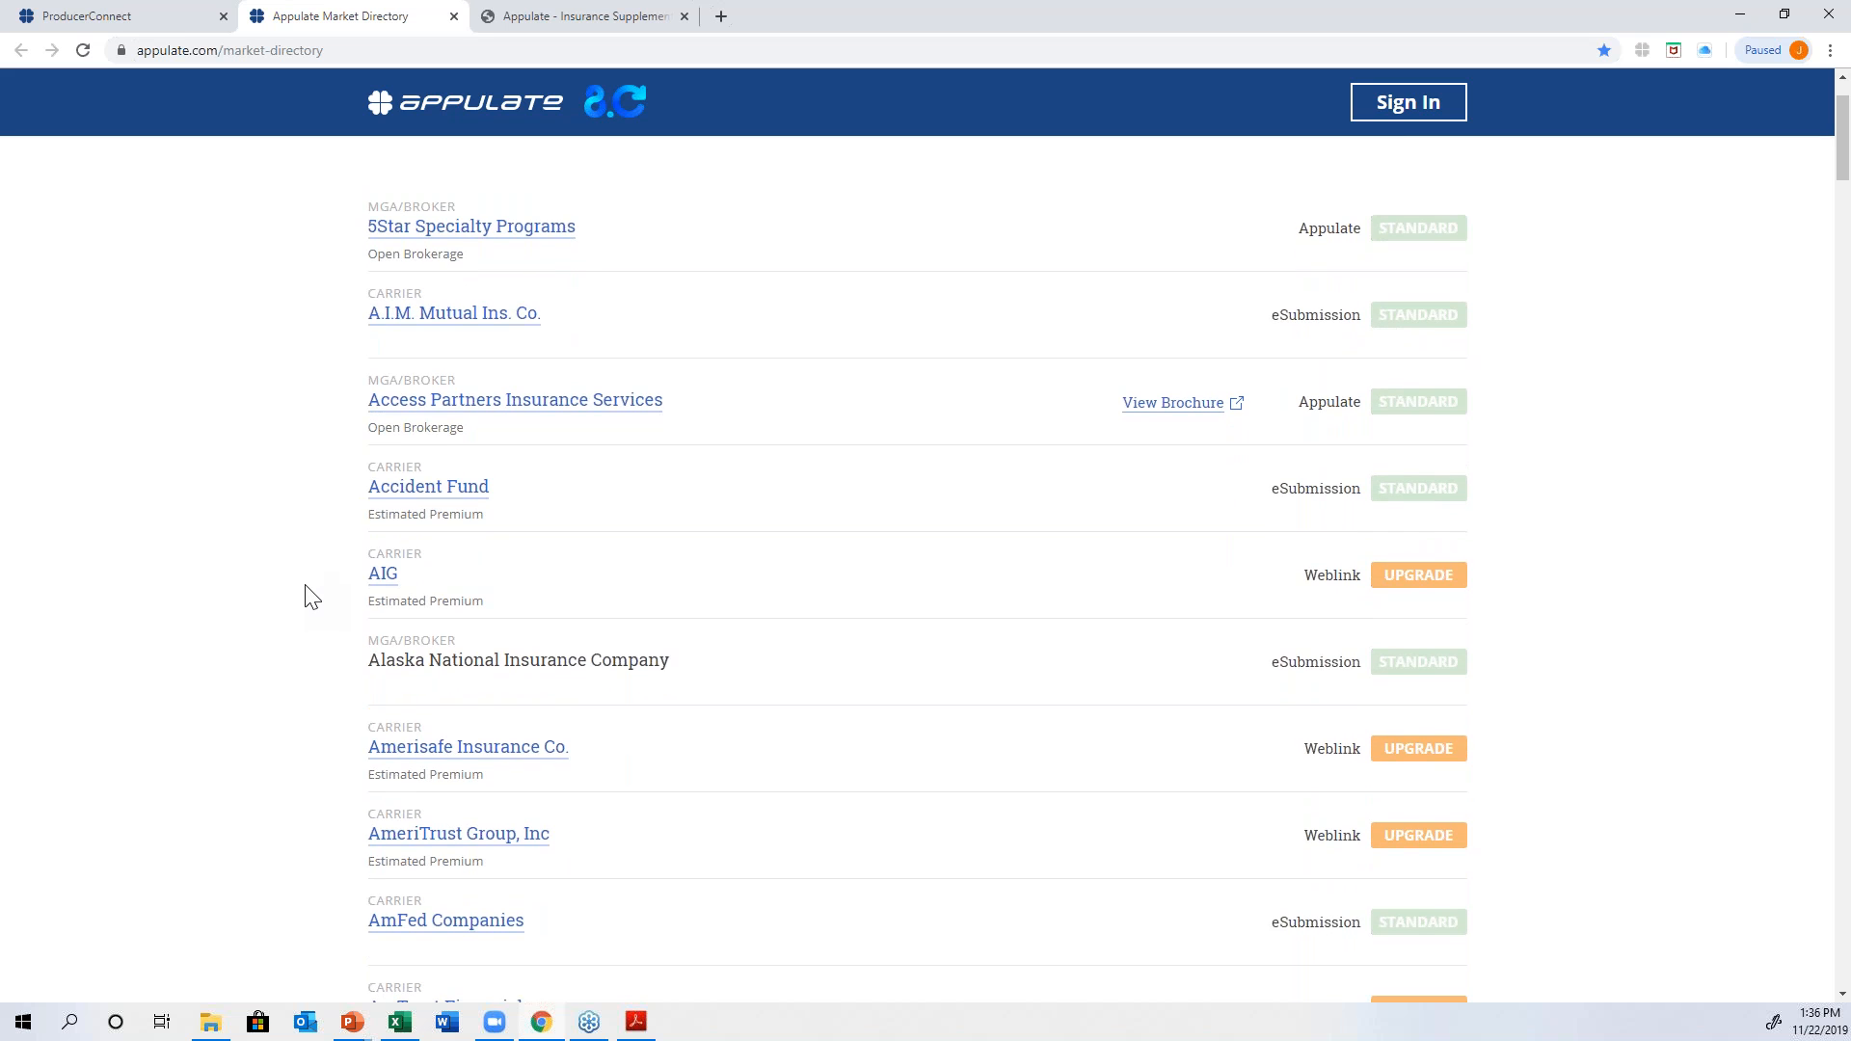
{"action": "scroll", "coordinate": [312, 597], "scroll_direction": "down", "scroll_amount": 2}
{"action": "scroll", "coordinate": [311, 597], "scroll_direction": "up", "scroll_amount": 1}
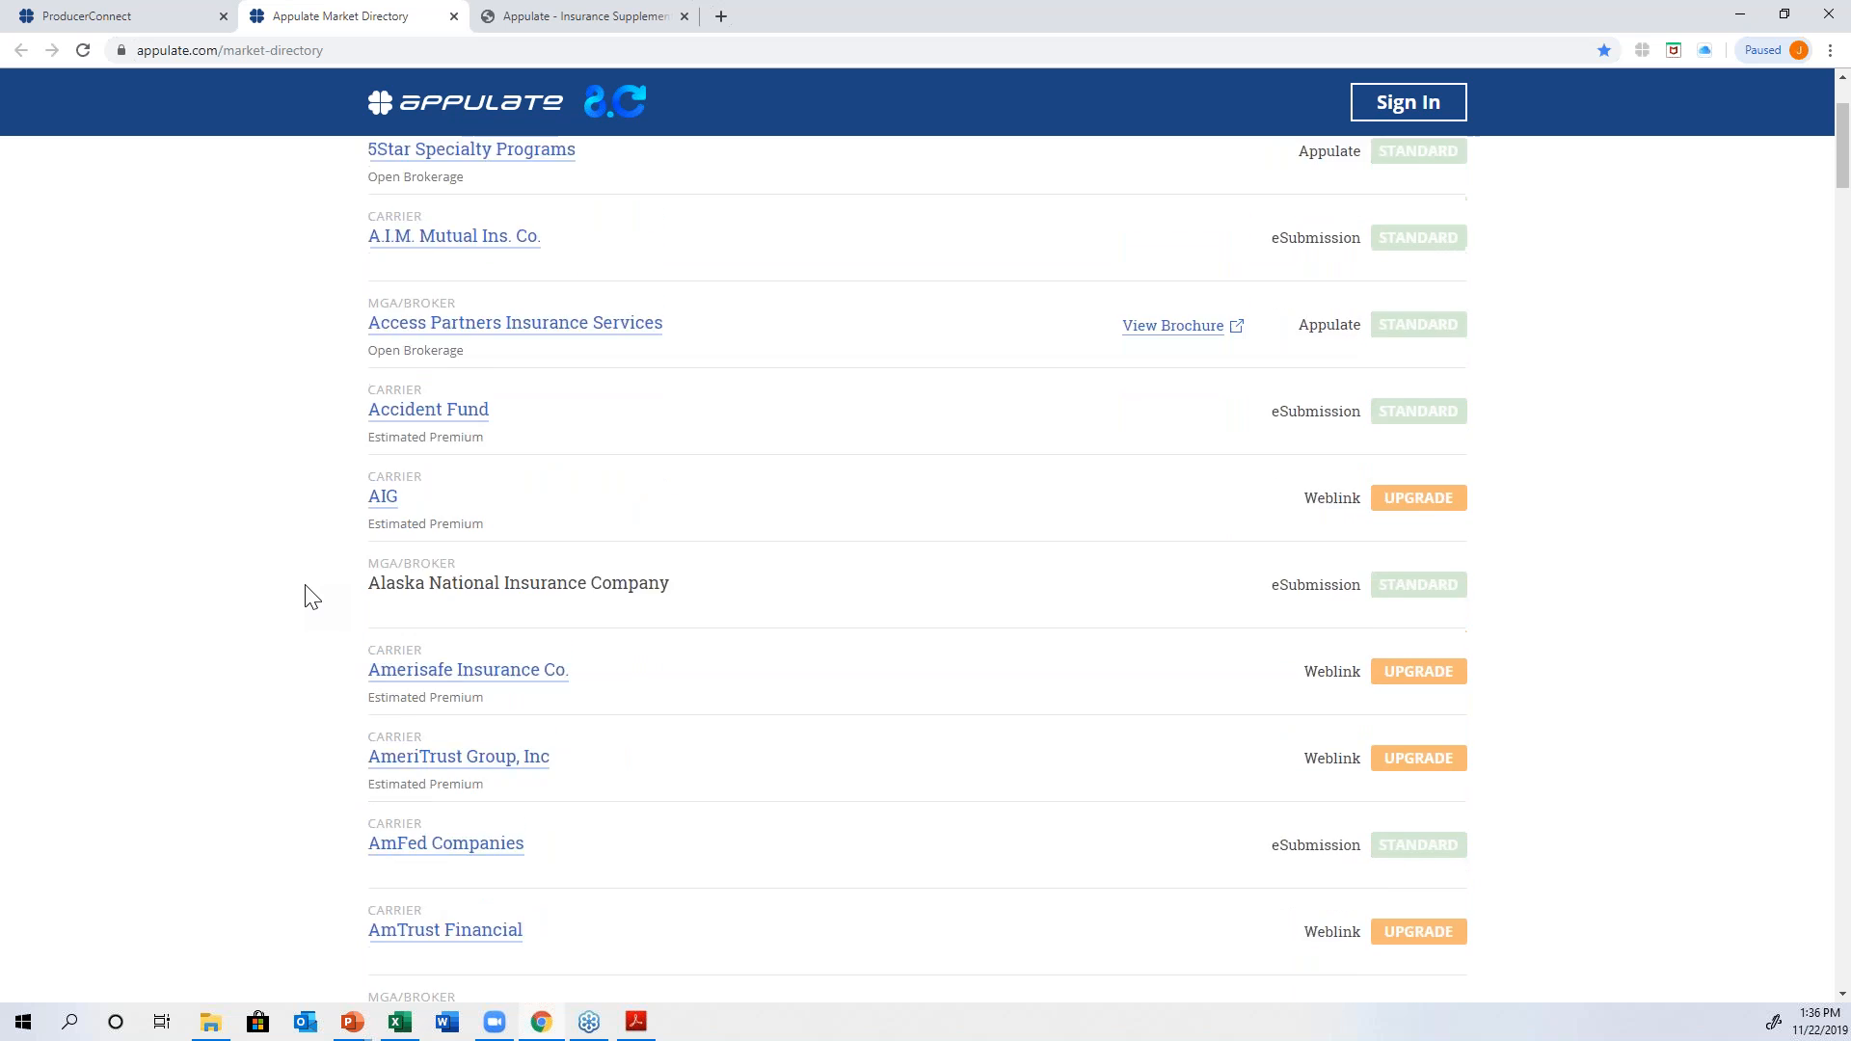
{"action": "scroll", "coordinate": [311, 597], "scroll_direction": "up", "scroll_amount": 2}
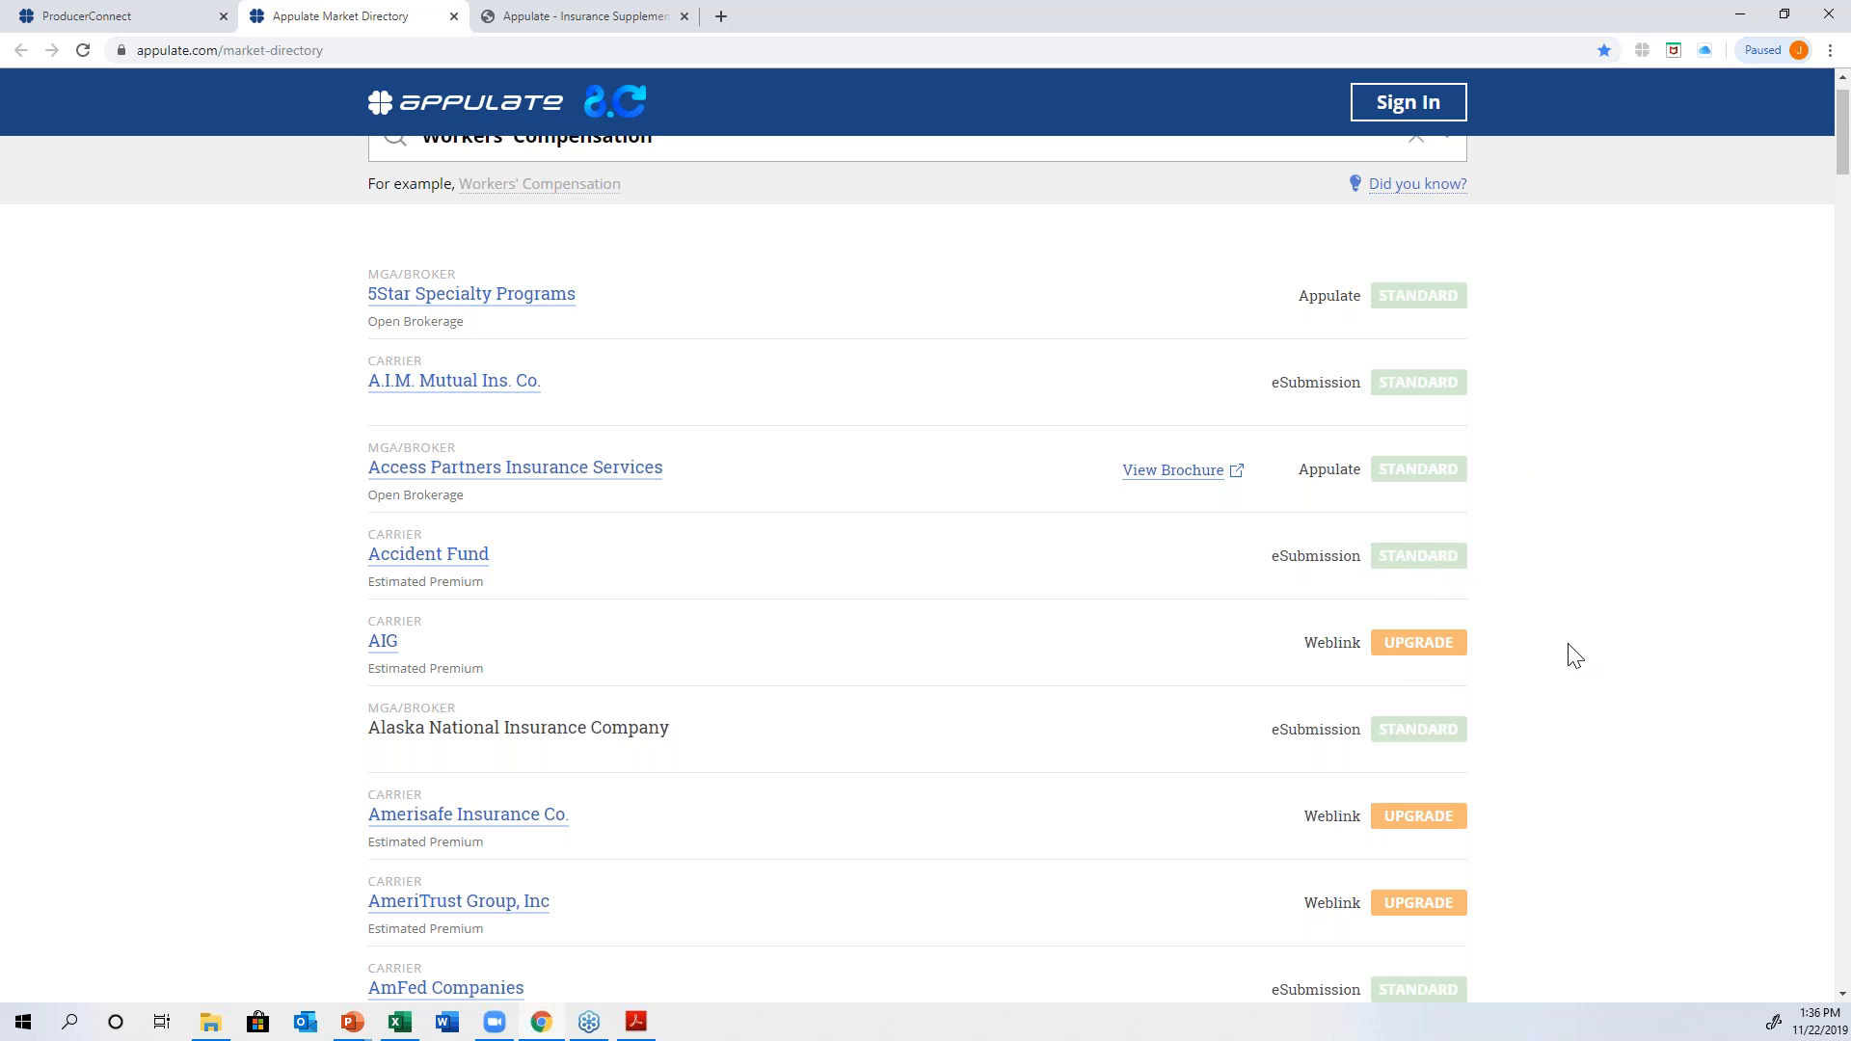
{"action": "scroll", "coordinate": [1572, 654], "scroll_direction": "down", "scroll_amount": 2}
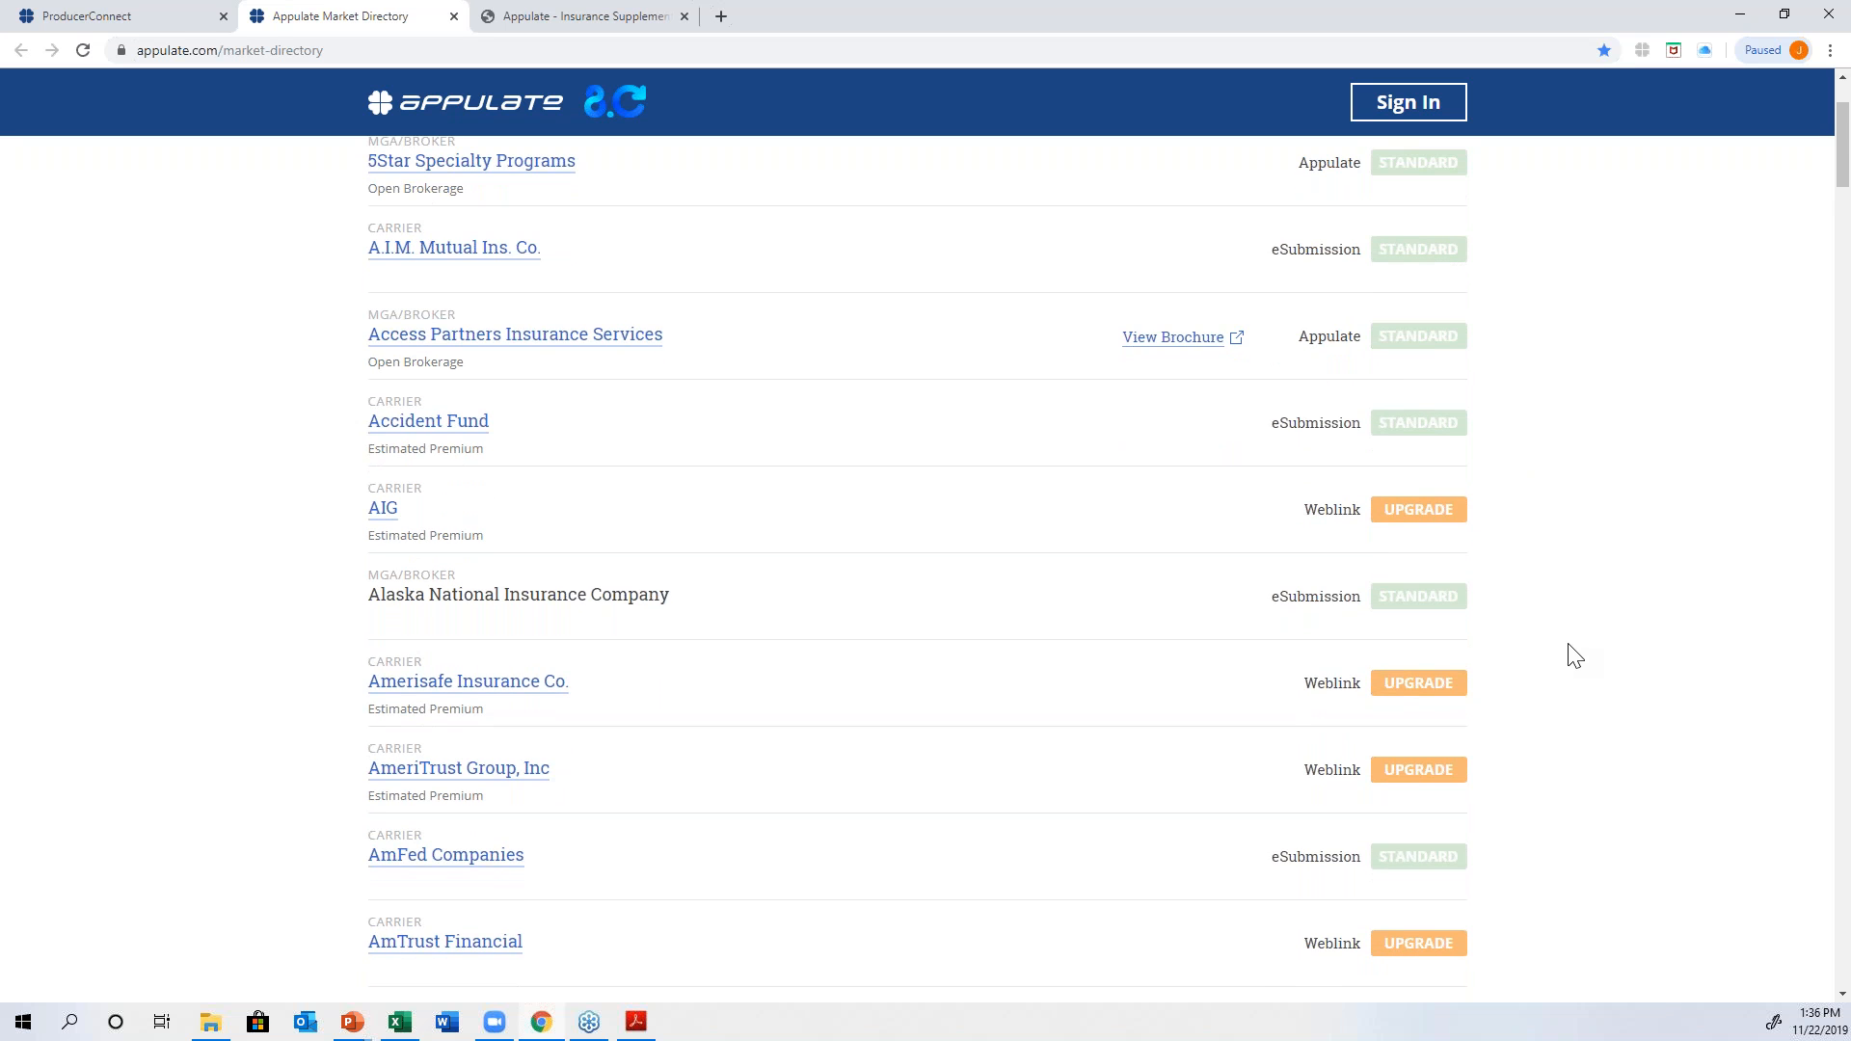
{"action": "scroll", "coordinate": [1575, 656], "scroll_direction": "down", "scroll_amount": 2}
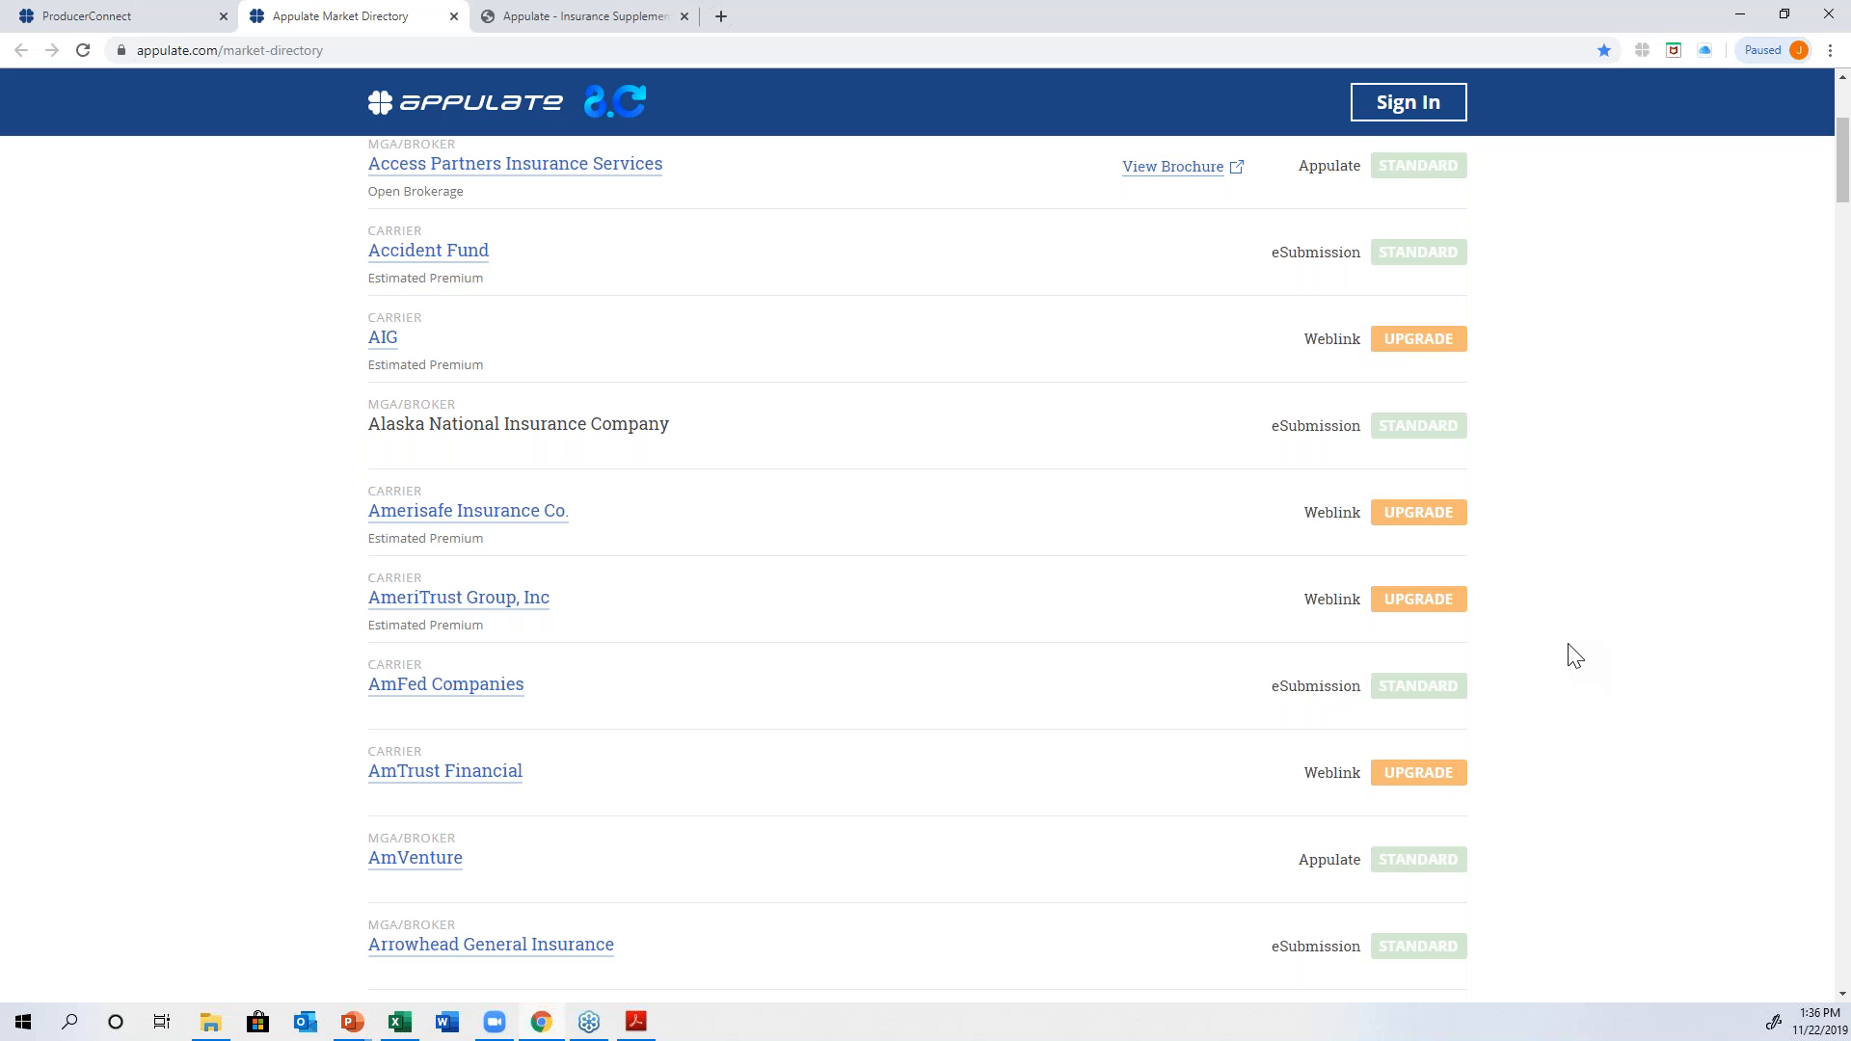
{"action": "scroll", "coordinate": [1575, 655], "scroll_direction": "down", "scroll_amount": 1}
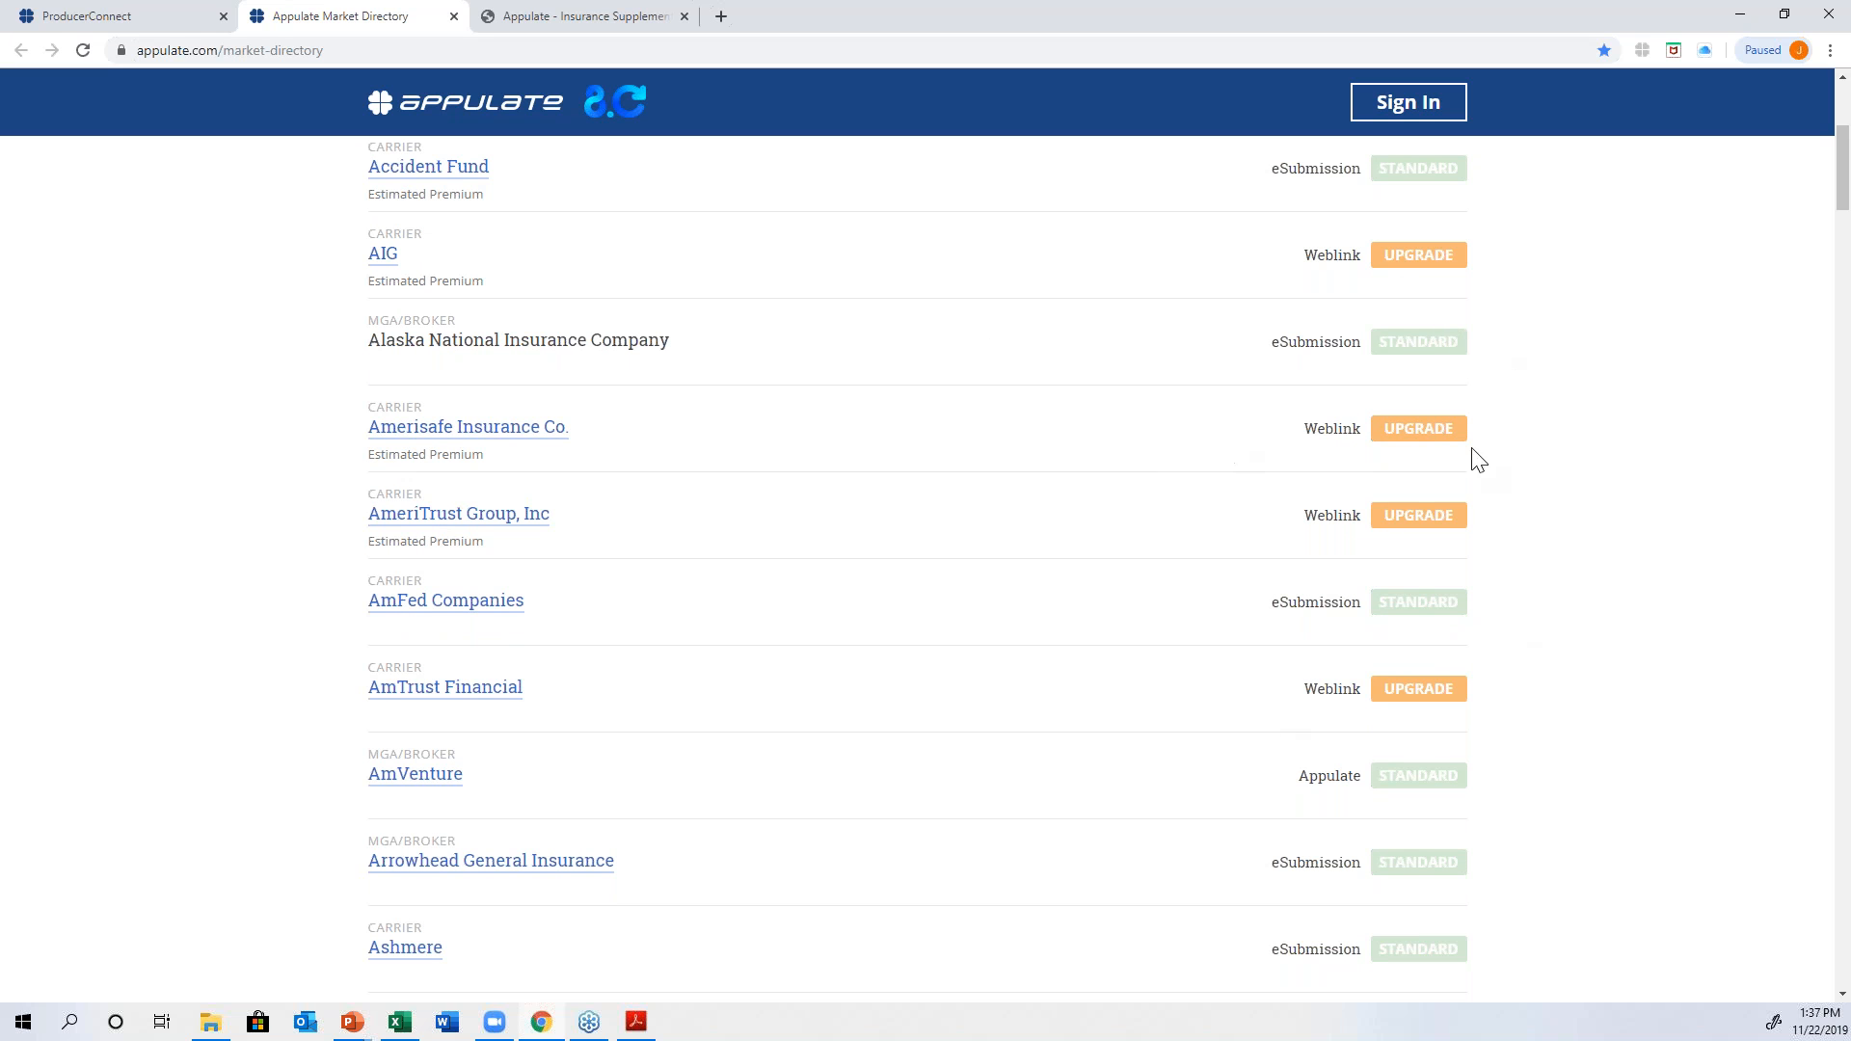
{"action": "scroll", "coordinate": [1409, 478], "scroll_direction": "down", "scroll_amount": 8}
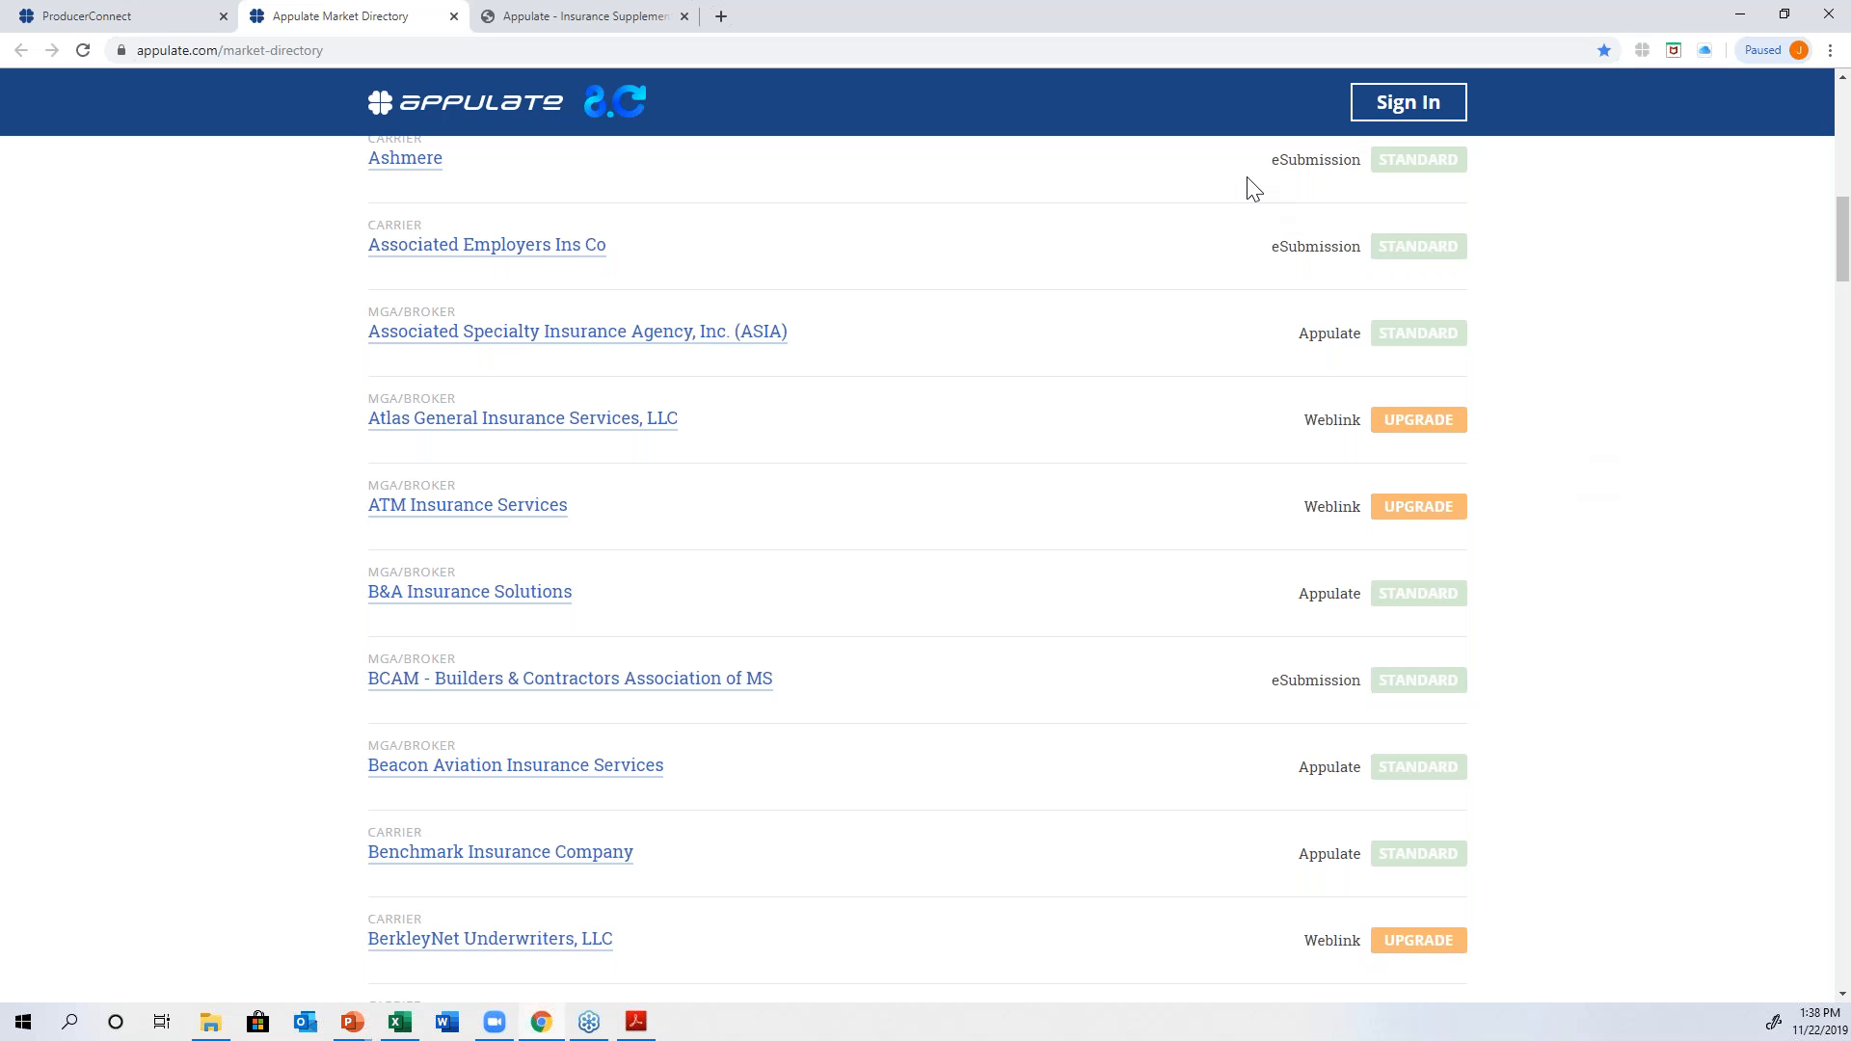
- Close the browser and advance the presentation to the "Understanding the Agents" slide
{"action": "left_click", "coordinate": [1826, 16]}
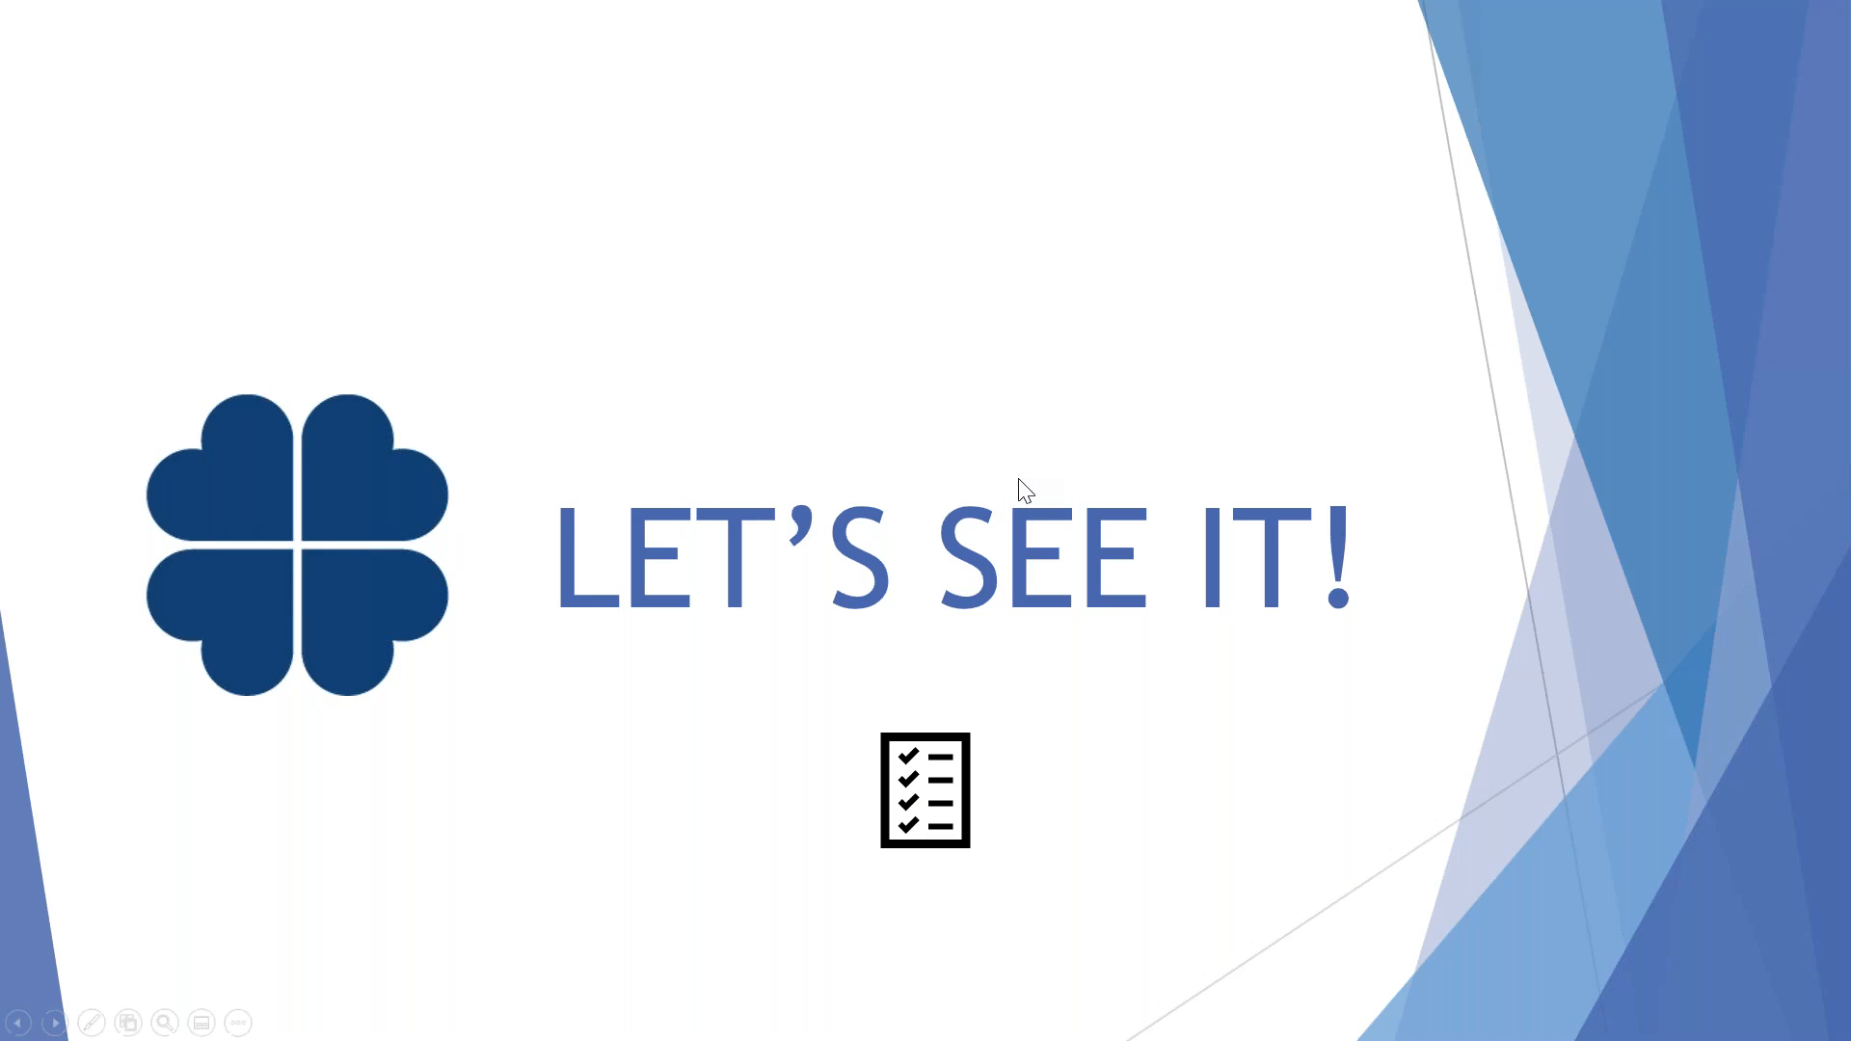
{"action": "left_click", "coordinate": [1018, 479]}
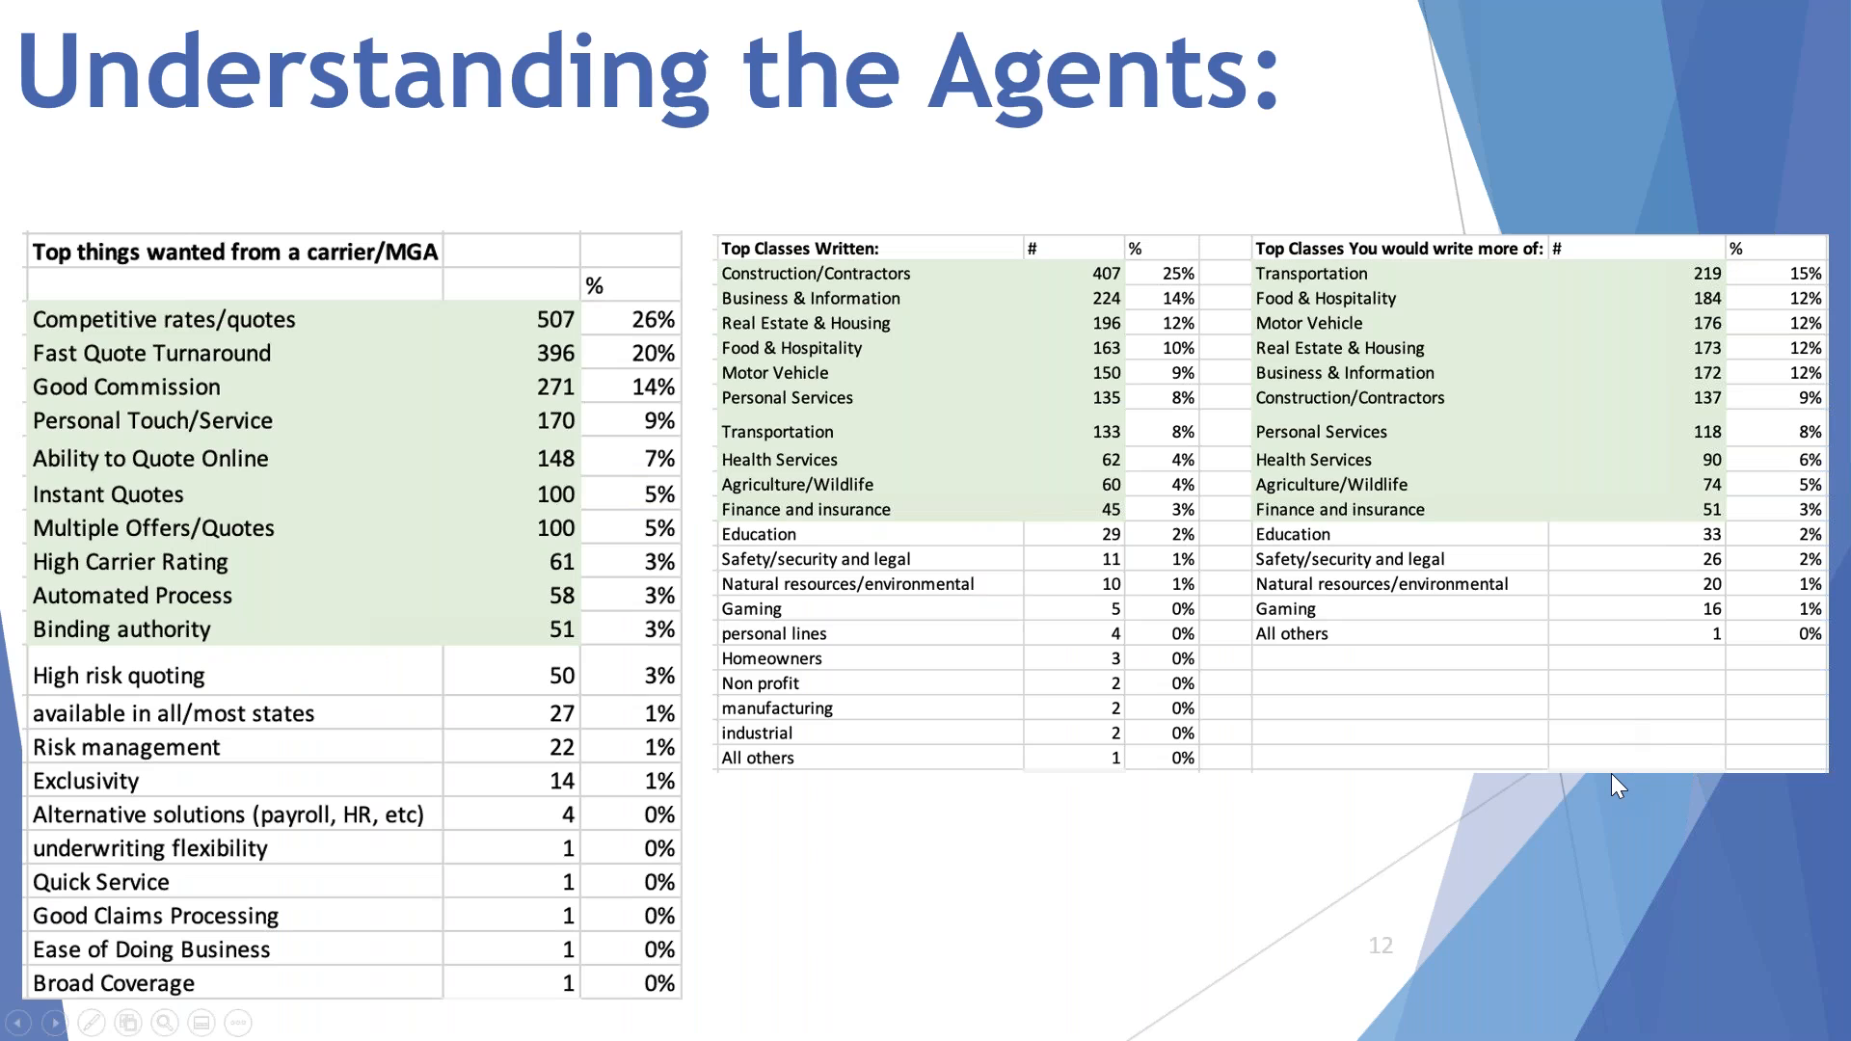